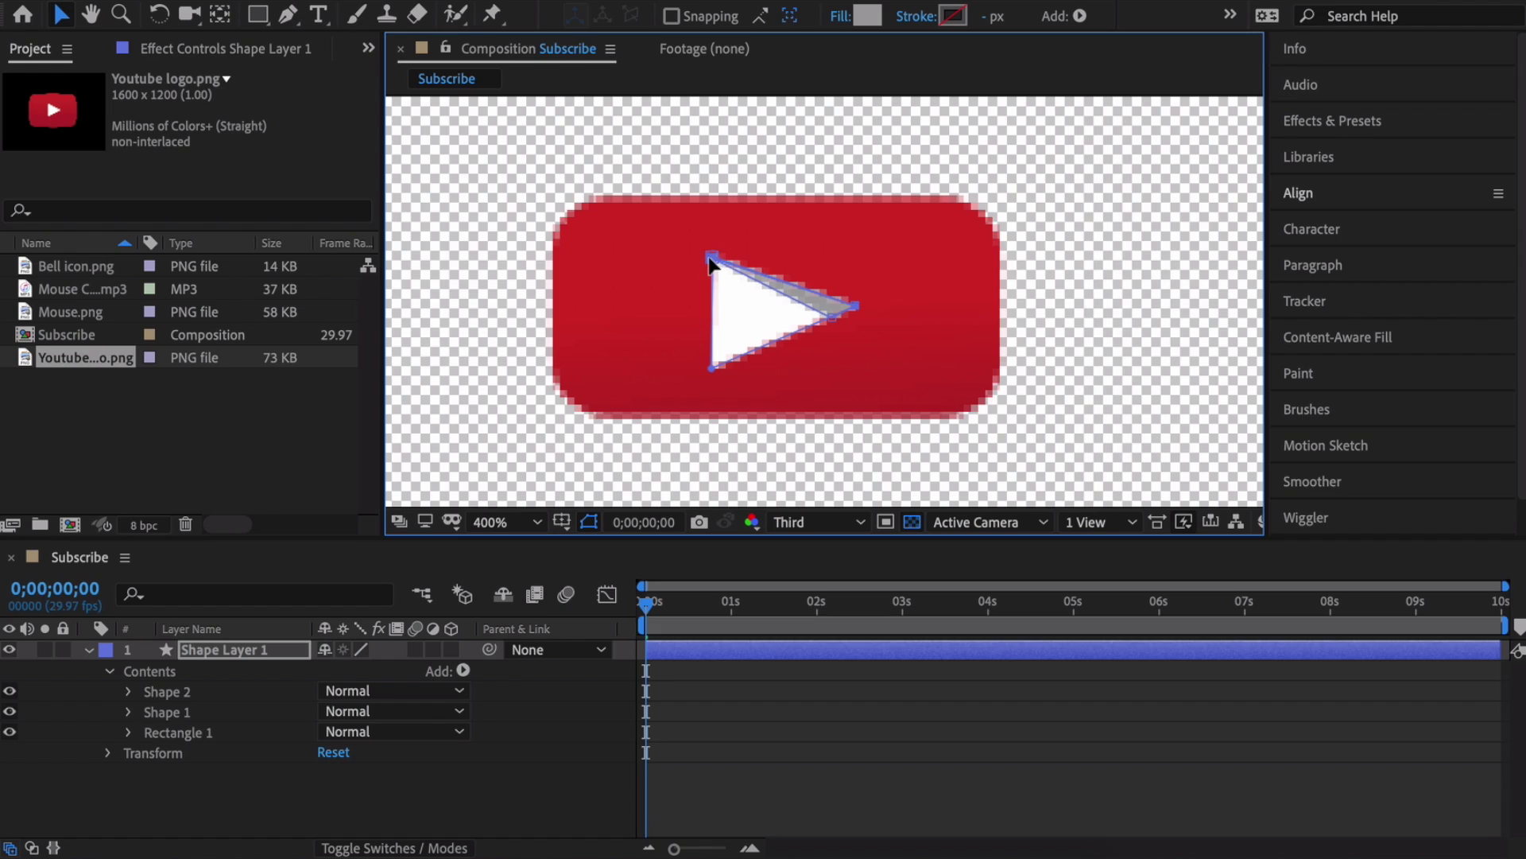
Step: Move Shape 1 and Shape 2 together to position 1.0, -2.0 so the play triangle sits centred in the red rectangle
{"action": "left_click", "coordinate": [1148, 236]}
{"action": "left_click", "coordinate": [1148, 246]}
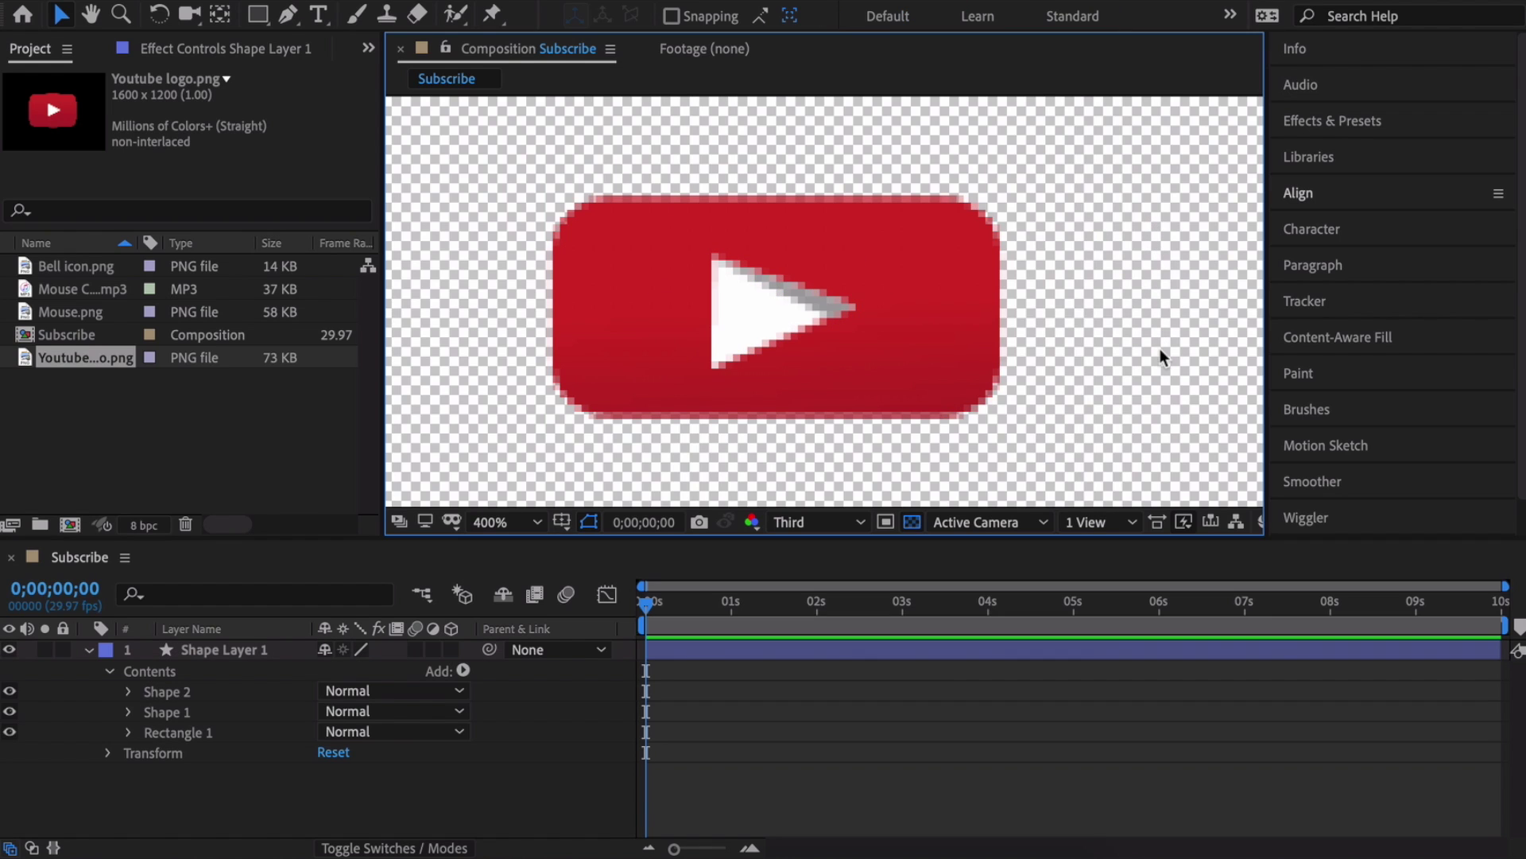
{"action": "left_click", "coordinate": [536, 522]}
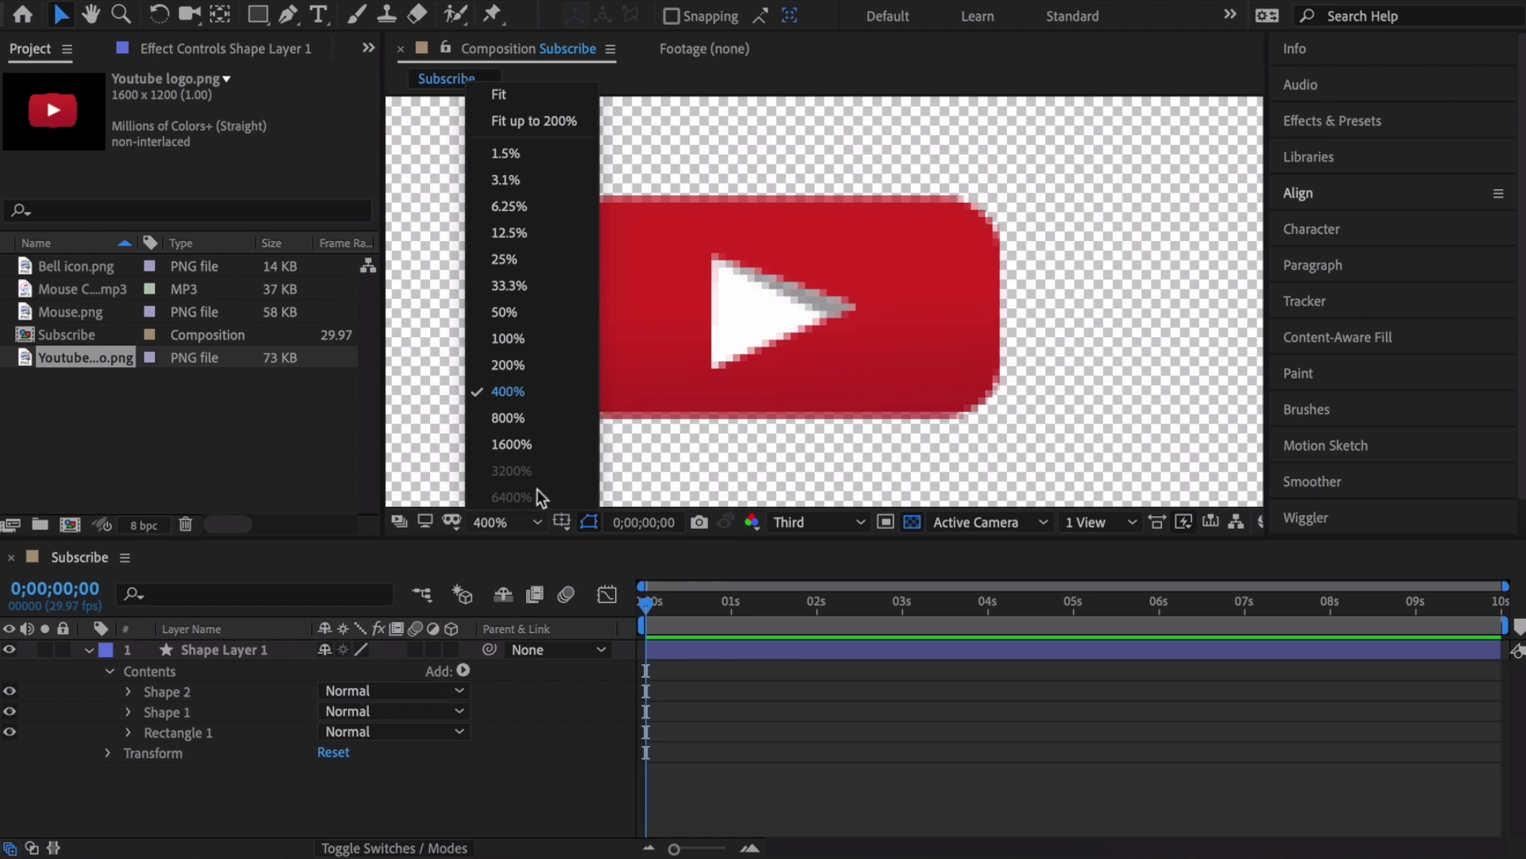
{"action": "left_click", "coordinate": [543, 94]}
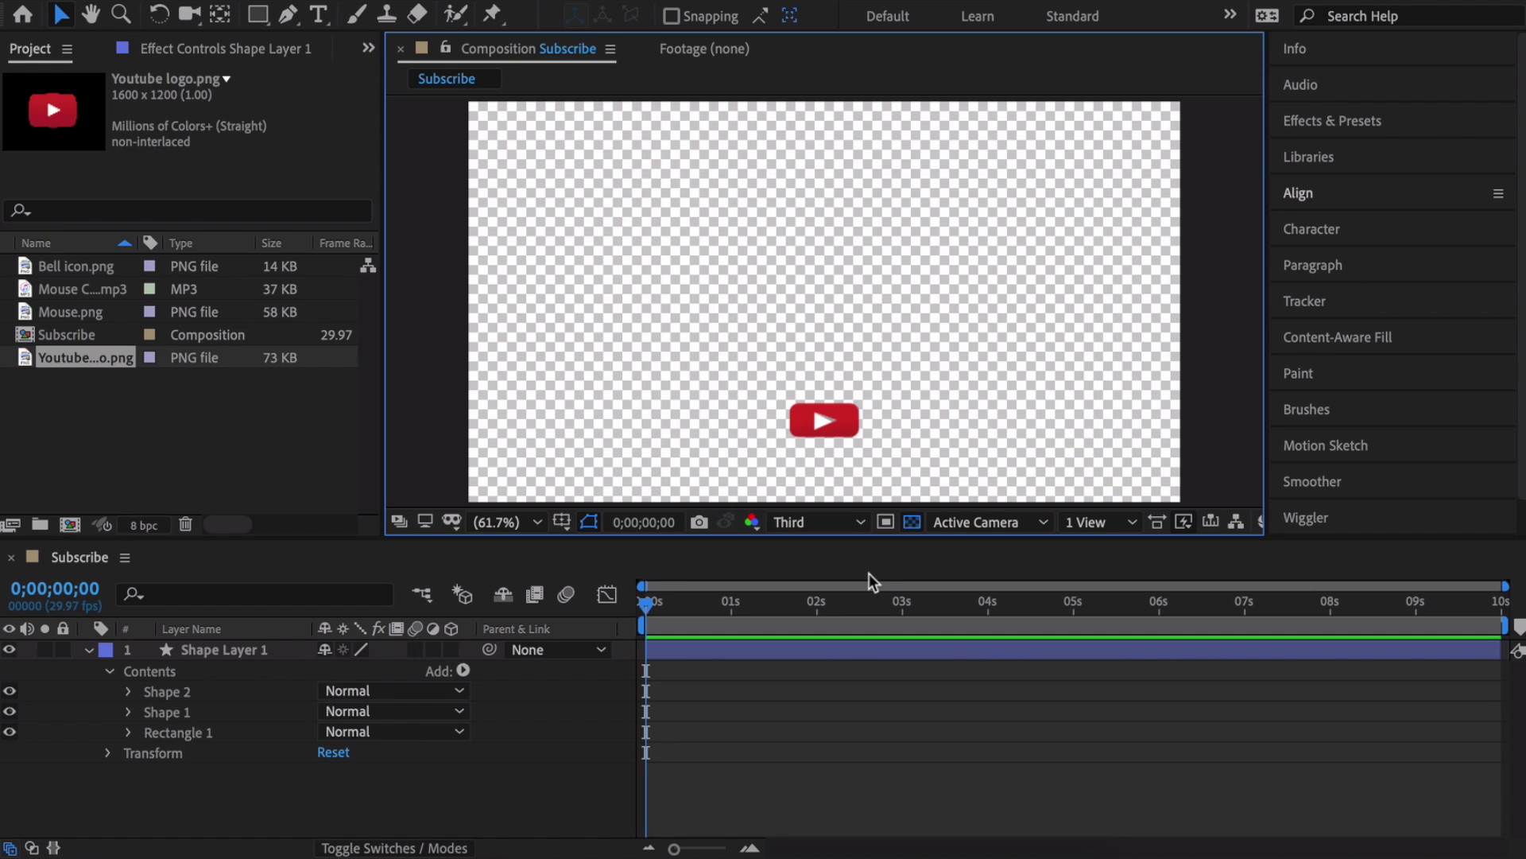
{"action": "left_click", "coordinate": [823, 425]}
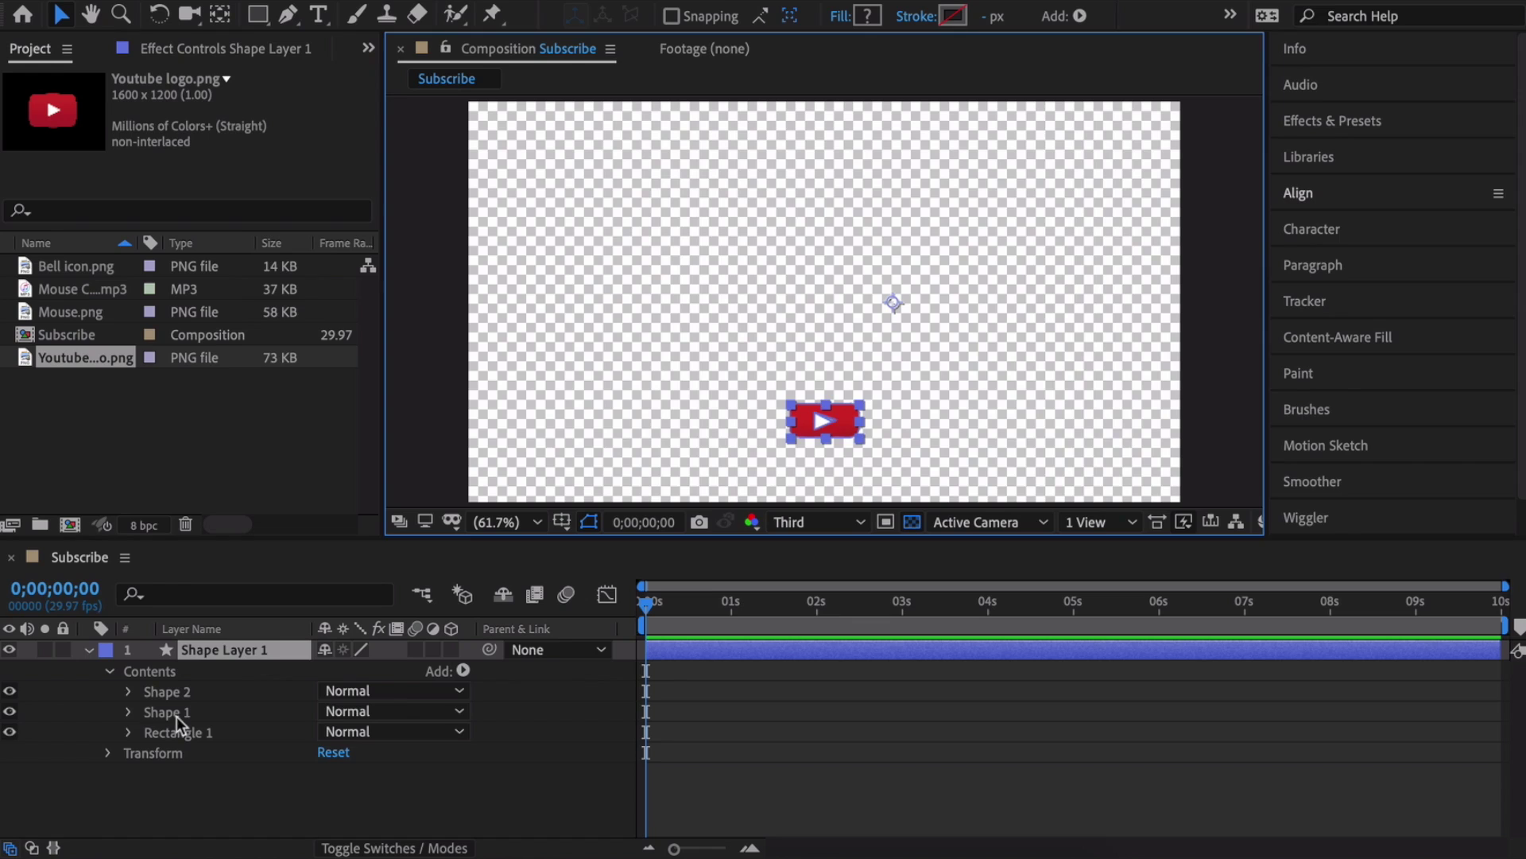
{"action": "left_click", "coordinate": [179, 712]}
{"action": "left_click", "coordinate": [178, 693], "text": "shift"}
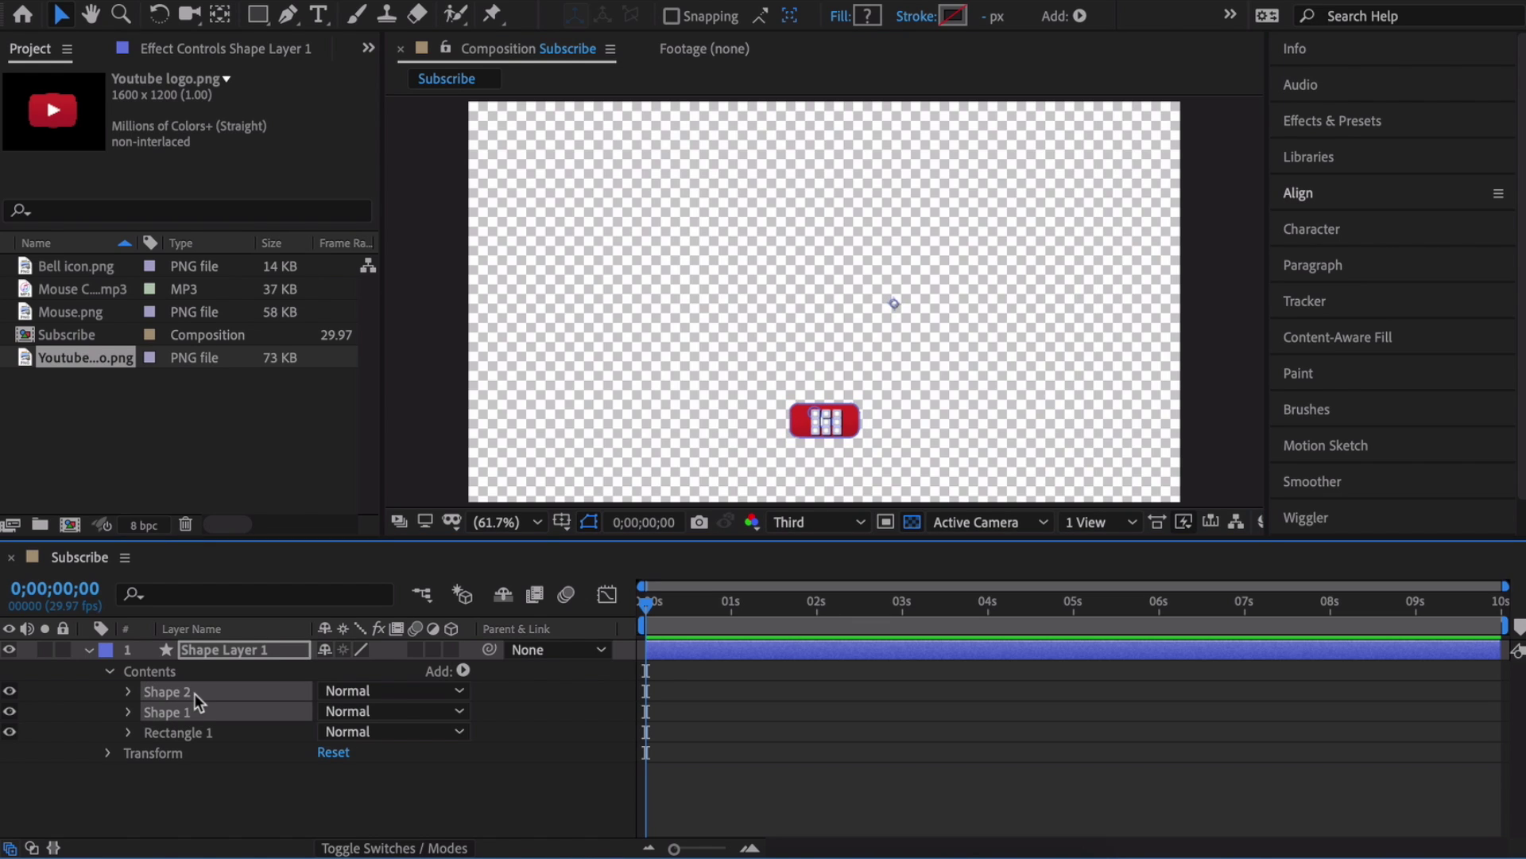
{"action": "left_click", "coordinate": [194, 693]}
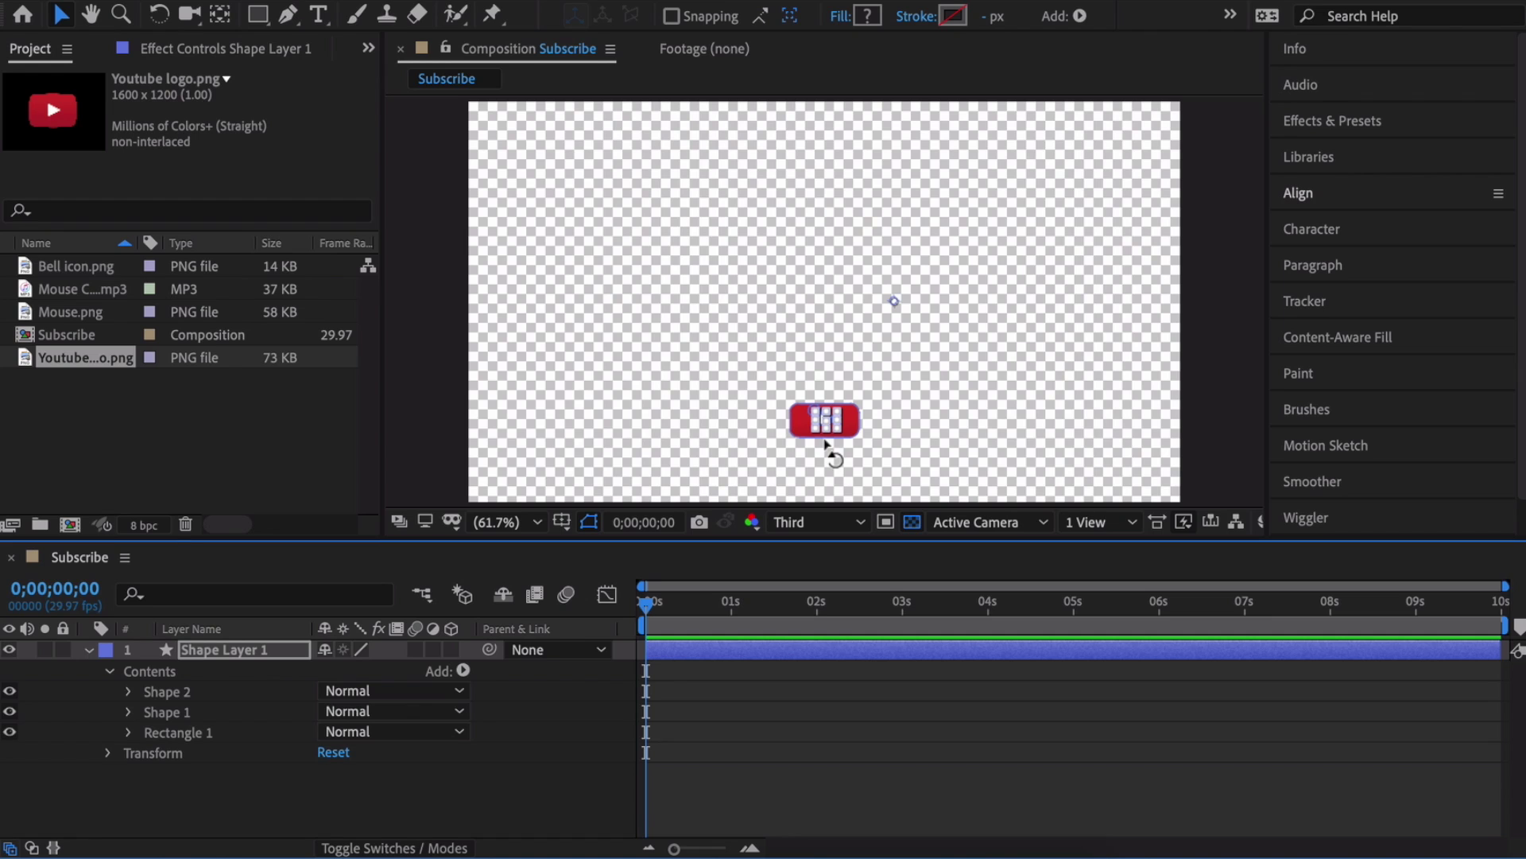
{"action": "scroll", "coordinate": [827, 421], "scroll_direction": "up", "scroll_amount": 4}
{"action": "left_click_drag", "start_coordinate": [829, 415], "coordinate": [815, 338]}
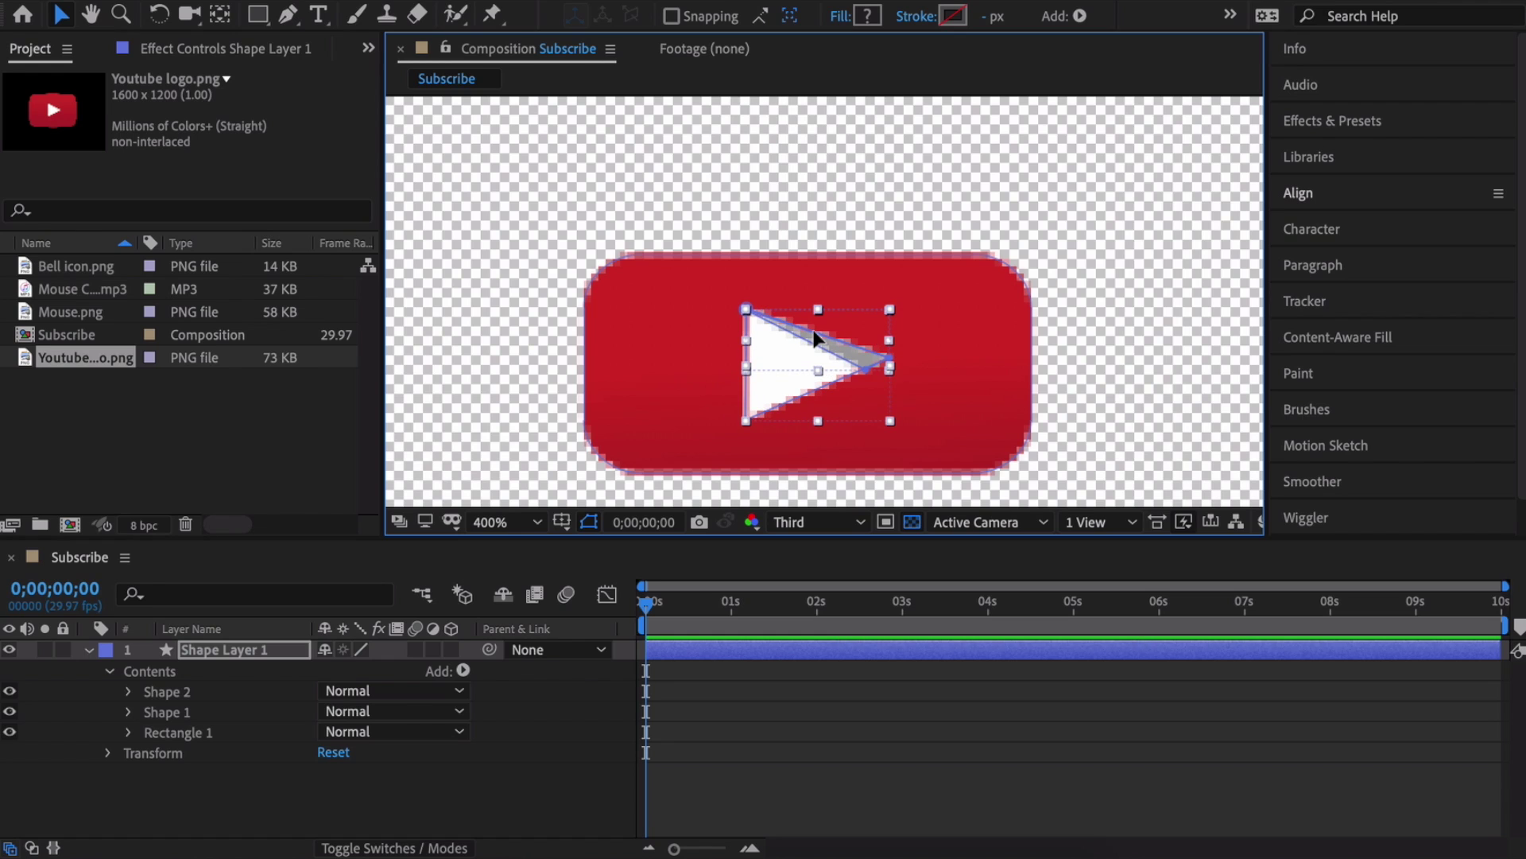
{"action": "left_click", "coordinate": [1087, 231]}
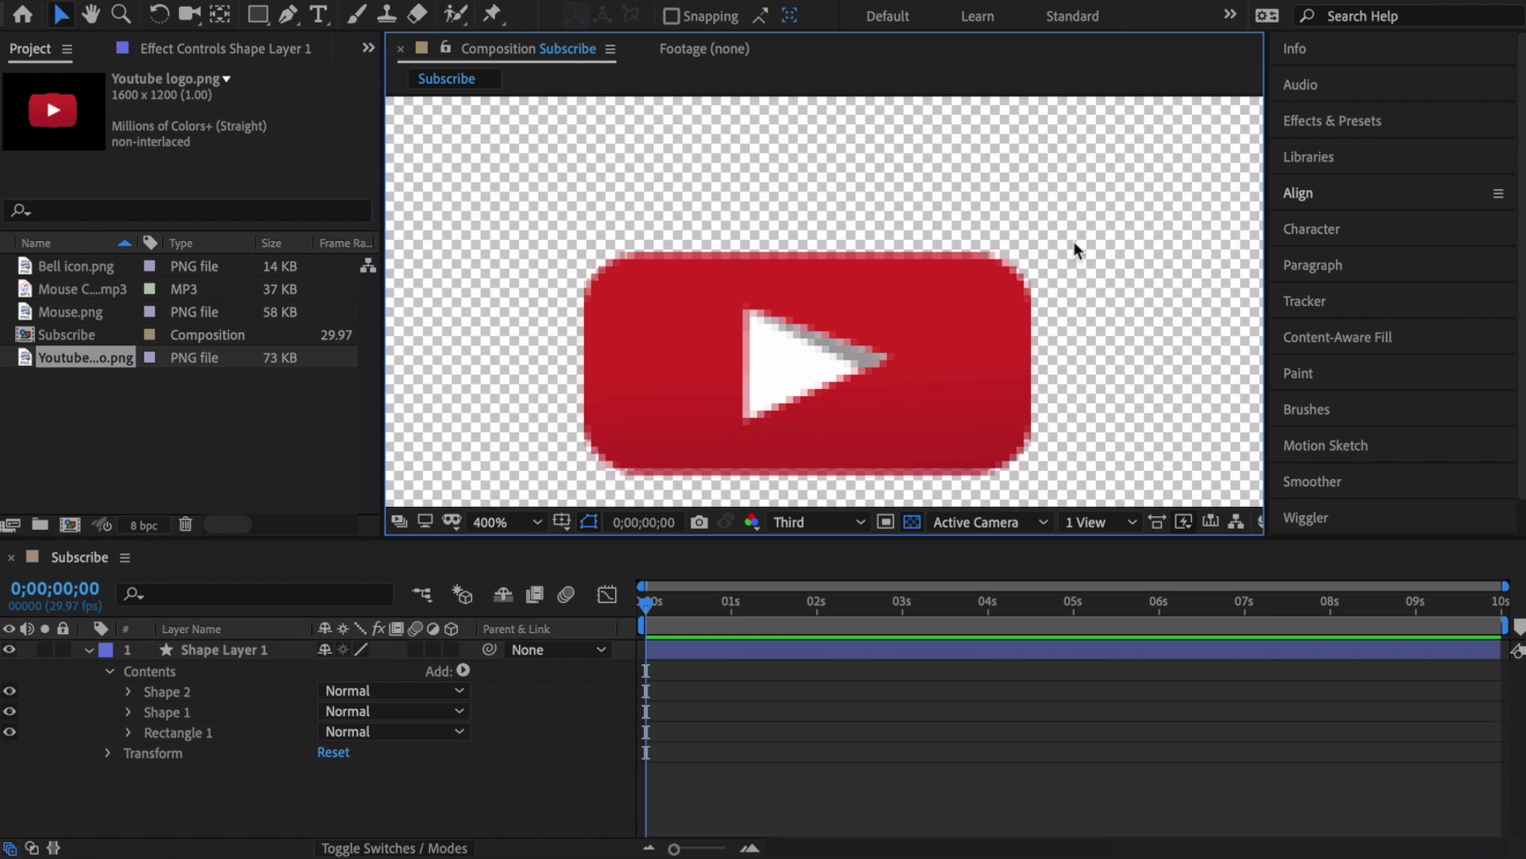
Step: Fit the composition in the viewer and narrow Shape Layer 1 to a scale of 87.2, 100.0%
{"action": "left_click", "coordinate": [537, 521]}
{"action": "left_click", "coordinate": [503, 96]}
{"action": "left_click", "coordinate": [852, 416]}
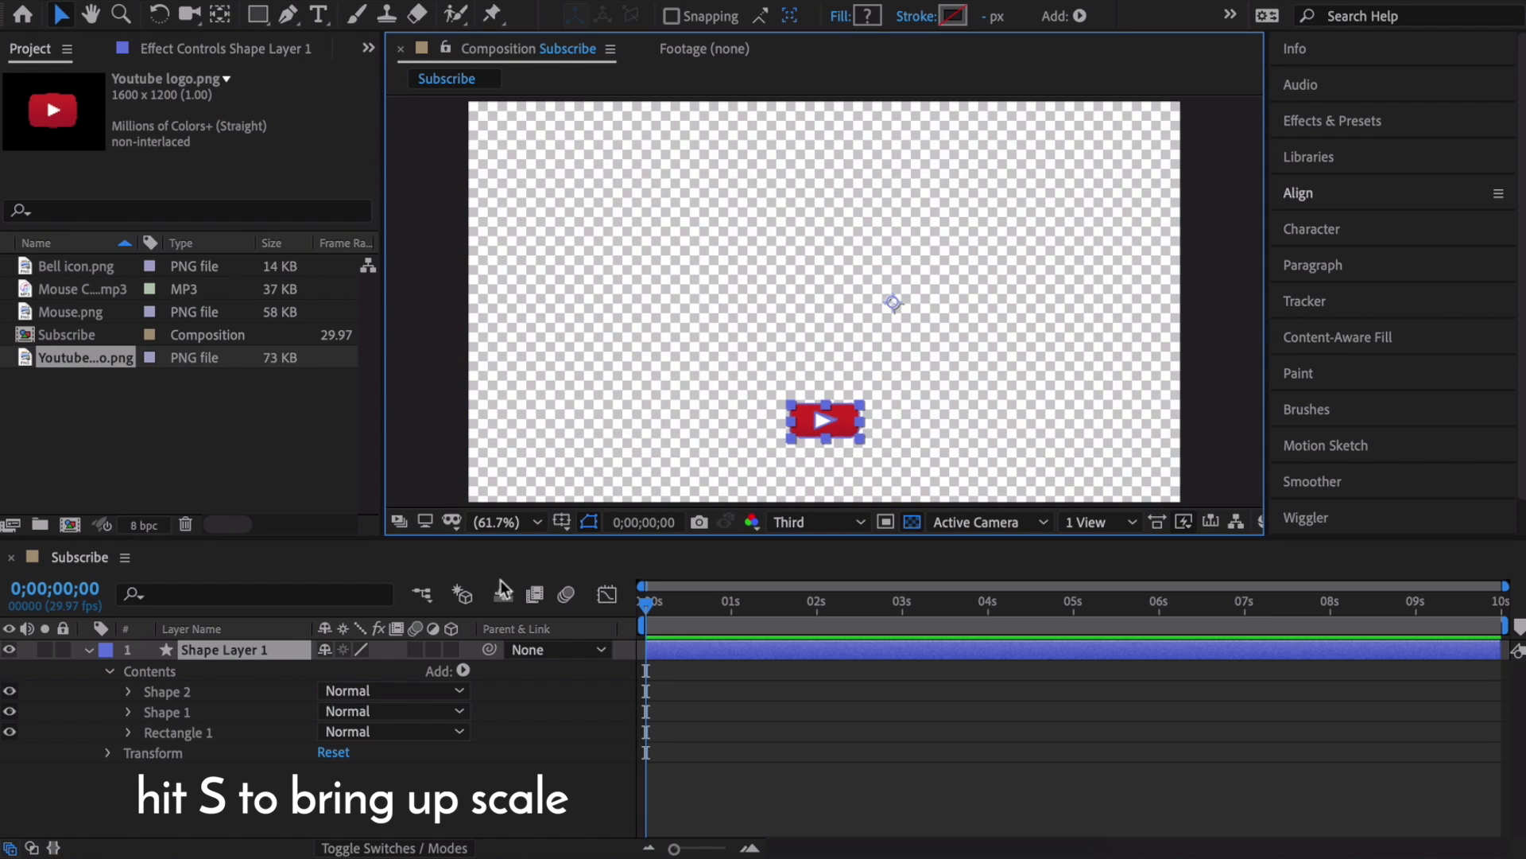
{"action": "left_click", "coordinate": [266, 644]}
{"action": "key", "text": "s"}
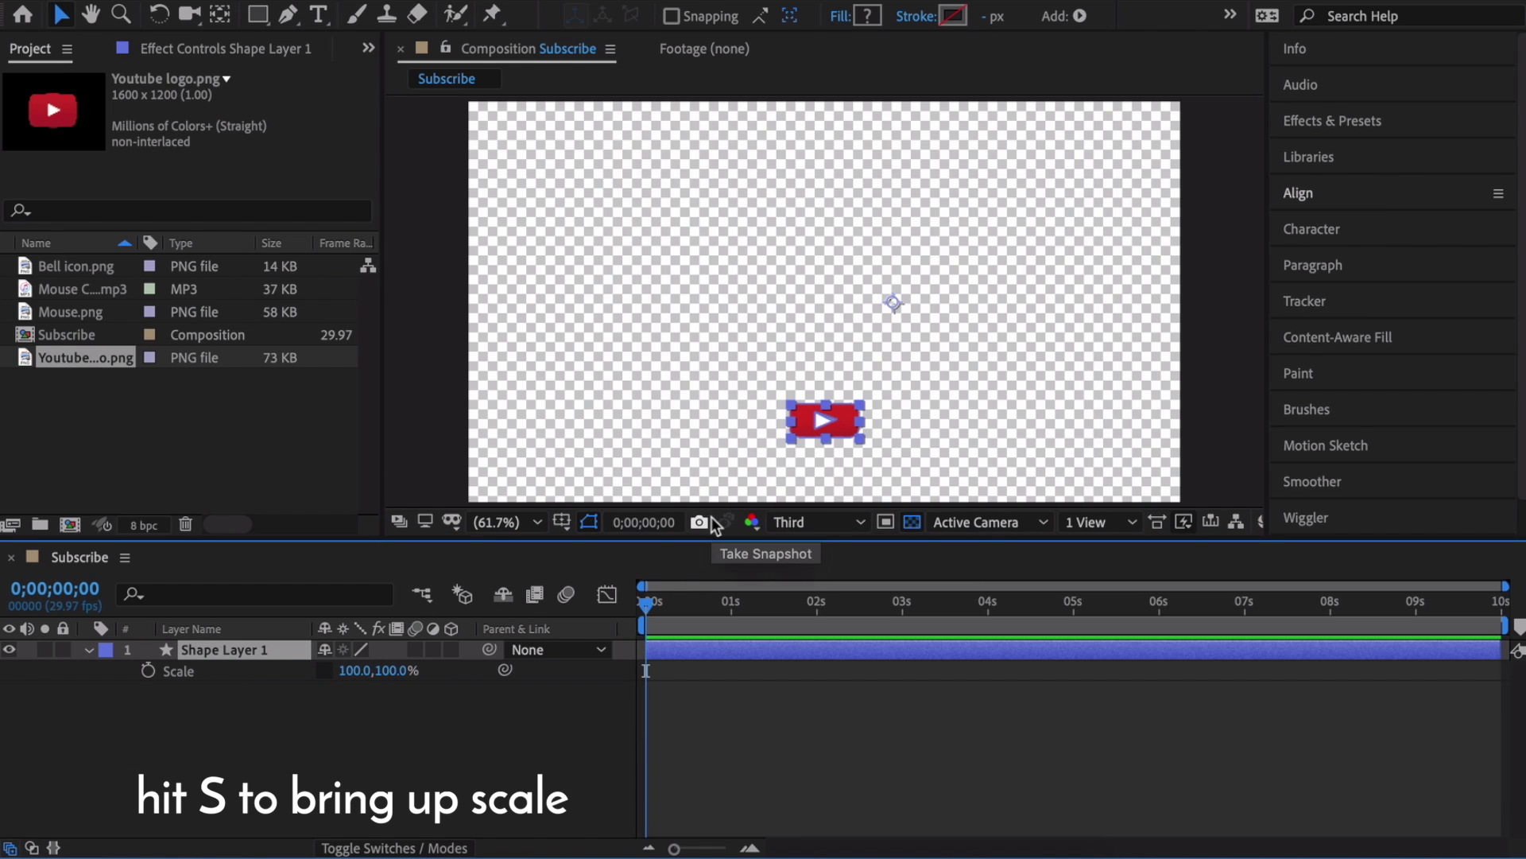
{"action": "left_click_drag", "start_coordinate": [792, 418], "coordinate": [804, 421]}
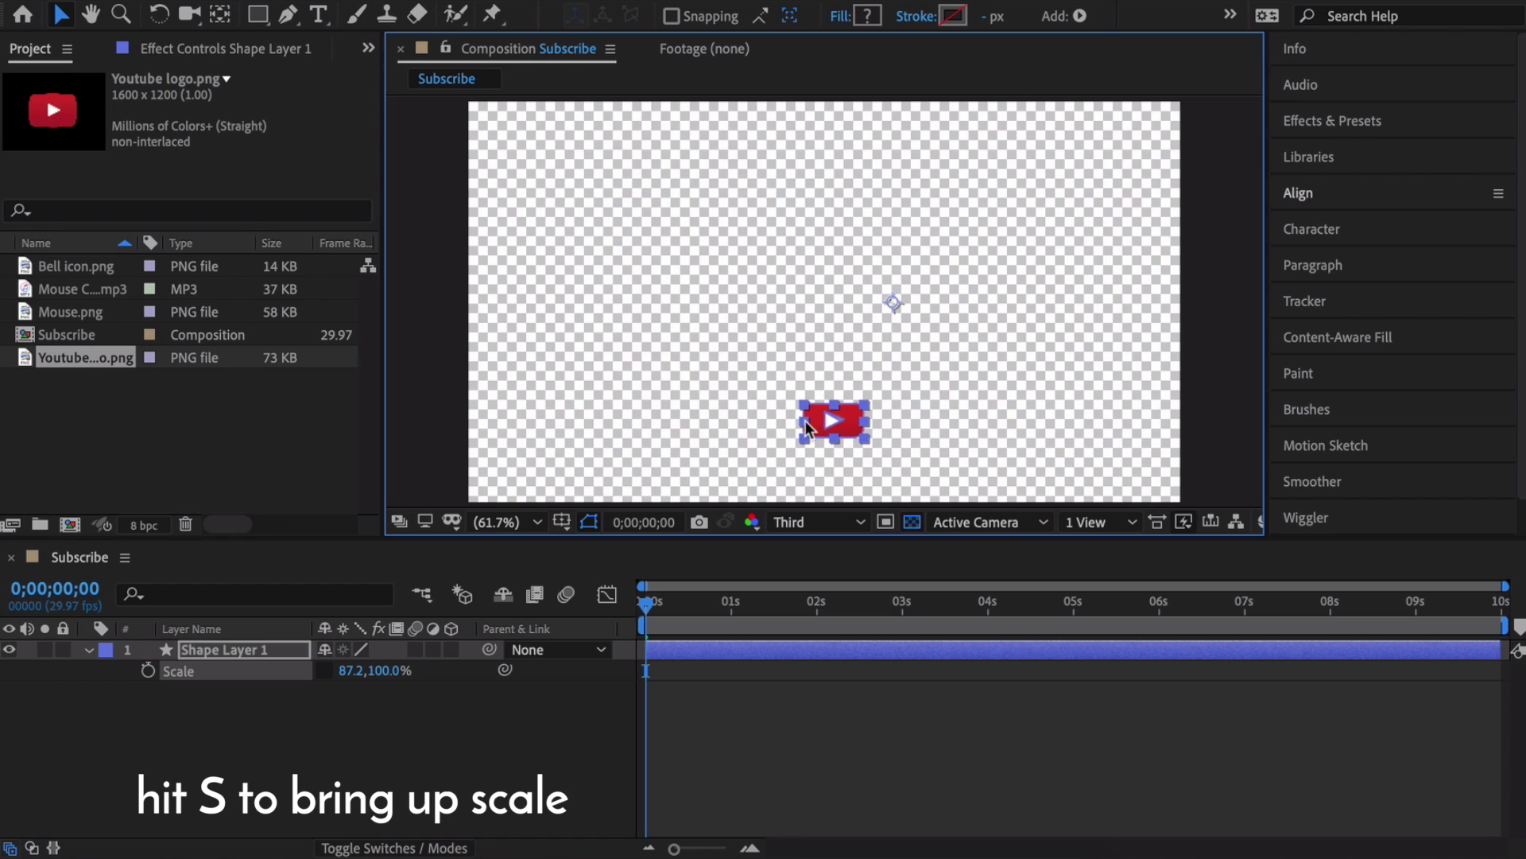
{"action": "left_click", "coordinate": [923, 421]}
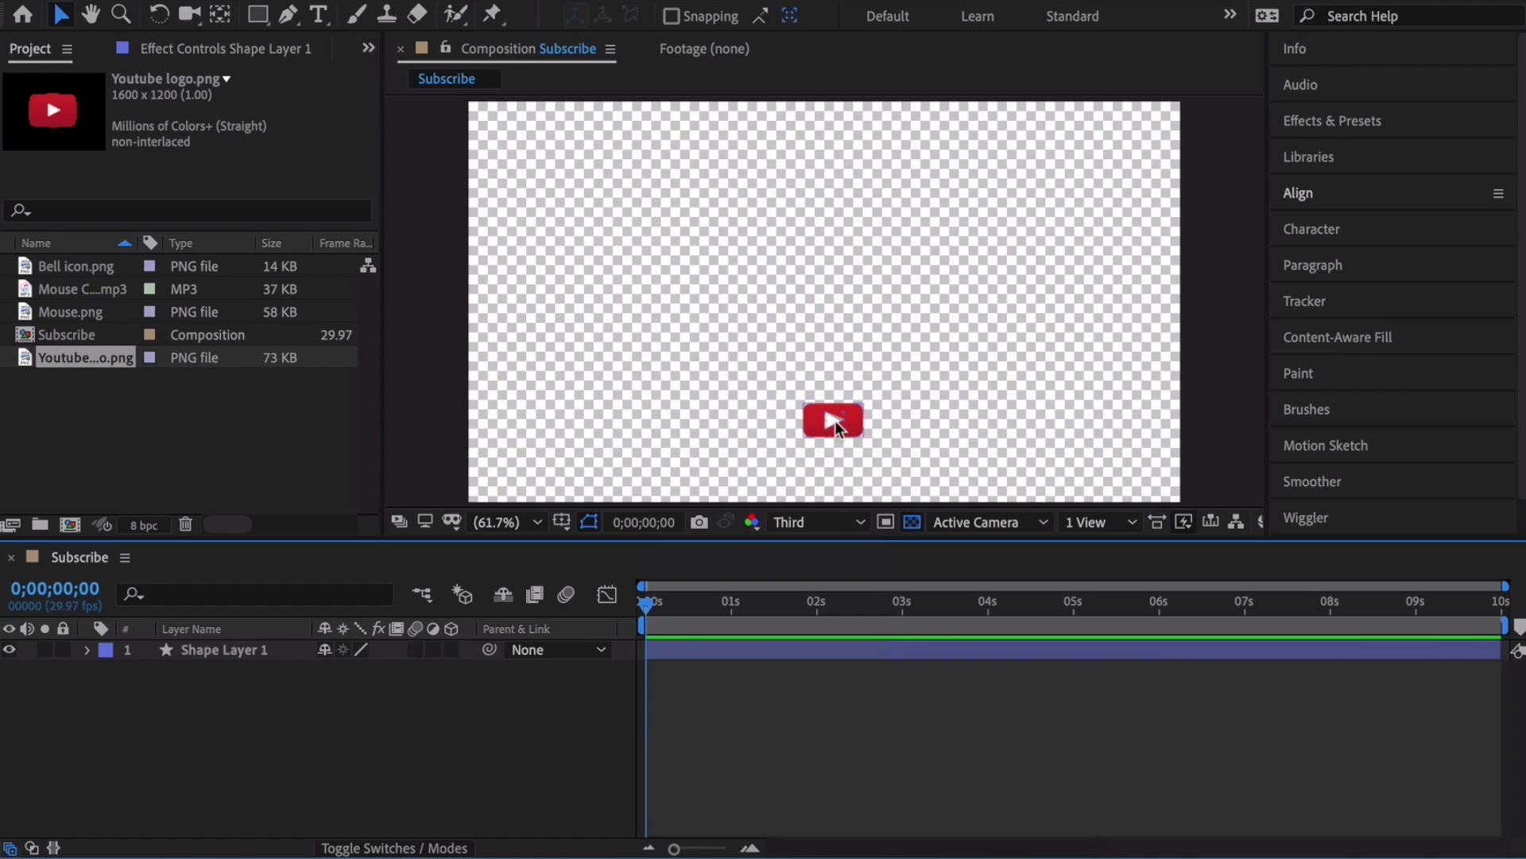
Step: Rename Shape Layer 1 as Youtube Logo
{"action": "left_click", "coordinate": [224, 650]}
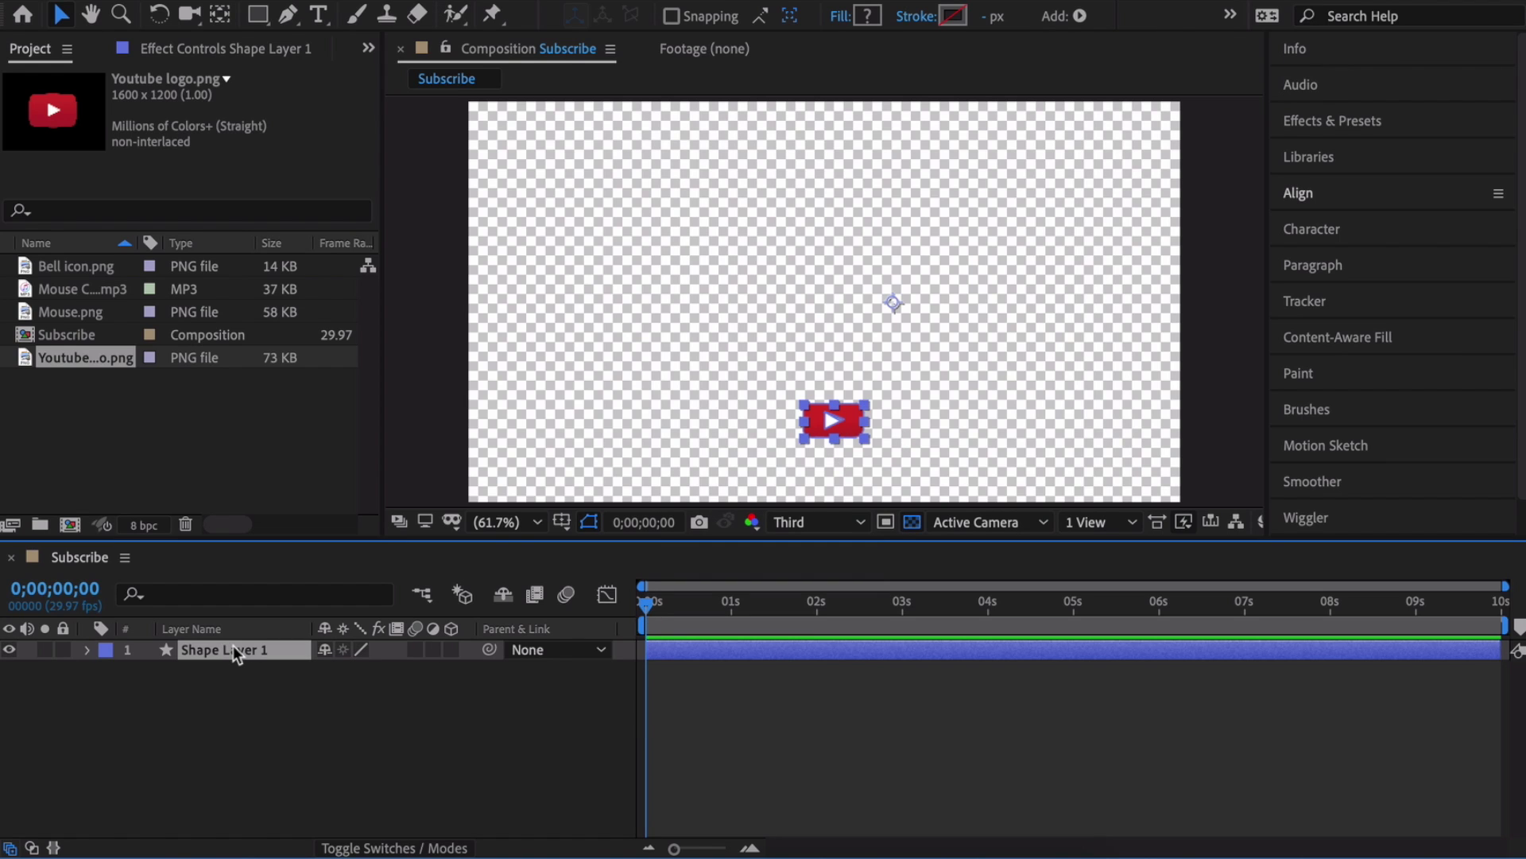
{"action": "key", "text": "Return"}
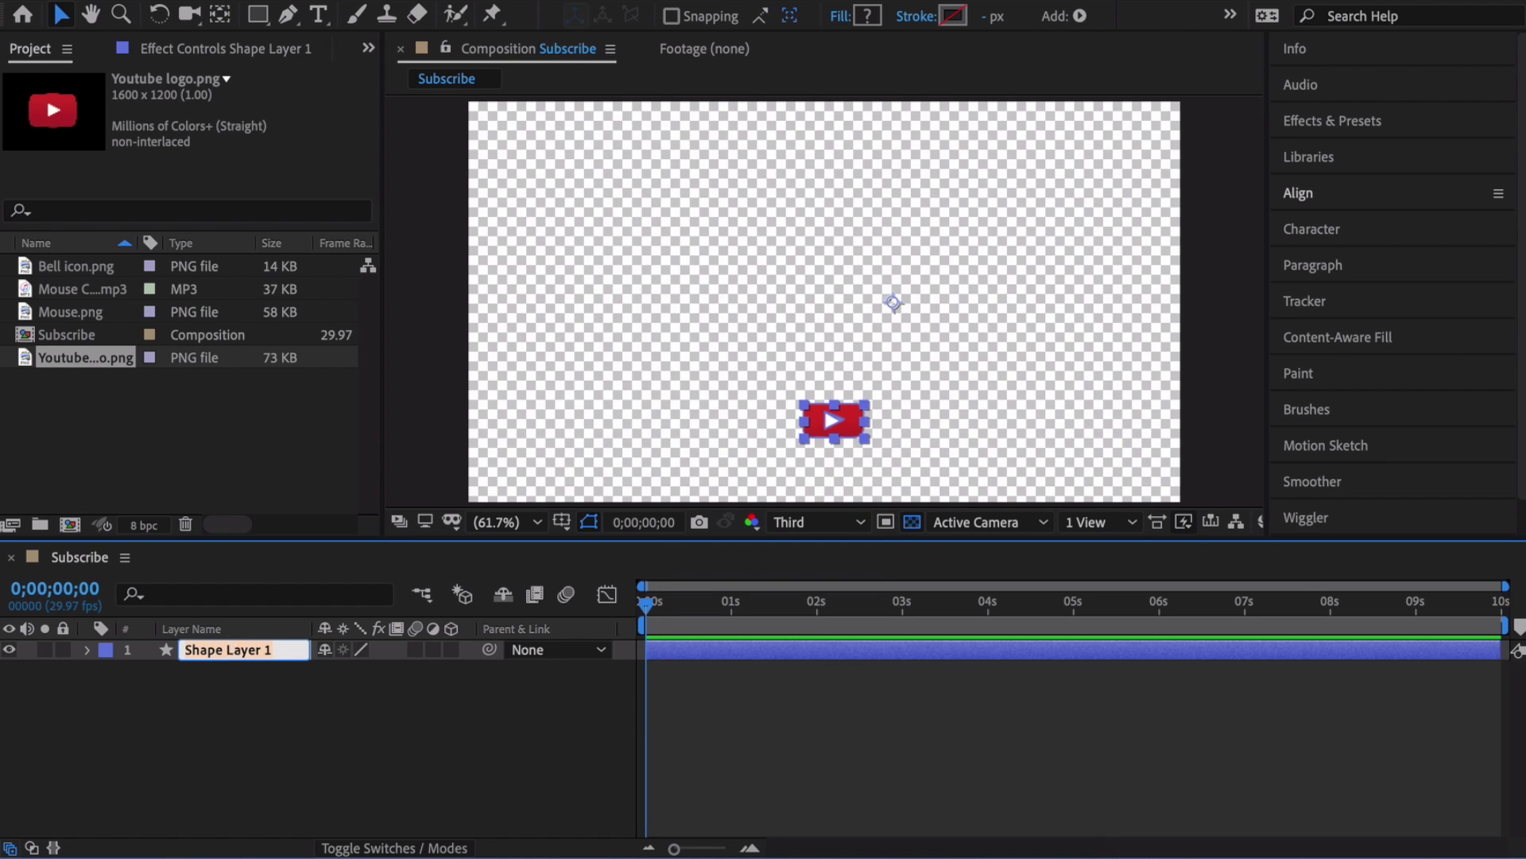
{"action": "key", "text": "BackSpace"}
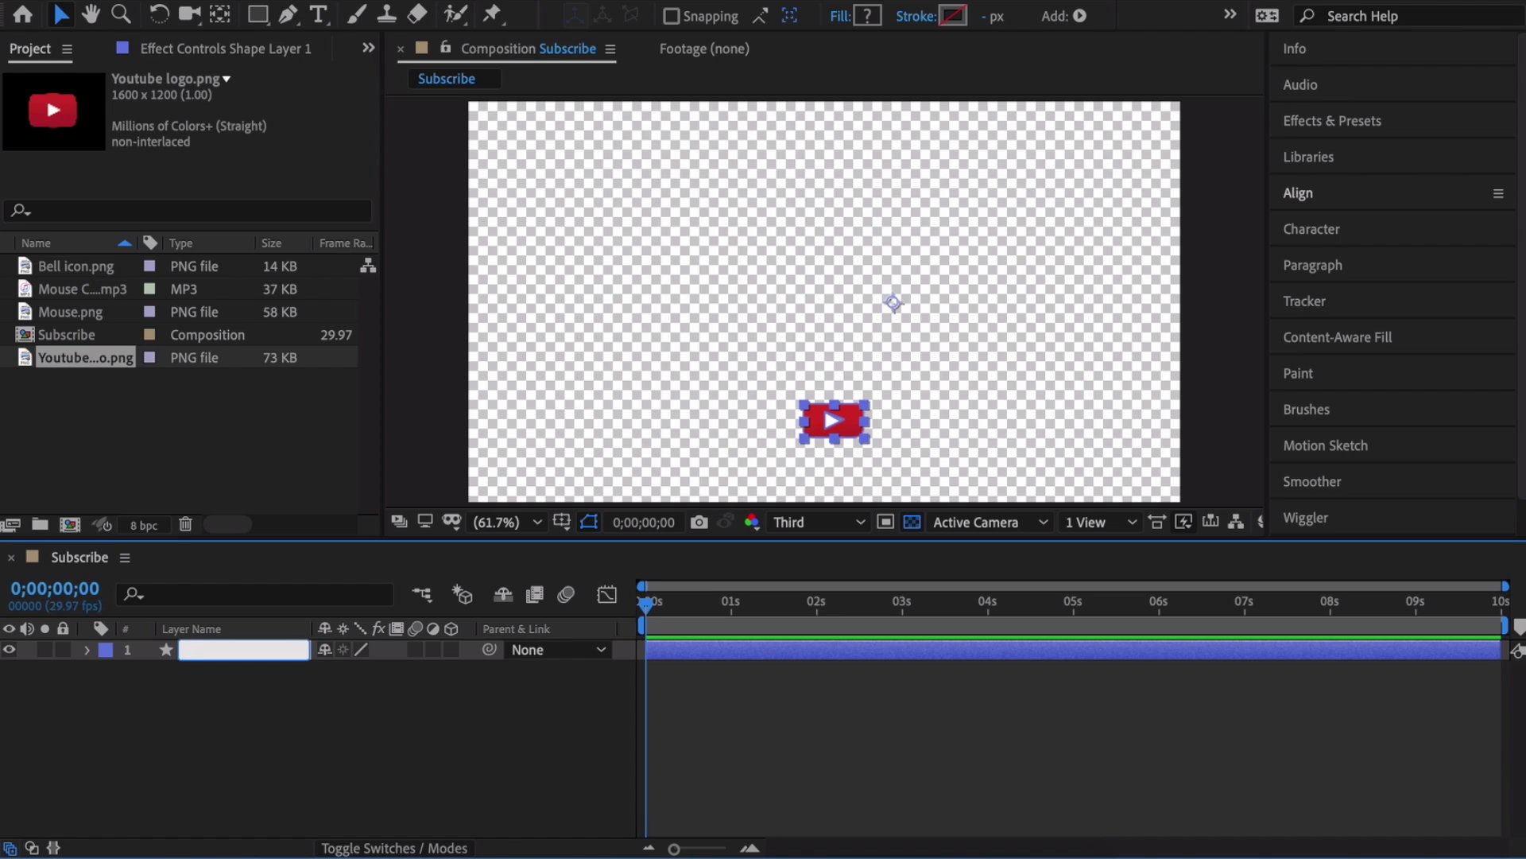
{"action": "type", "text": "Youtube Logo"}
{"action": "key", "text": "Return"}
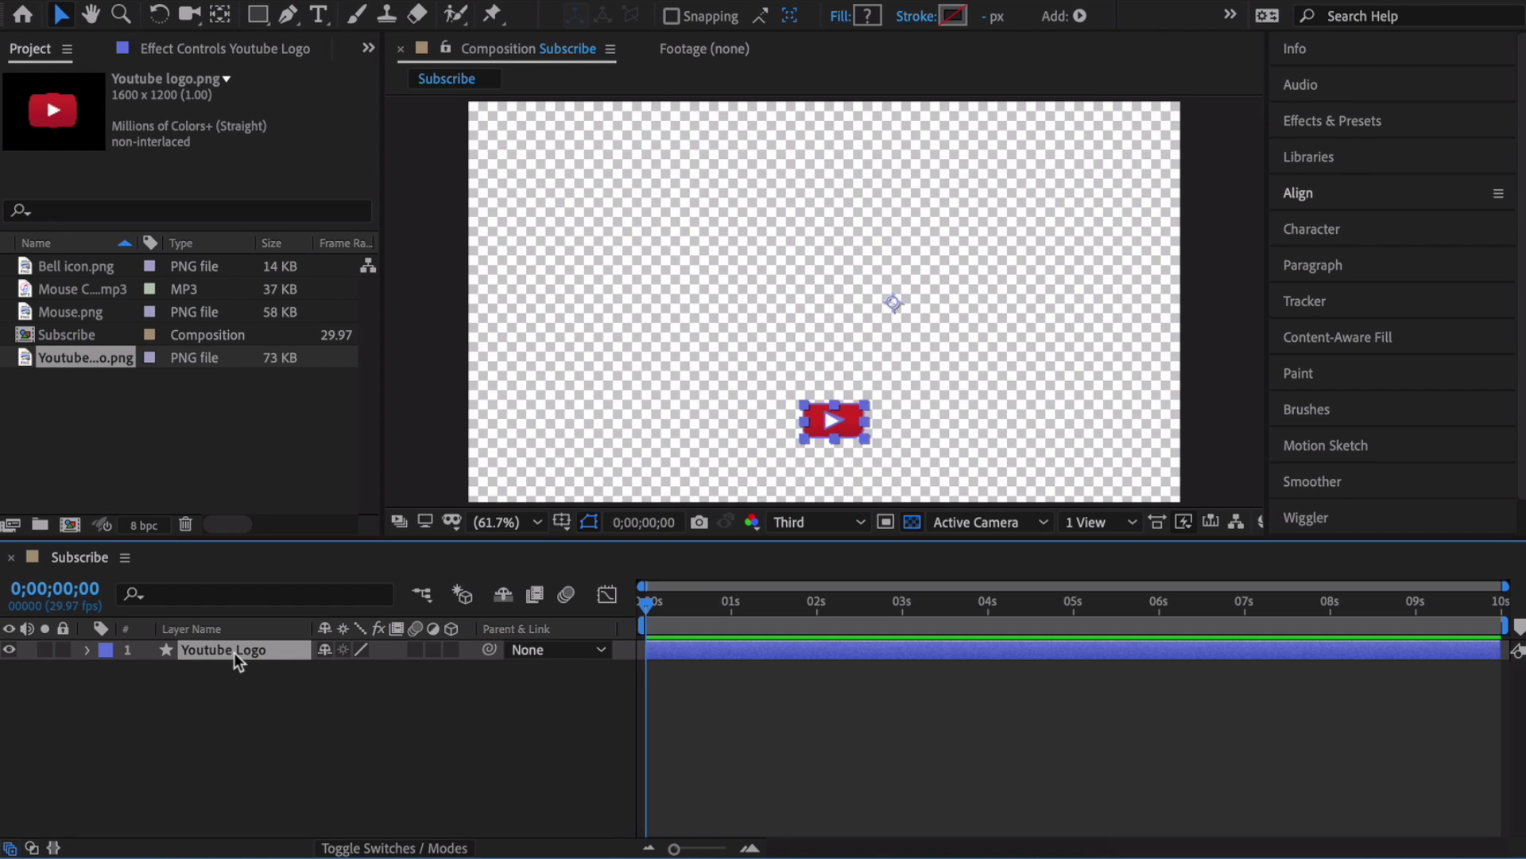
Step: Keyframe the Youtube Logo layer's opacity from 0% at 0;00;00;00 to 100% at 0;00;00;10 and preview the fade-in
{"action": "key", "text": "t"}
{"action": "left_click_drag", "start_coordinate": [337, 676], "coordinate": [151, 674]}
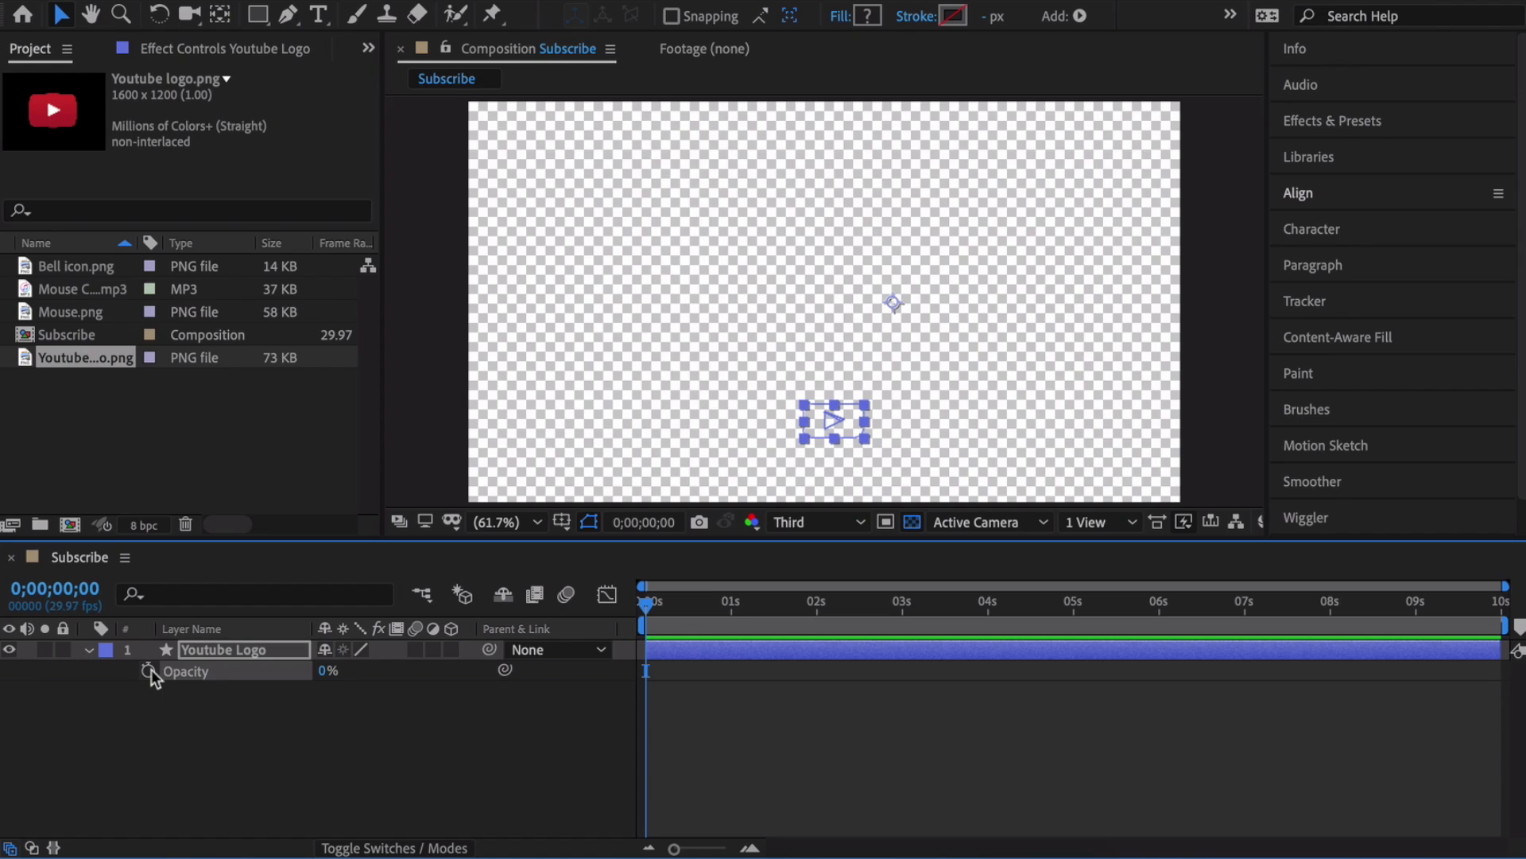
{"action": "left_click", "coordinate": [148, 670]}
{"action": "left_click", "coordinate": [652, 606]}
{"action": "left_click_drag", "start_coordinate": [651, 606], "coordinate": [675, 606]}
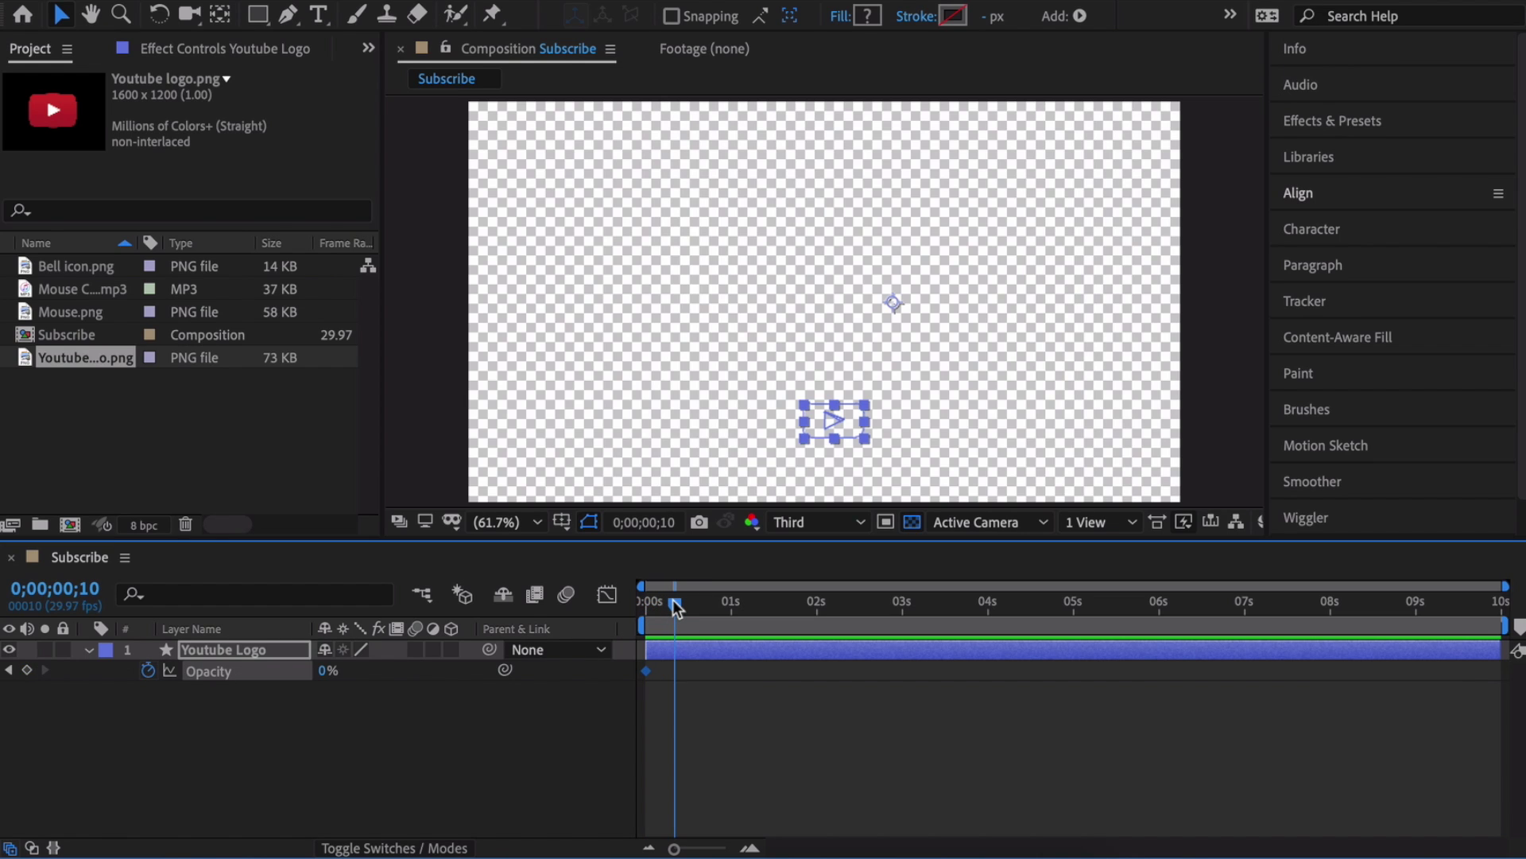
{"action": "left_click_drag", "start_coordinate": [326, 672], "coordinate": [494, 676]}
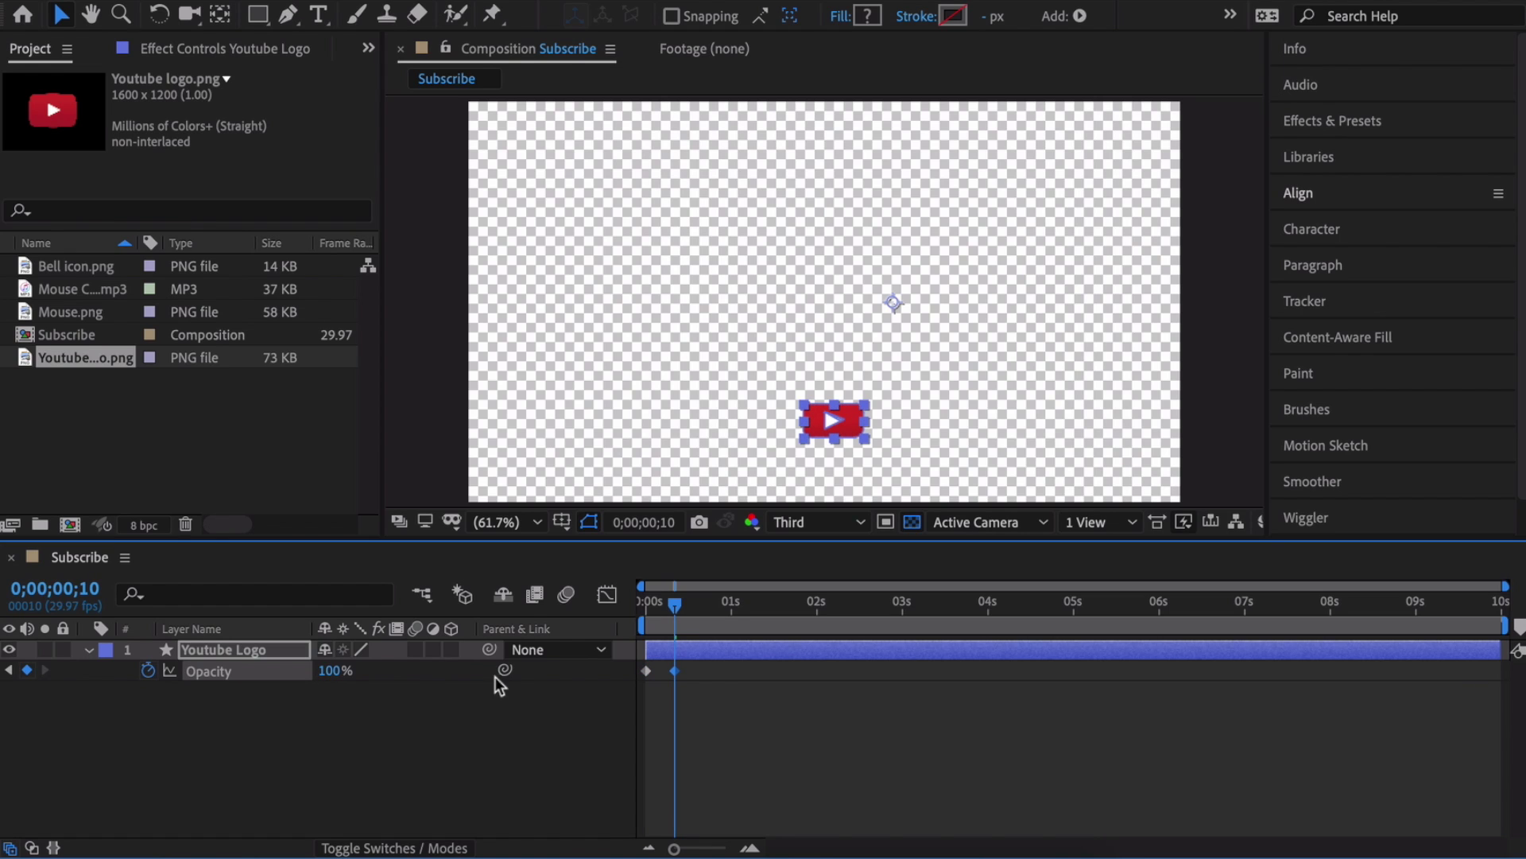
{"action": "left_click_drag", "start_coordinate": [673, 602], "coordinate": [600, 604]}
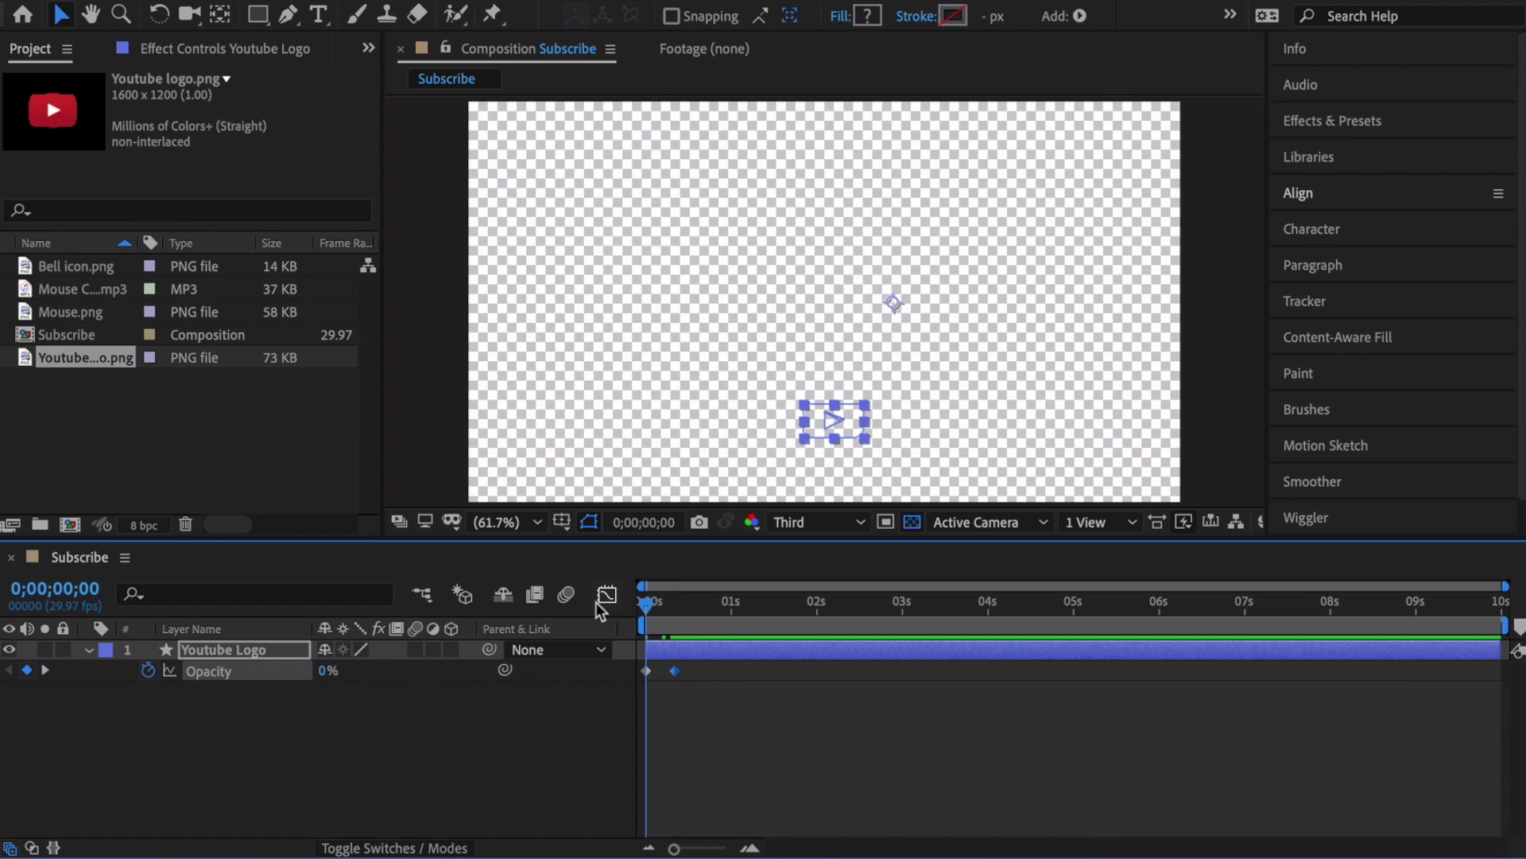
{"action": "key", "text": "space"}
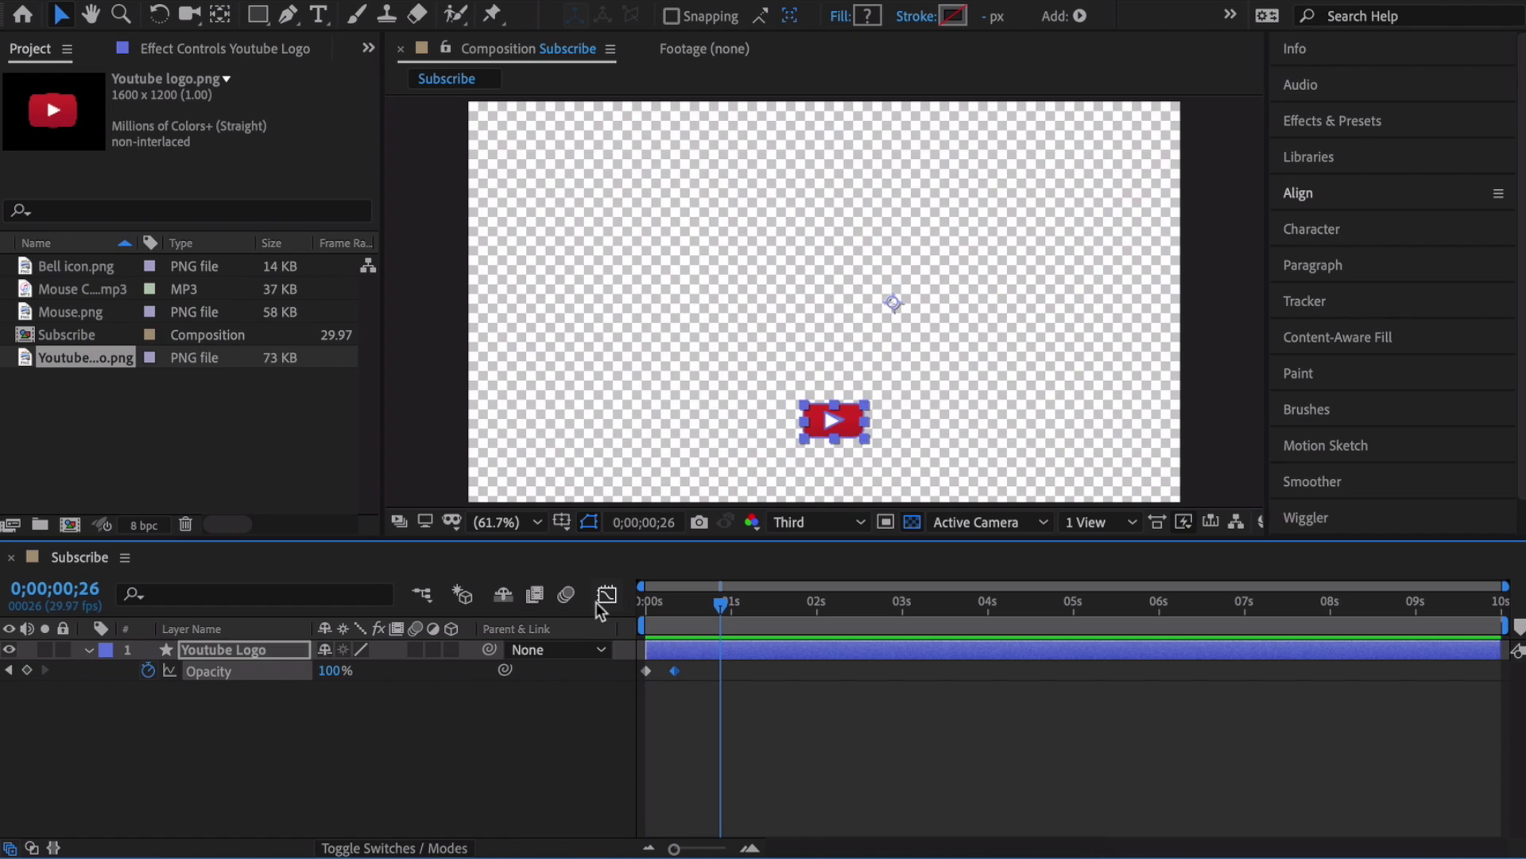
Step: Add a 100% opacity keyframe to Shape 2 of the Youtube Logo layer at 0;00;01;00
{"action": "left_click_drag", "start_coordinate": [721, 606], "coordinate": [735, 608]}
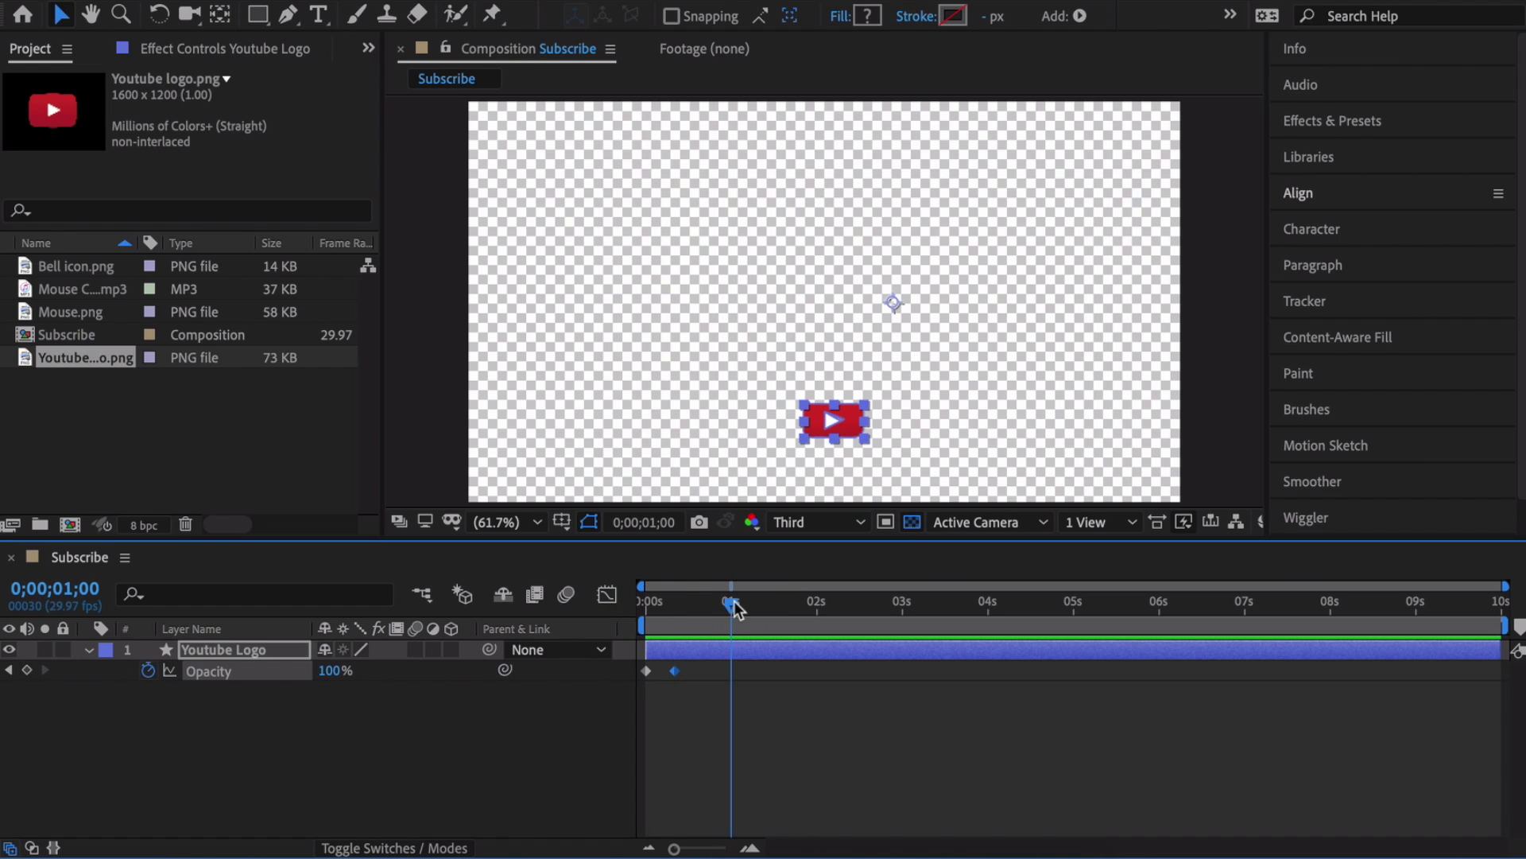
{"action": "left_click", "coordinate": [213, 646]}
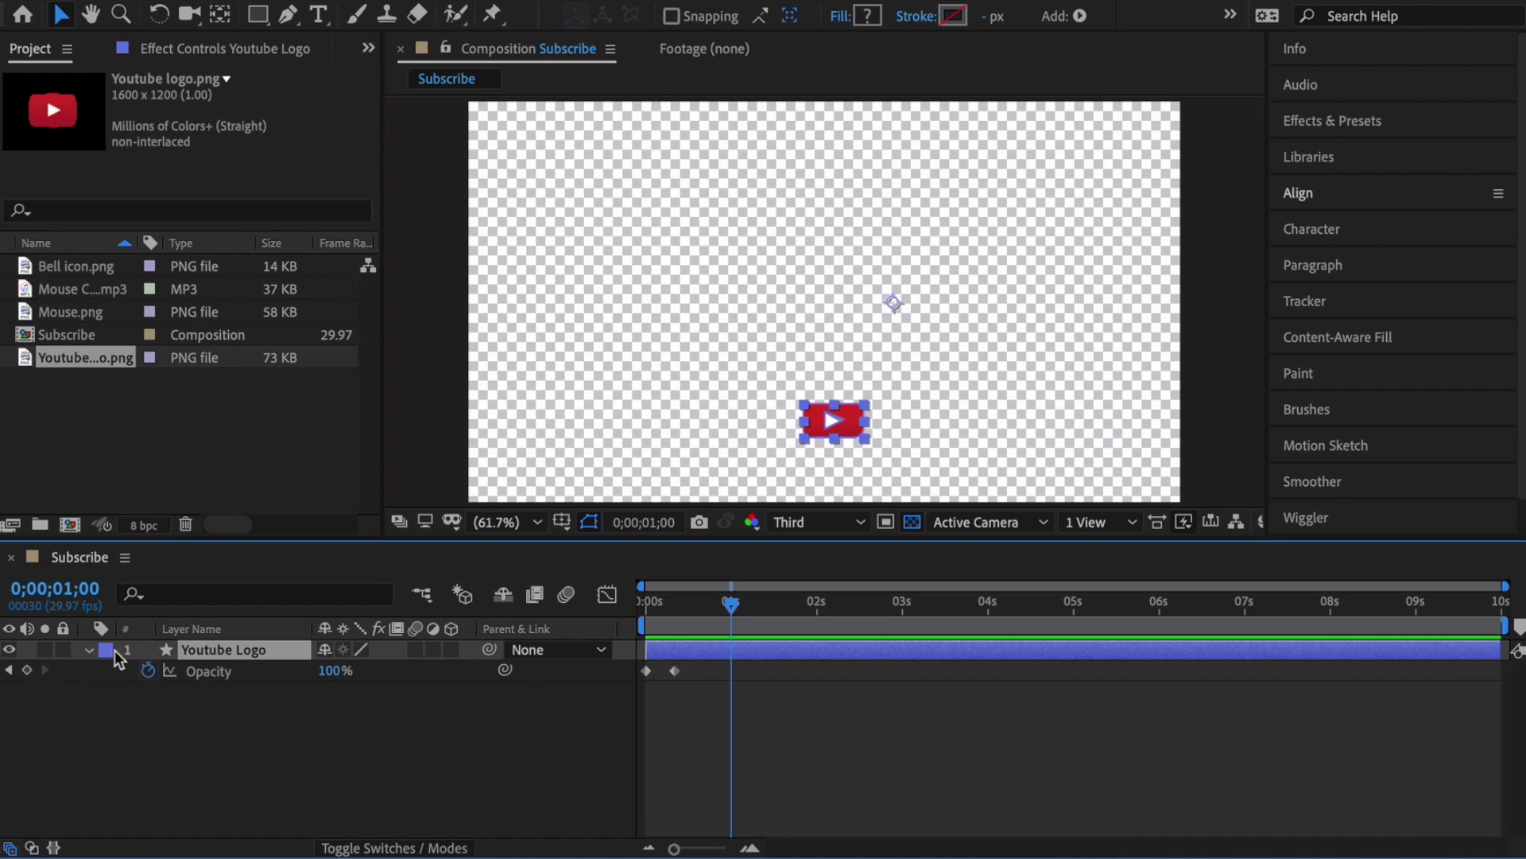
{"action": "left_click", "coordinate": [89, 649]}
{"action": "left_click", "coordinate": [89, 649]}
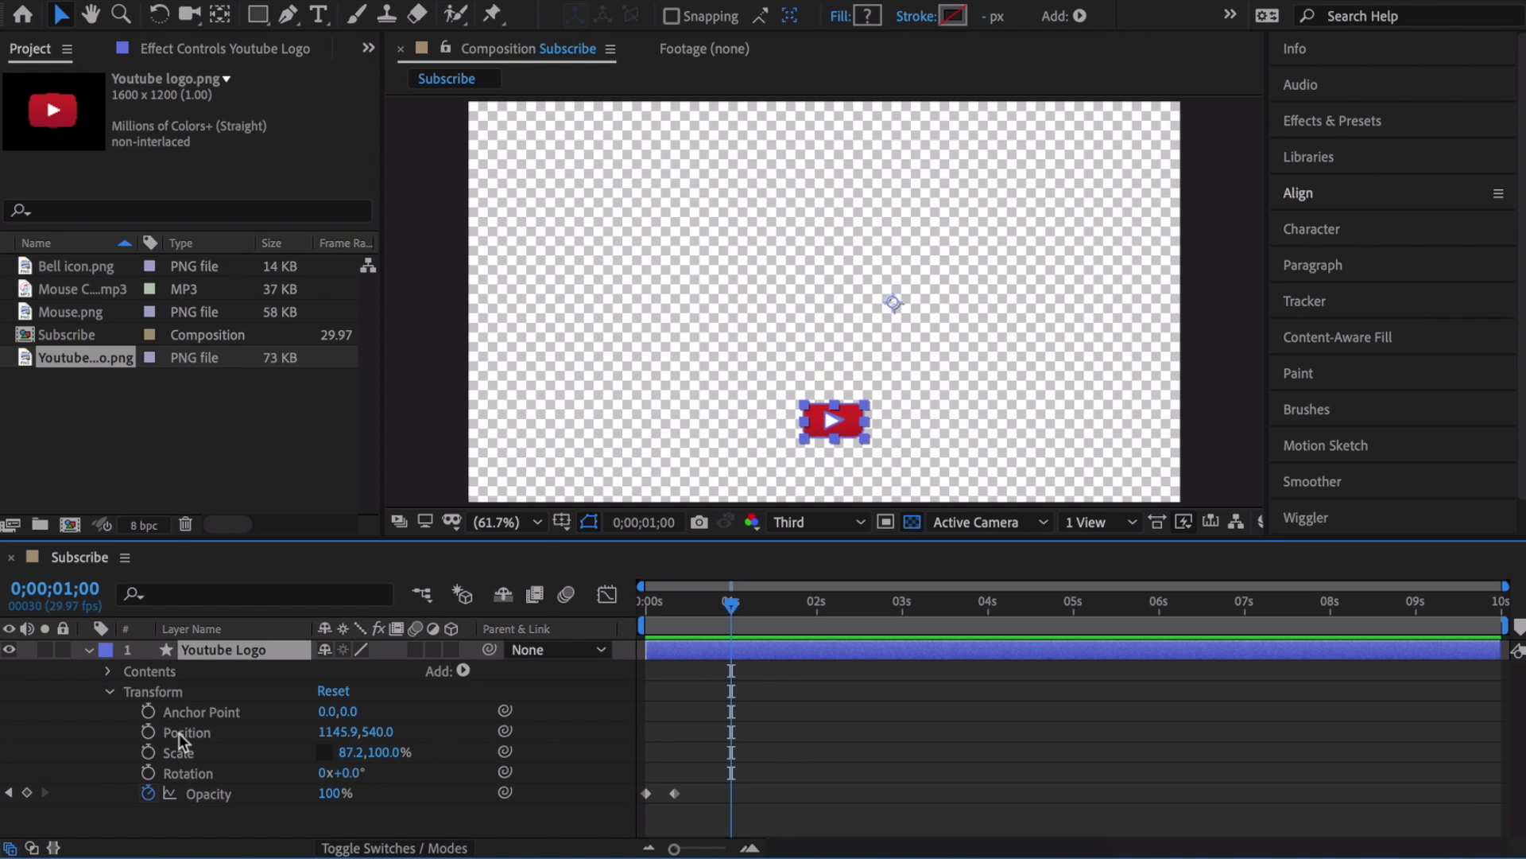
{"action": "left_click", "coordinate": [110, 689]}
{"action": "left_click", "coordinate": [105, 671]}
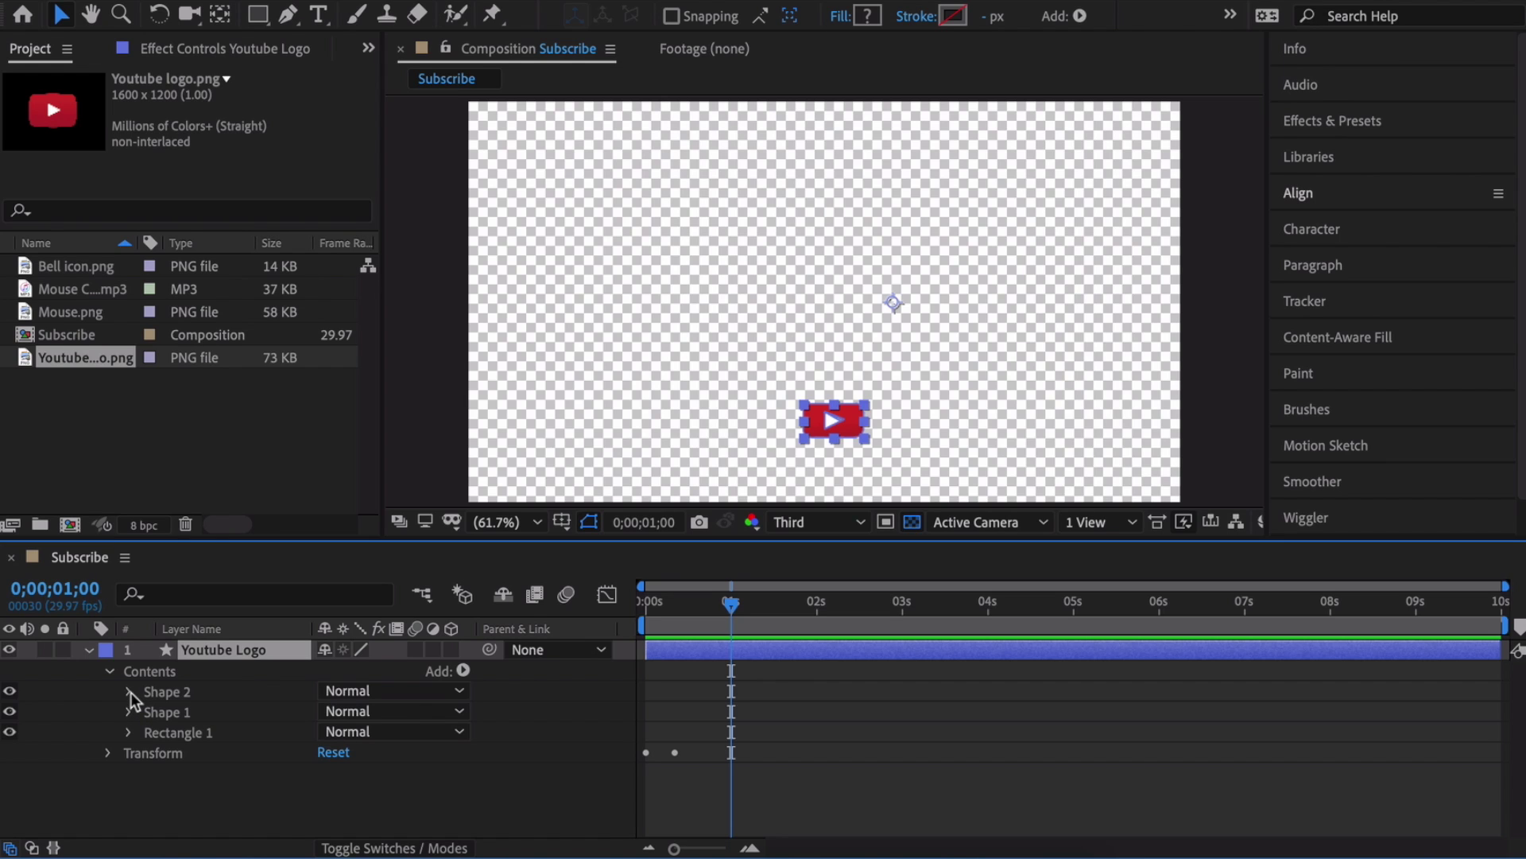
{"action": "left_click", "coordinate": [130, 691]}
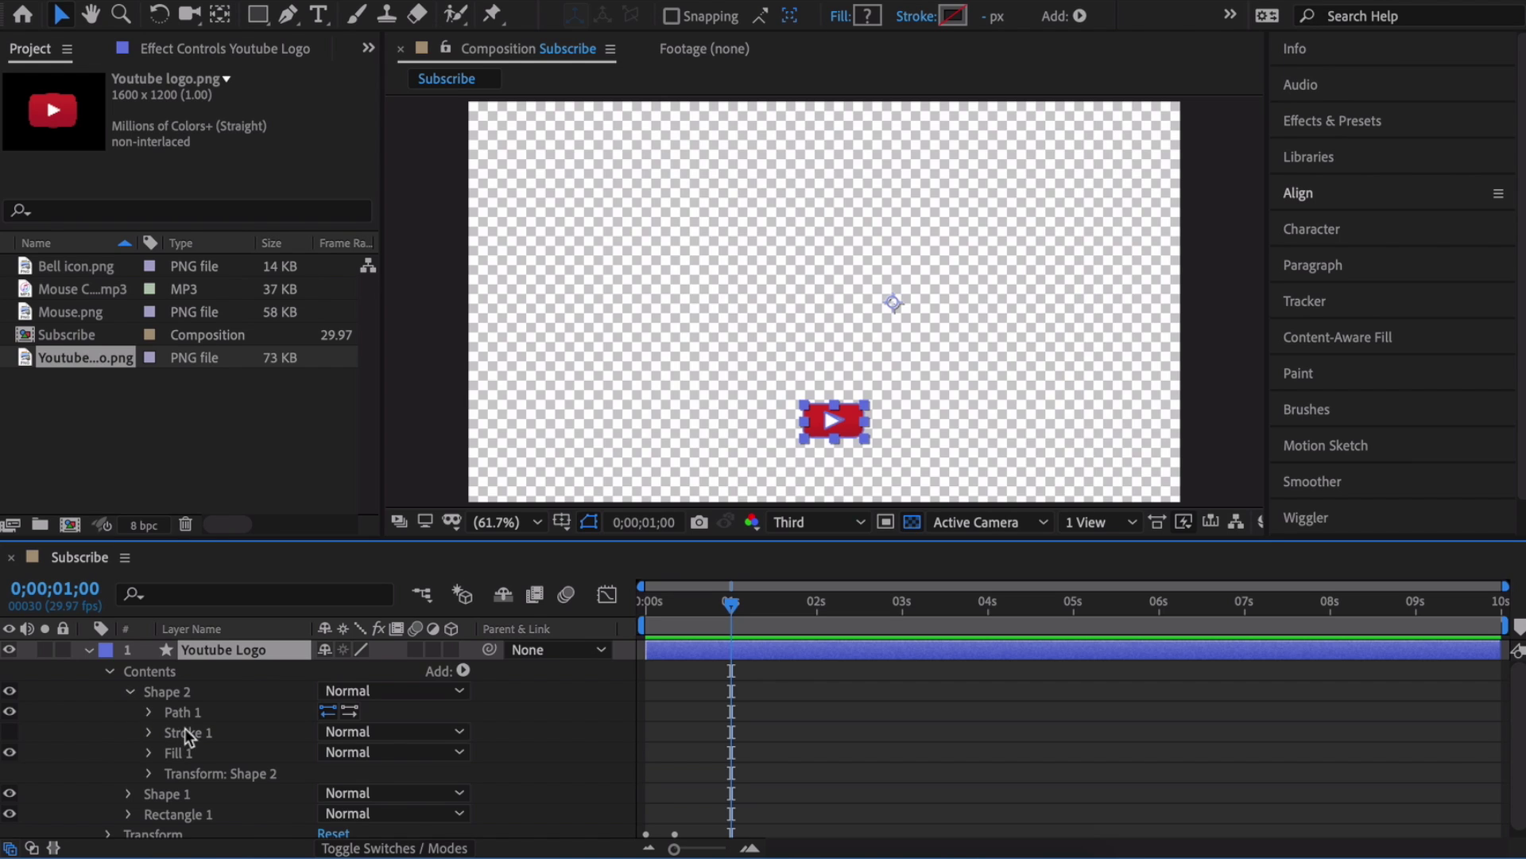
{"action": "scroll", "coordinate": [260, 743], "scroll_direction": "down", "scroll_amount": 1}
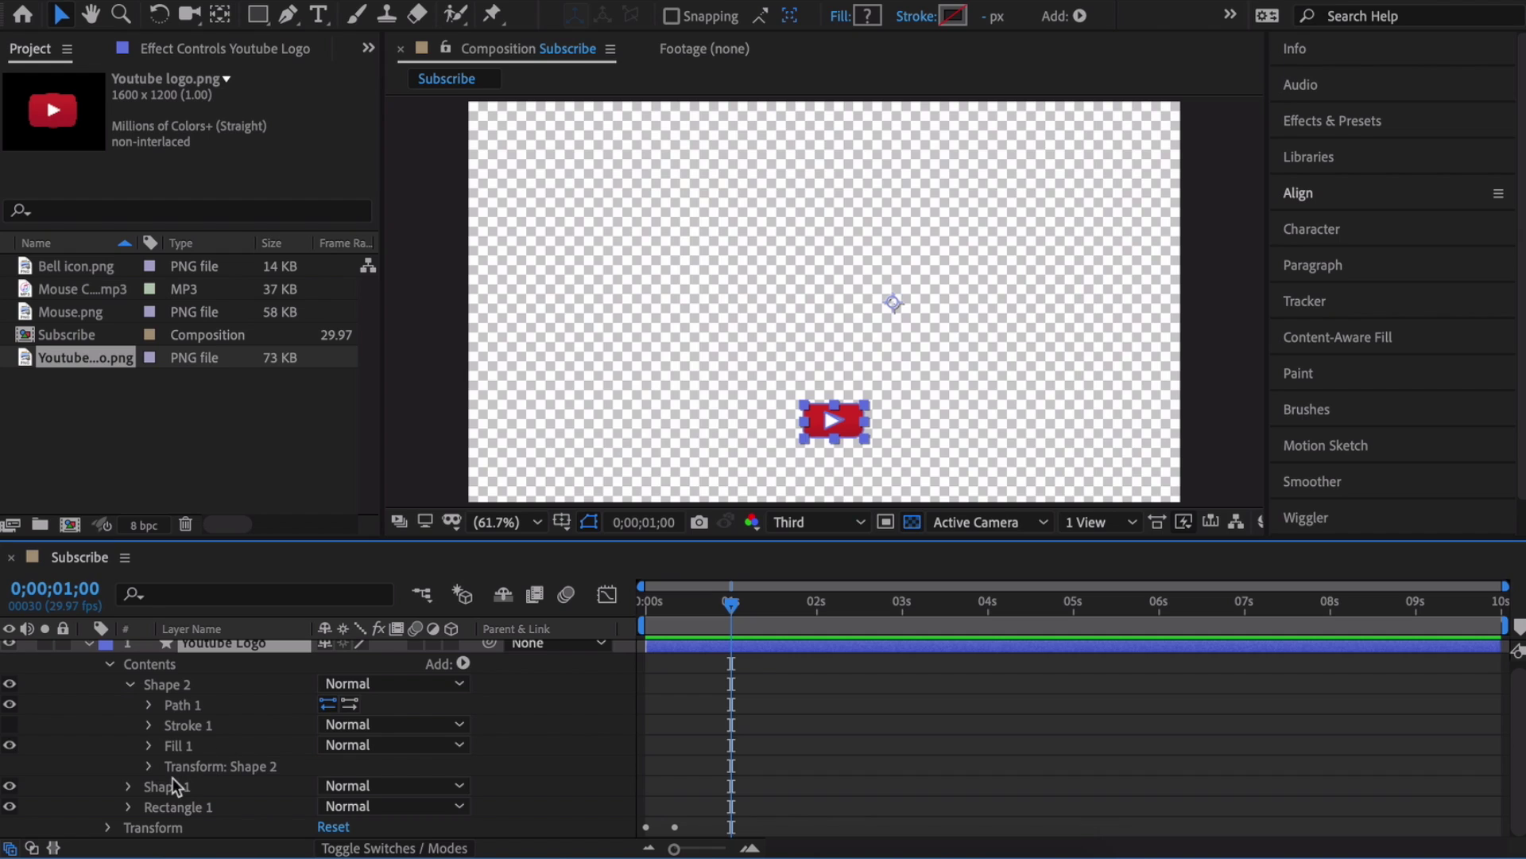
{"action": "left_click", "coordinate": [149, 768]}
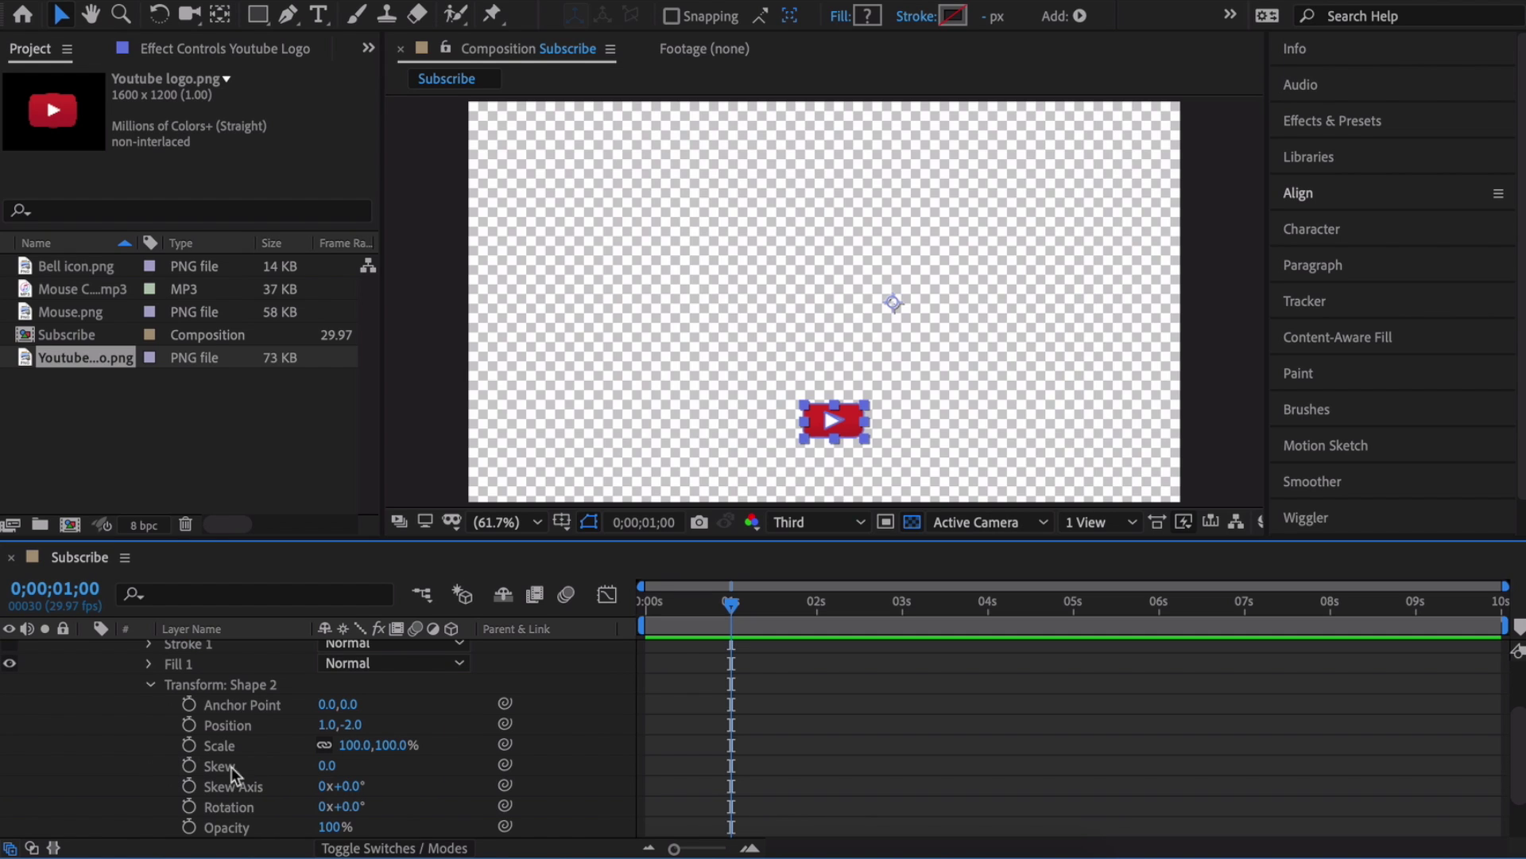
{"action": "left_click", "coordinate": [189, 787]}
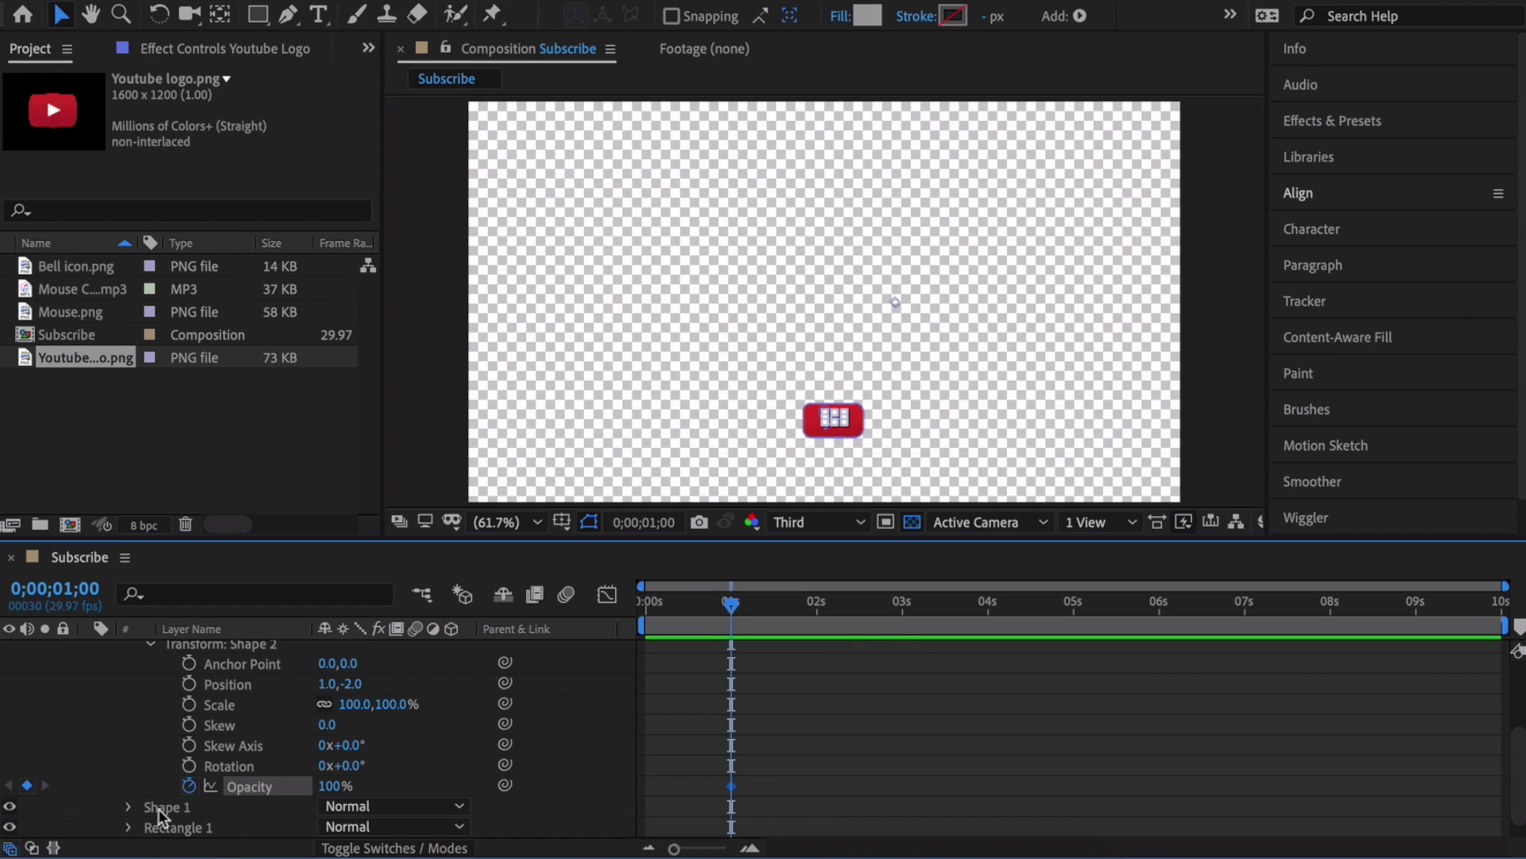
Step: Add a 100% opacity keyframe to Shape 1 of the Youtube Logo layer at 0;00;01;00
{"action": "left_click", "coordinate": [129, 807]}
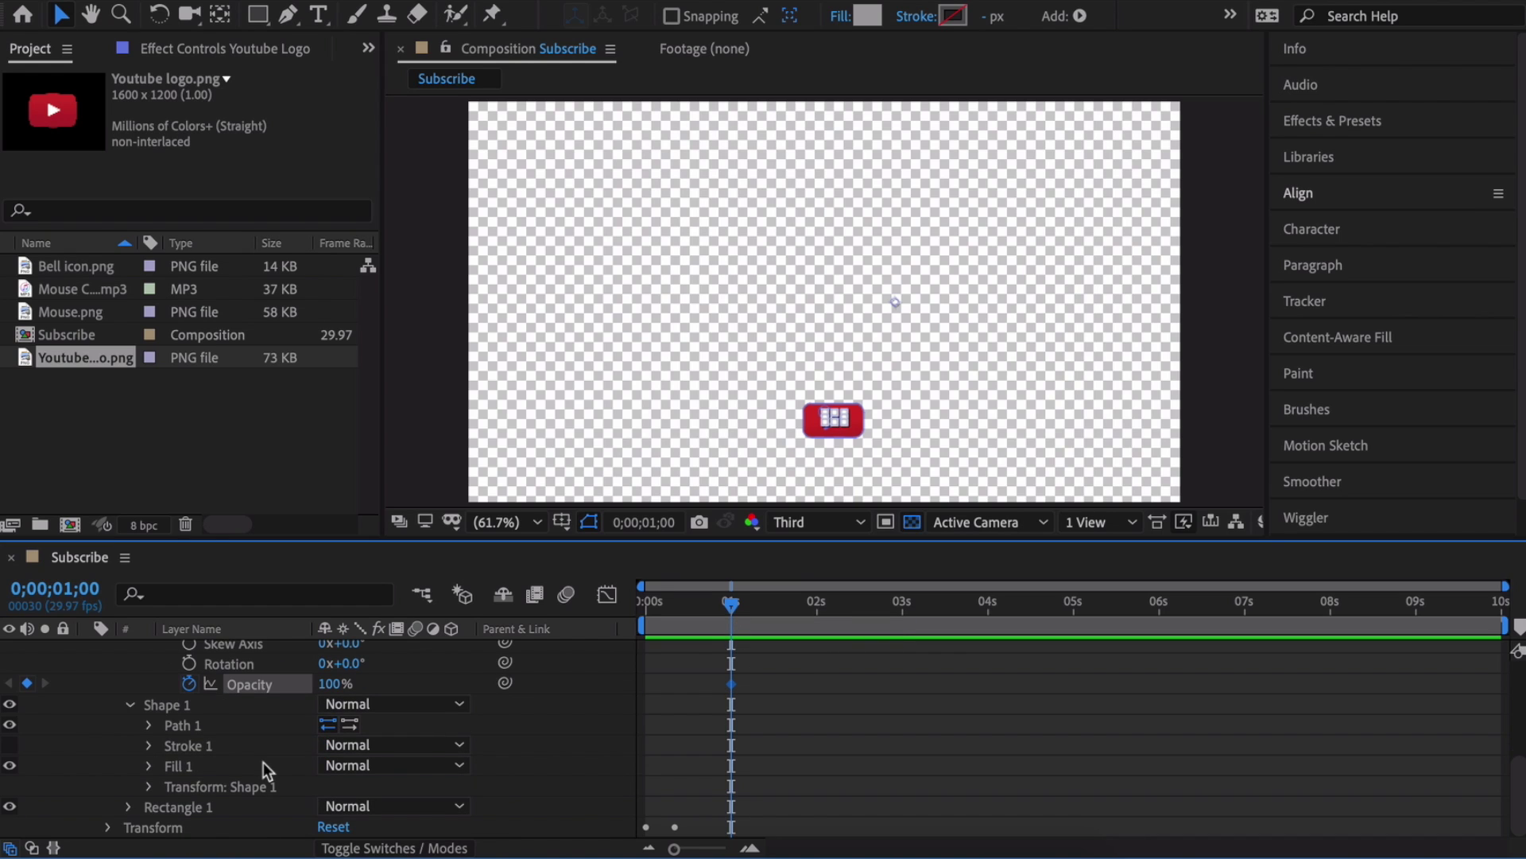
{"action": "left_click", "coordinate": [149, 787]}
{"action": "scroll", "coordinate": [264, 768], "scroll_direction": "down", "scroll_amount": 1}
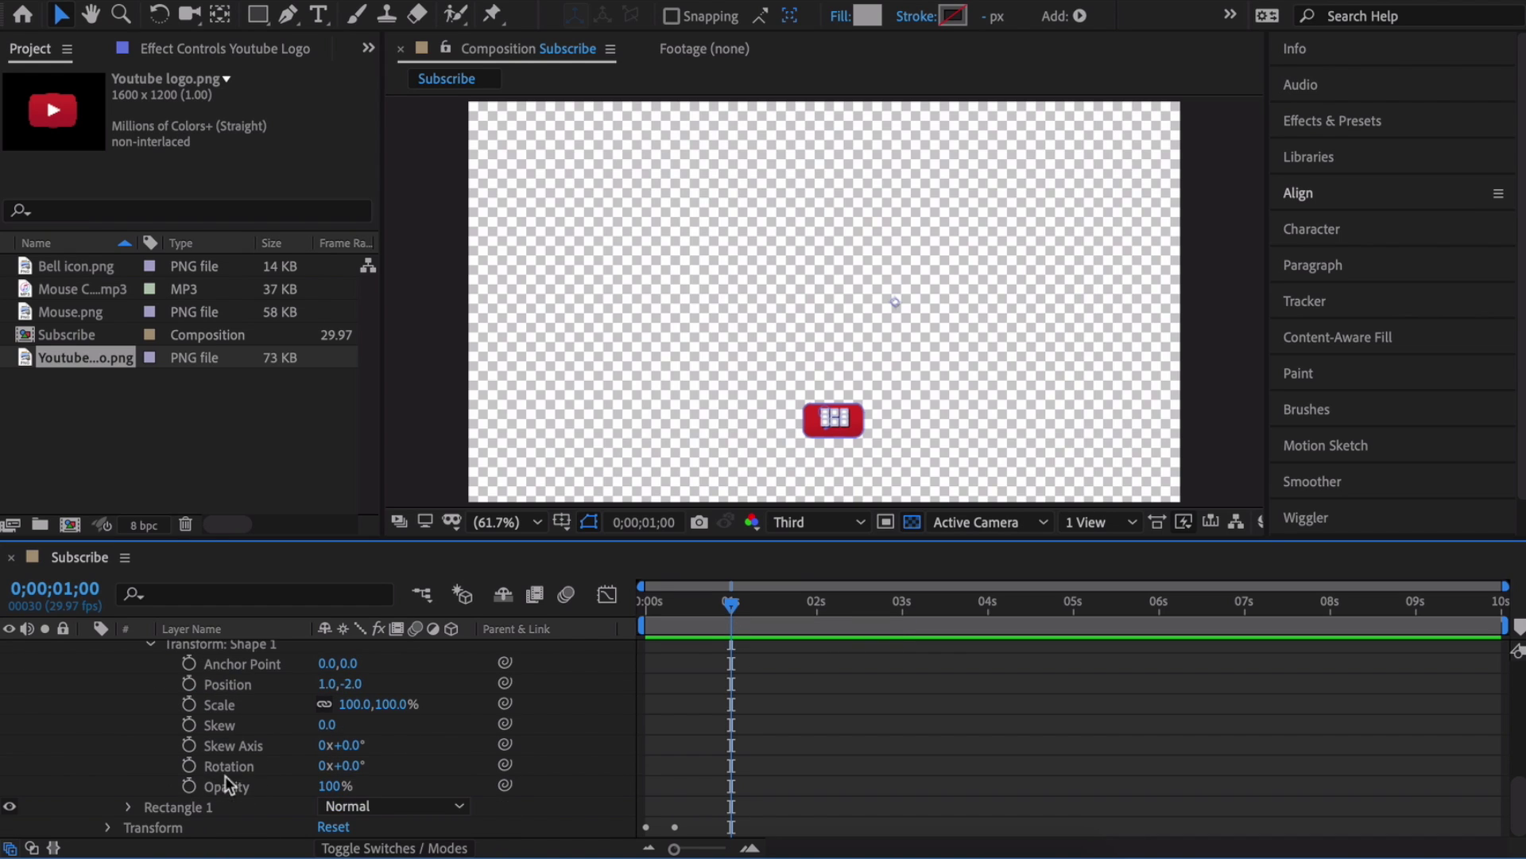
{"action": "left_click", "coordinate": [189, 786]}
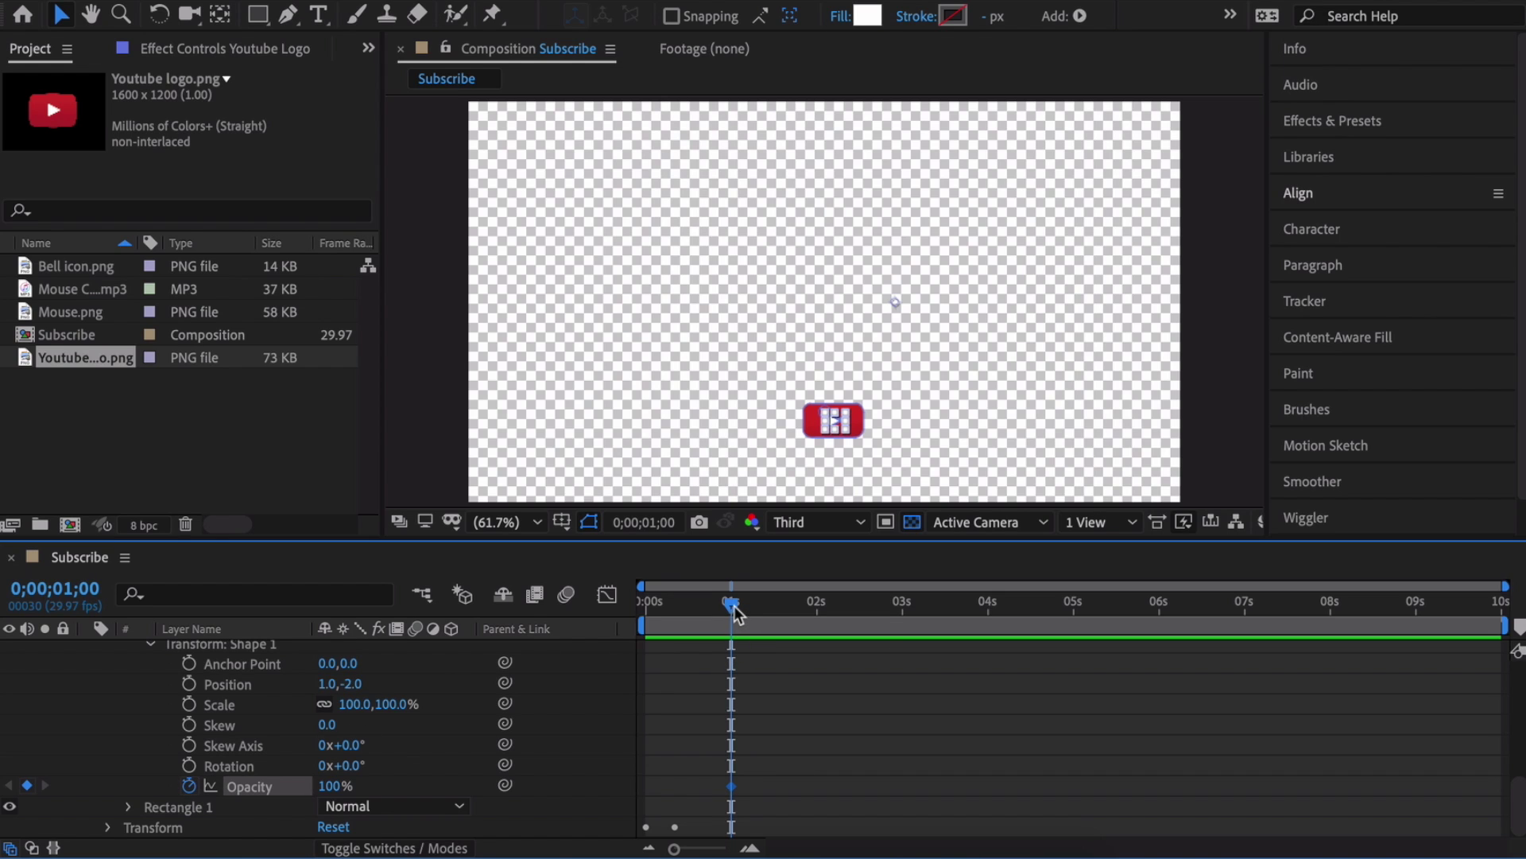
Step: Lower Shape 1's opacity at 0;00;01;07 so the white play triangle fades out completely
{"action": "left_click_drag", "start_coordinate": [736, 611], "coordinate": [755, 612]}
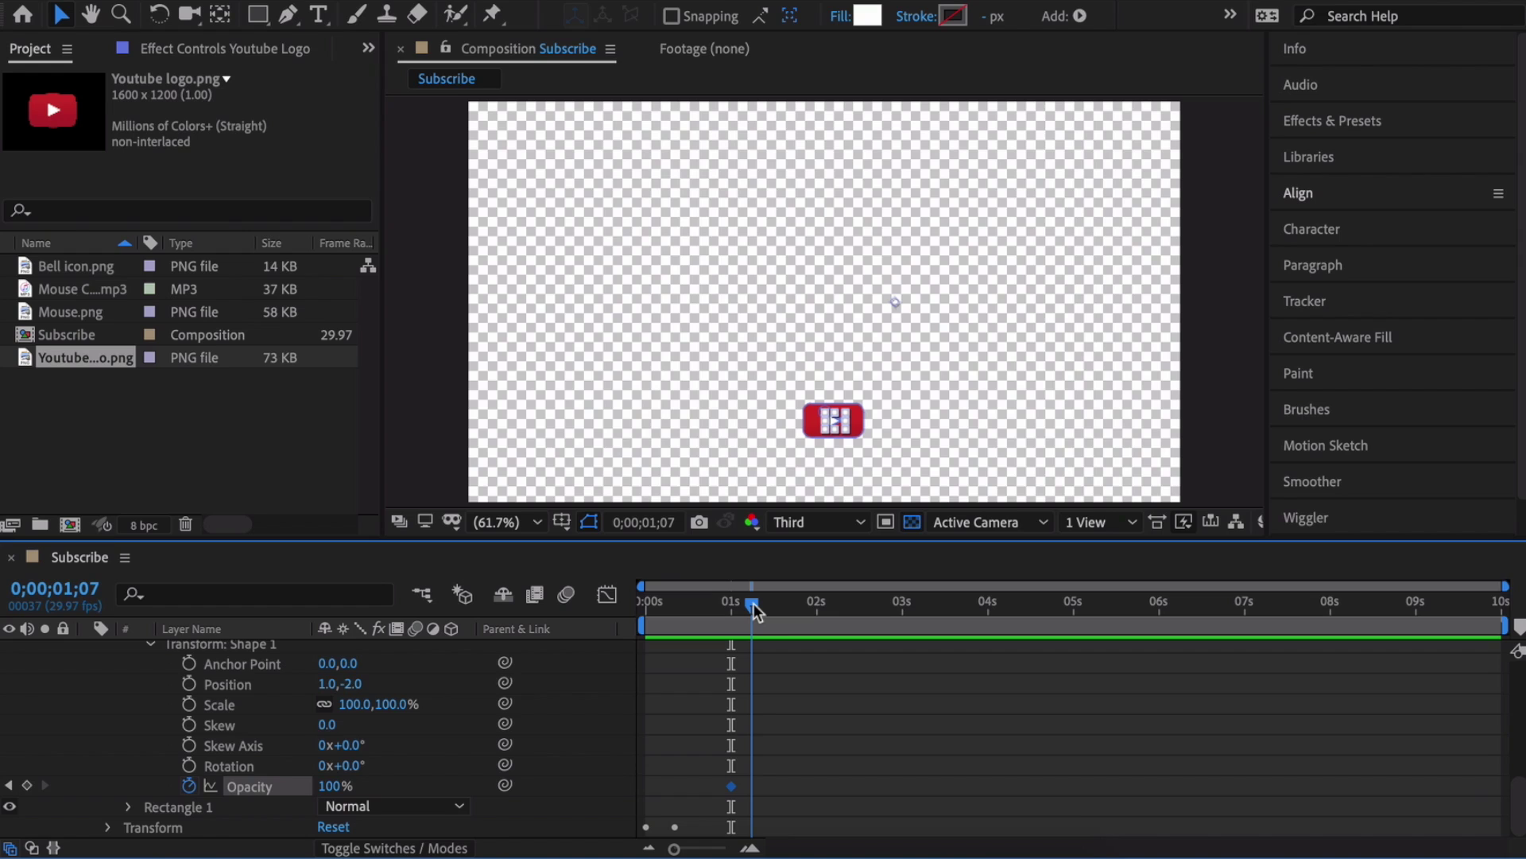
{"action": "scroll", "coordinate": [422, 740], "scroll_direction": "up", "scroll_amount": 3}
{"action": "scroll", "coordinate": [422, 739], "scroll_direction": "down", "scroll_amount": 3}
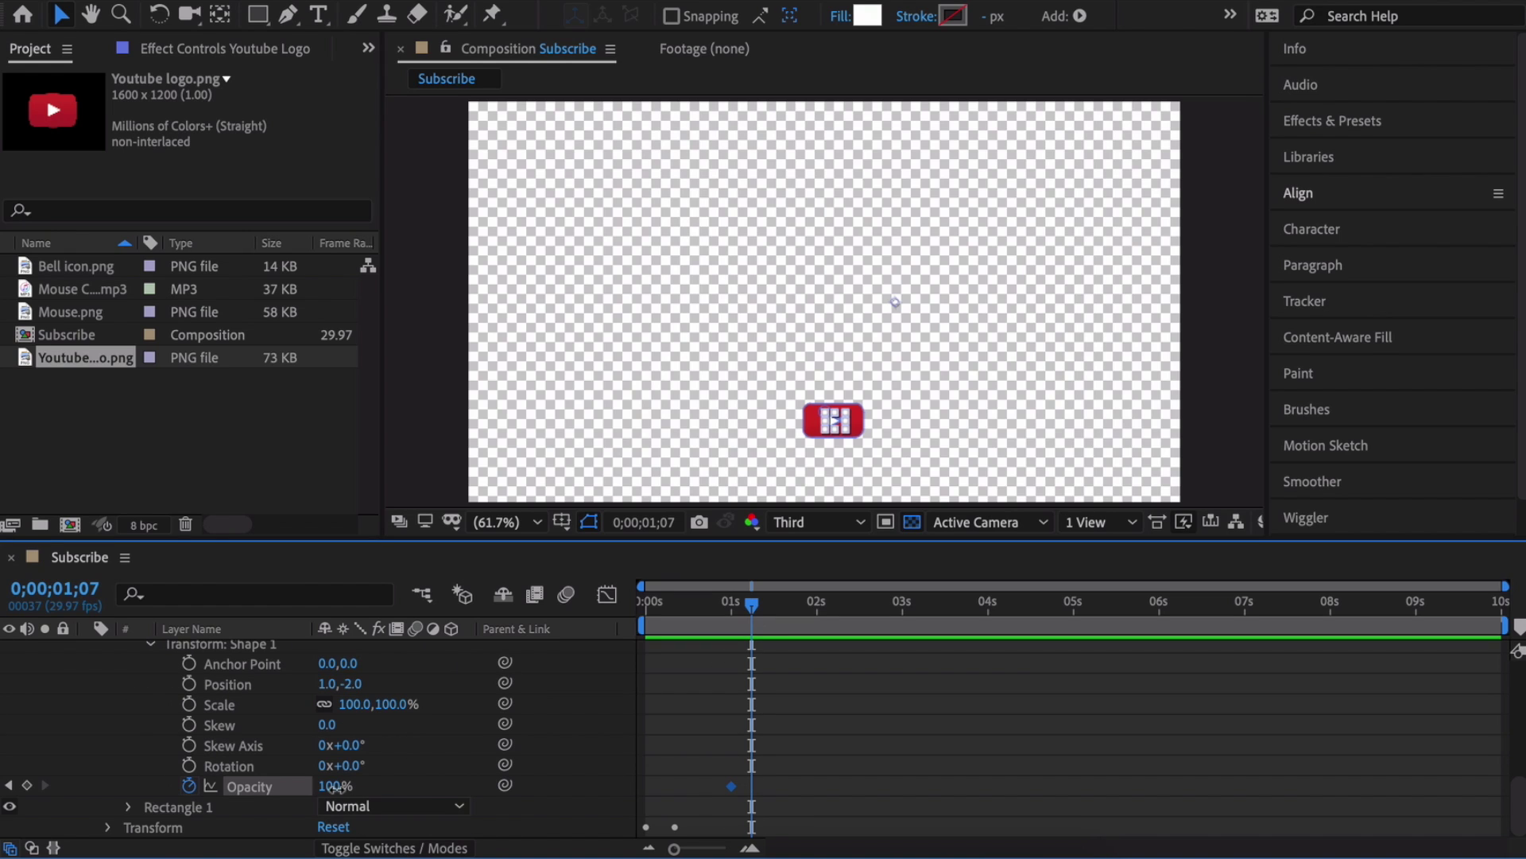
{"action": "left_click", "coordinate": [334, 785]}
{"action": "type", "text": "100"}
{"action": "left_click", "coordinate": [402, 763]}
{"action": "left_click_drag", "start_coordinate": [344, 786], "coordinate": [205, 787]}
{"action": "scroll", "coordinate": [350, 725], "scroll_direction": "up", "scroll_amount": 3}
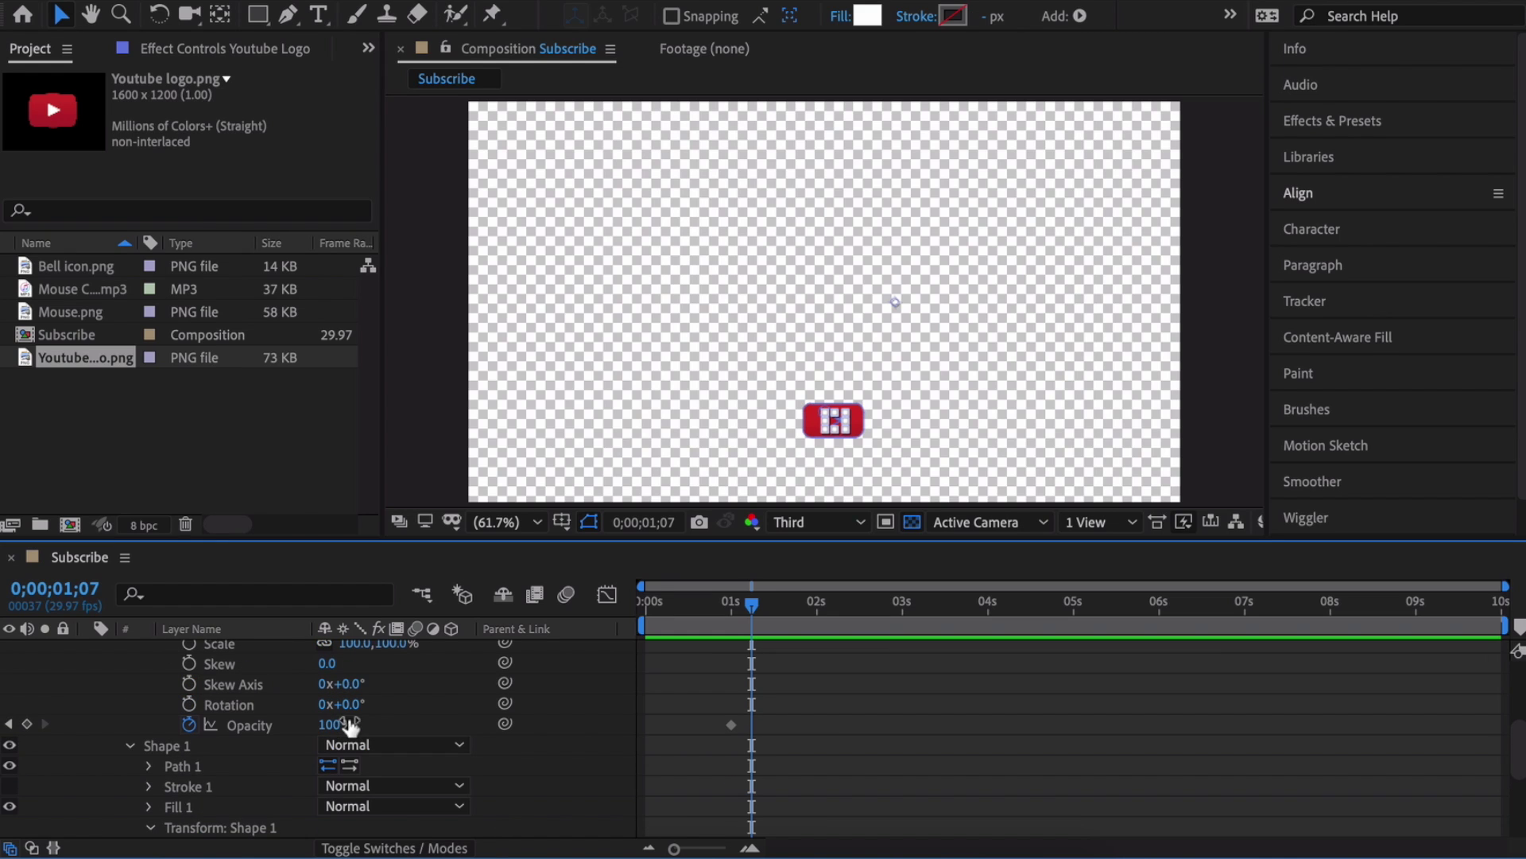
Step: Set Shape 2's opacity to 0% at 0;00;01;07 and preview the play triangle fading out
{"action": "type", "text": "47"}
{"action": "key", "text": "Return"}
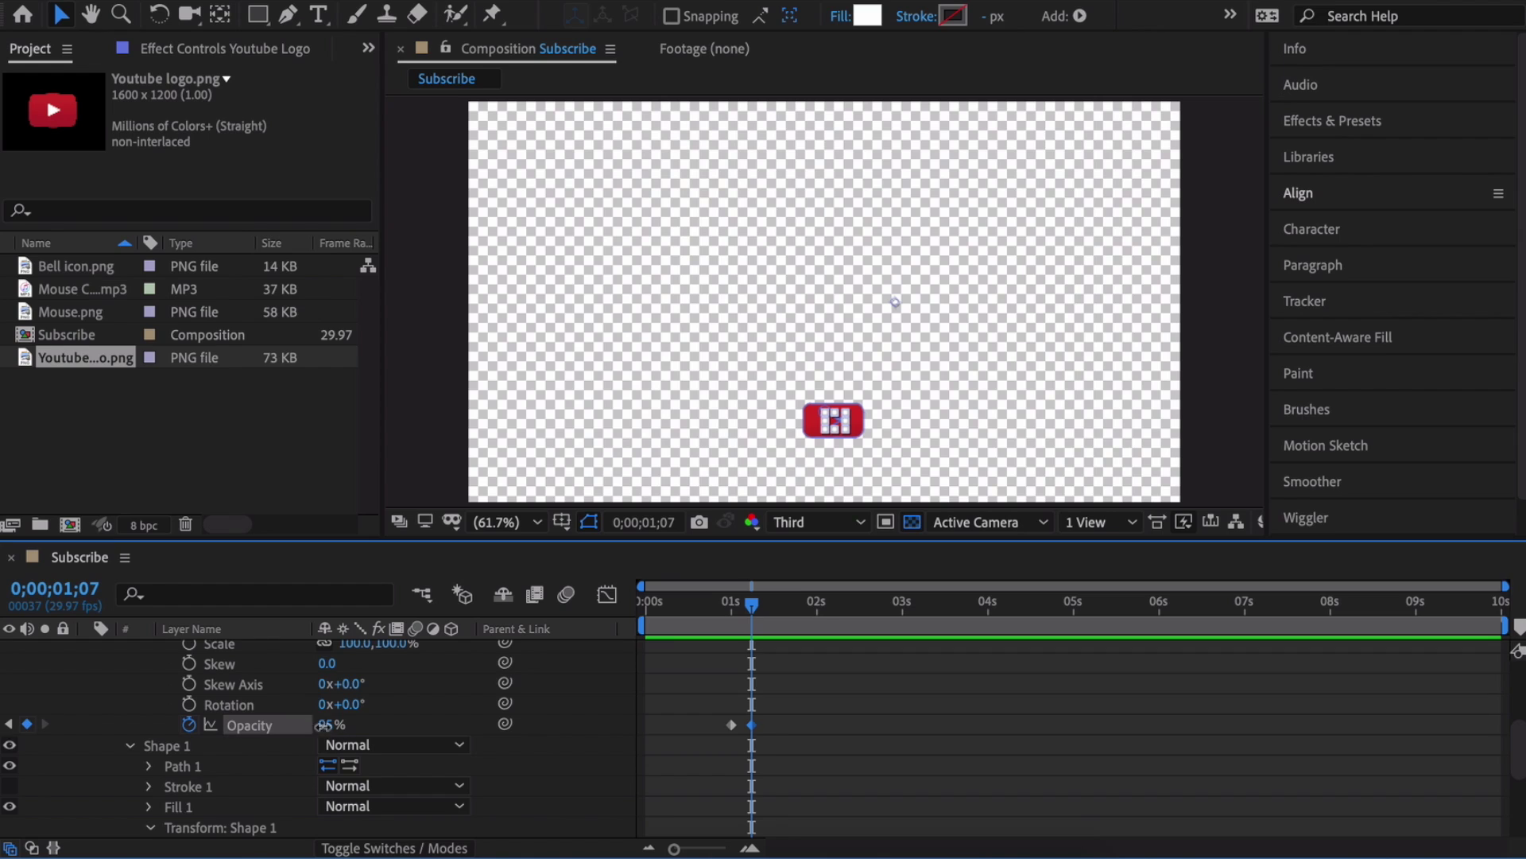
{"action": "left_click_drag", "start_coordinate": [262, 725], "coordinate": [180, 725]}
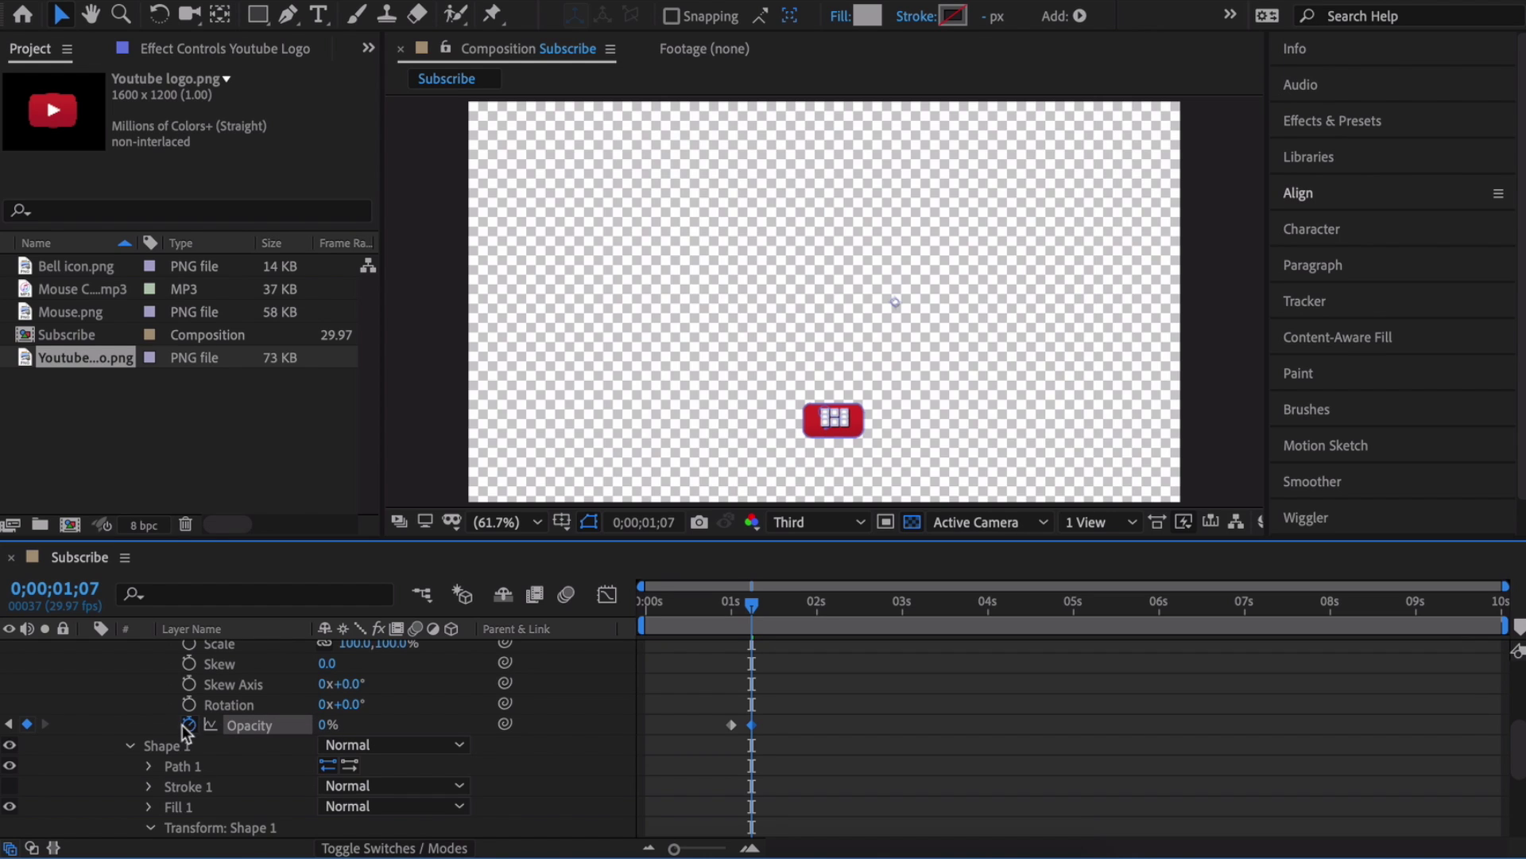
{"action": "left_click_drag", "start_coordinate": [753, 608], "coordinate": [685, 608]}
{"action": "key", "text": "space"}
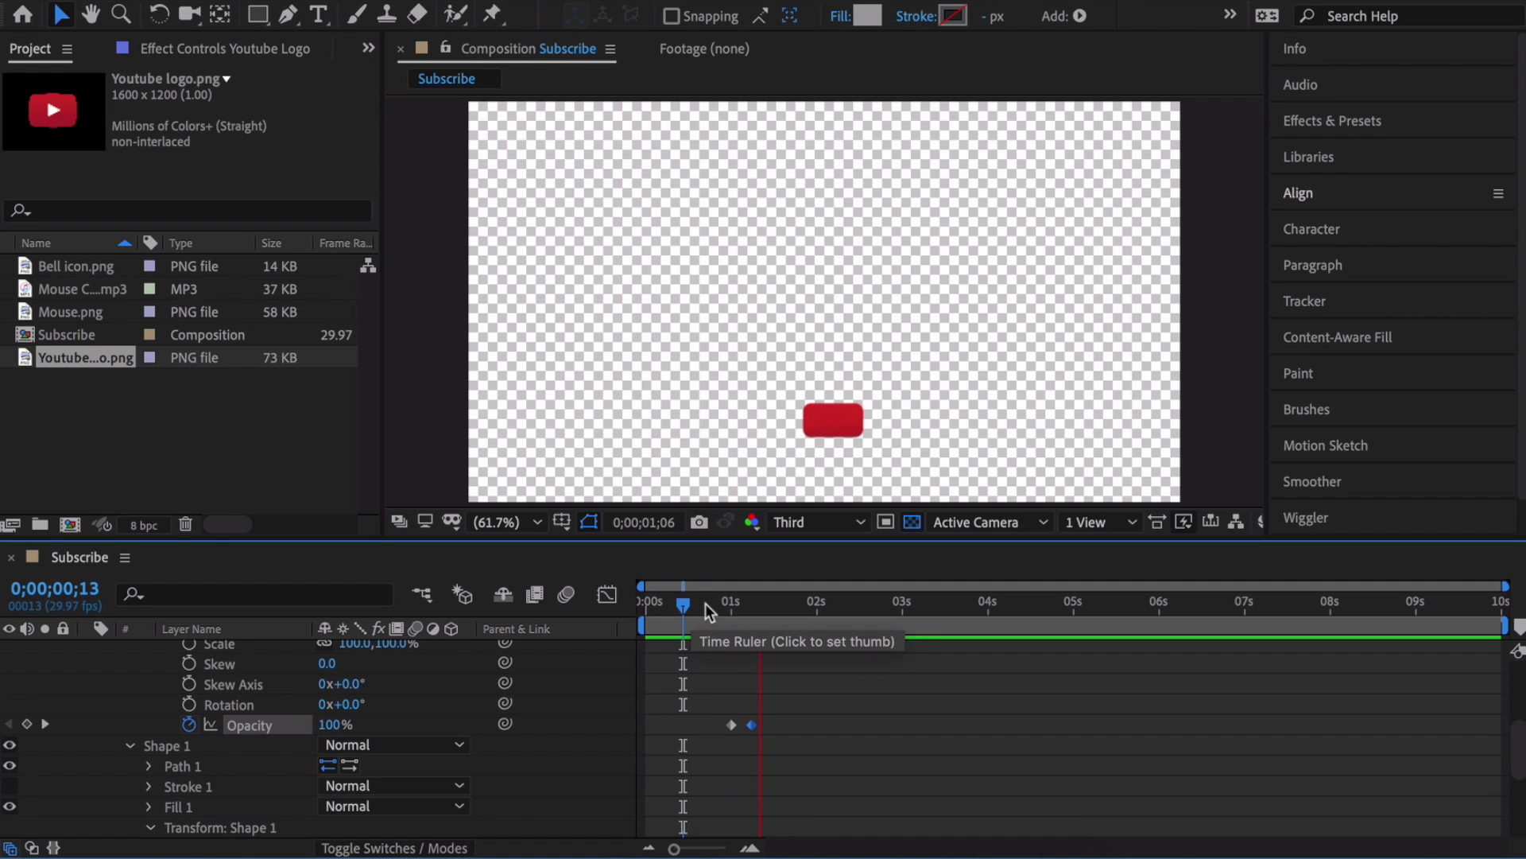
Step: Add a 100% scale keyframe to Rectangle 1 of the Youtube Logo layer at 0;00;01;07
{"action": "scroll", "coordinate": [199, 716], "scroll_direction": "up", "scroll_amount": 5}
{"action": "left_click", "coordinate": [128, 671]}
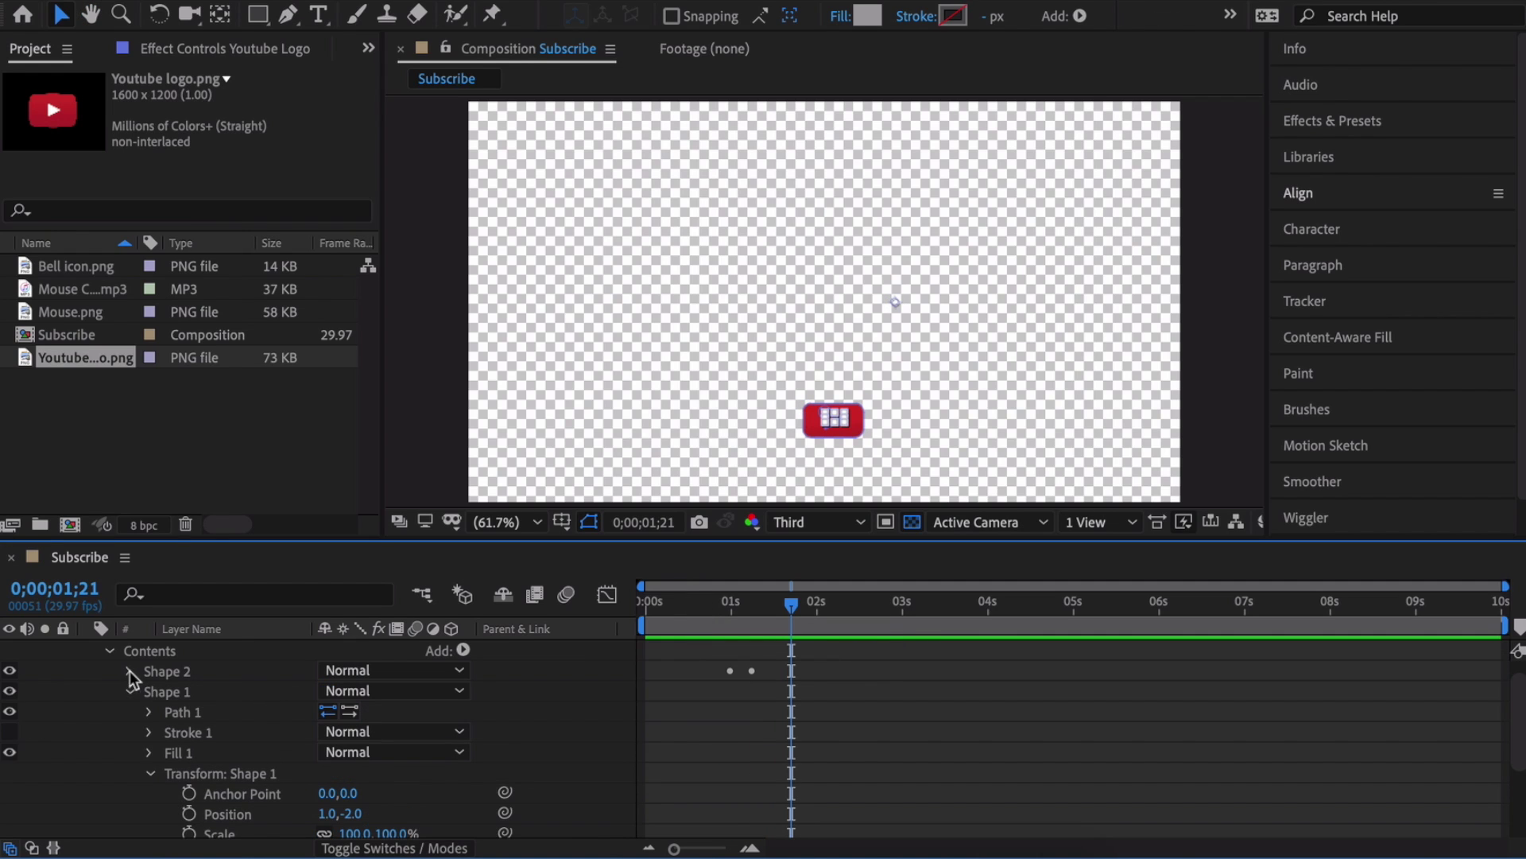
{"action": "left_click", "coordinate": [129, 691]}
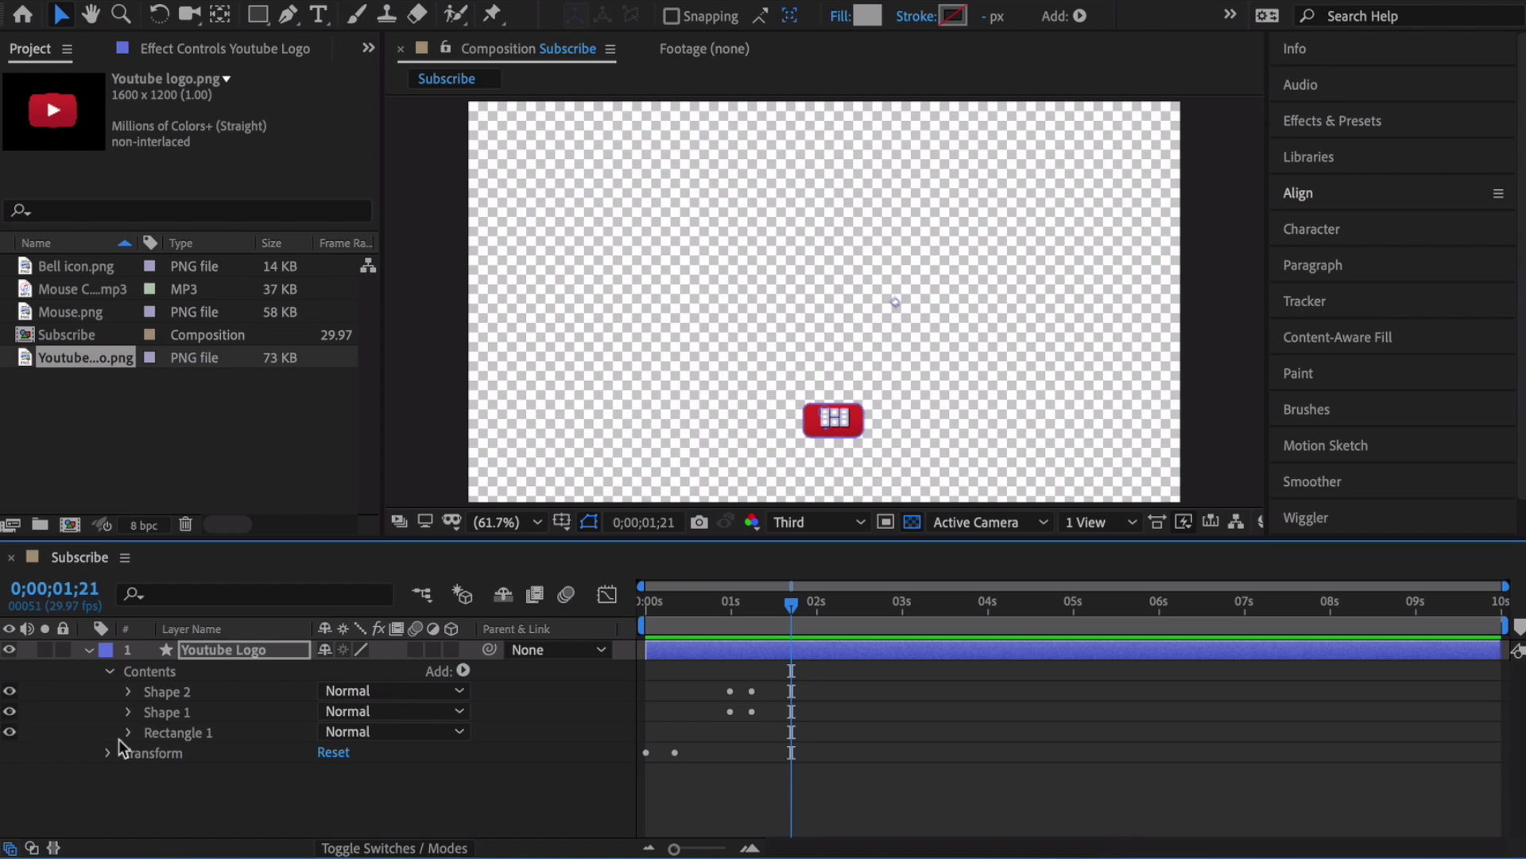
{"action": "left_click", "coordinate": [127, 733]}
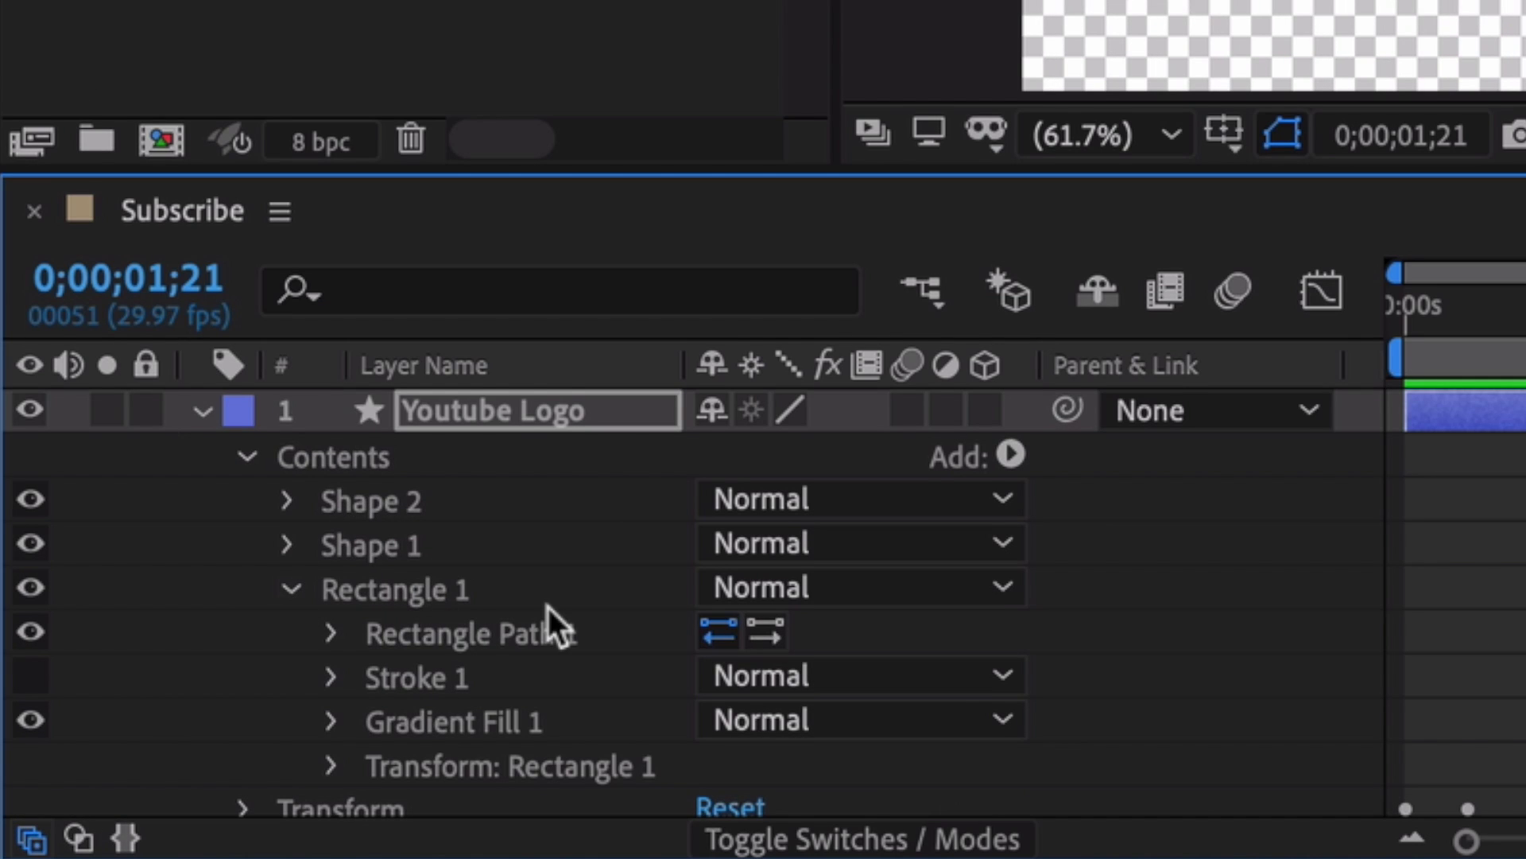
{"action": "scroll", "coordinate": [553, 608], "scroll_direction": "down", "scroll_amount": 1}
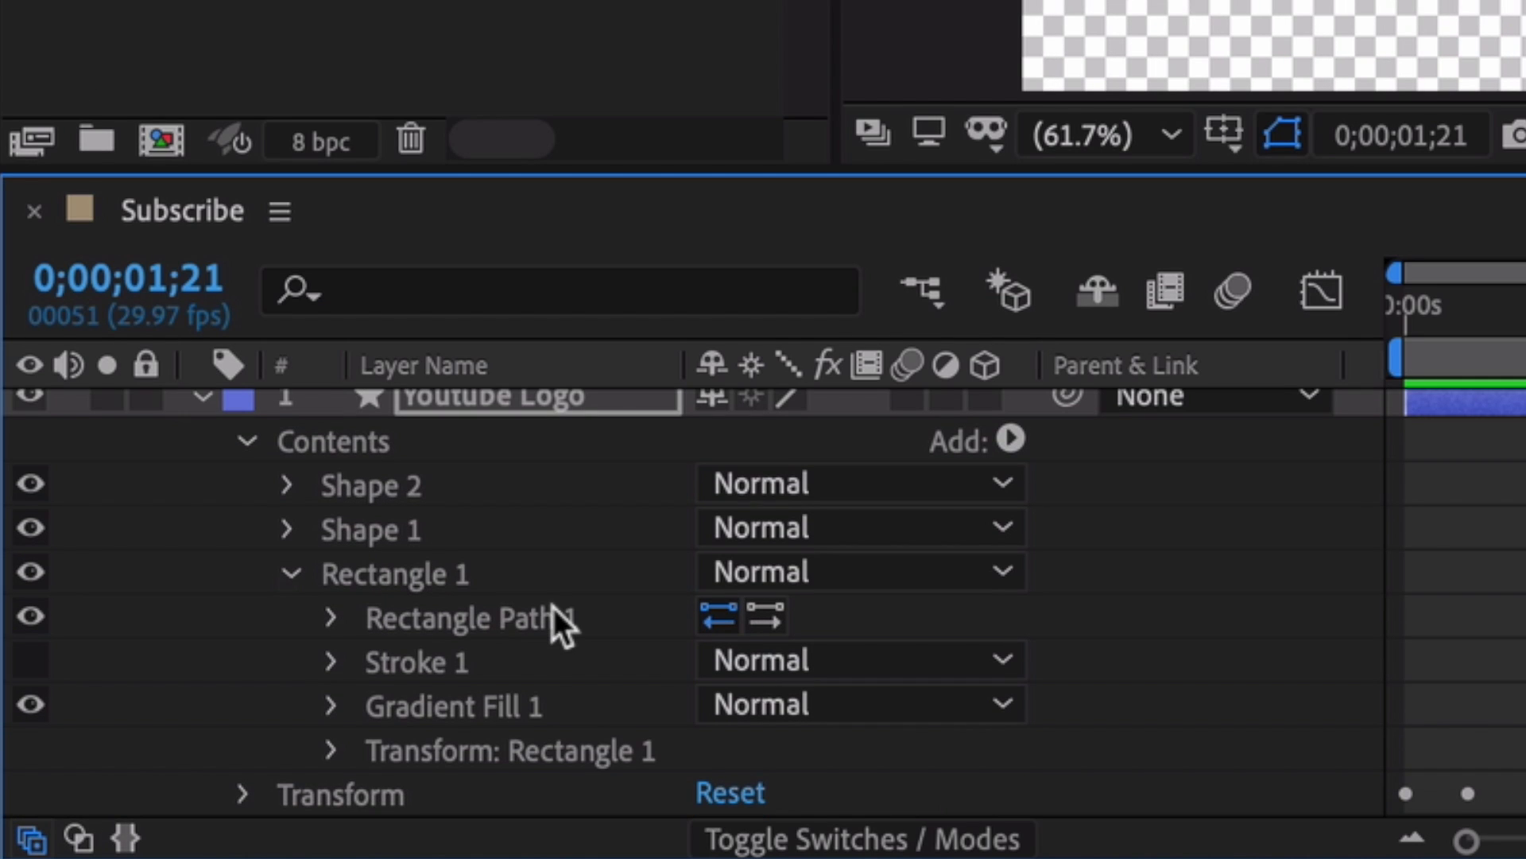
{"action": "left_click", "coordinate": [332, 751]}
{"action": "scroll", "coordinate": [403, 717], "scroll_direction": "down", "scroll_amount": 5}
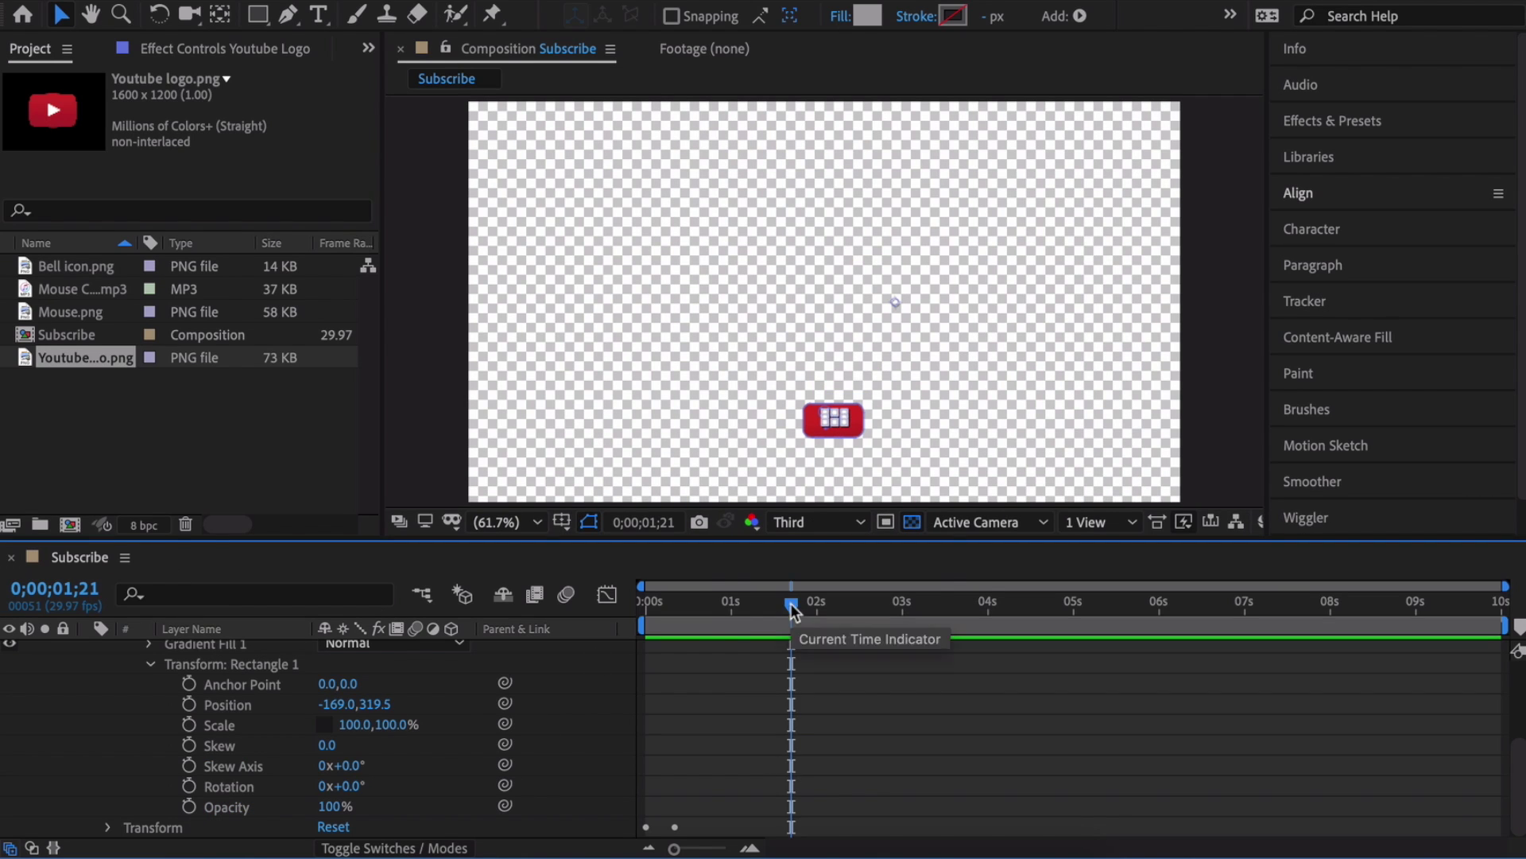
{"action": "left_click_drag", "start_coordinate": [790, 603], "coordinate": [751, 604]}
{"action": "key", "text": "v"}
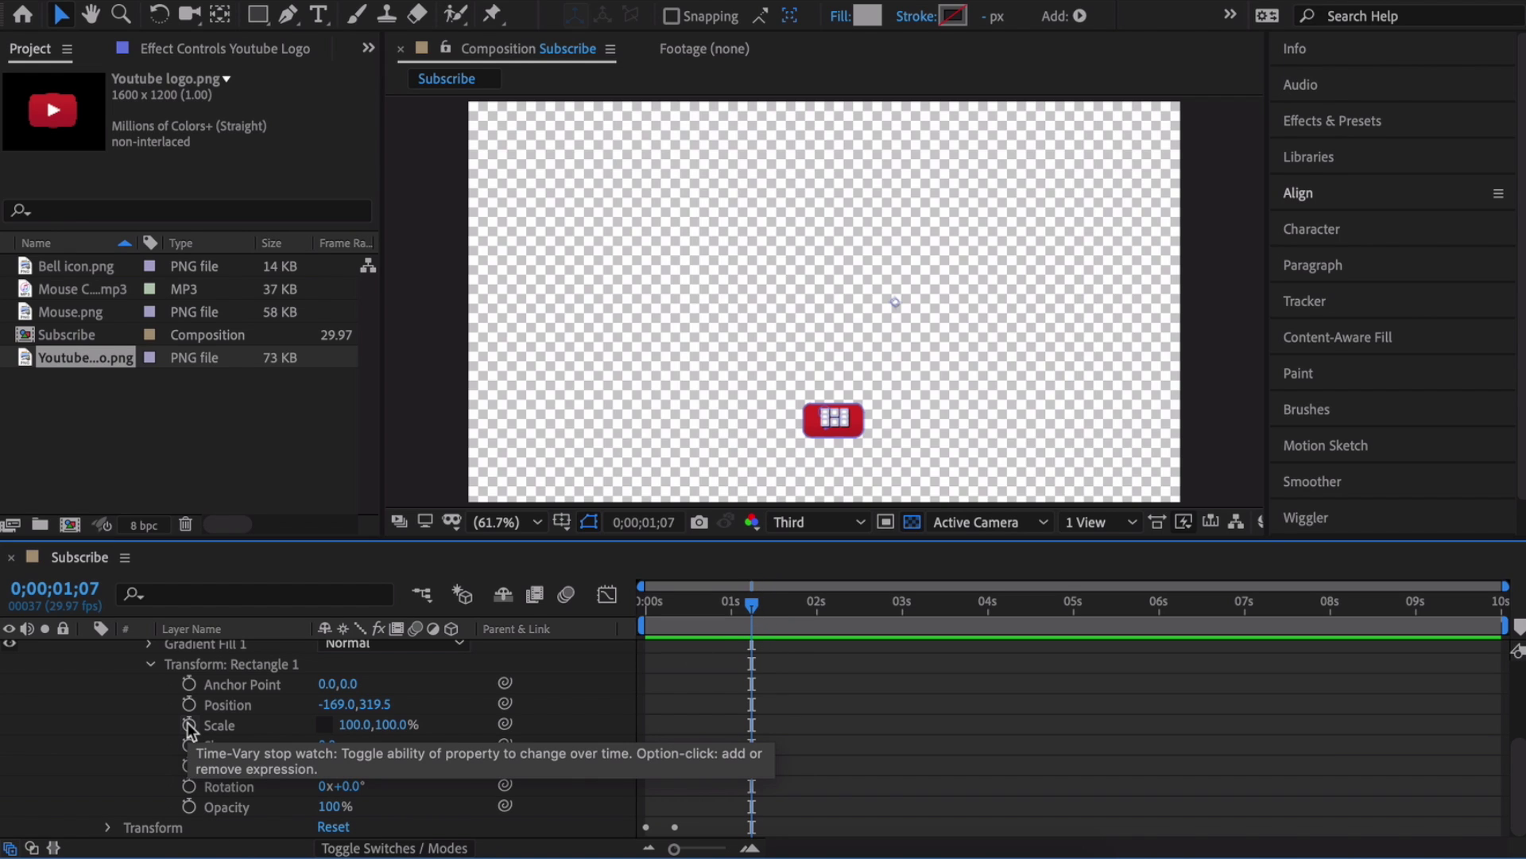
{"action": "left_click", "coordinate": [189, 725]}
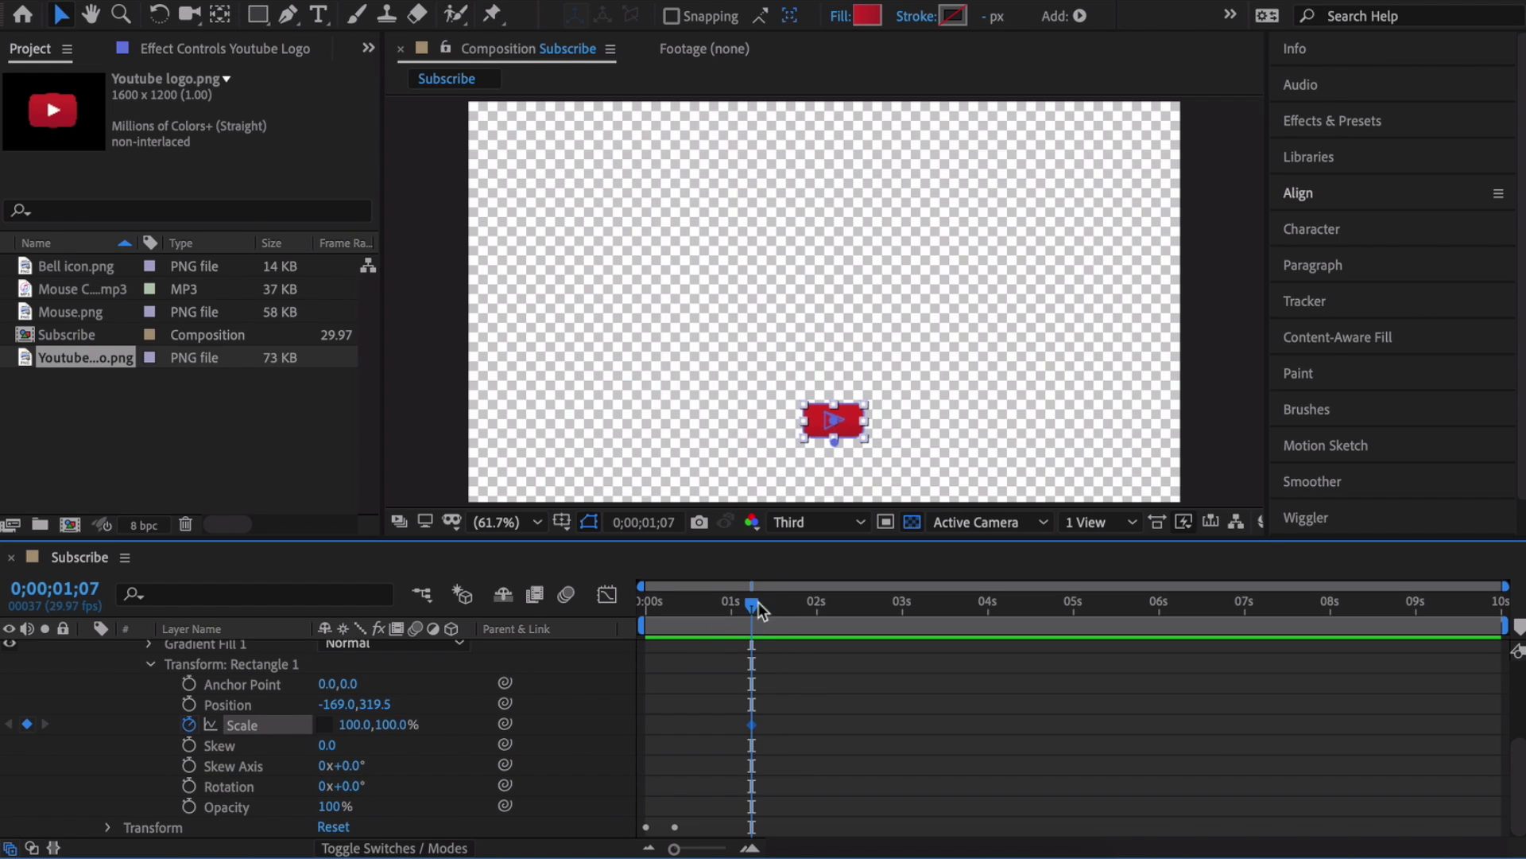
Step: Stretch Rectangle 1 horizontally to a scale of 224.0,100.0% at 0;00;01;20 and preview the widening
{"action": "left_click_drag", "start_coordinate": [758, 604], "coordinate": [790, 608]}
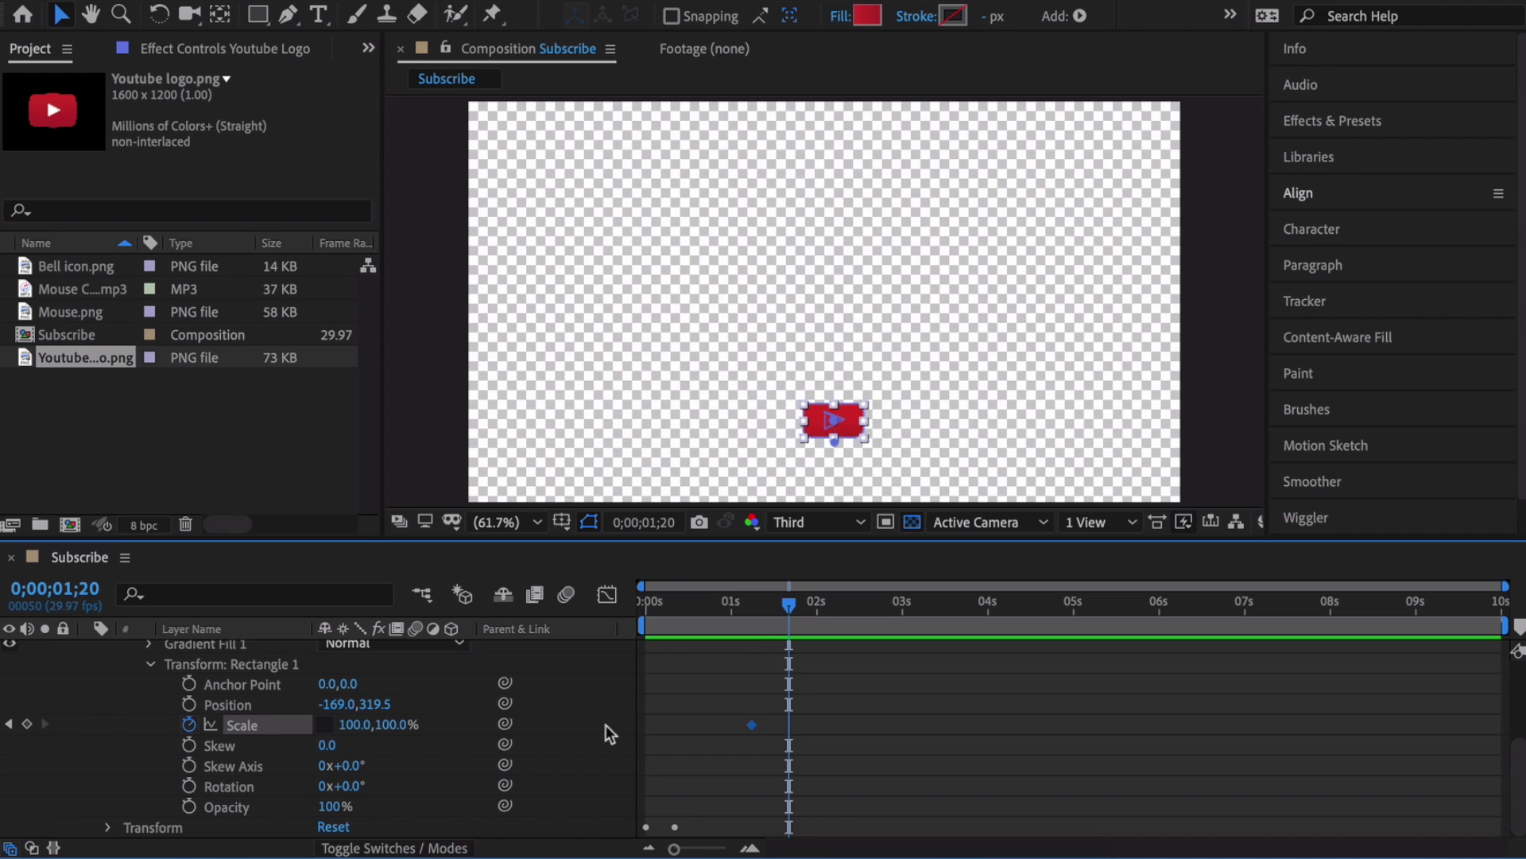
{"action": "left_click_drag", "start_coordinate": [355, 725], "coordinate": [541, 719]}
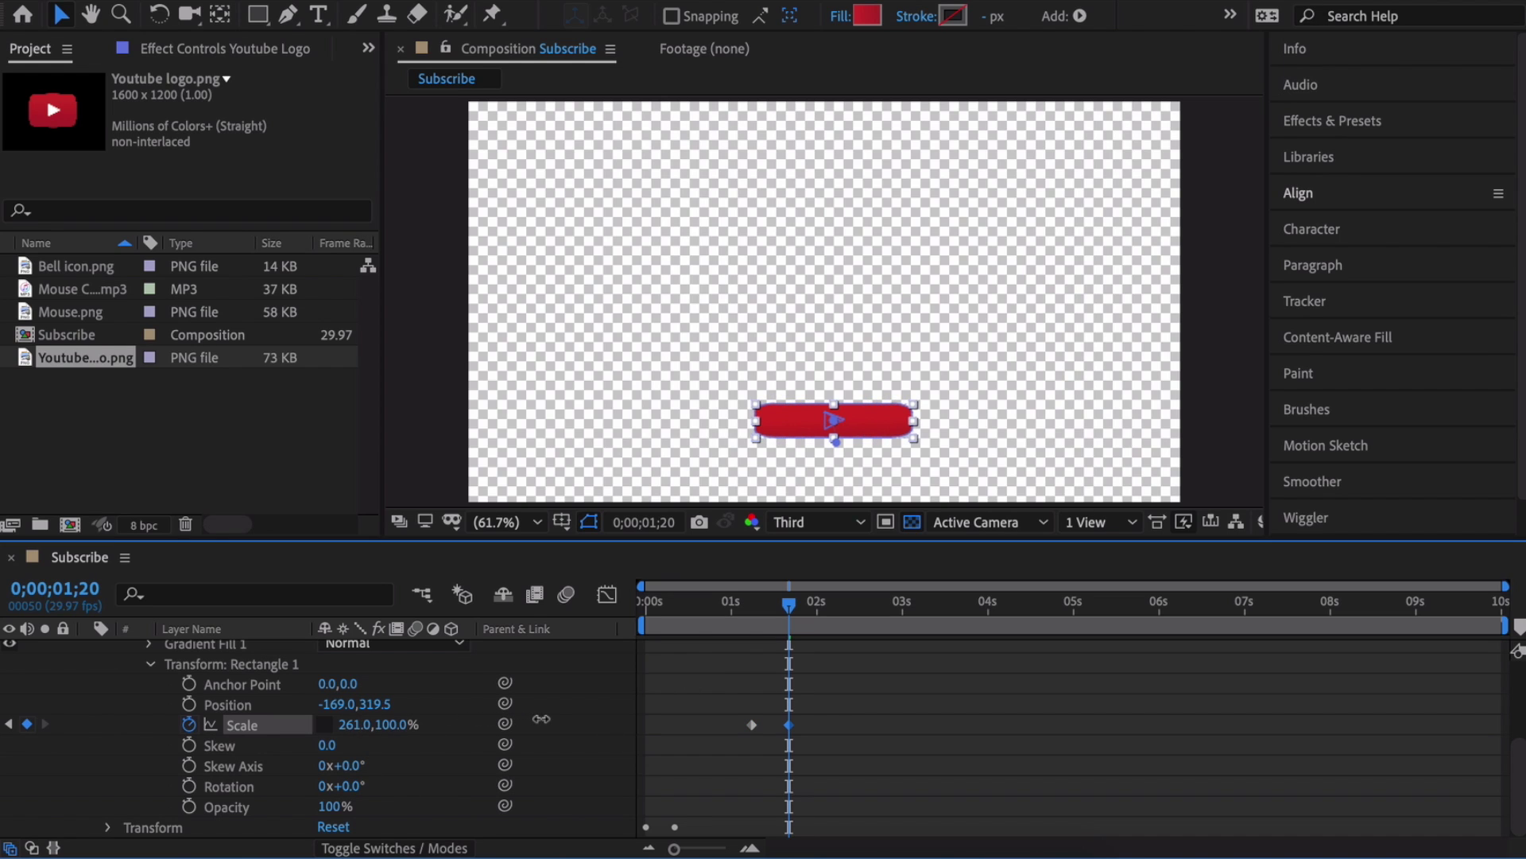
{"action": "left_click_drag", "start_coordinate": [366, 724], "coordinate": [316, 726]}
{"action": "left_click_drag", "start_coordinate": [789, 606], "coordinate": [731, 609]}
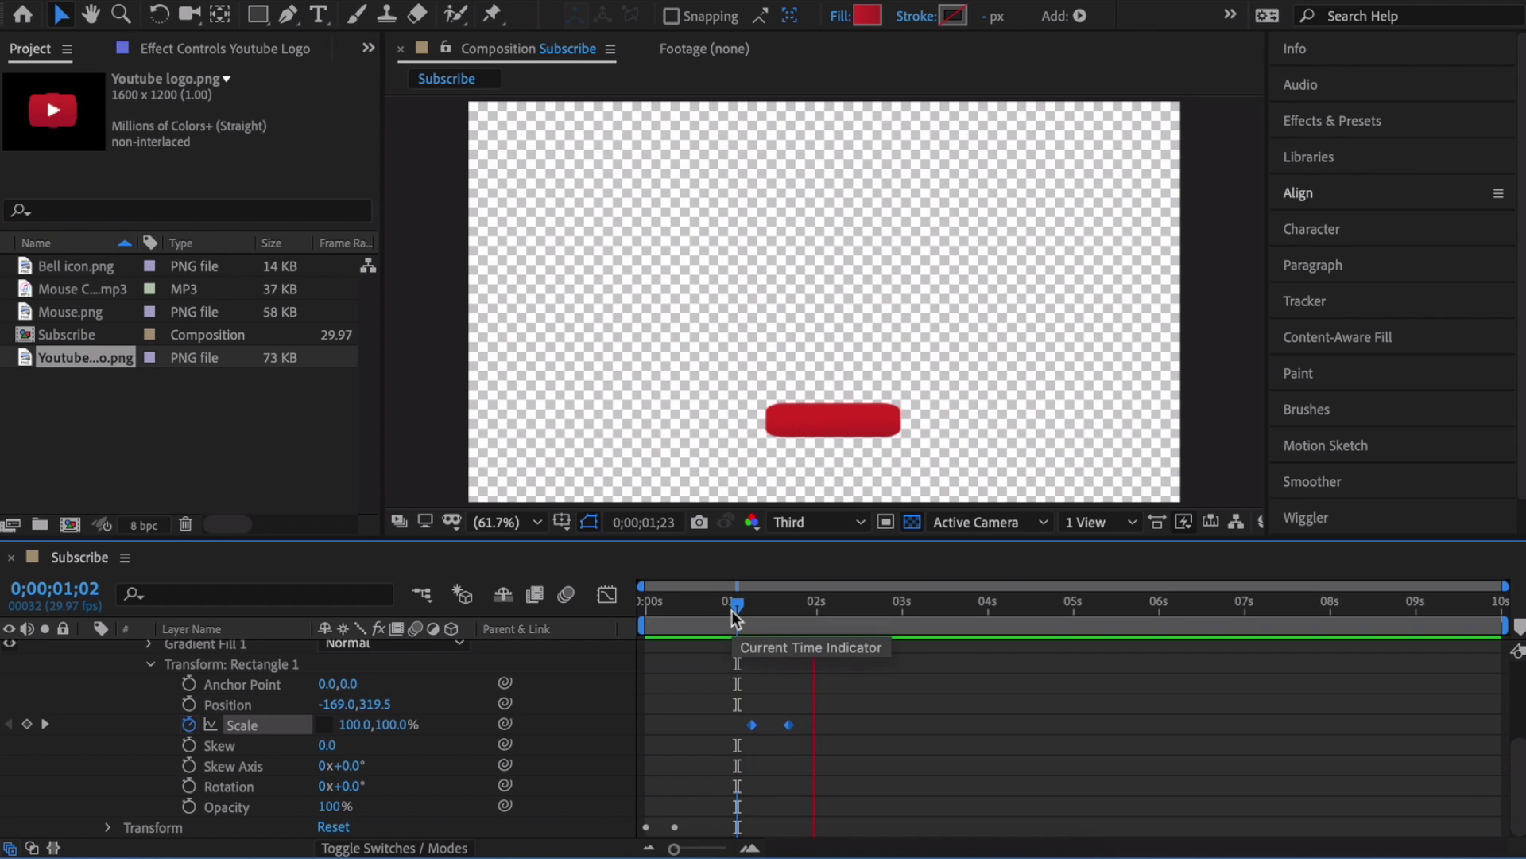
Step: Show Rectangle 1's scale in the speed graph and lower the 0;00;01;20 keyframe's speed to about 0 %/sec
{"action": "left_click", "coordinate": [831, 606]}
{"action": "left_click_drag", "start_coordinate": [830, 608], "coordinate": [754, 613]}
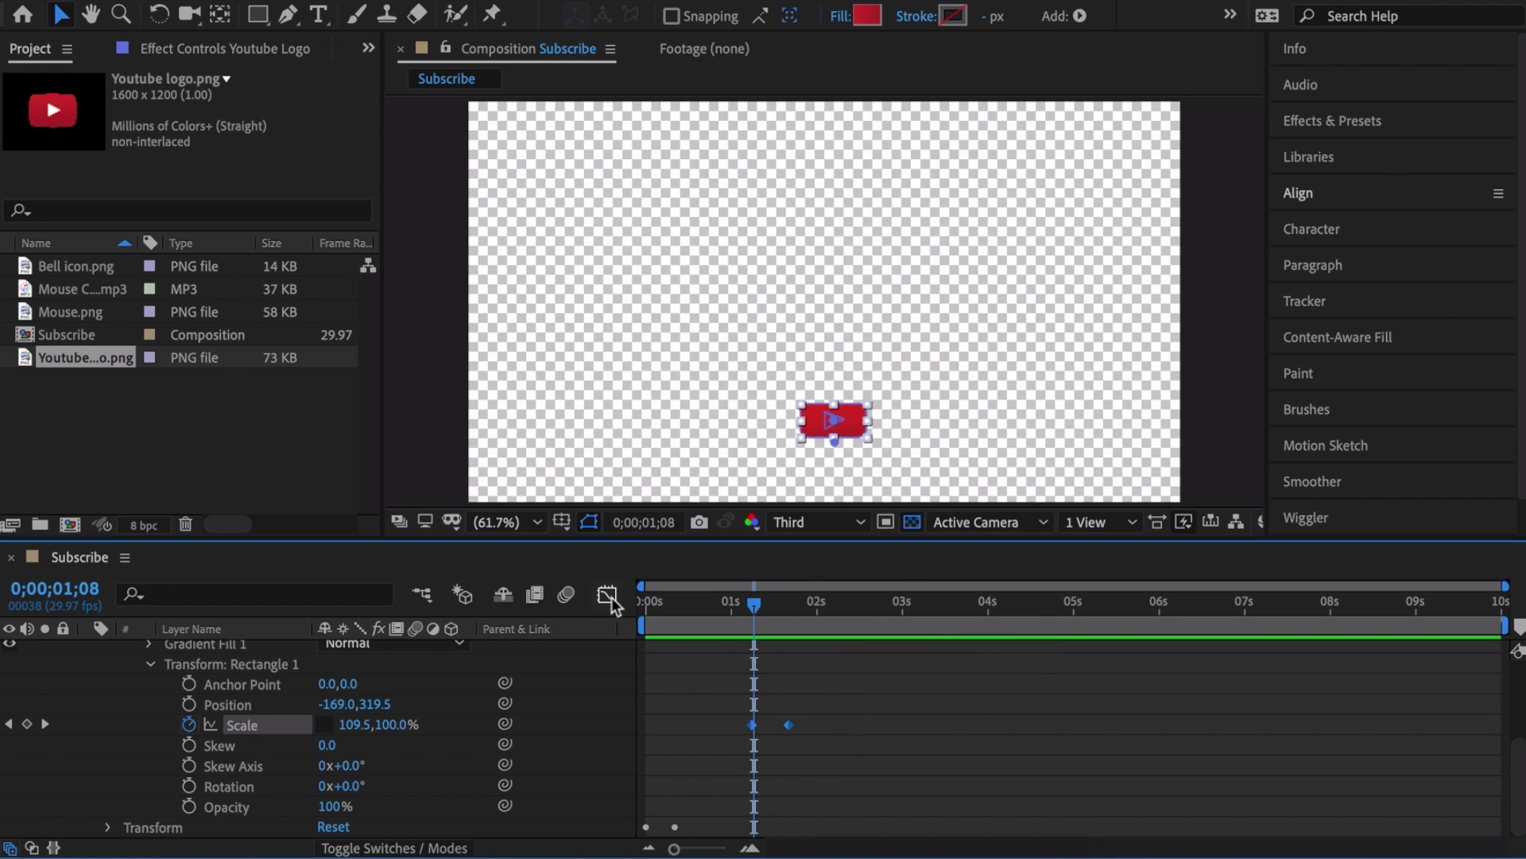
{"action": "left_click", "coordinate": [608, 596]}
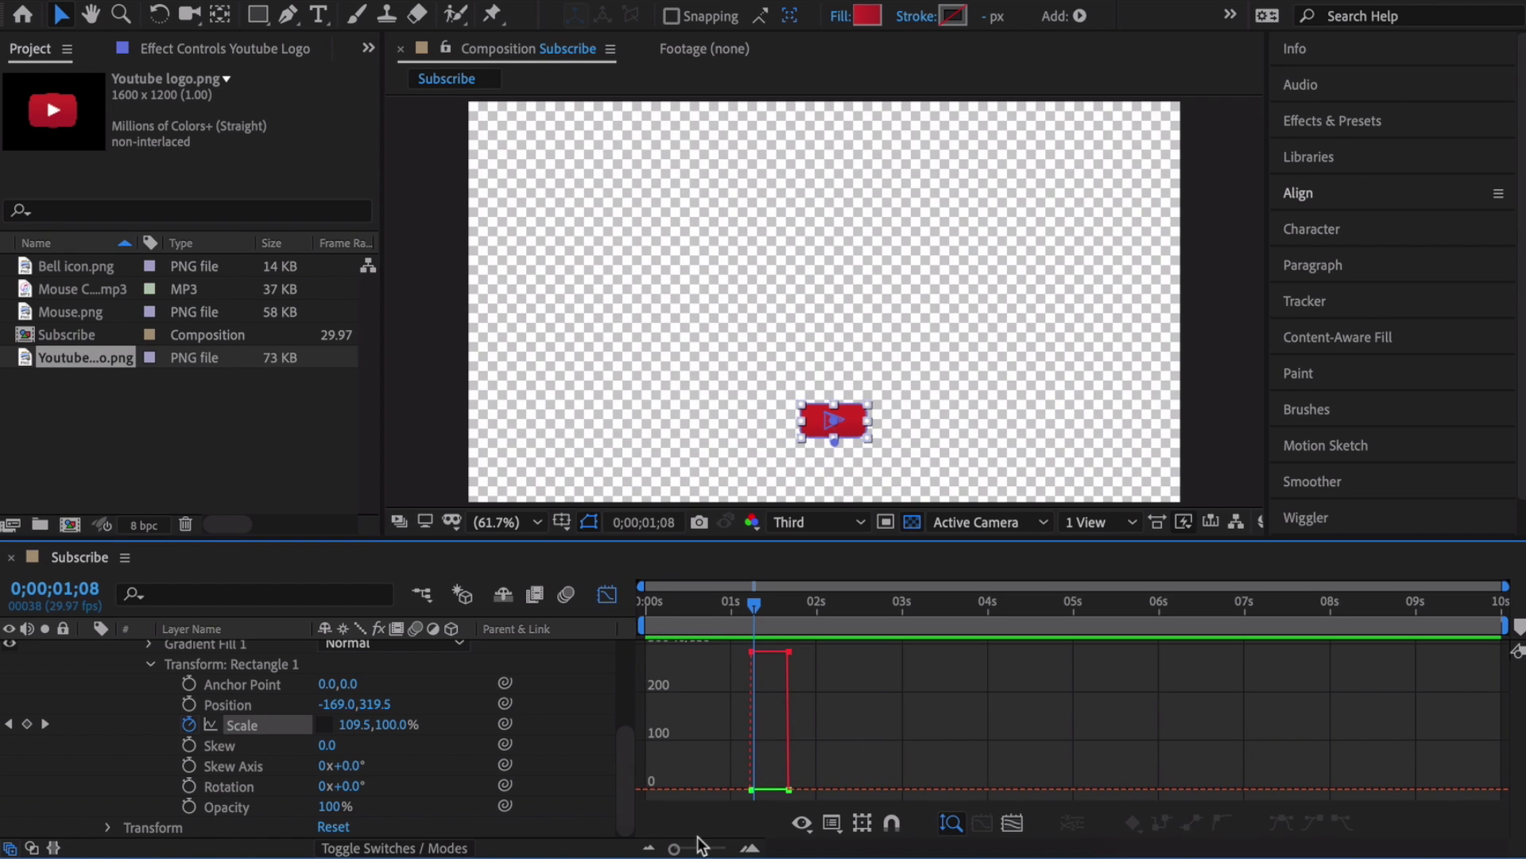
{"action": "left_click_drag", "start_coordinate": [705, 847], "coordinate": [714, 847]}
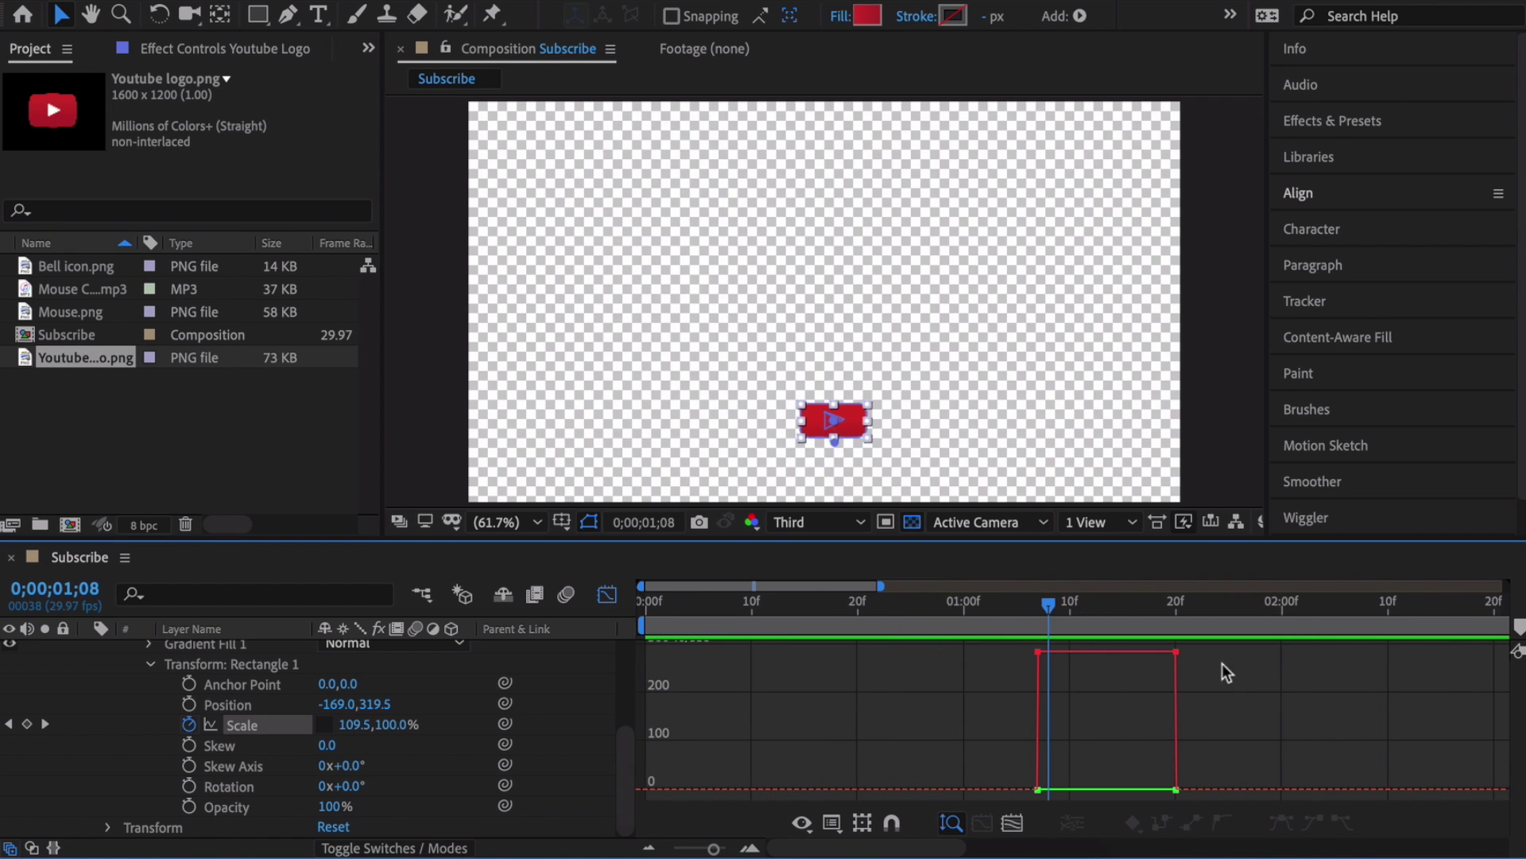
{"action": "left_click_drag", "start_coordinate": [1175, 652], "coordinate": [1177, 789]}
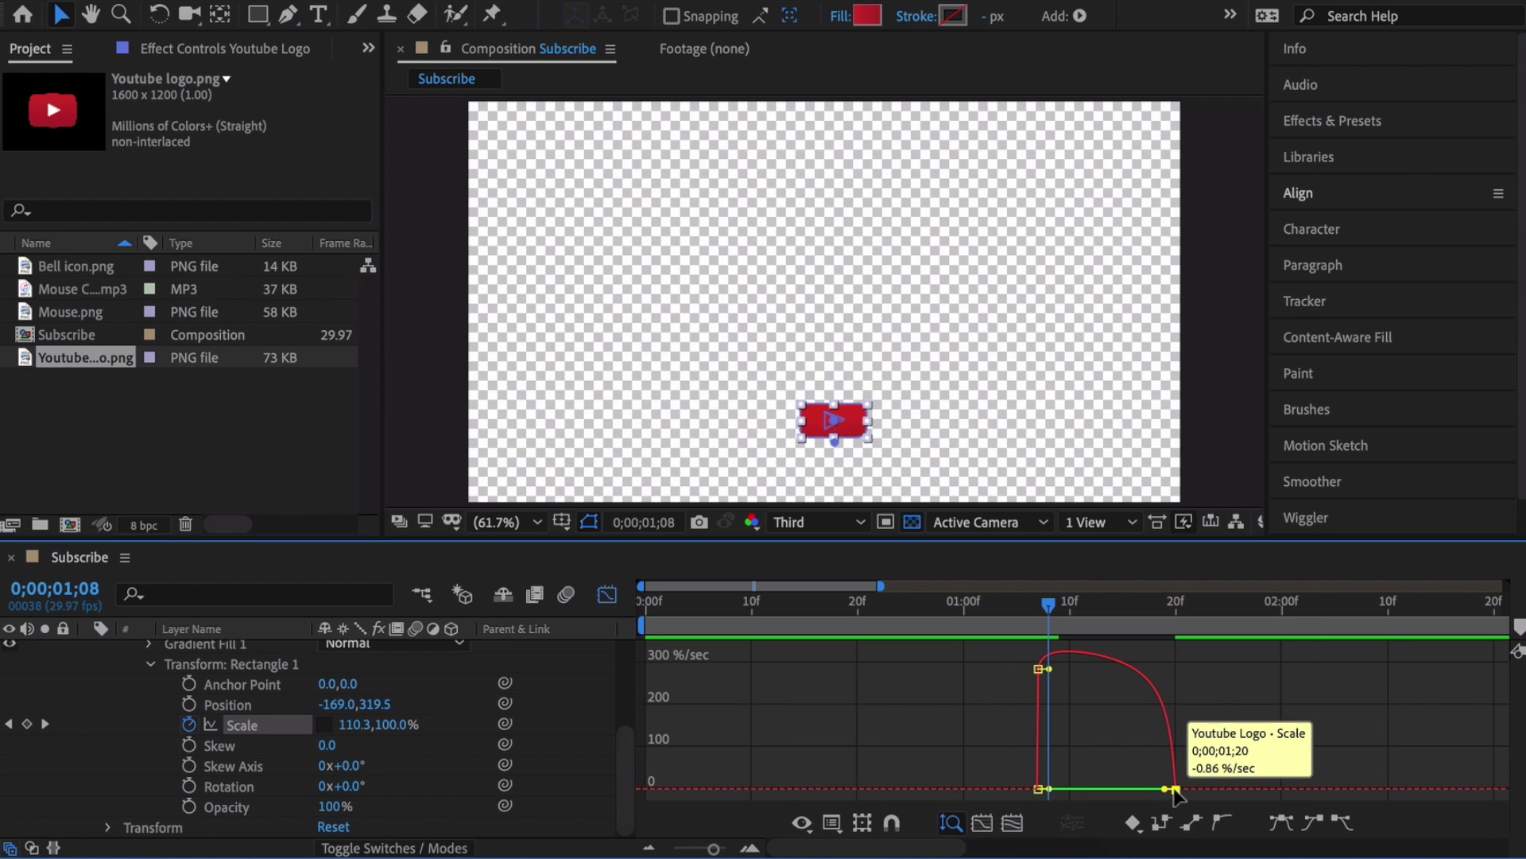
{"action": "right_click", "coordinate": [784, 725]}
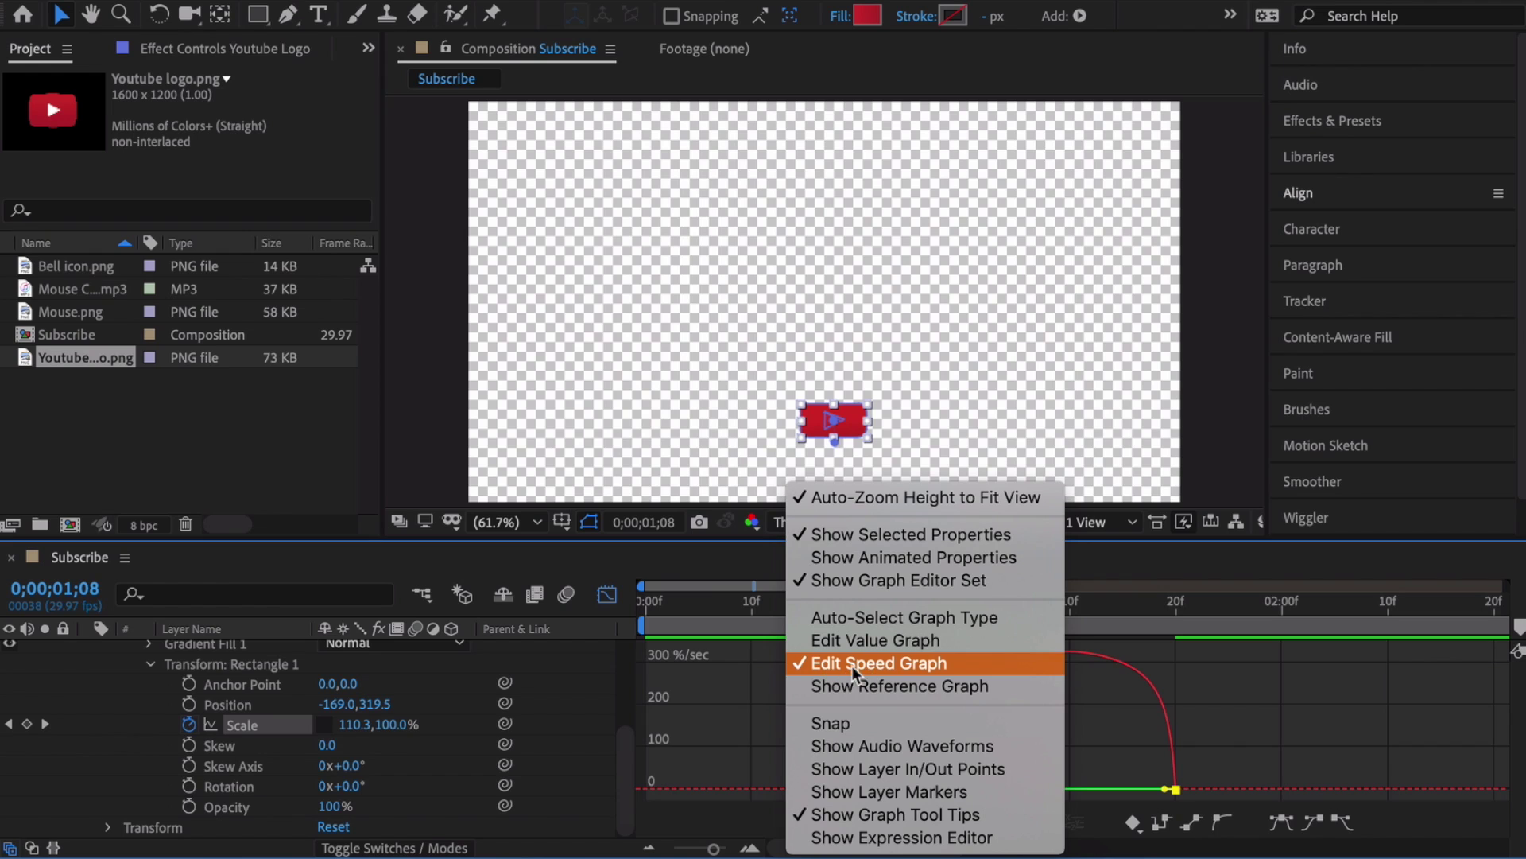
{"action": "left_click", "coordinate": [757, 661]}
Step: Lengthen the incoming ease handle of the last scale keyframe so the stretch starts fast and slows down, and preview it
{"action": "left_click_drag", "start_coordinate": [1165, 789], "coordinate": [1114, 791]}
{"action": "key", "text": "space"}
{"action": "key", "text": "space"}
{"action": "key", "text": "space"}
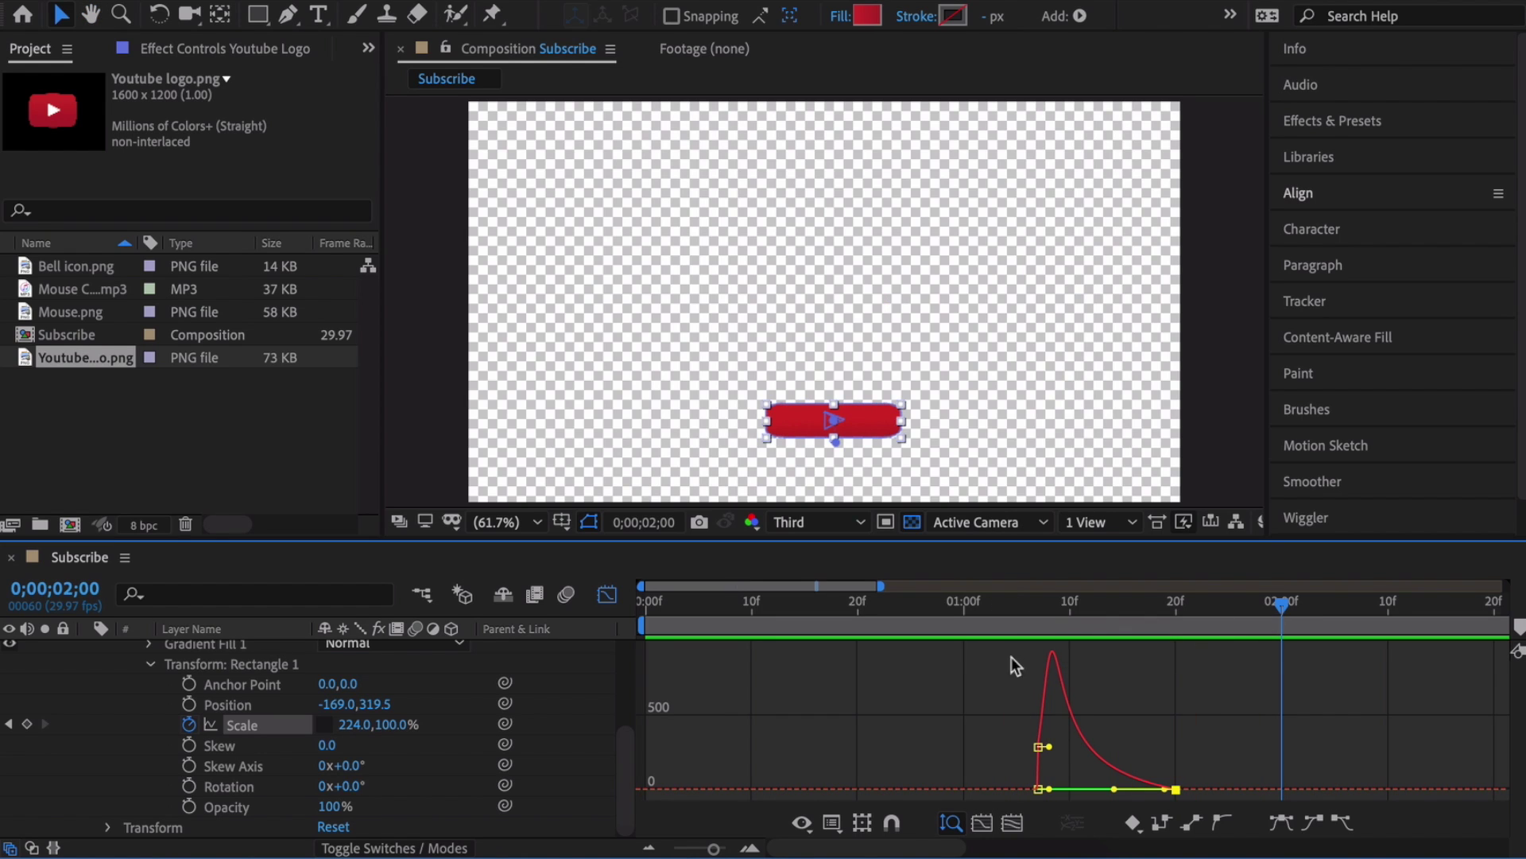
Step: Close the speed graph and add a 22.0 roundness keyframe to Rectangle Path 1 at 0;00;01;07
{"action": "scroll", "coordinate": [227, 722], "scroll_direction": "up", "scroll_amount": 2}
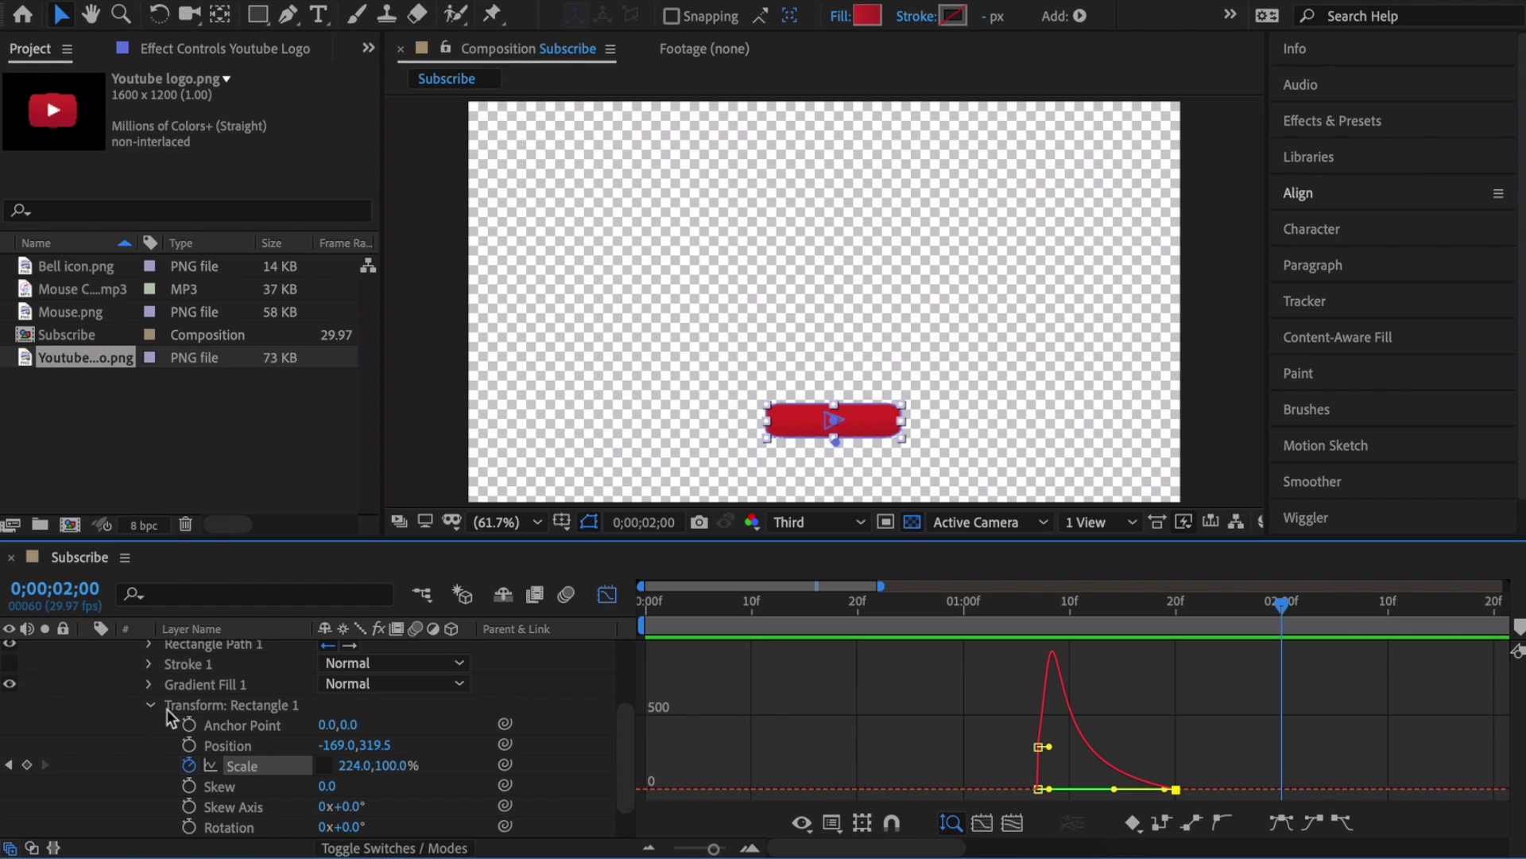
{"action": "scroll", "coordinate": [167, 709], "scroll_direction": "up", "scroll_amount": 2}
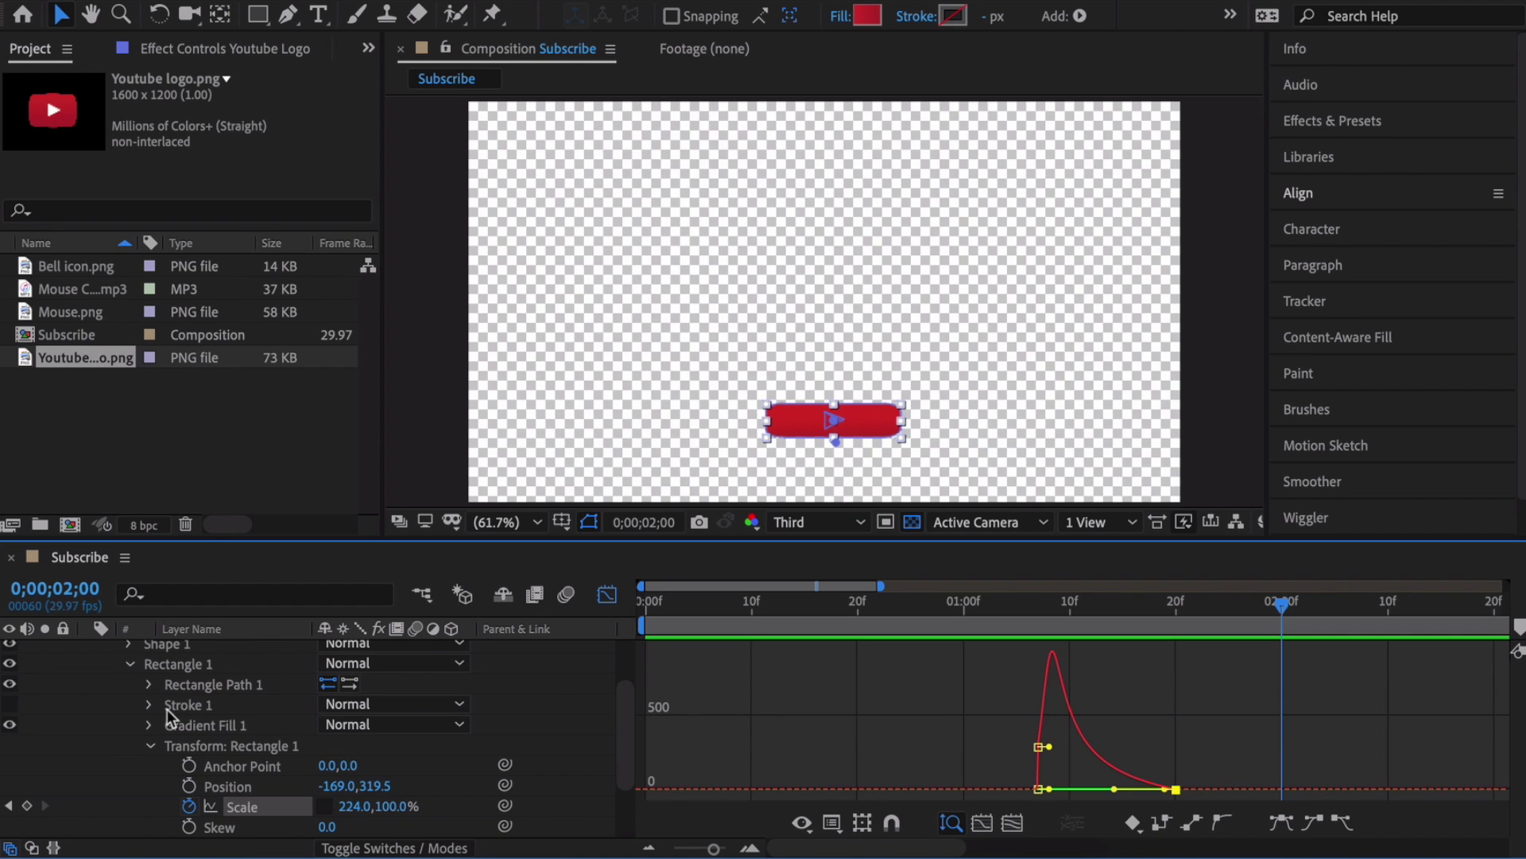
{"action": "left_click", "coordinate": [150, 746]}
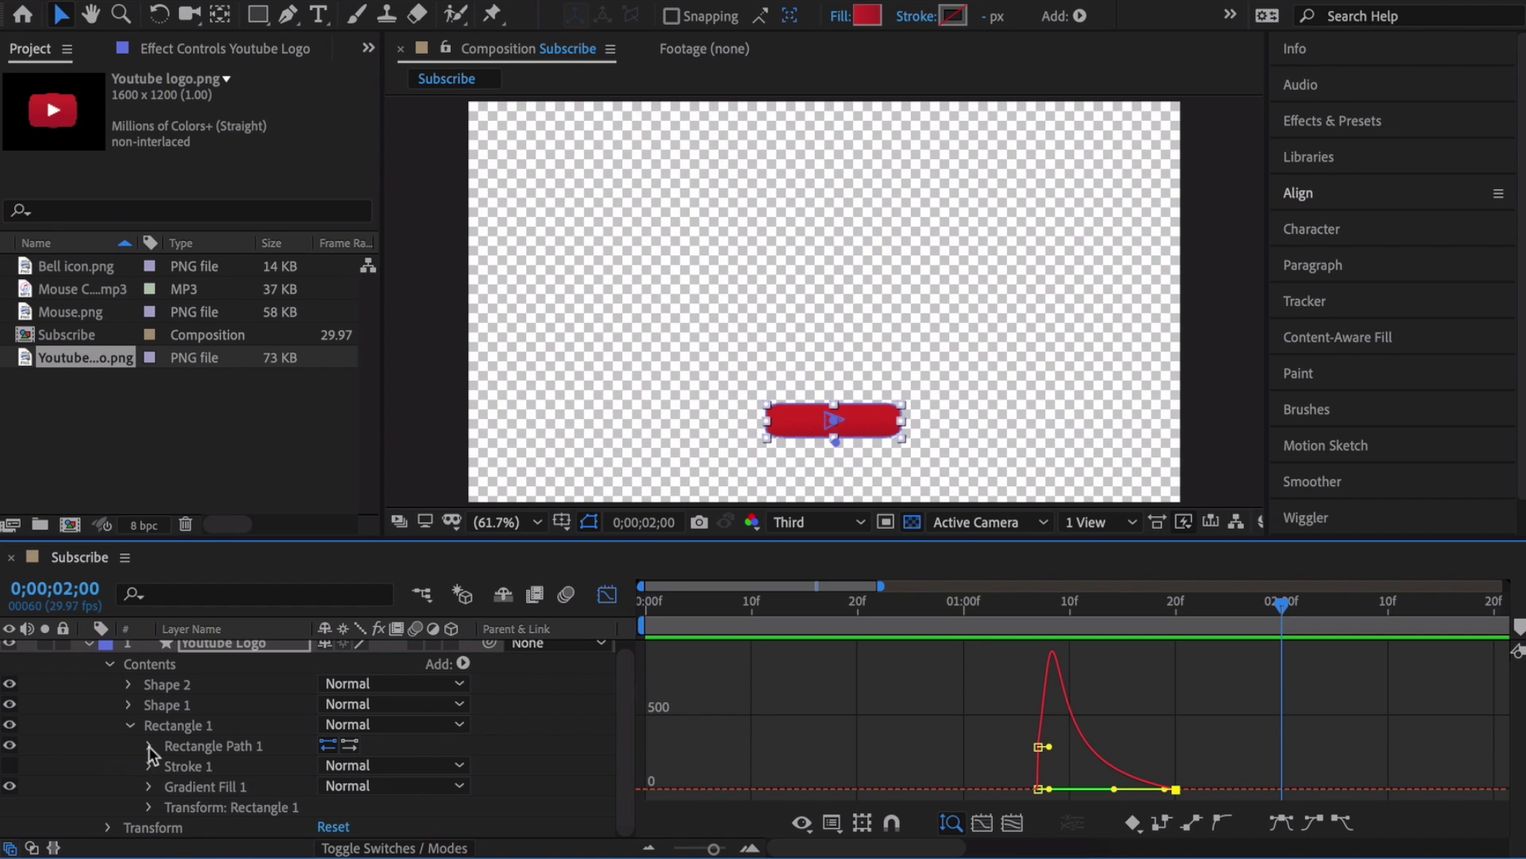
{"action": "left_click", "coordinate": [604, 596]}
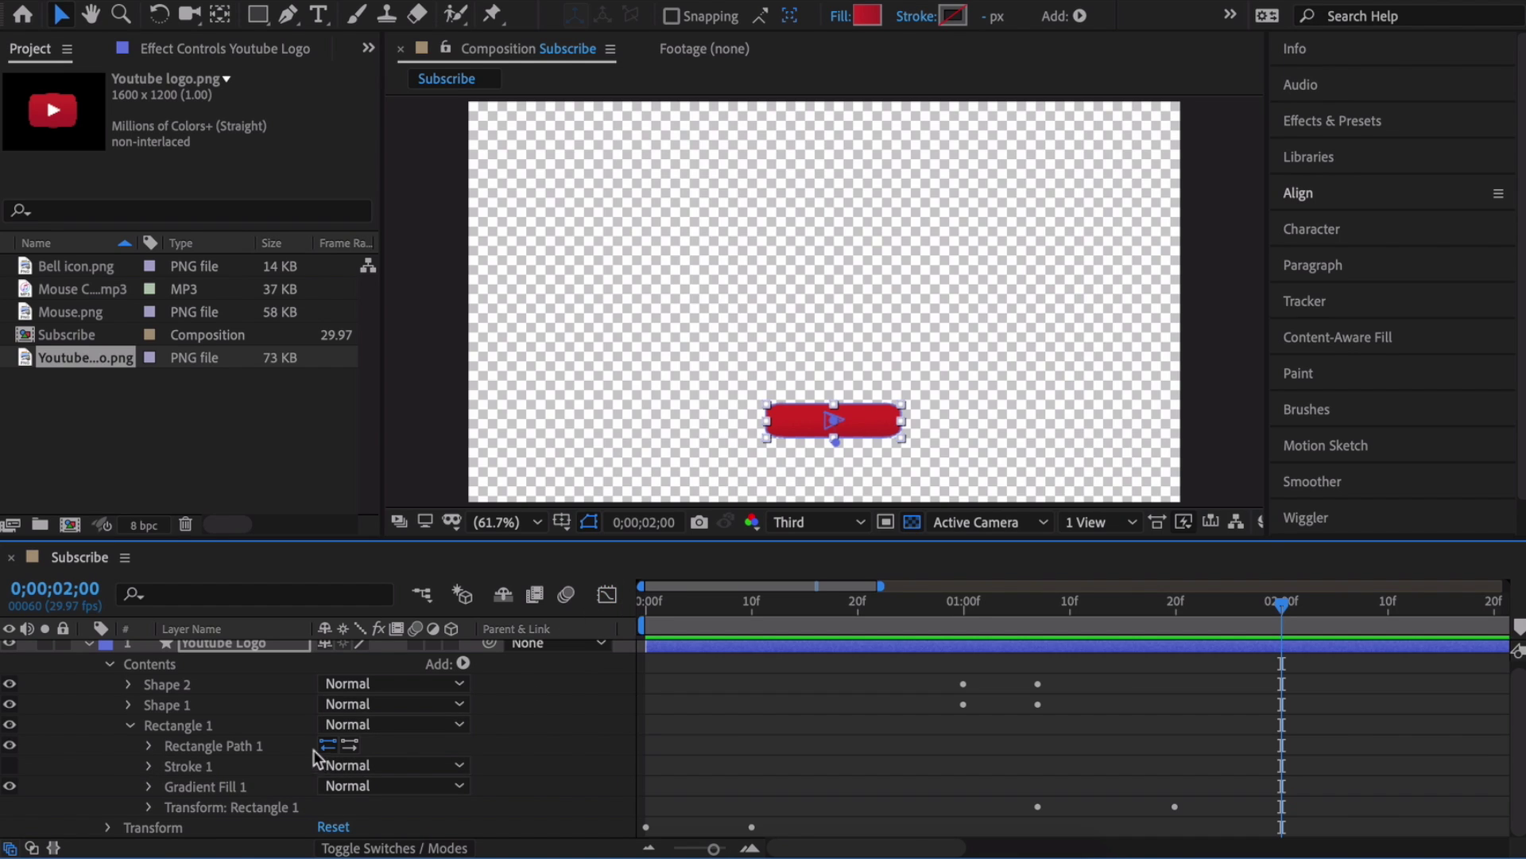
{"action": "left_click", "coordinate": [148, 746]}
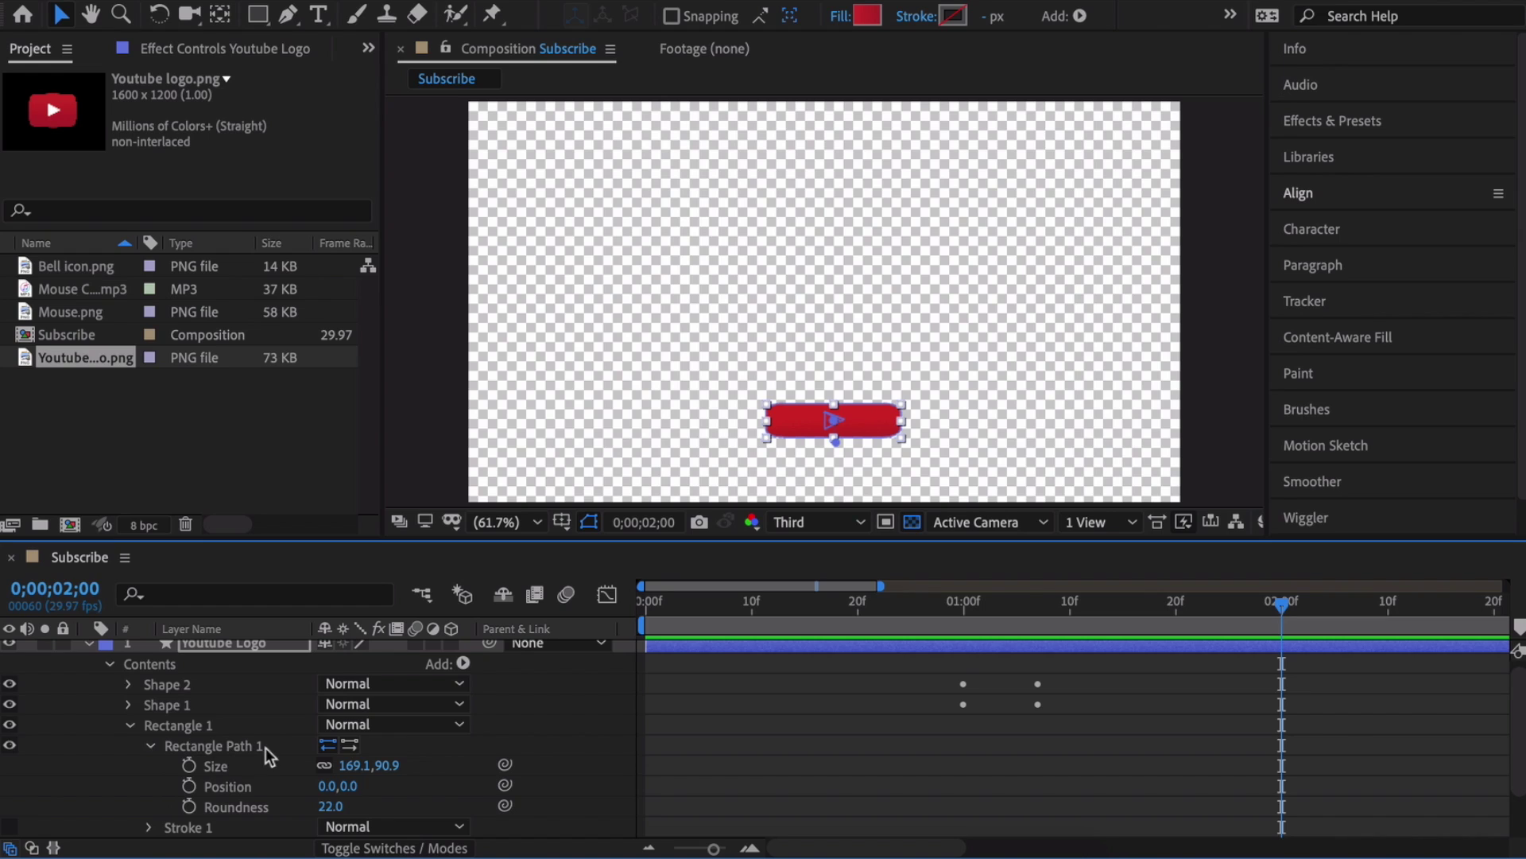
{"action": "scroll", "coordinate": [266, 747], "scroll_direction": "down", "scroll_amount": 2}
{"action": "left_click_drag", "start_coordinate": [1288, 611], "coordinate": [1044, 614]}
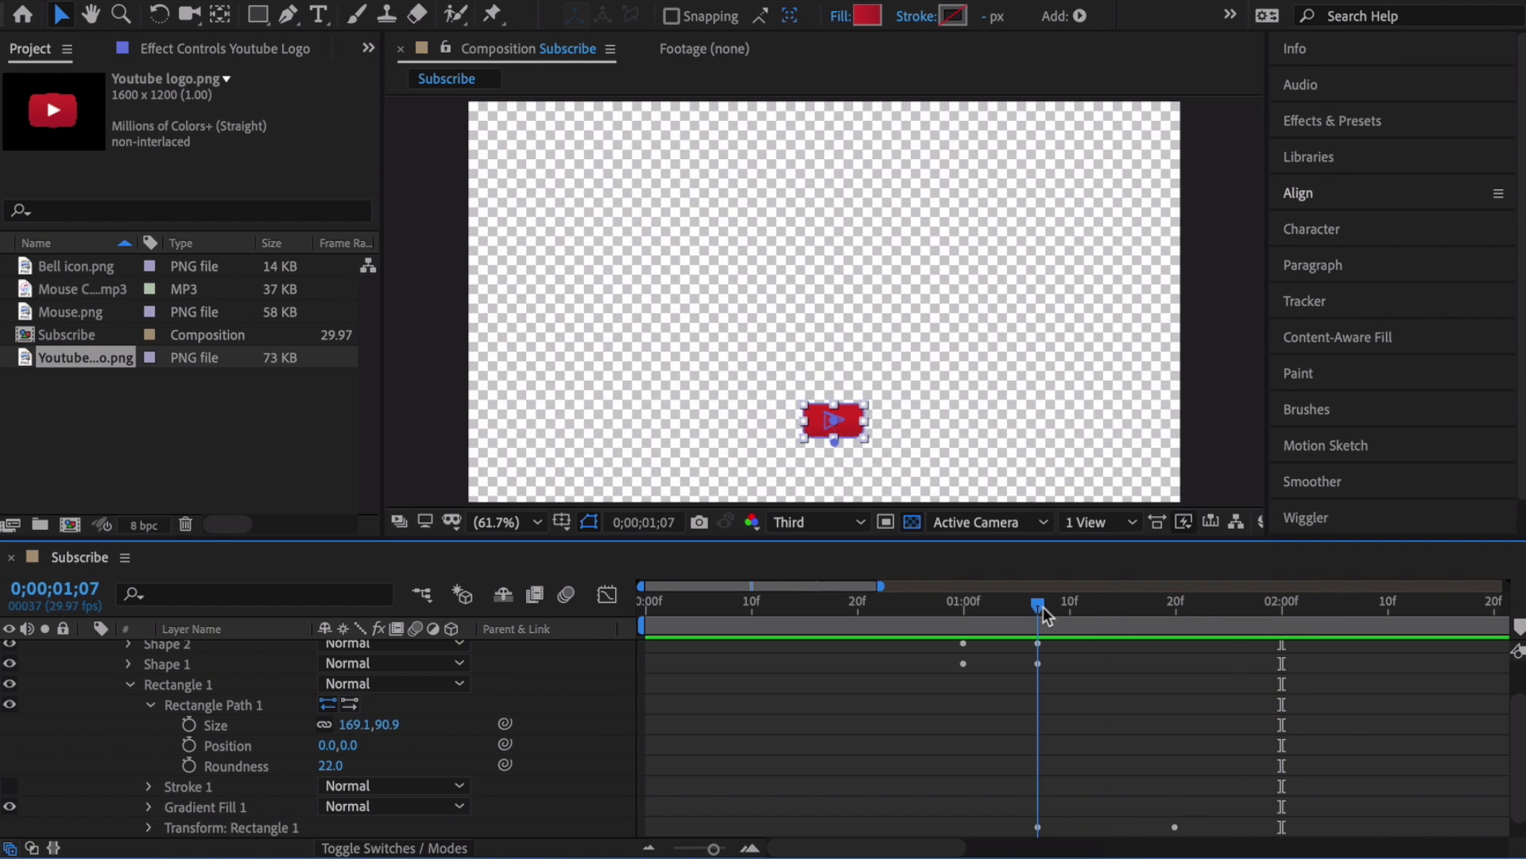
{"action": "left_click", "coordinate": [188, 766]}
Step: Set Rectangle Path 1's roundness to 4.0 at 0;00;01;20 and preview the corners sharpening as the rectangle widens
{"action": "left_click_drag", "start_coordinate": [1037, 609], "coordinate": [1162, 616]}
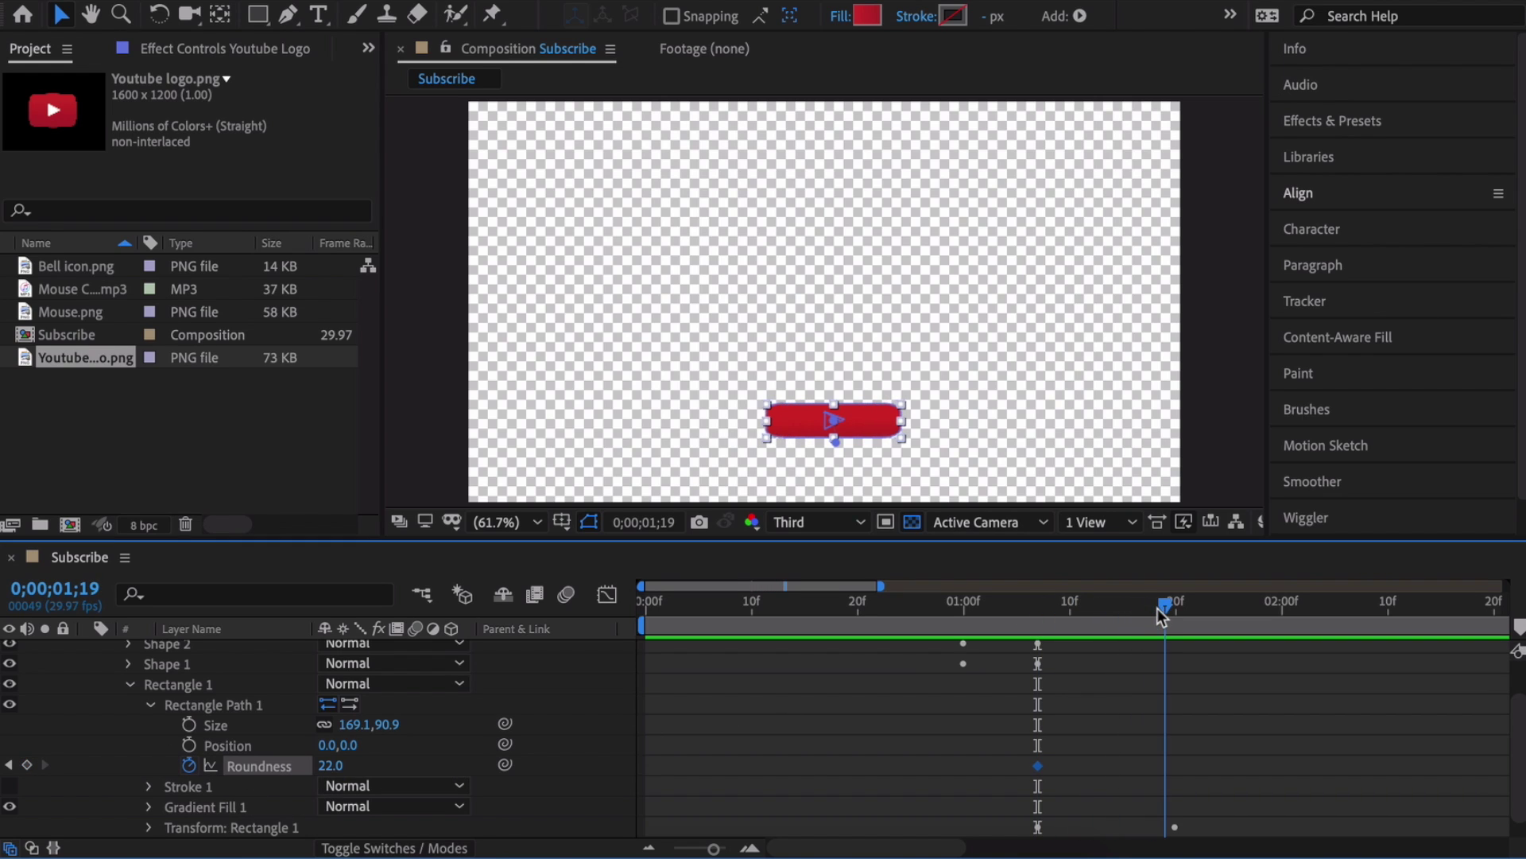
{"action": "key", "text": "Page_Down"}
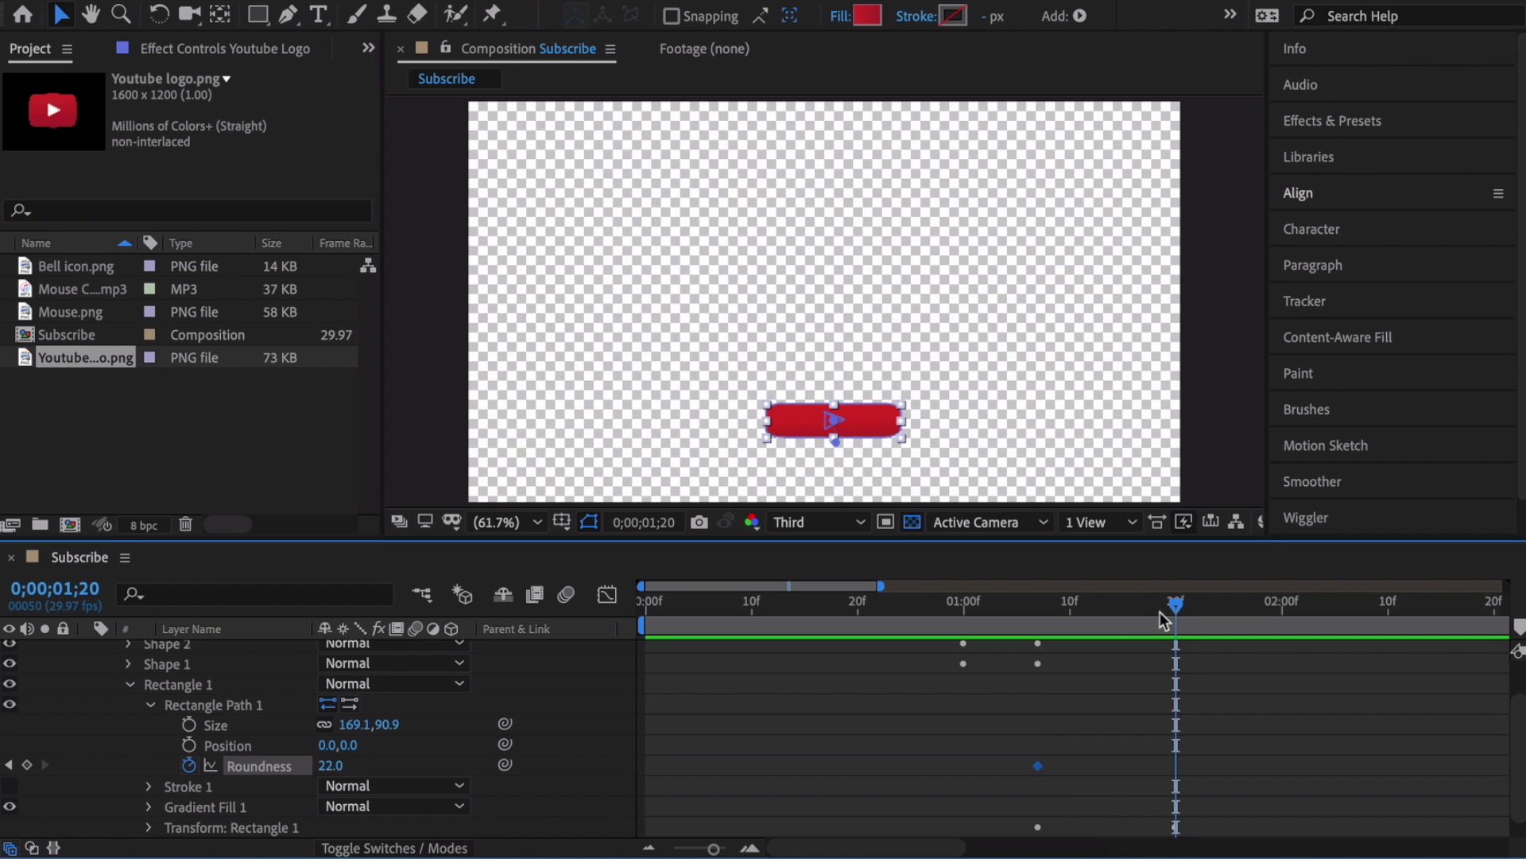
{"action": "left_click", "coordinate": [330, 765]}
{"action": "type", "text": "0"}
{"action": "key", "text": "Return"}
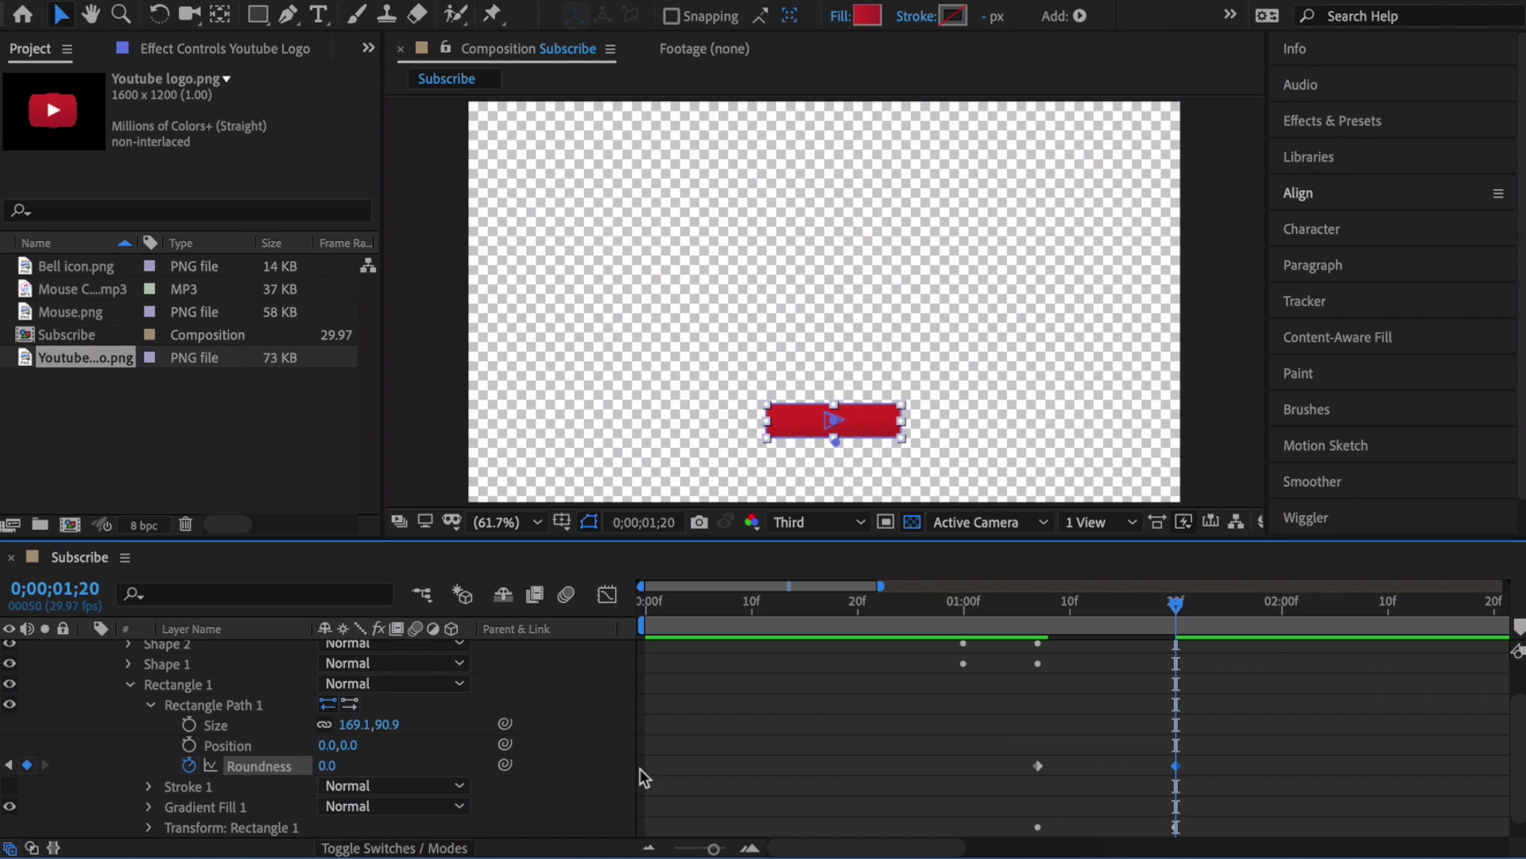
{"action": "left_click_drag", "start_coordinate": [332, 766], "coordinate": [337, 766]}
{"action": "left_click_drag", "start_coordinate": [1165, 611], "coordinate": [879, 616]}
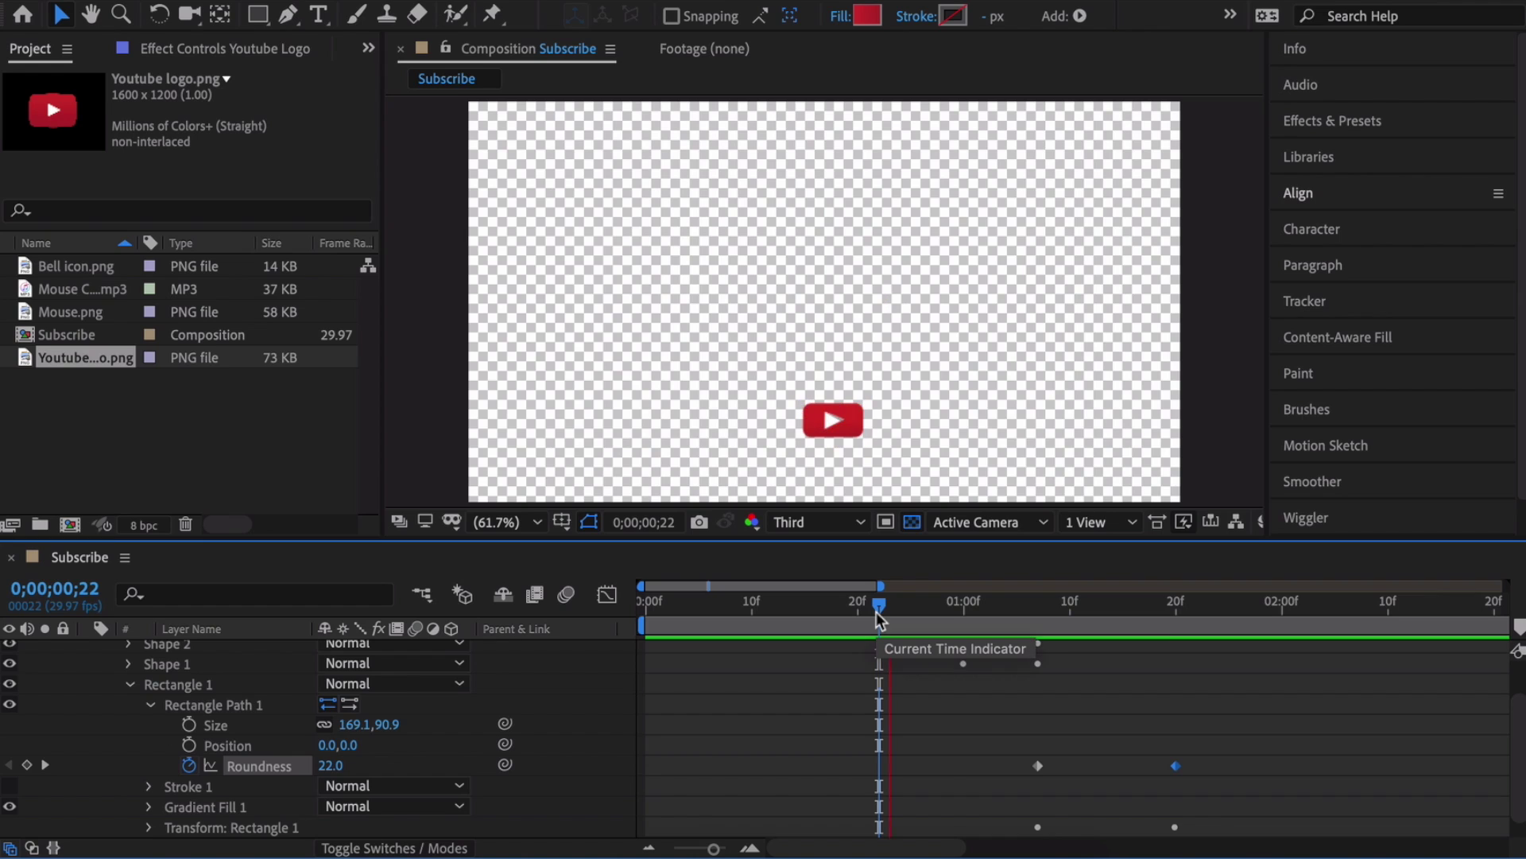
{"action": "key", "text": "space"}
{"action": "key", "text": "space"}
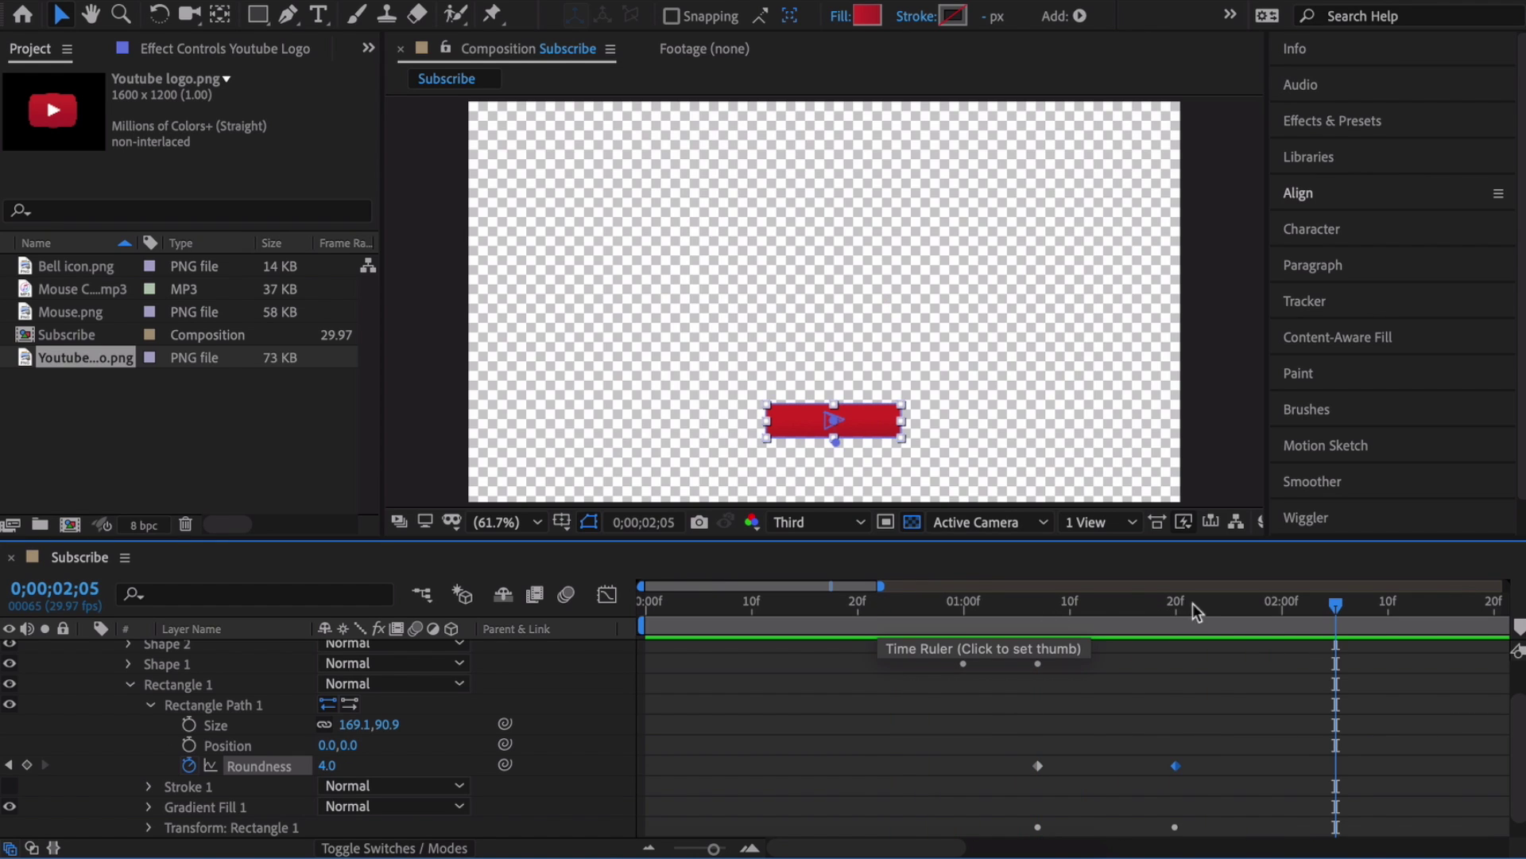
Step: Collapse the Youtube Logo layer and add a white Helvetica Neue Medium 50 px text layer reading "SUBSCRIBE" over the logo
{"action": "left_click_drag", "start_coordinate": [1335, 610], "coordinate": [1028, 614]}
{"action": "scroll", "coordinate": [1328, 628], "scroll_direction": "up", "scroll_amount": 2}
{"action": "key", "text": "u"}
{"action": "left_click", "coordinate": [322, 18]}
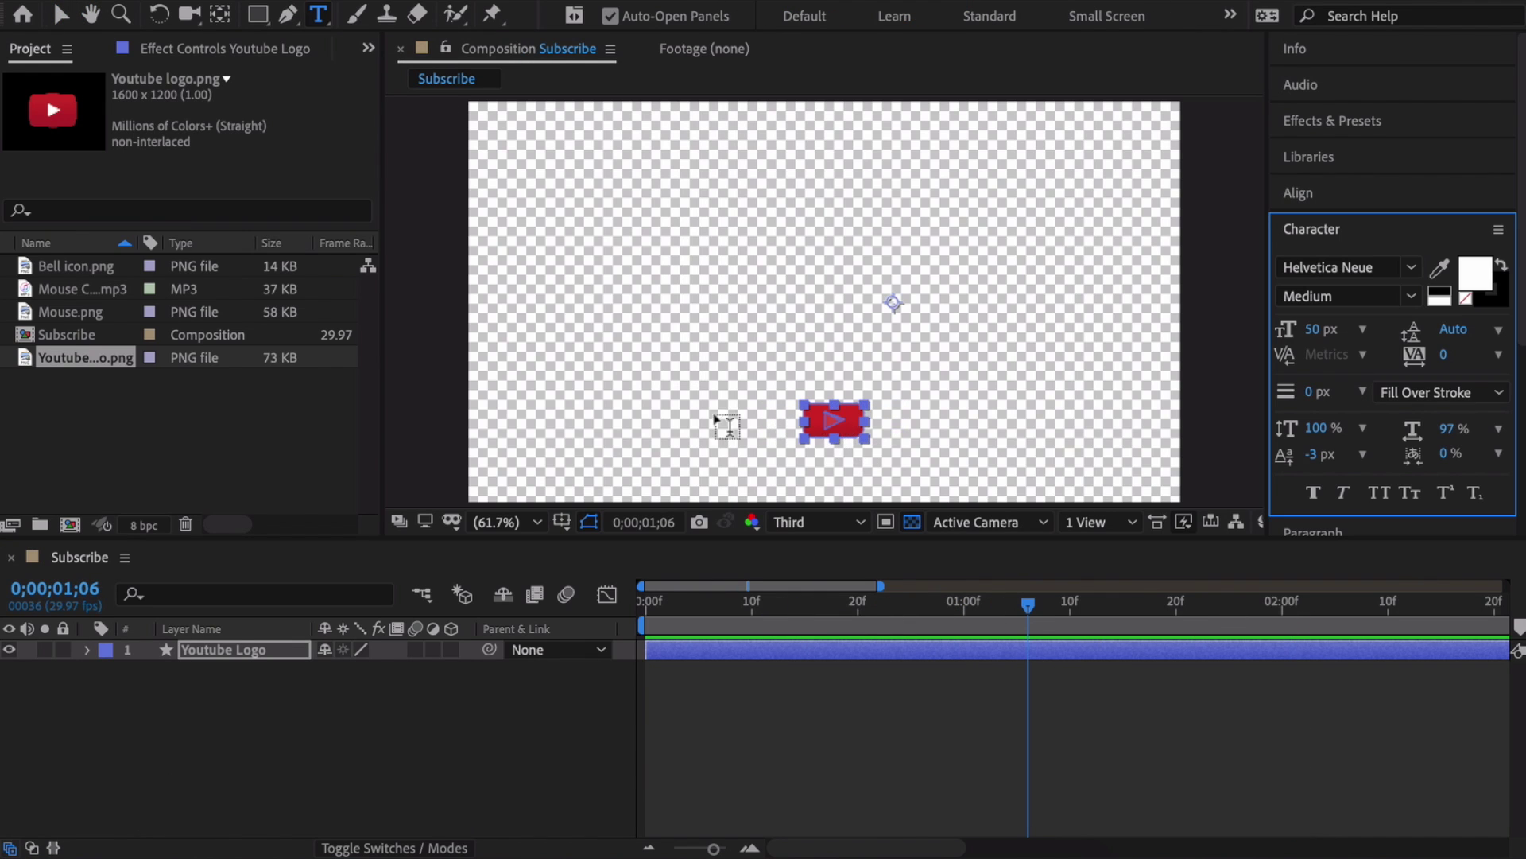
{"action": "left_click", "coordinate": [825, 412]}
{"action": "type", "text": "S"}
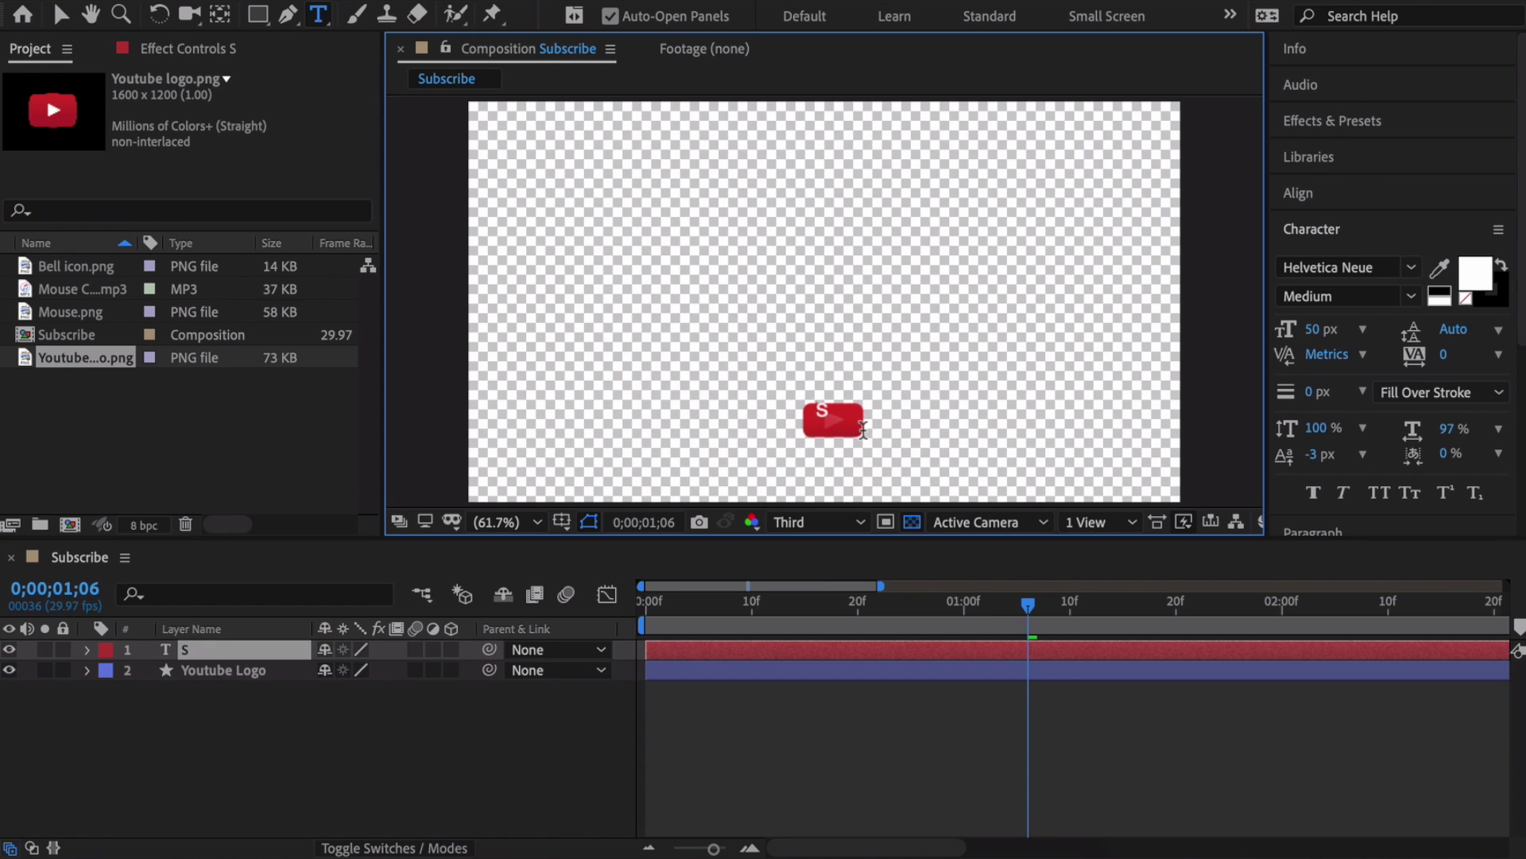
{"action": "type", "text": "u"}
{"action": "key", "text": "BackSpace"}
{"action": "key", "text": "Caps_Lock"}
{"action": "type", "text": "UBSCRIBE"}
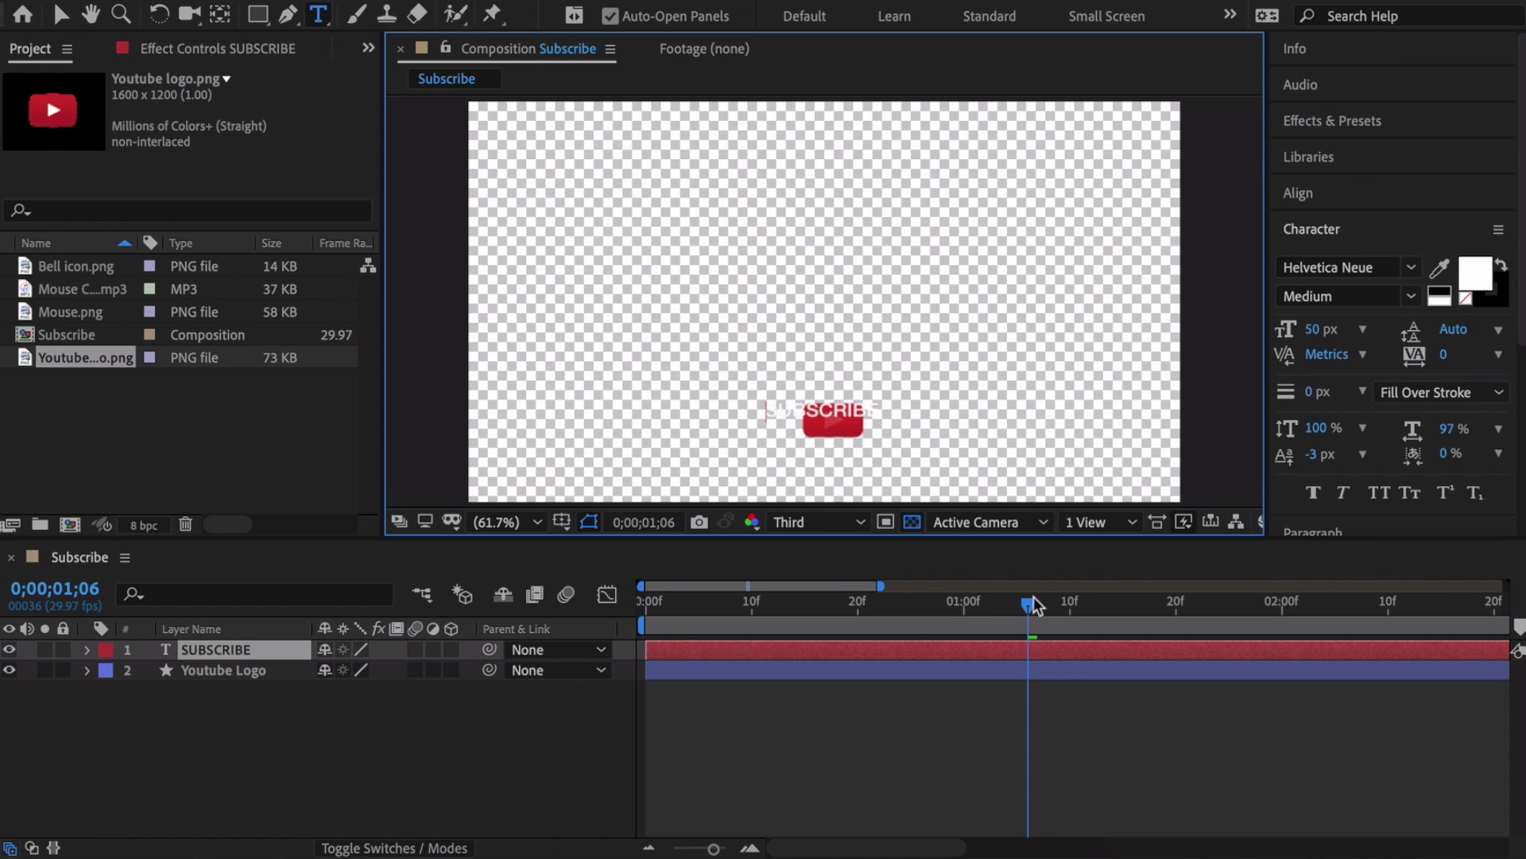
{"action": "mouse_move", "coordinate": [1030, 606]}
{"action": "left_mouse_down"}
{"action": "mouse_move", "coordinate": [1090, 611]}
{"action": "mouse_move", "coordinate": [974, 606]}
{"action": "left_mouse_up"}
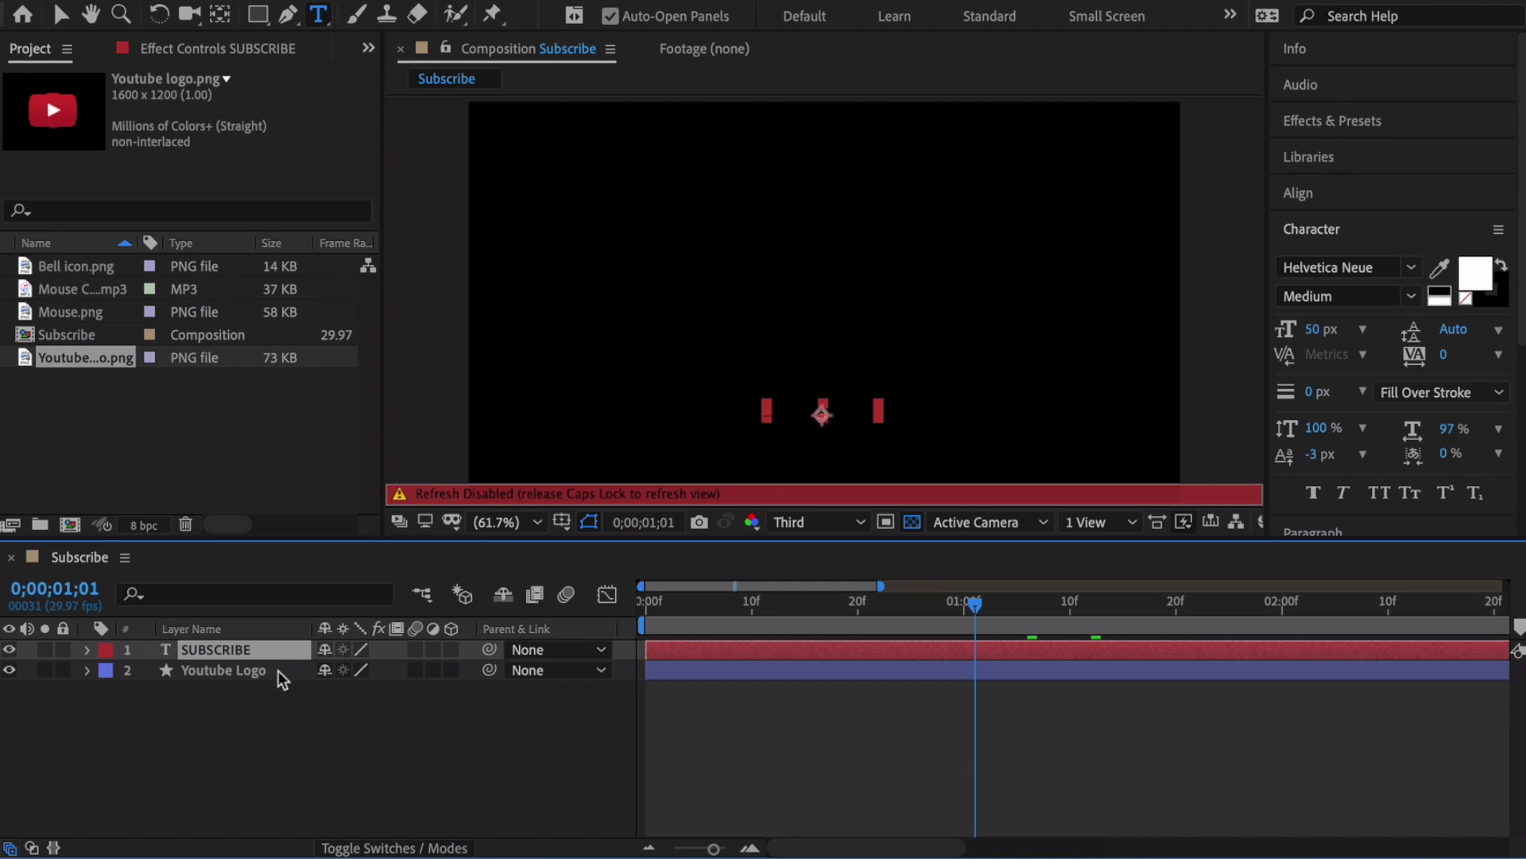
{"action": "key", "text": "Caps_Lock"}
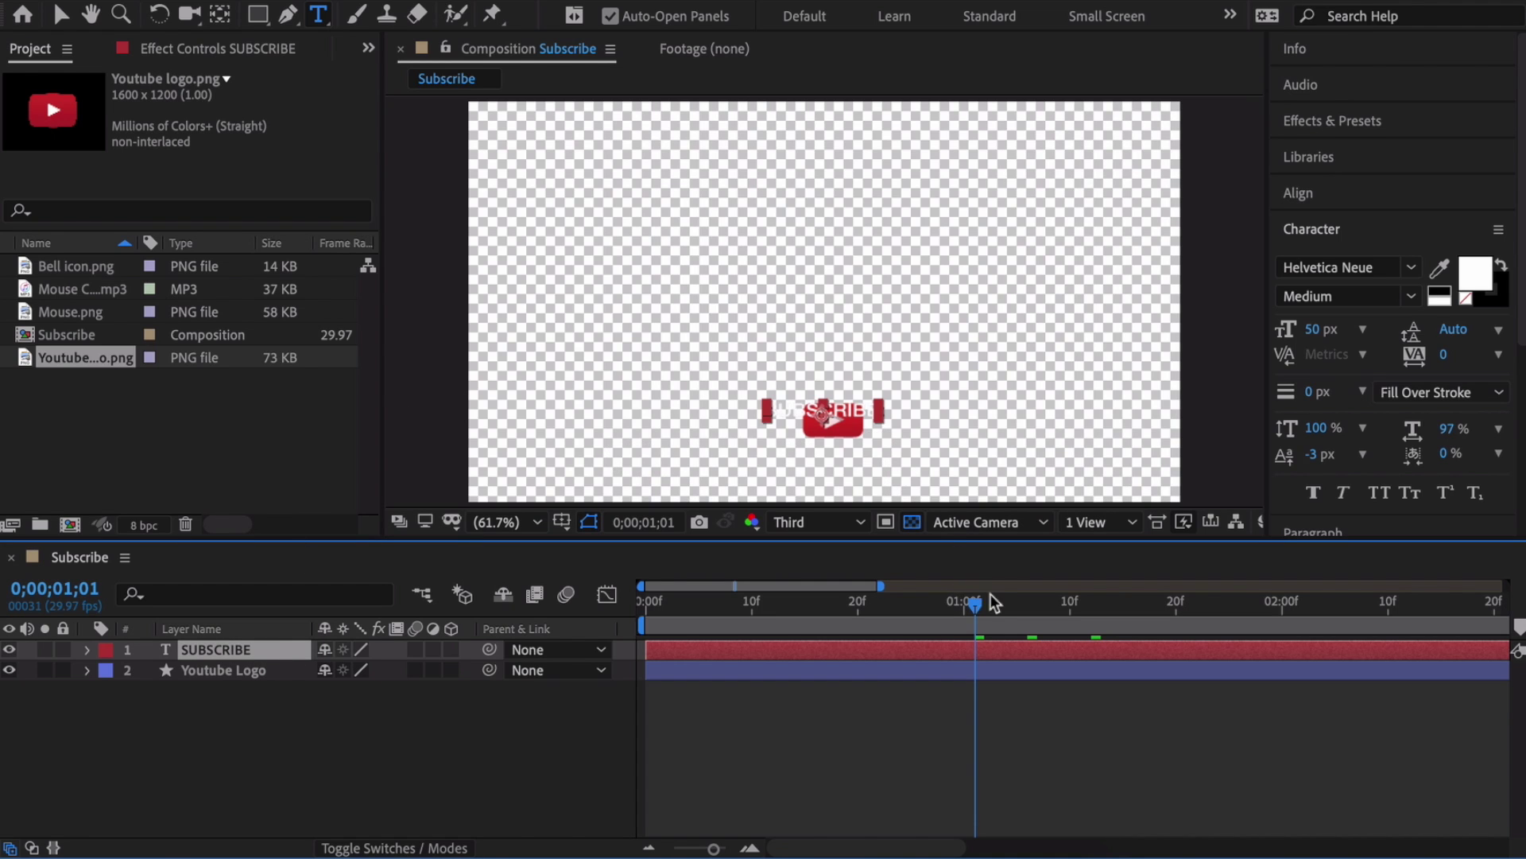
Step: Move the SUBSCRIBE text onto the stretched red bar at 0;00;01;17 and reduce its font size to 39 px
{"action": "left_click_drag", "start_coordinate": [976, 610], "coordinate": [1145, 609]}
{"action": "left_click", "coordinate": [61, 14]}
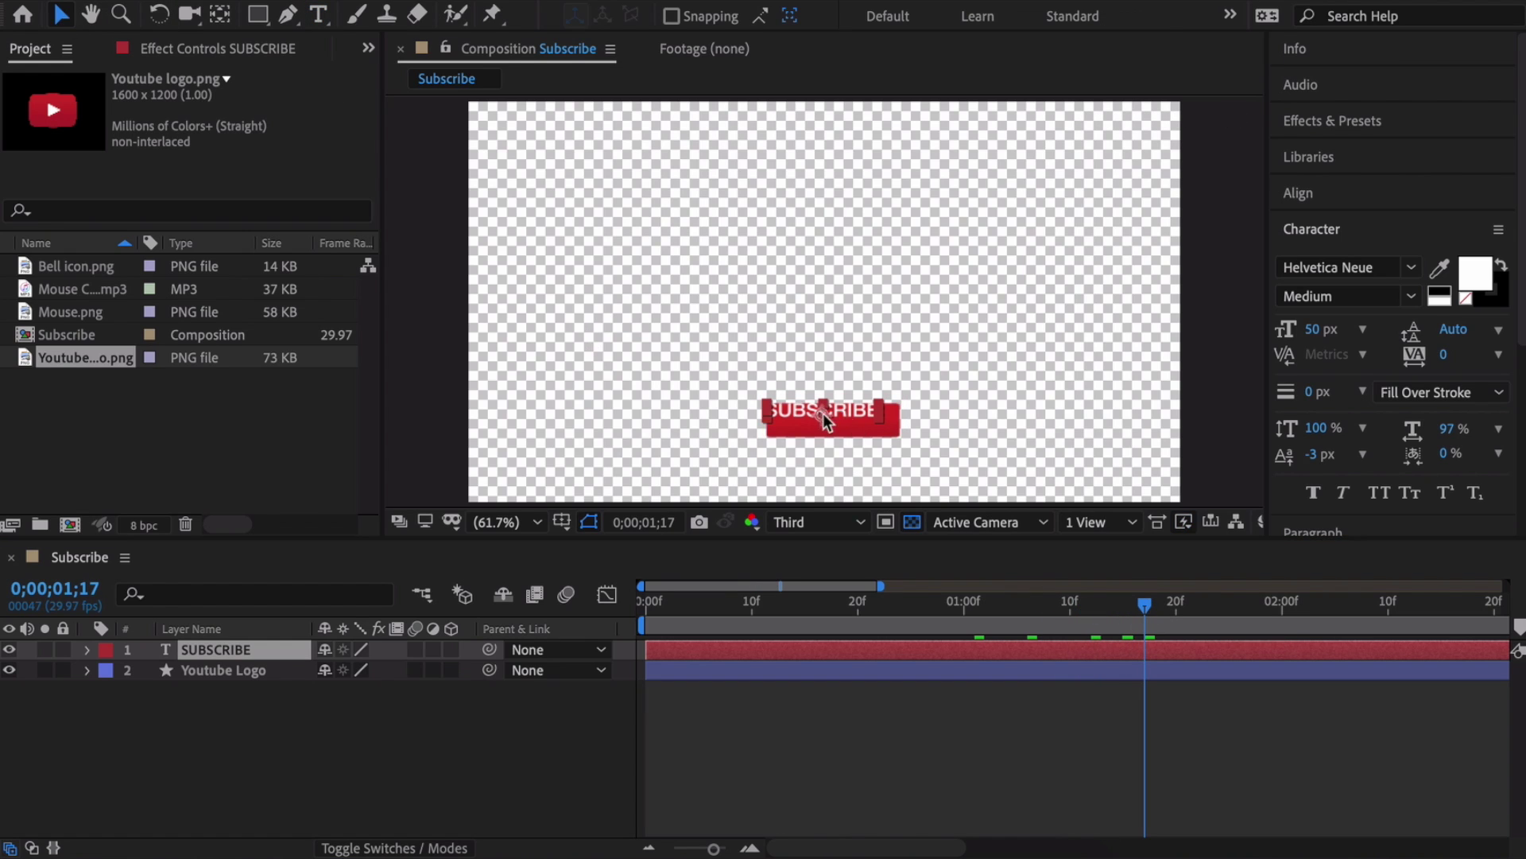
{"action": "left_click", "coordinate": [831, 421]}
{"action": "left_click", "coordinate": [1365, 330]}
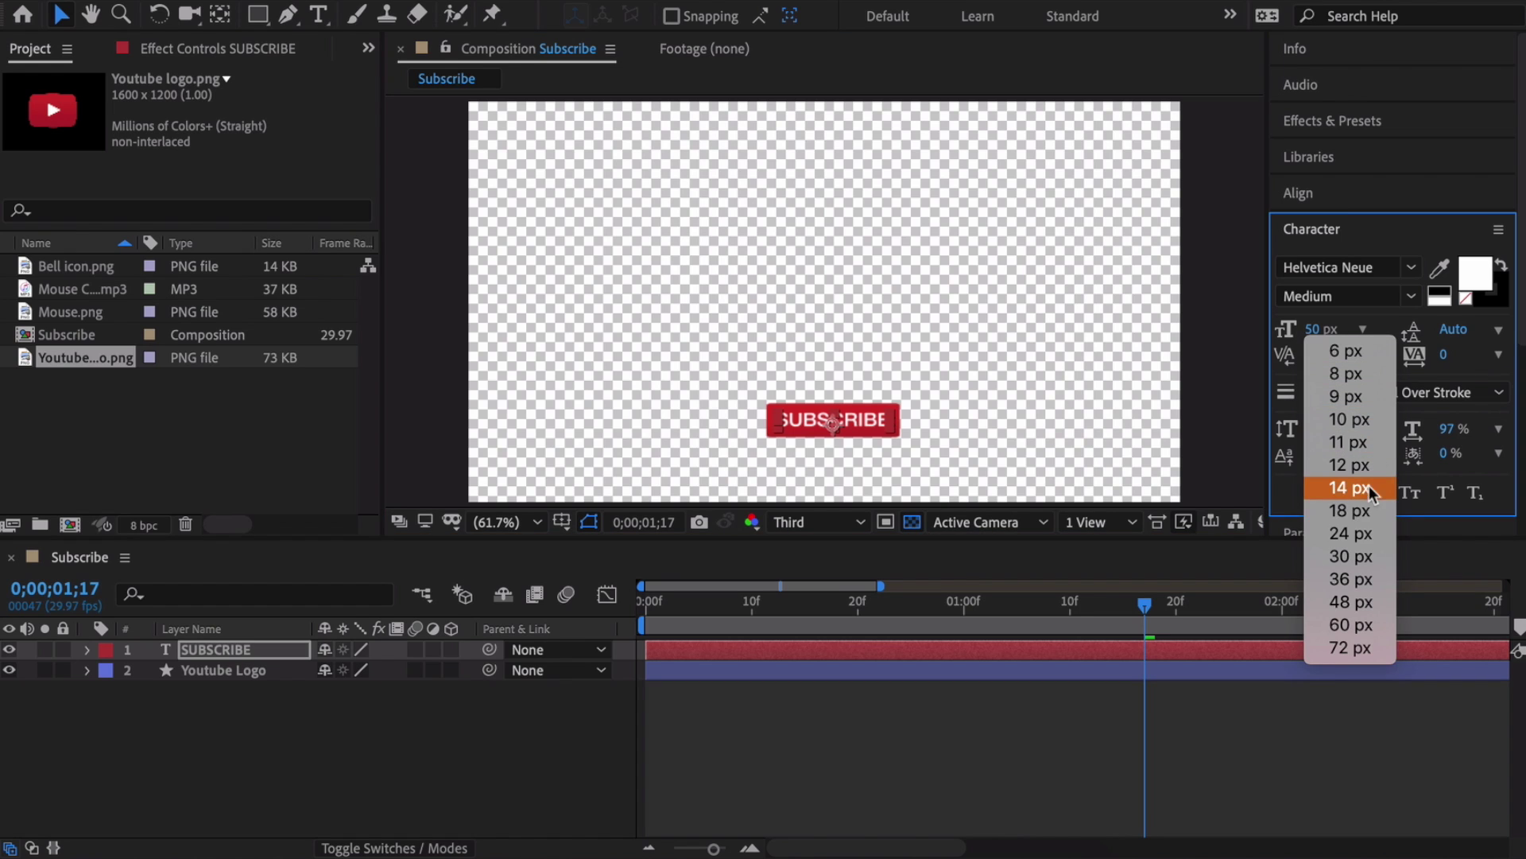
{"action": "left_click", "coordinate": [1334, 307]}
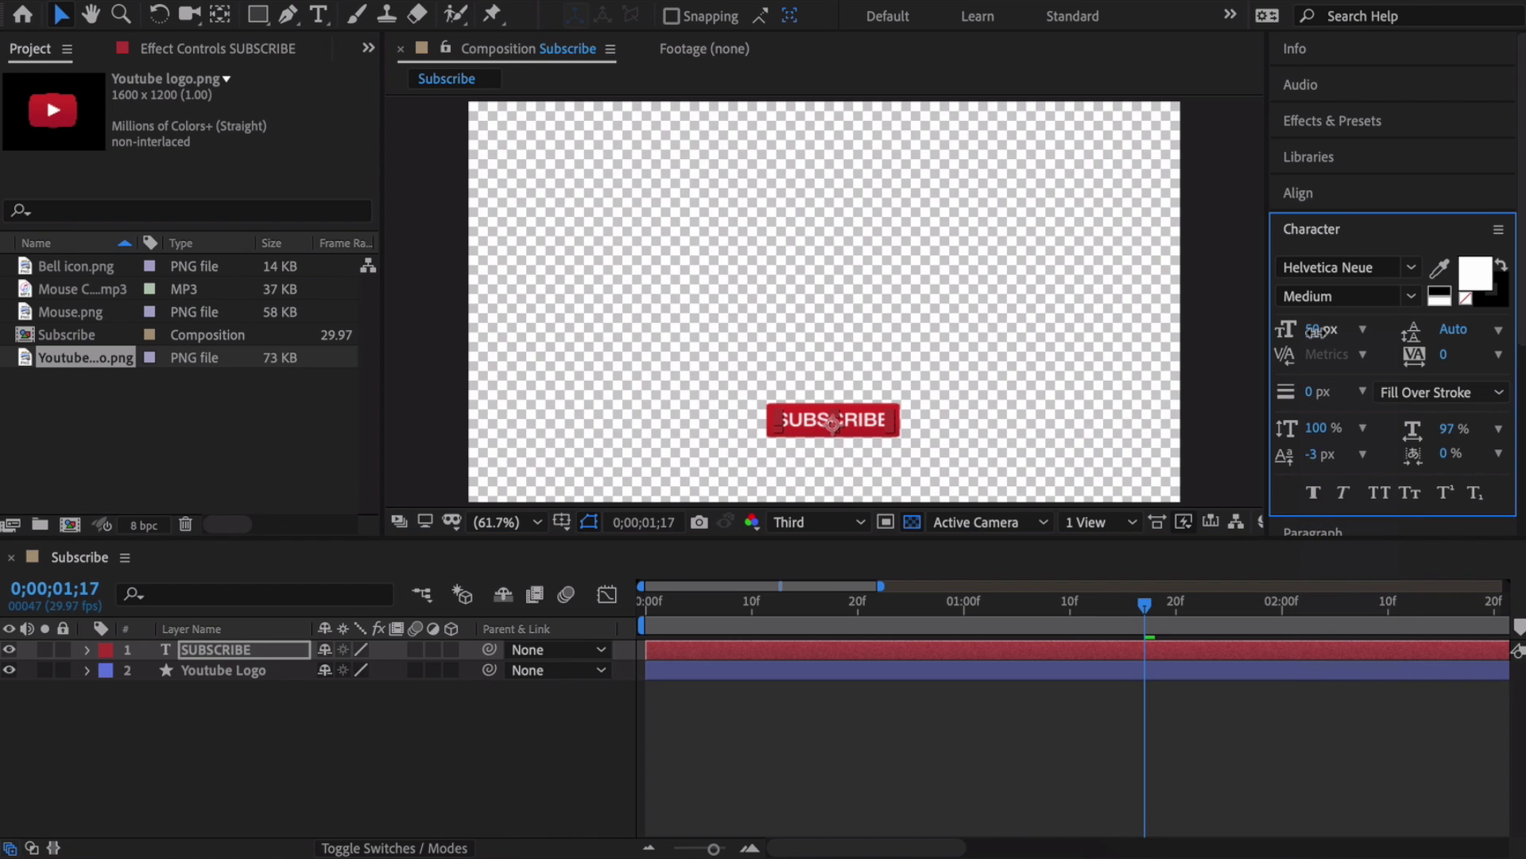
{"action": "left_click_drag", "start_coordinate": [1310, 330], "coordinate": [1294, 331]}
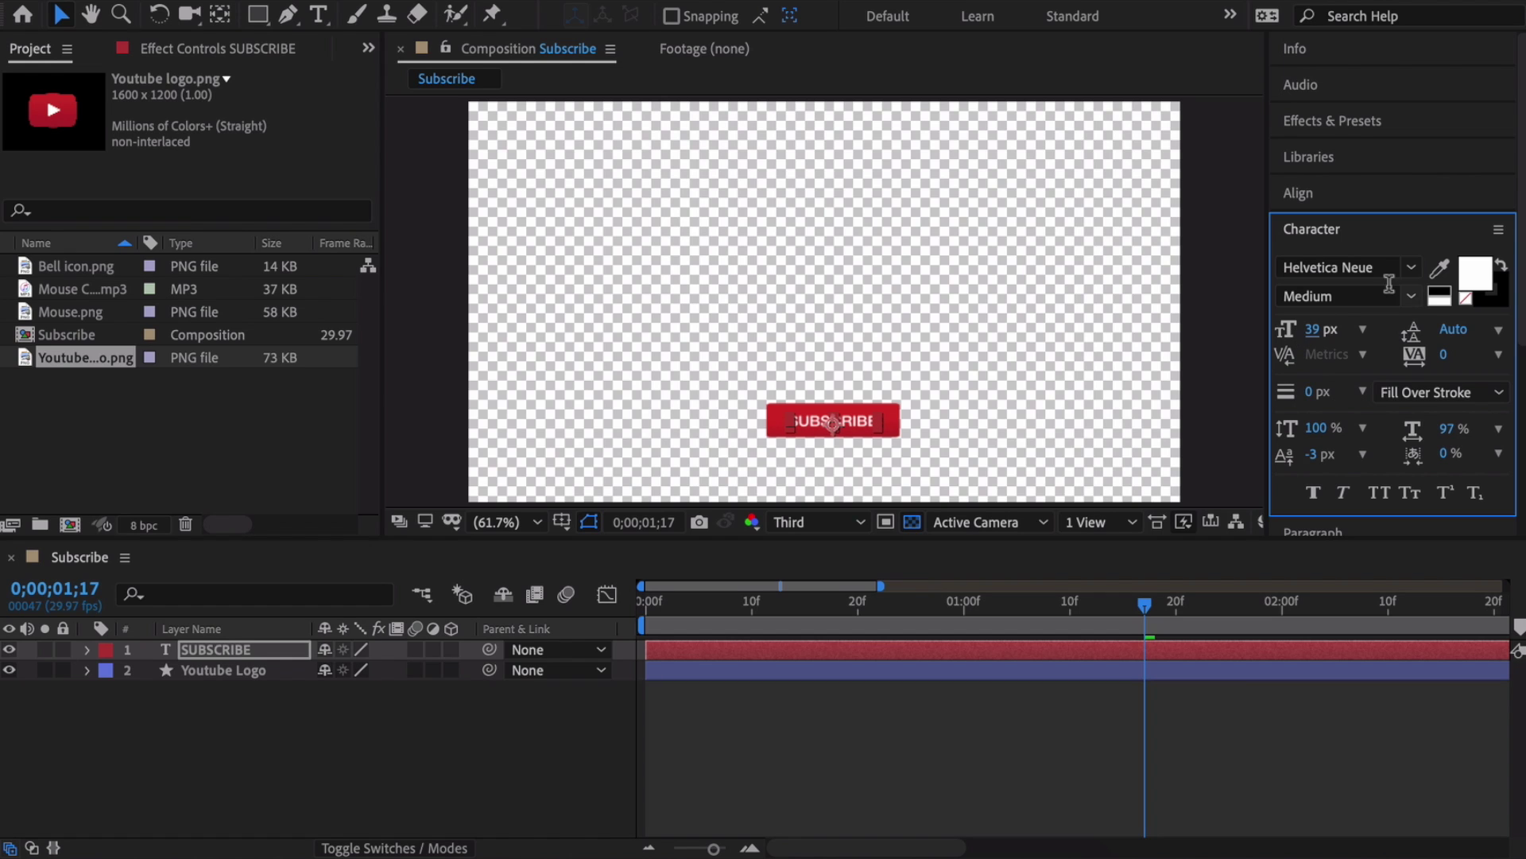
{"action": "key", "text": "ctrl+shift+a"}
Step: Align the SUBSCRIBE and Youtube Logo layers to each other's horizontal and vertical centres, using Selection as the reference
{"action": "left_click", "coordinate": [1308, 200]}
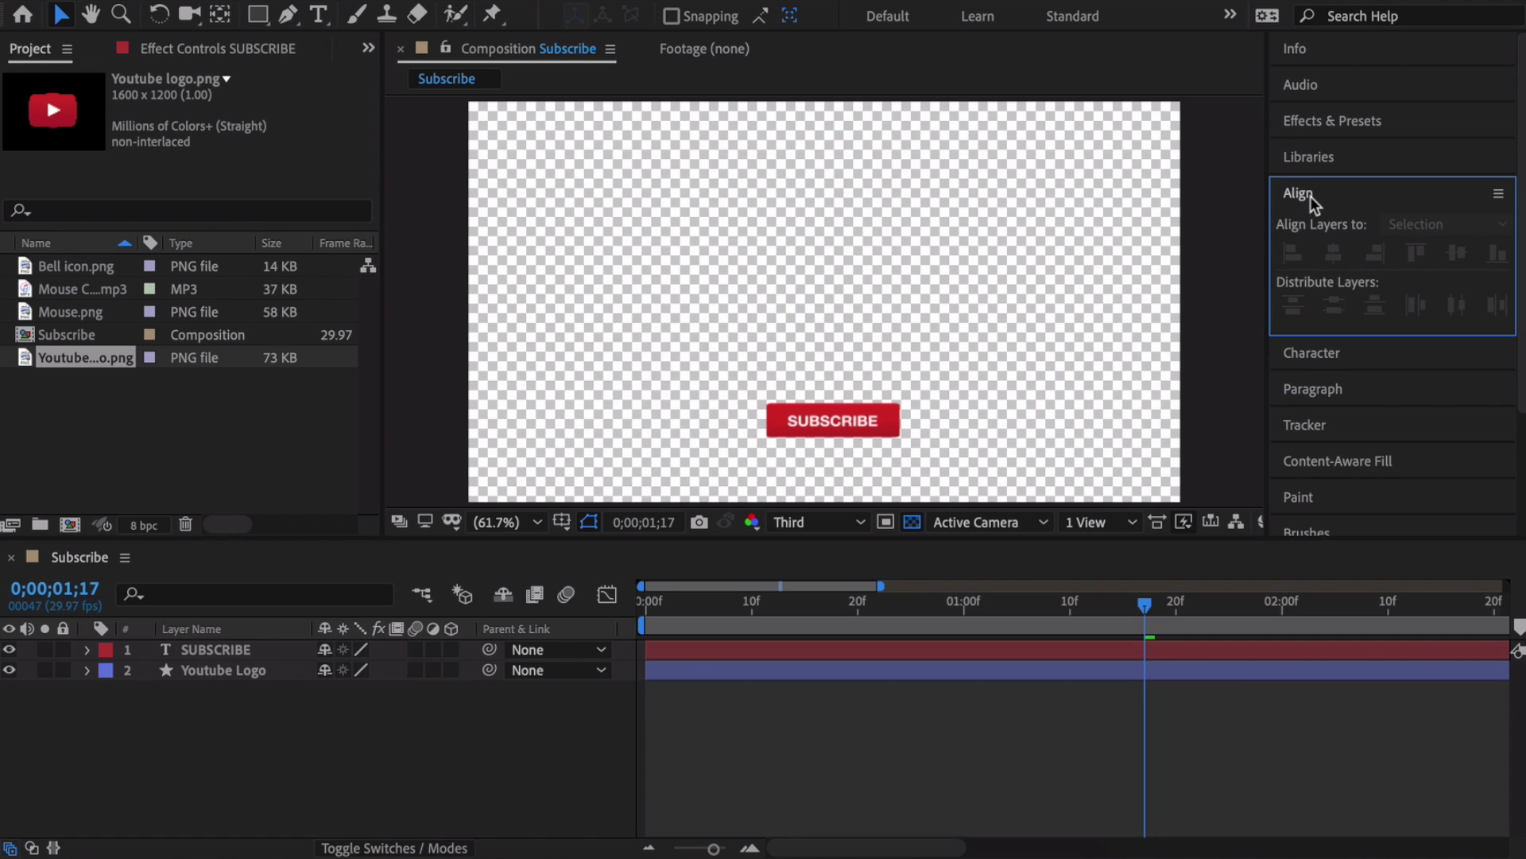
{"action": "left_click", "coordinate": [234, 649]}
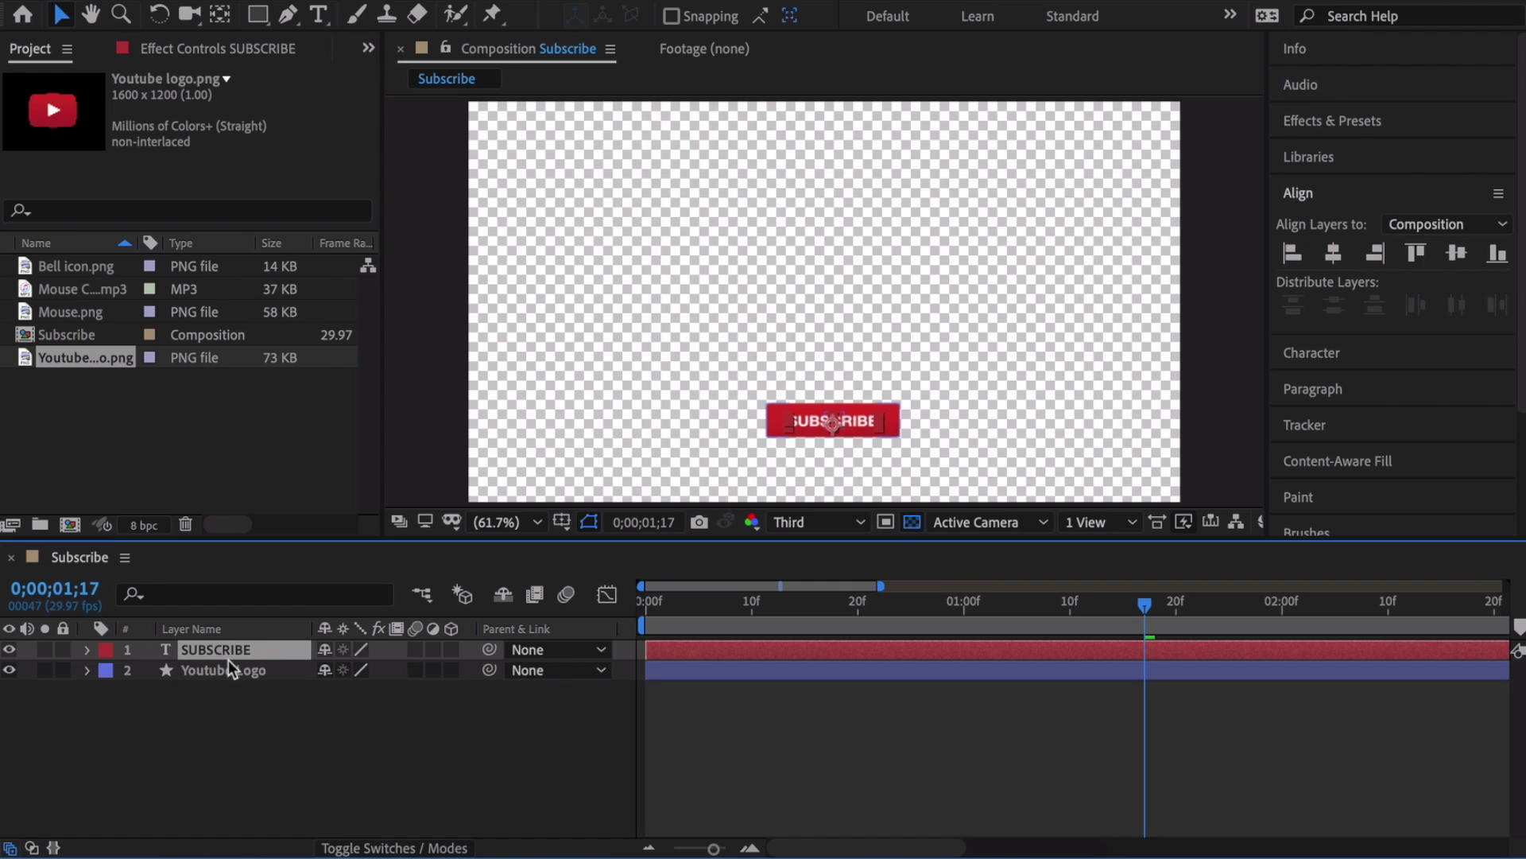
{"action": "left_click", "coordinate": [231, 670], "text": "shift"}
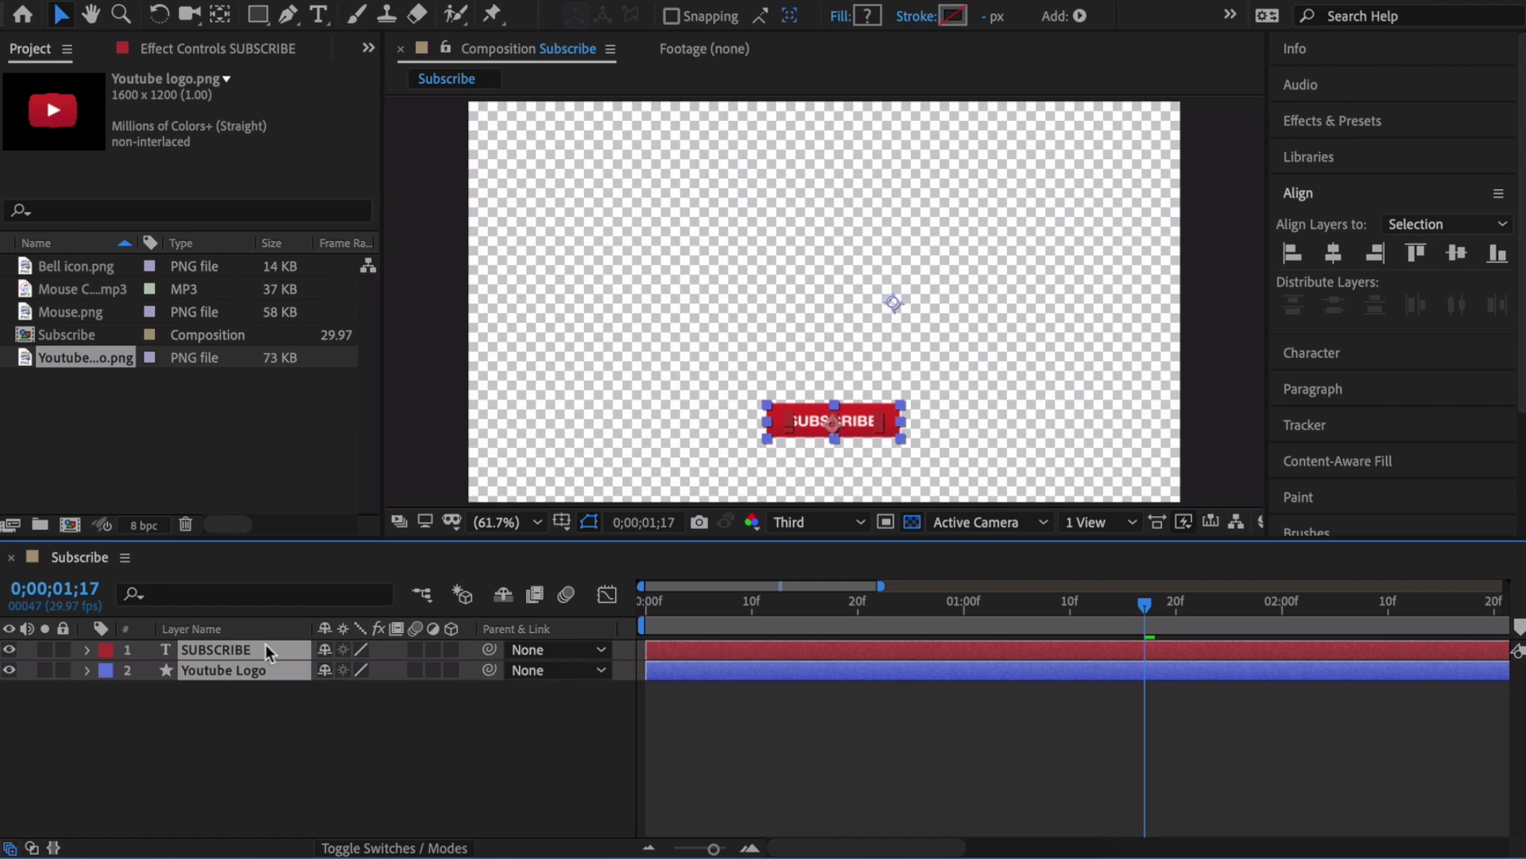
{"action": "left_click", "coordinate": [1336, 254]}
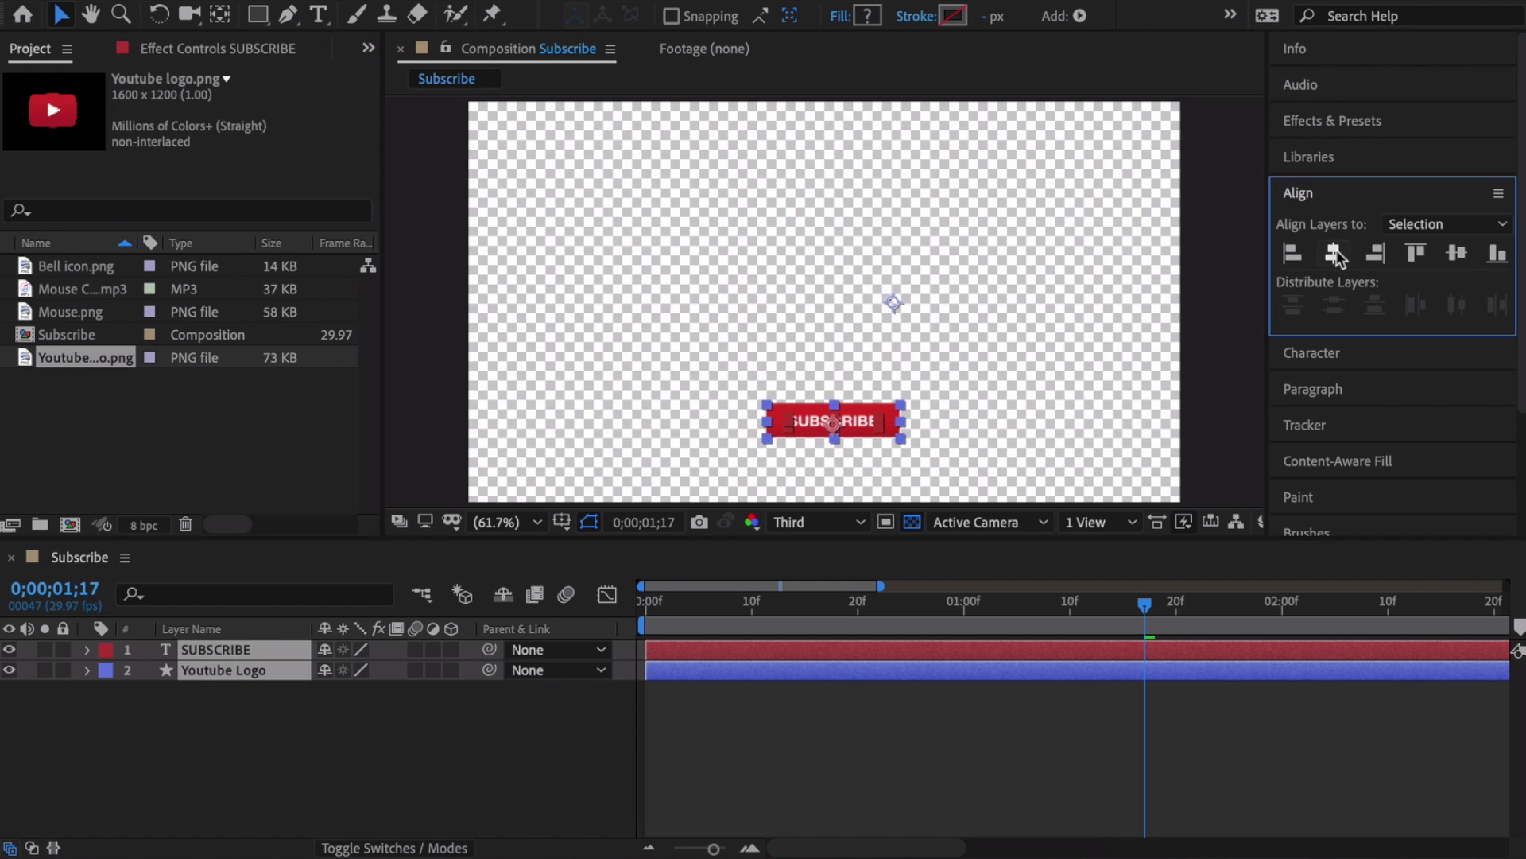
{"action": "left_click", "coordinate": [1454, 254]}
Step: Trim the start of the SUBSCRIBE layer to 0;00;01;07, where the bar begins stretching
{"action": "left_click_drag", "start_coordinate": [1128, 610], "coordinate": [1034, 610]}
{"action": "left_click", "coordinate": [700, 650]}
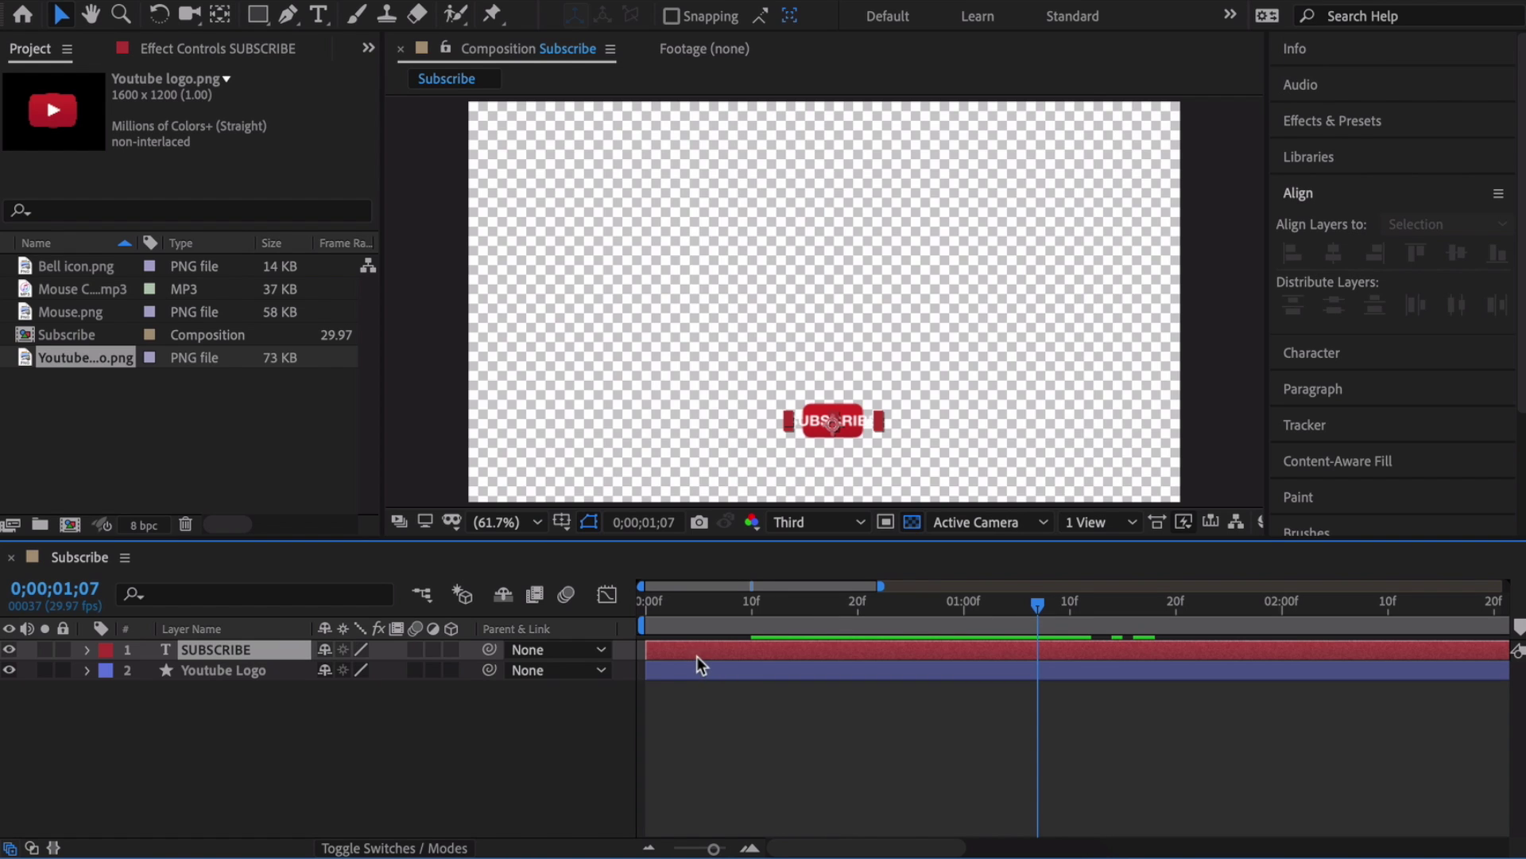
{"action": "left_click_drag", "start_coordinate": [648, 649], "coordinate": [1034, 647]}
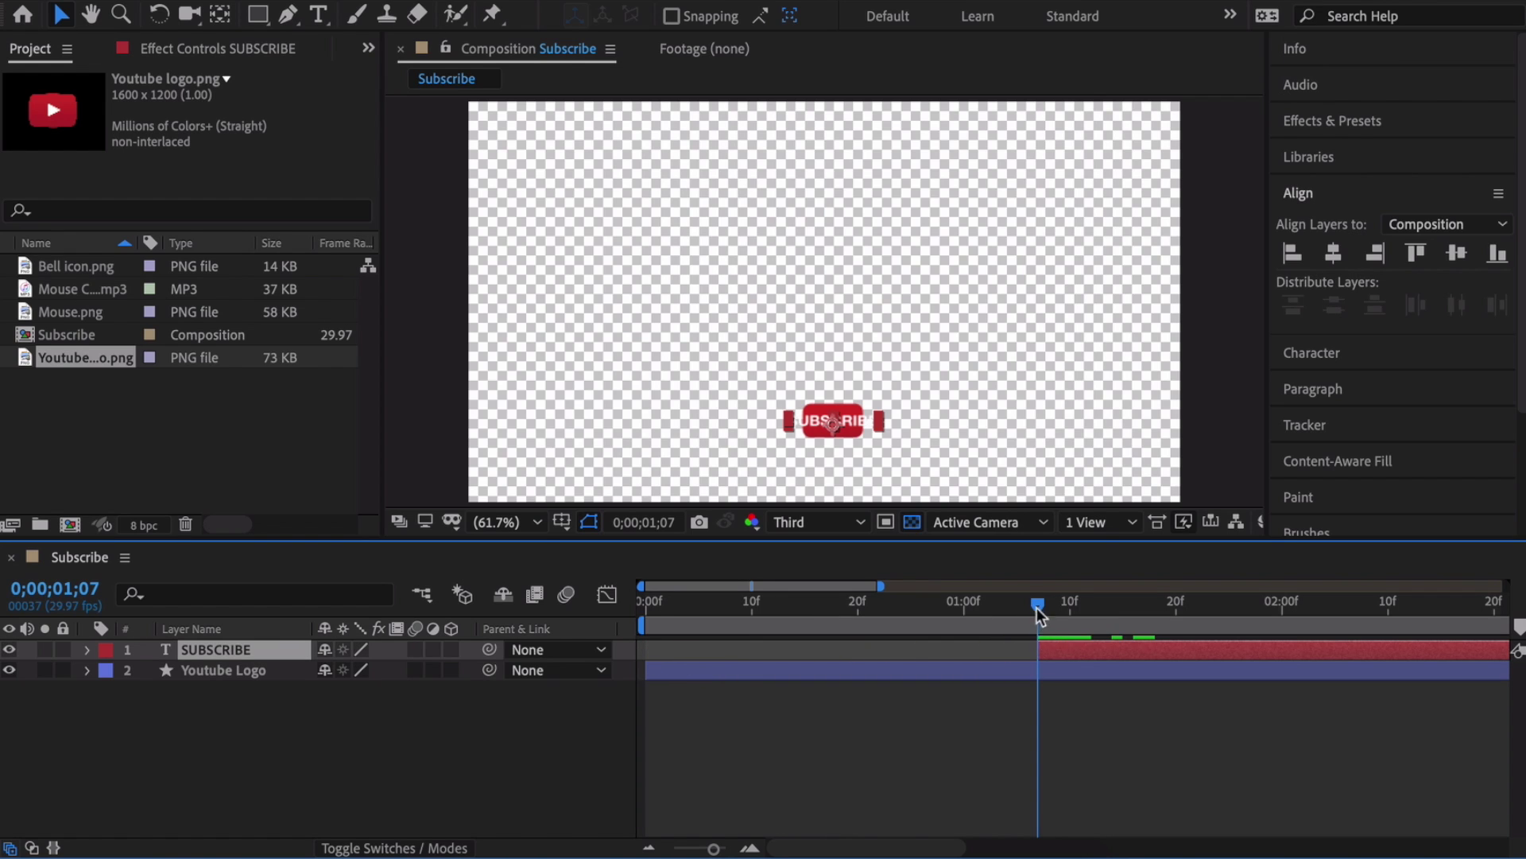
Step: Set the SUBSCRIBE layer's opacity to 0% and keyframe it at 0;00;01;07
{"action": "key", "text": "t"}
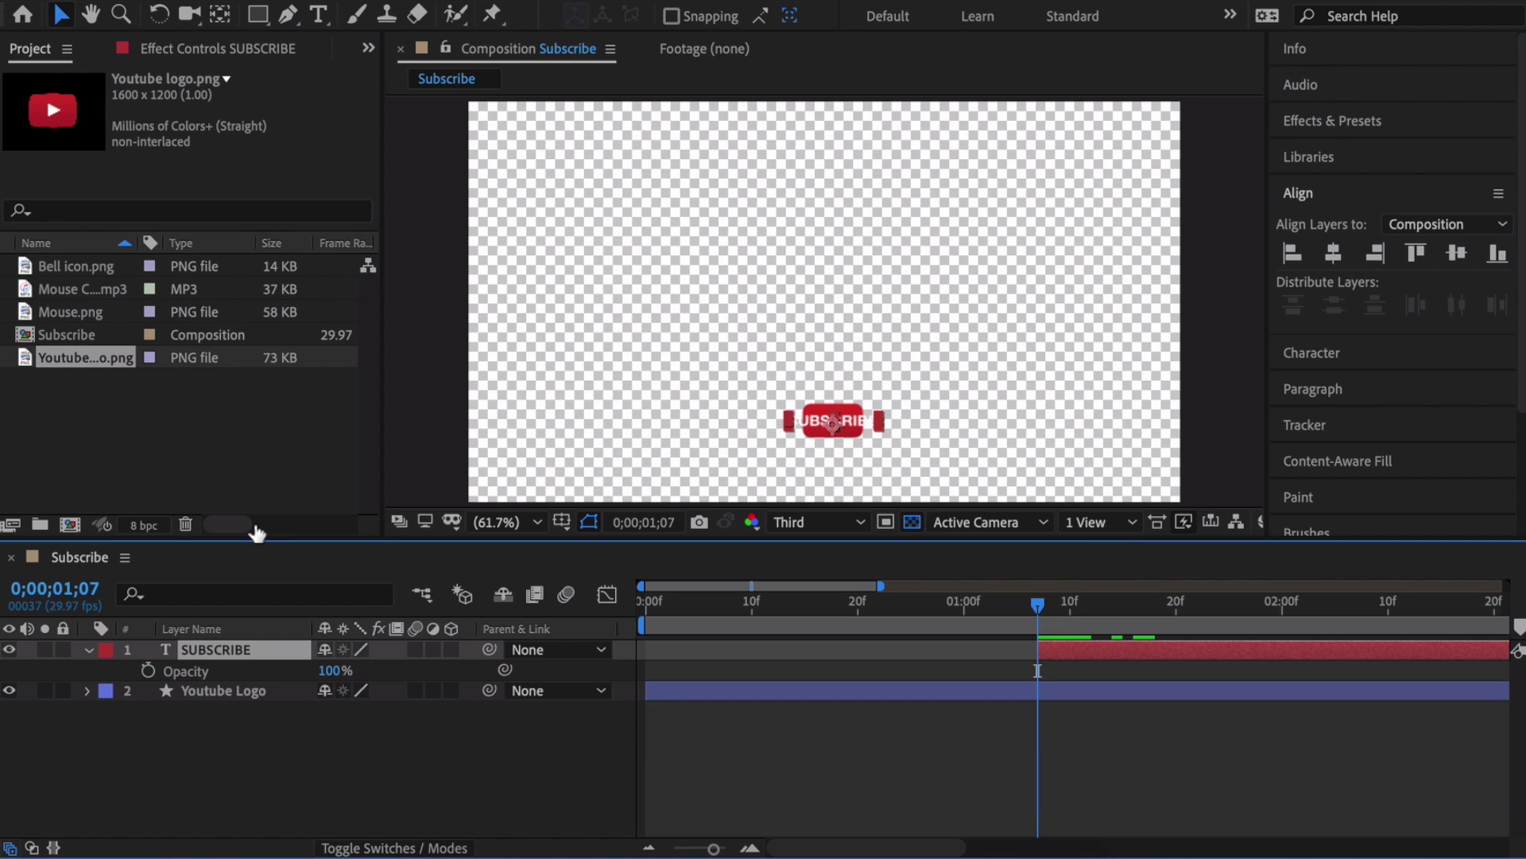
{"action": "left_click", "coordinate": [329, 670]}
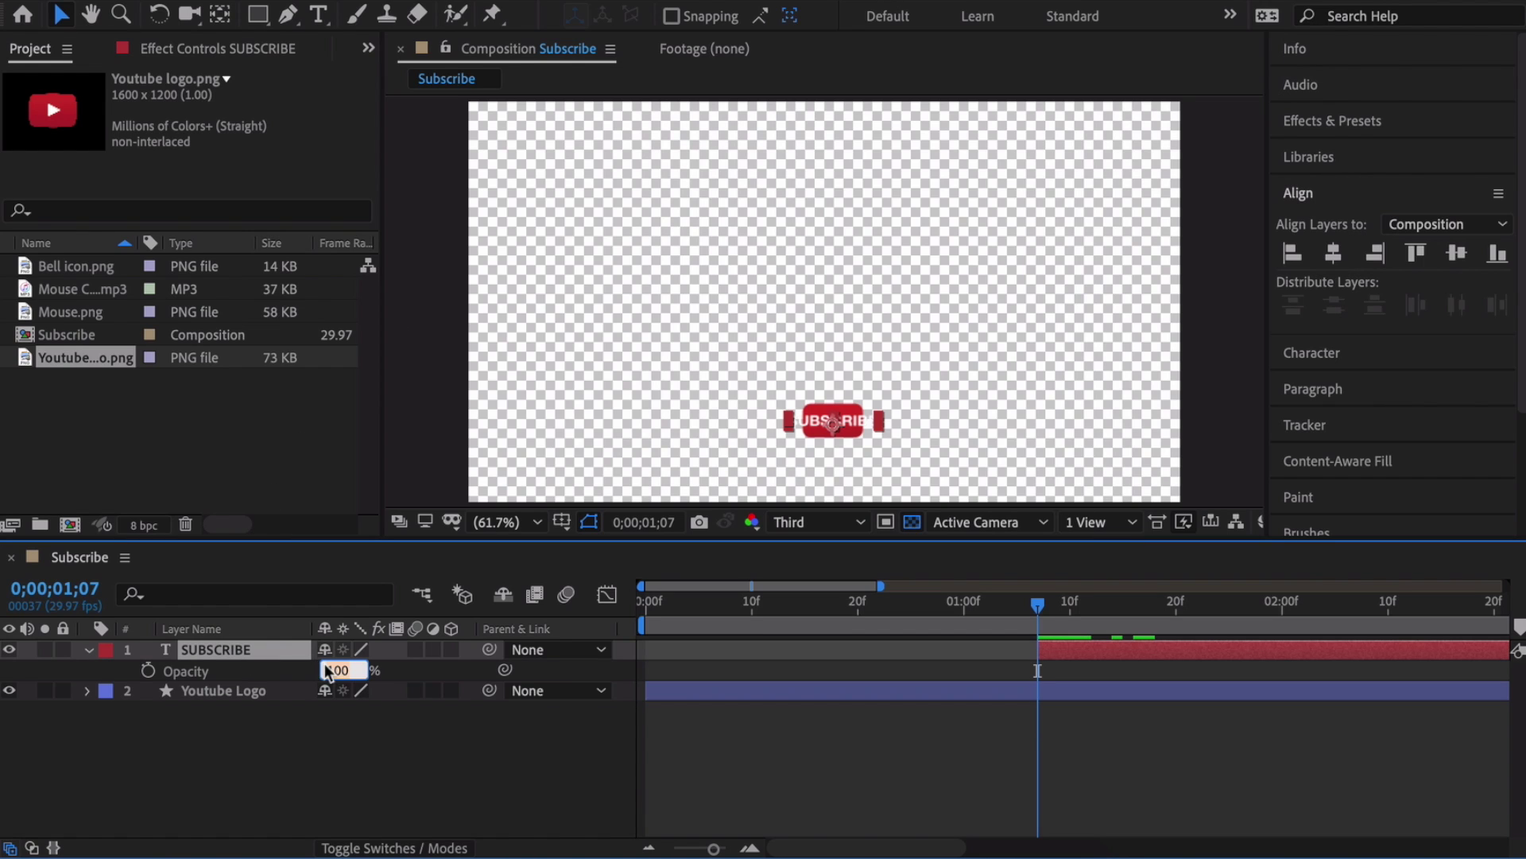
{"action": "key", "text": "Return"}
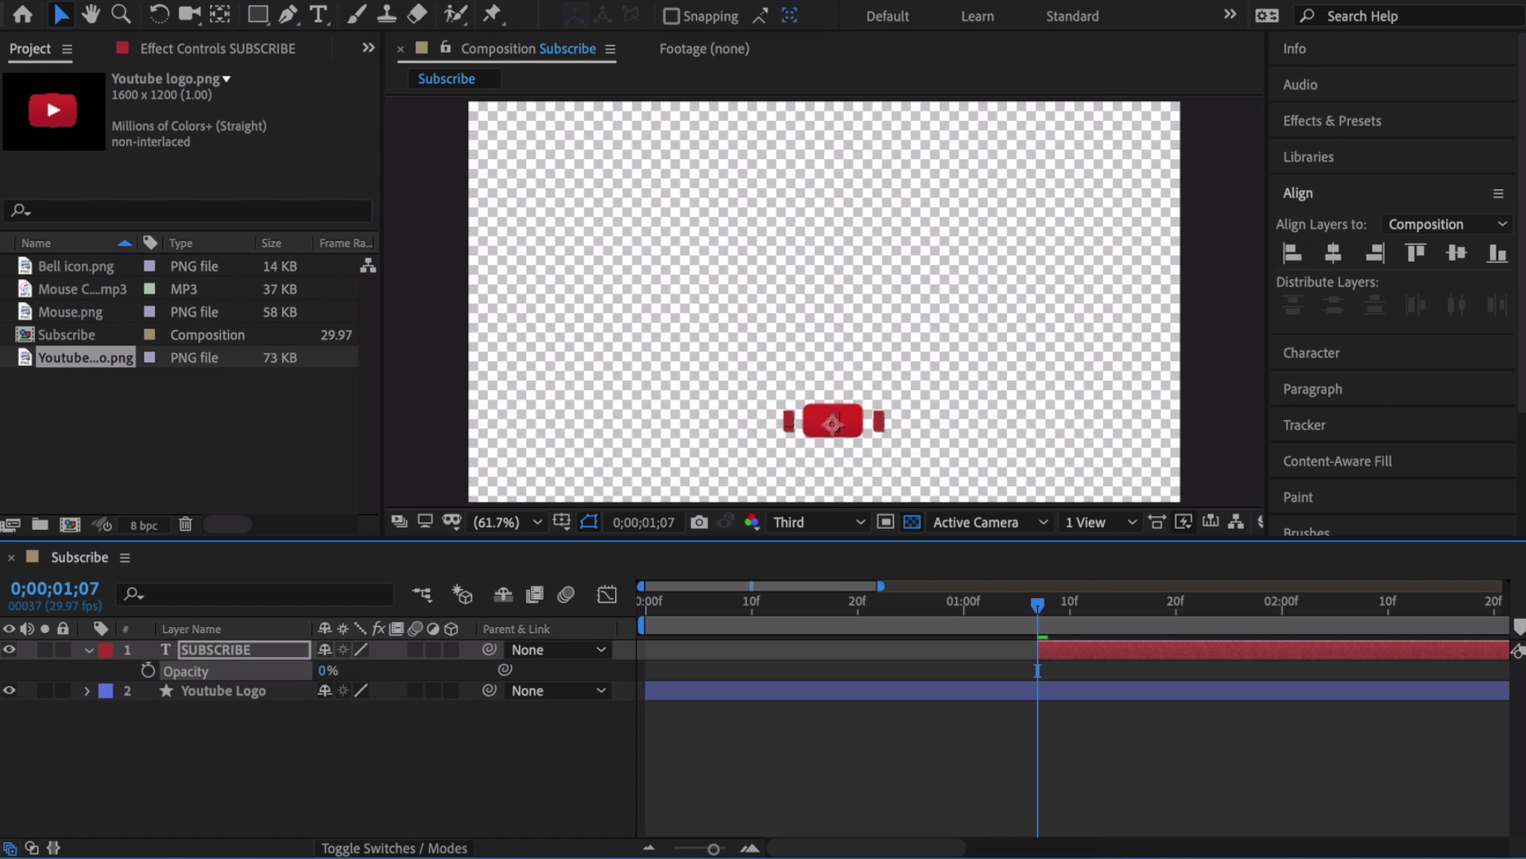
{"action": "left_click", "coordinate": [148, 670]}
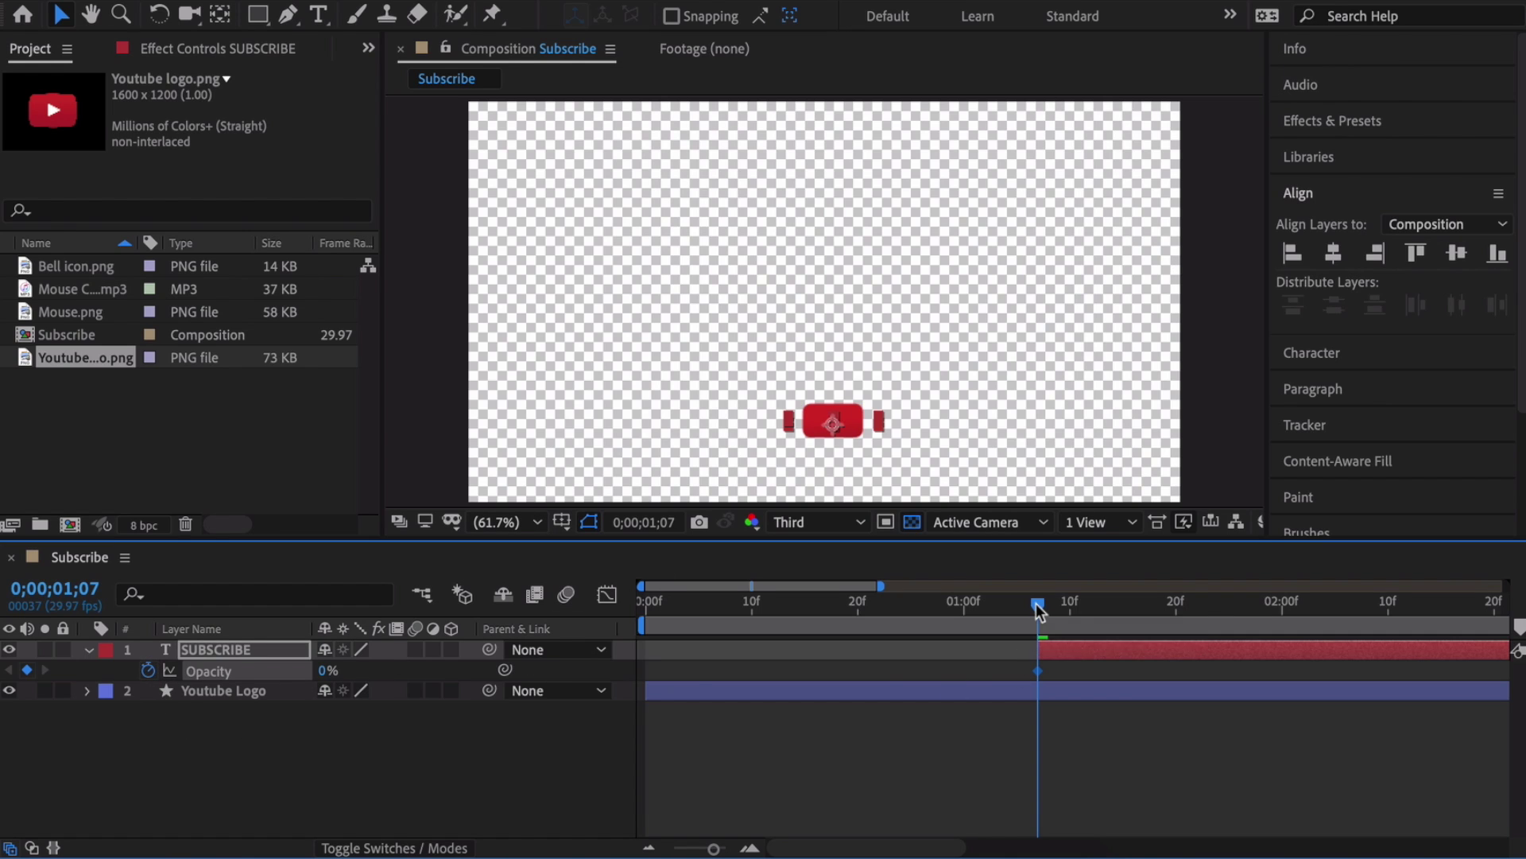
Step: Add a 100% opacity keyframe to the SUBSCRIBE layer at 0;00;01;18 and preview the text fading in
{"action": "left_click_drag", "start_coordinate": [1038, 610], "coordinate": [1157, 606]}
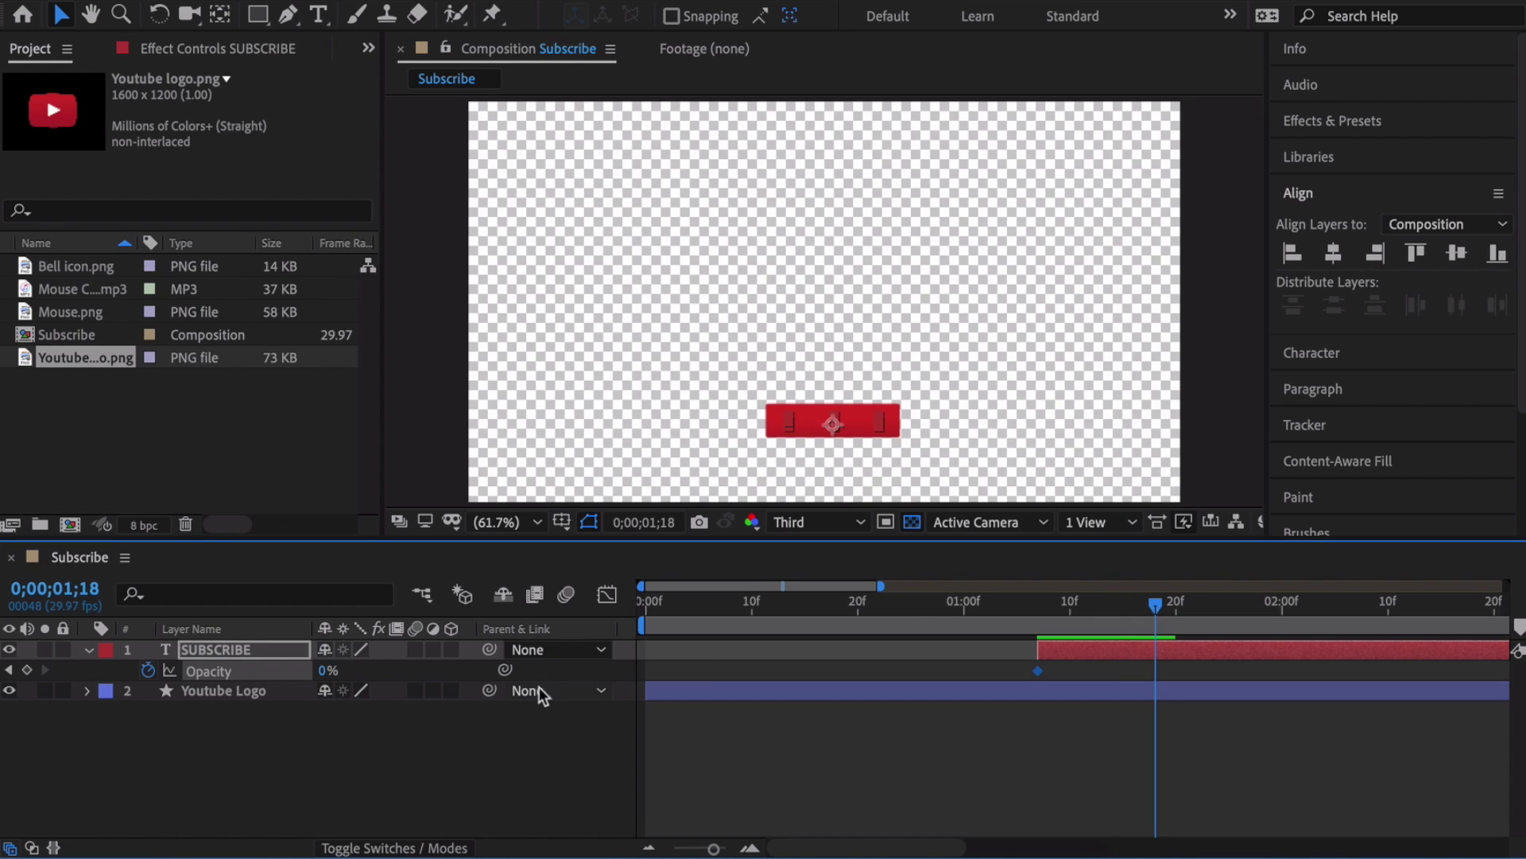
{"action": "left_click_drag", "start_coordinate": [327, 670], "coordinate": [470, 670]}
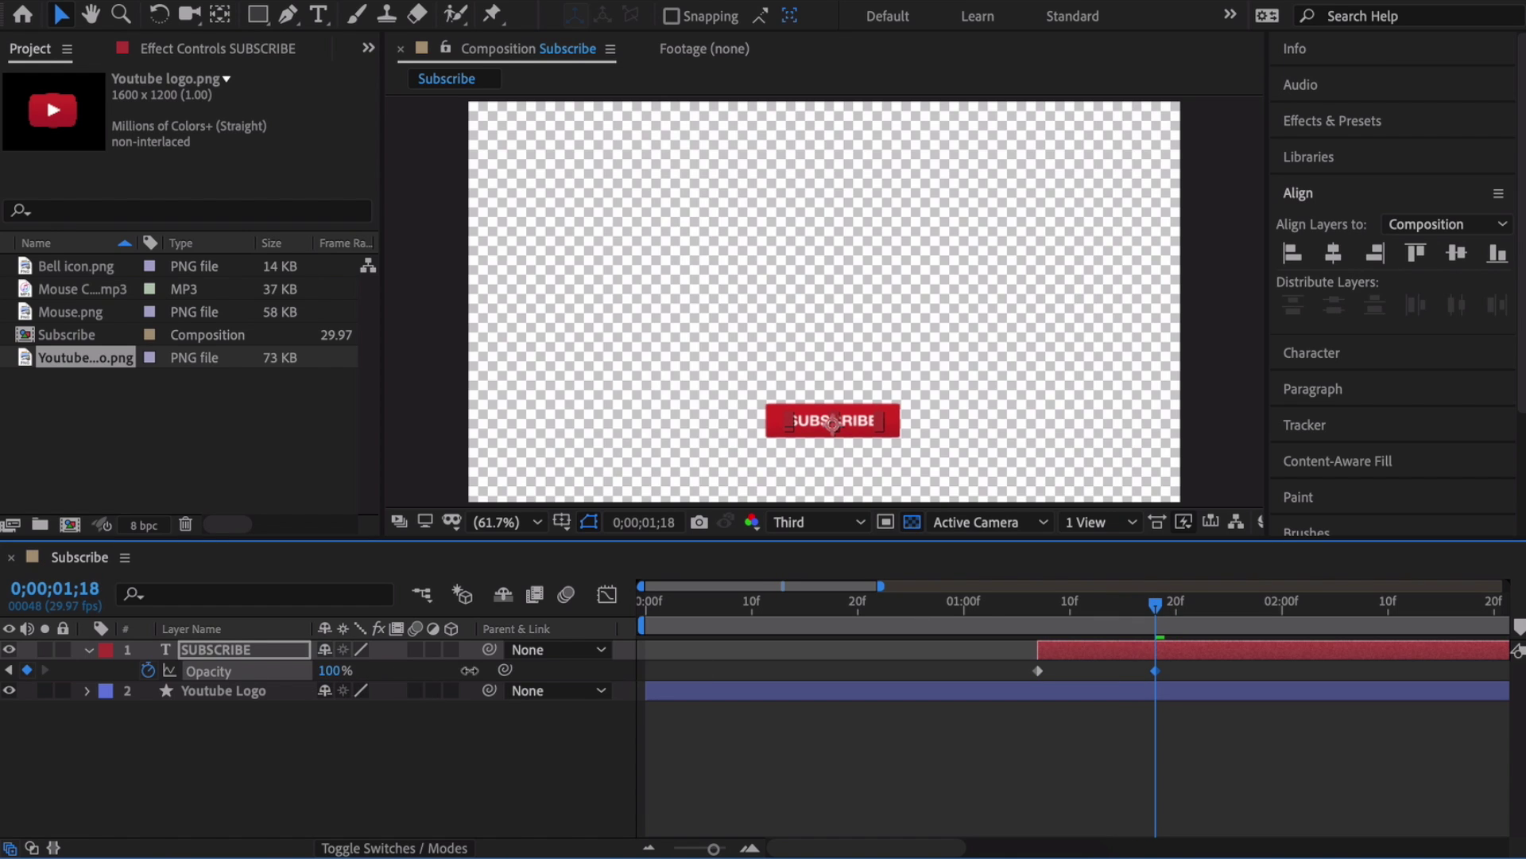
{"action": "left_click_drag", "start_coordinate": [1152, 608], "coordinate": [930, 612]}
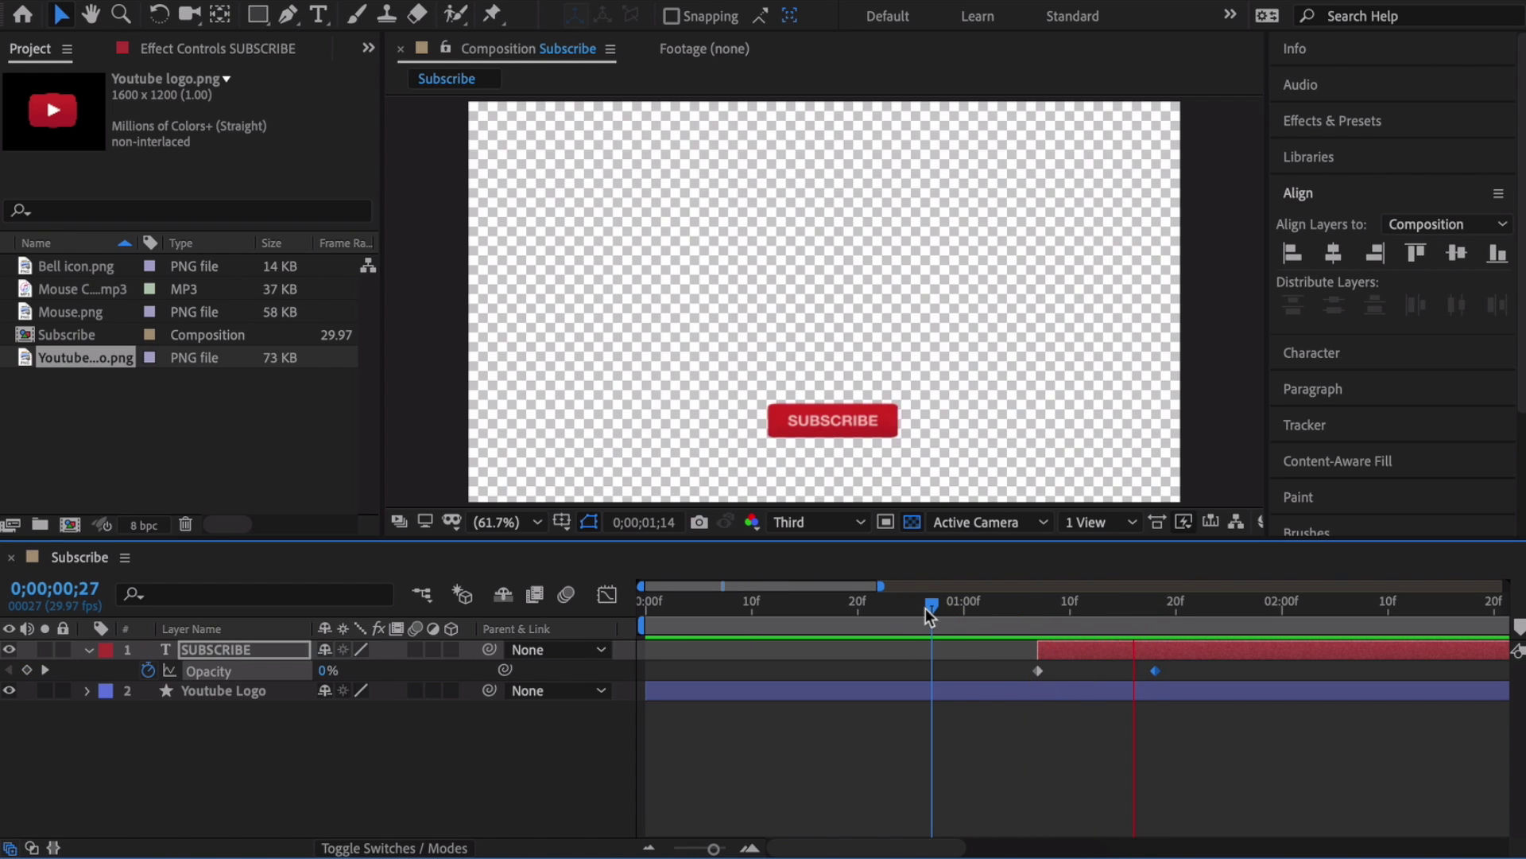
{"action": "key", "text": "space"}
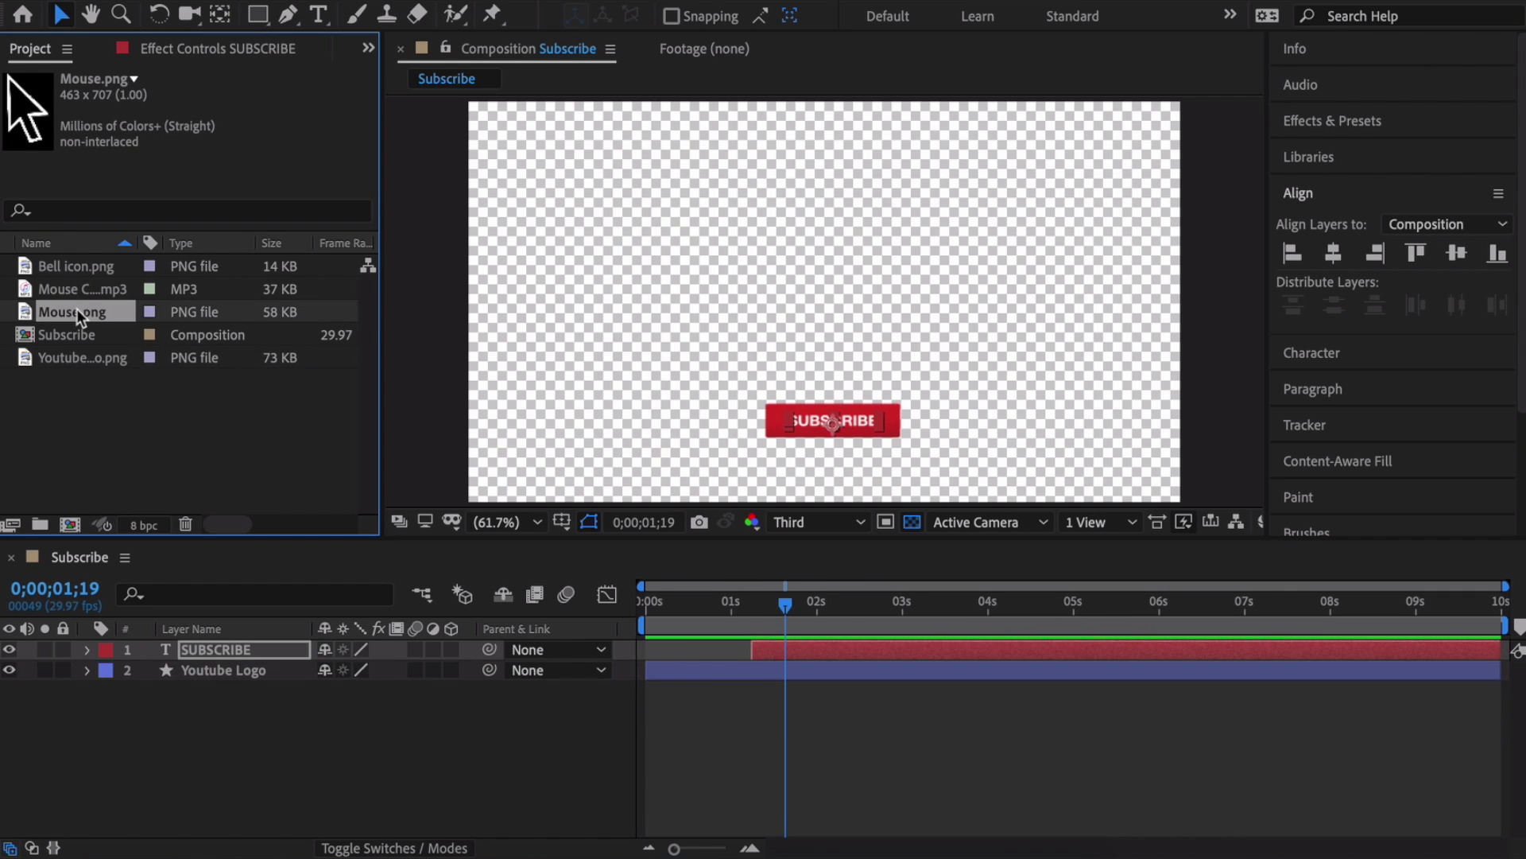
Step: Add Mouse.png as the topmost layer of the Subscribe composition and scale it down to 9%
{"action": "left_click_drag", "start_coordinate": [77, 309], "coordinate": [193, 644]}
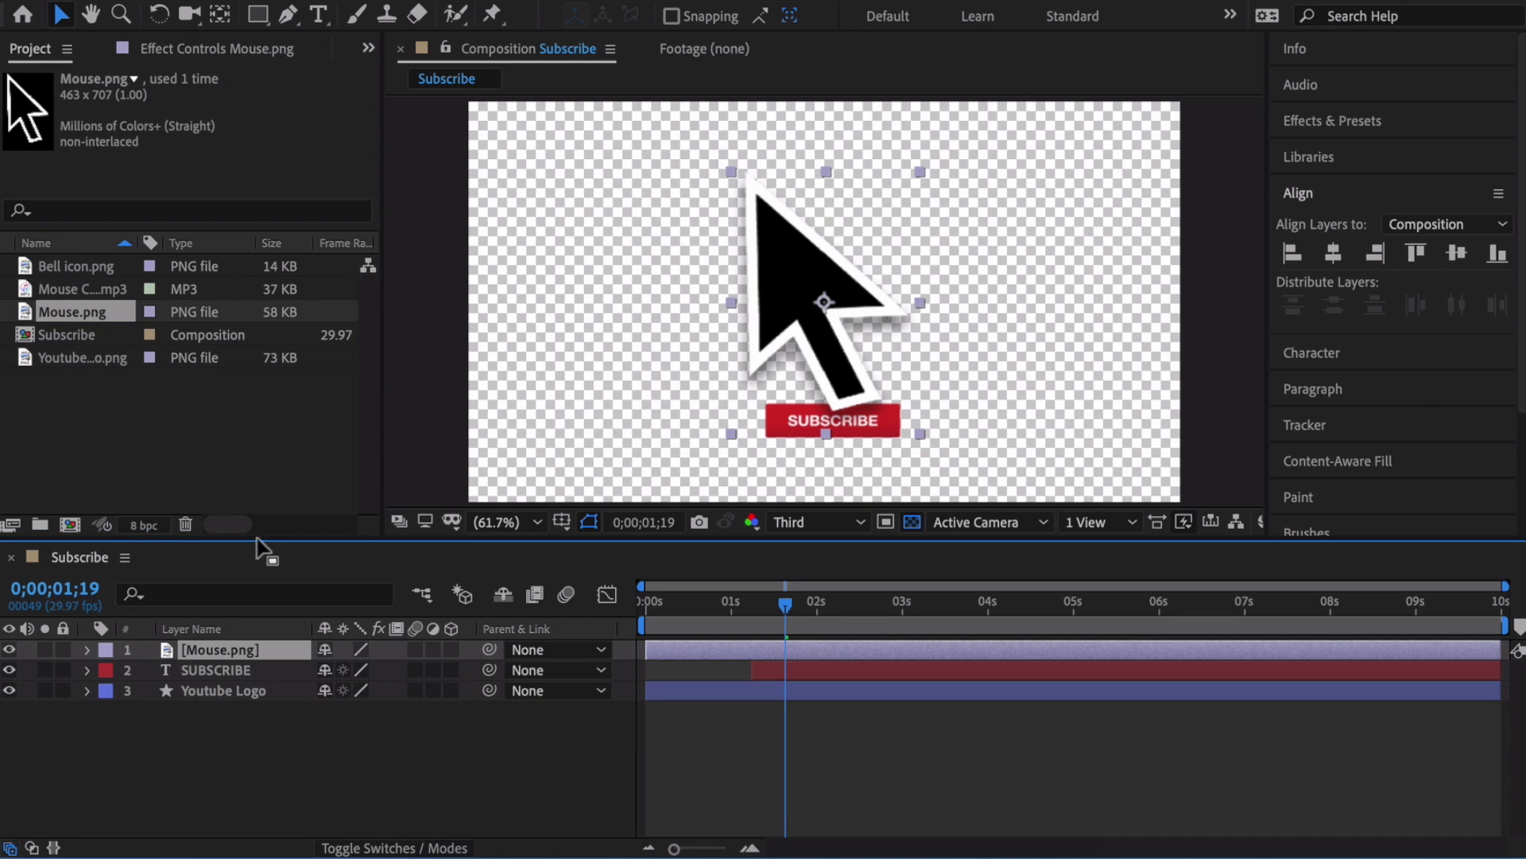
{"action": "key", "text": "s"}
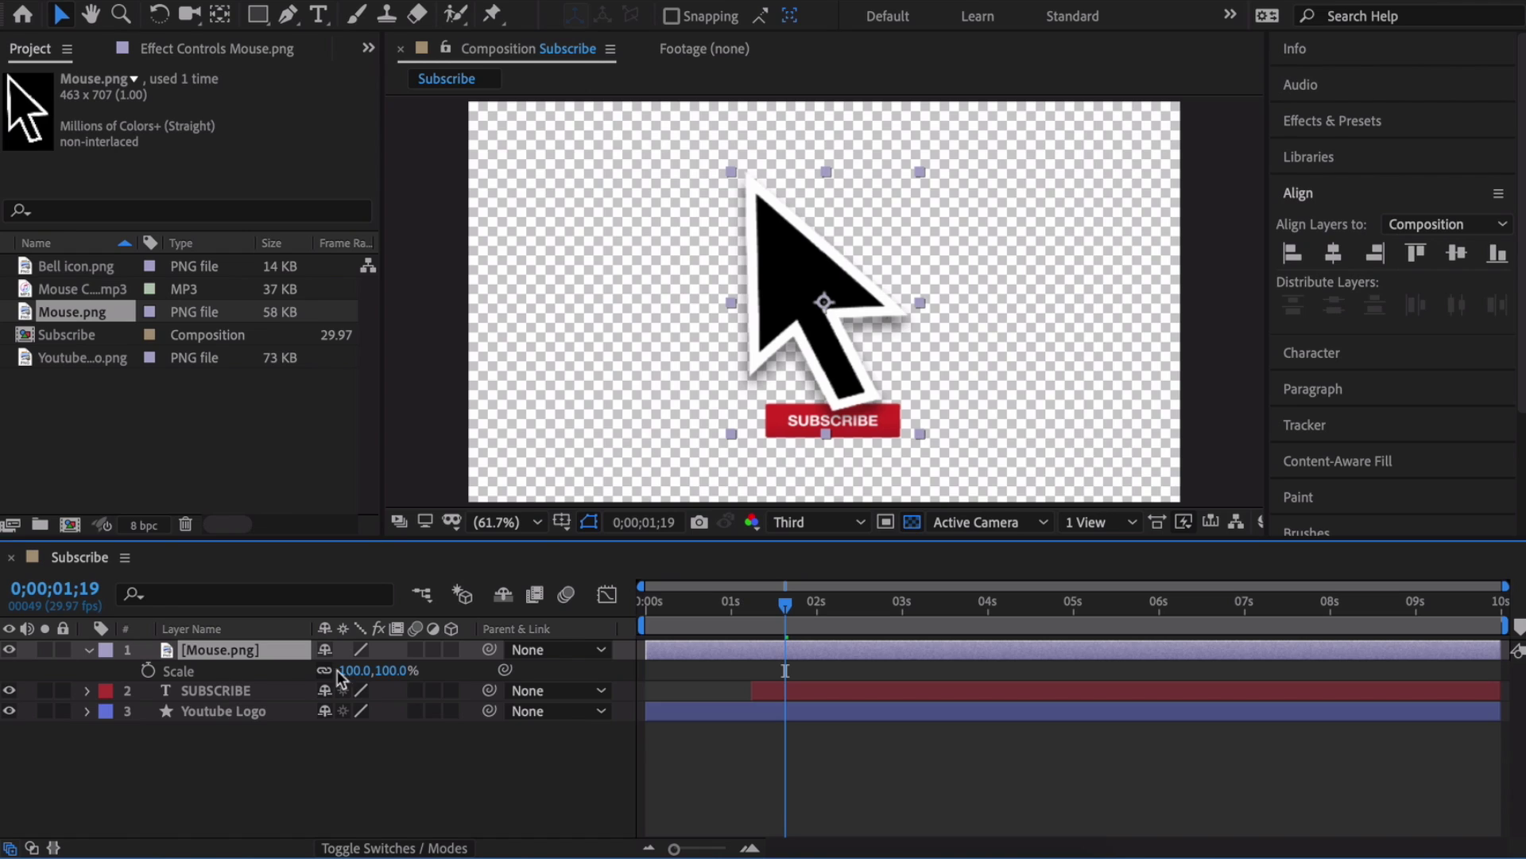
{"action": "left_click_drag", "start_coordinate": [342, 670], "coordinate": [251, 676]}
{"action": "left_click", "coordinate": [820, 301]}
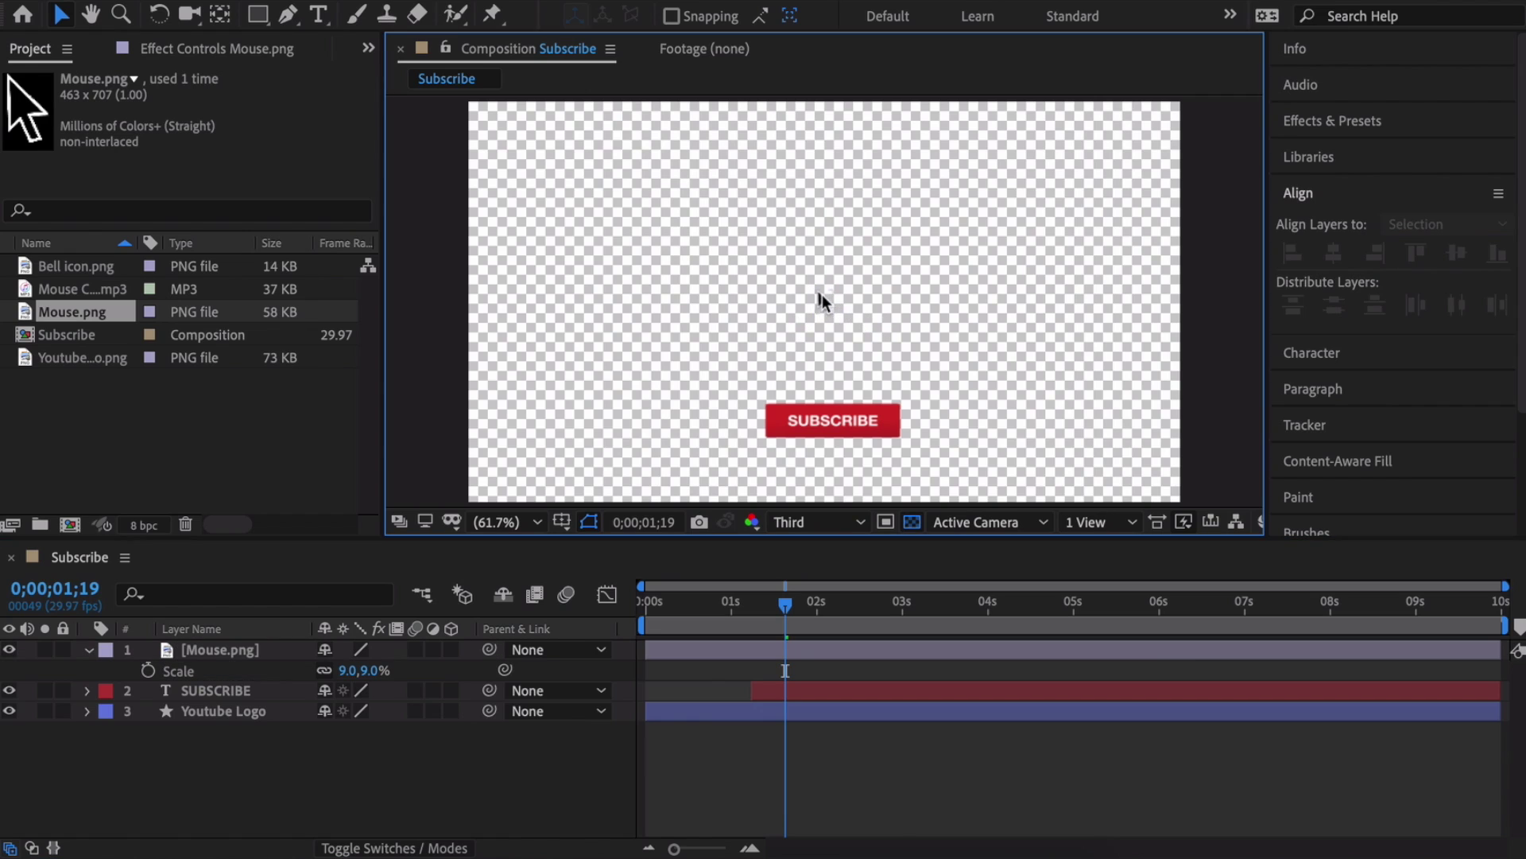
{"action": "left_click", "coordinate": [823, 300]}
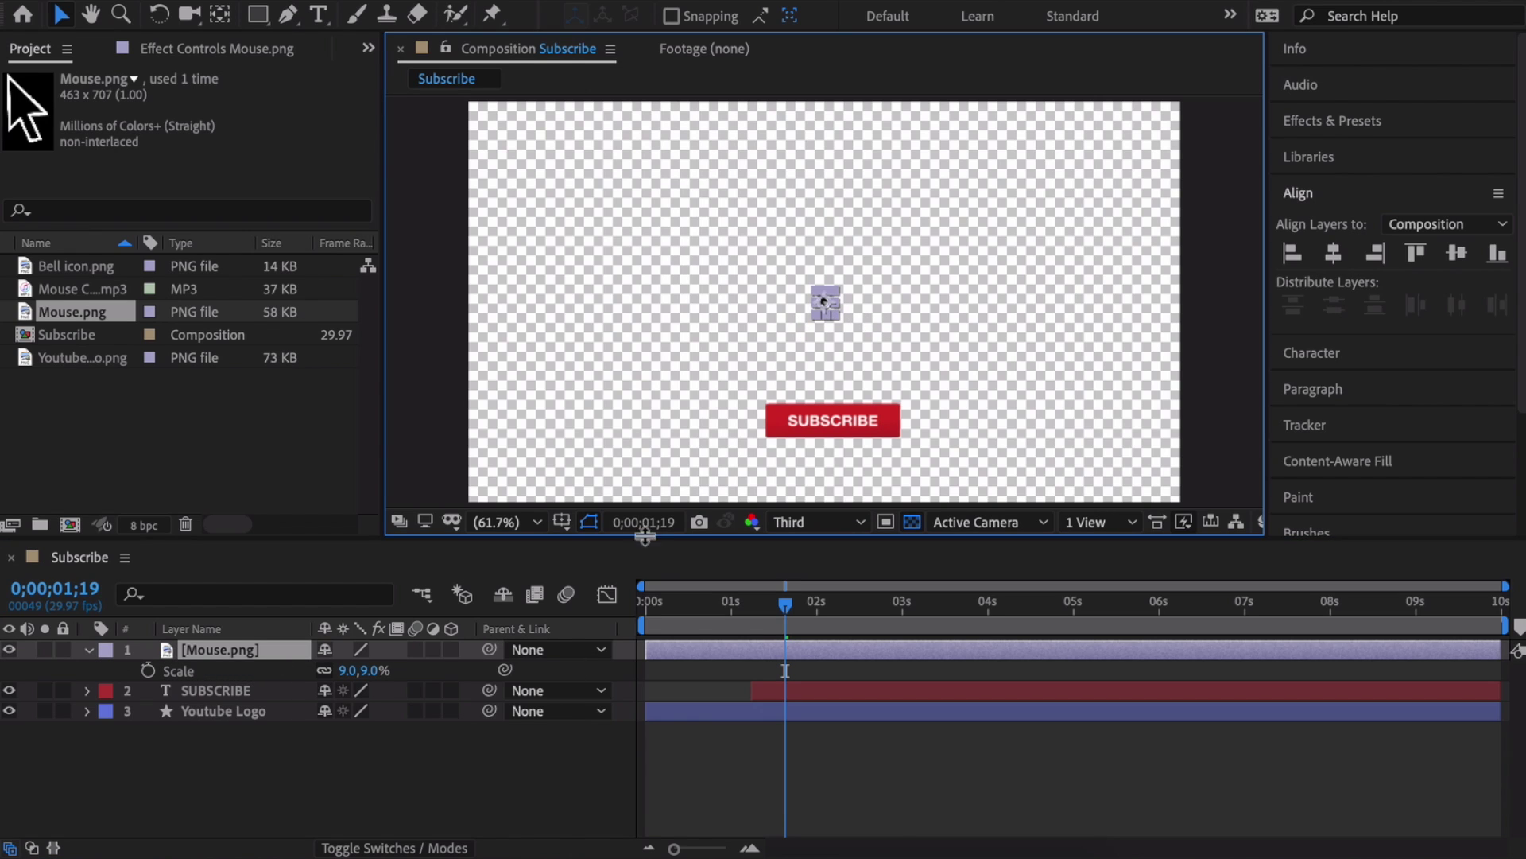
Step: Position Mouse.png just below the frame at 976.2, 1129.0 and trim its layer start to 0;00;01;07
{"action": "key", "text": "p"}
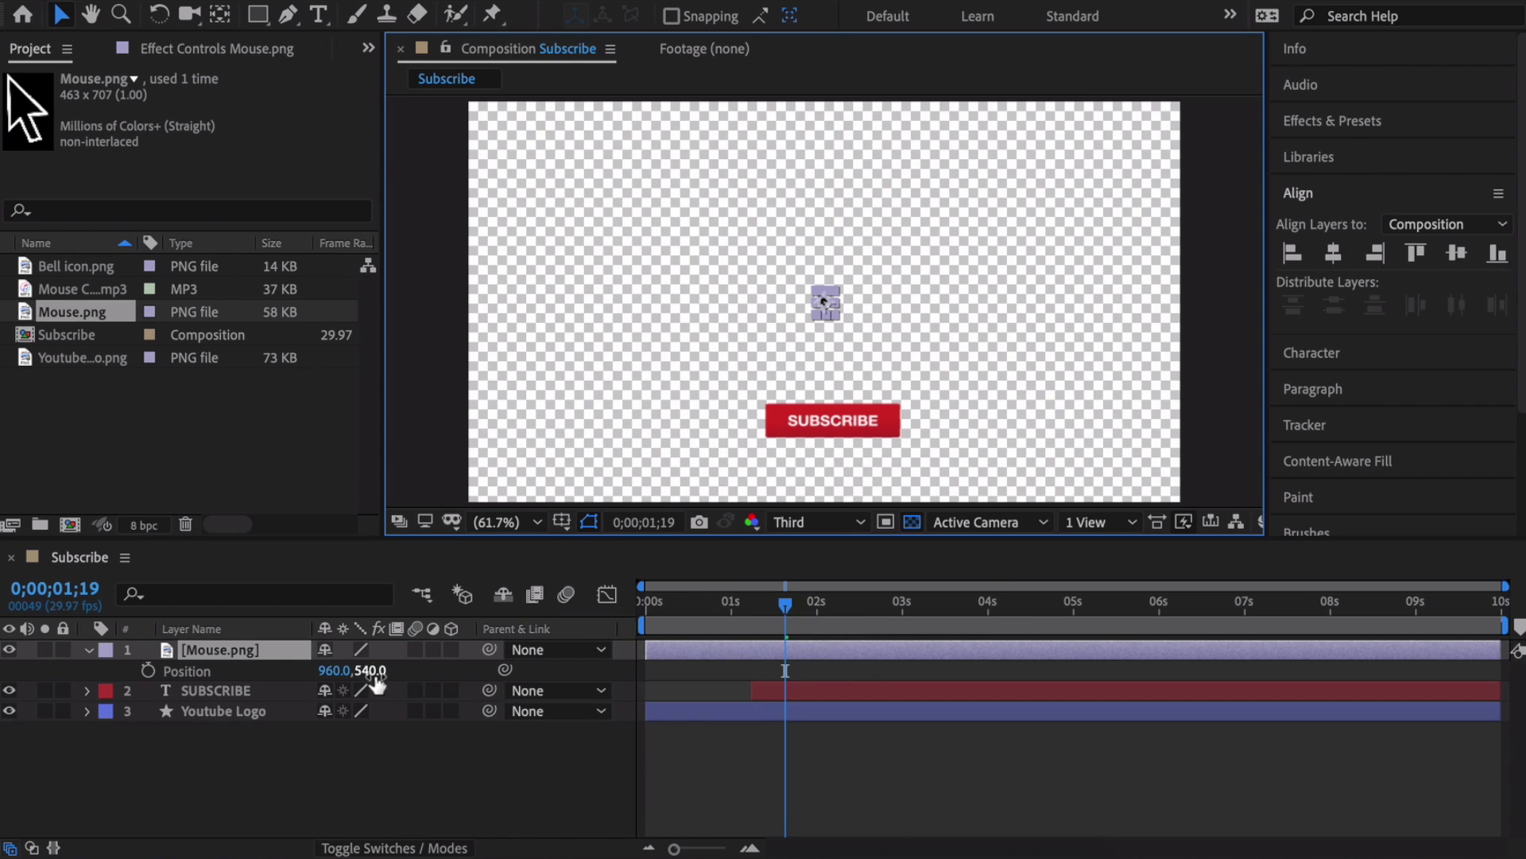
{"action": "left_click_drag", "start_coordinate": [370, 676], "coordinate": [1069, 682]}
{"action": "left_click_drag", "start_coordinate": [825, 434], "coordinate": [831, 445]}
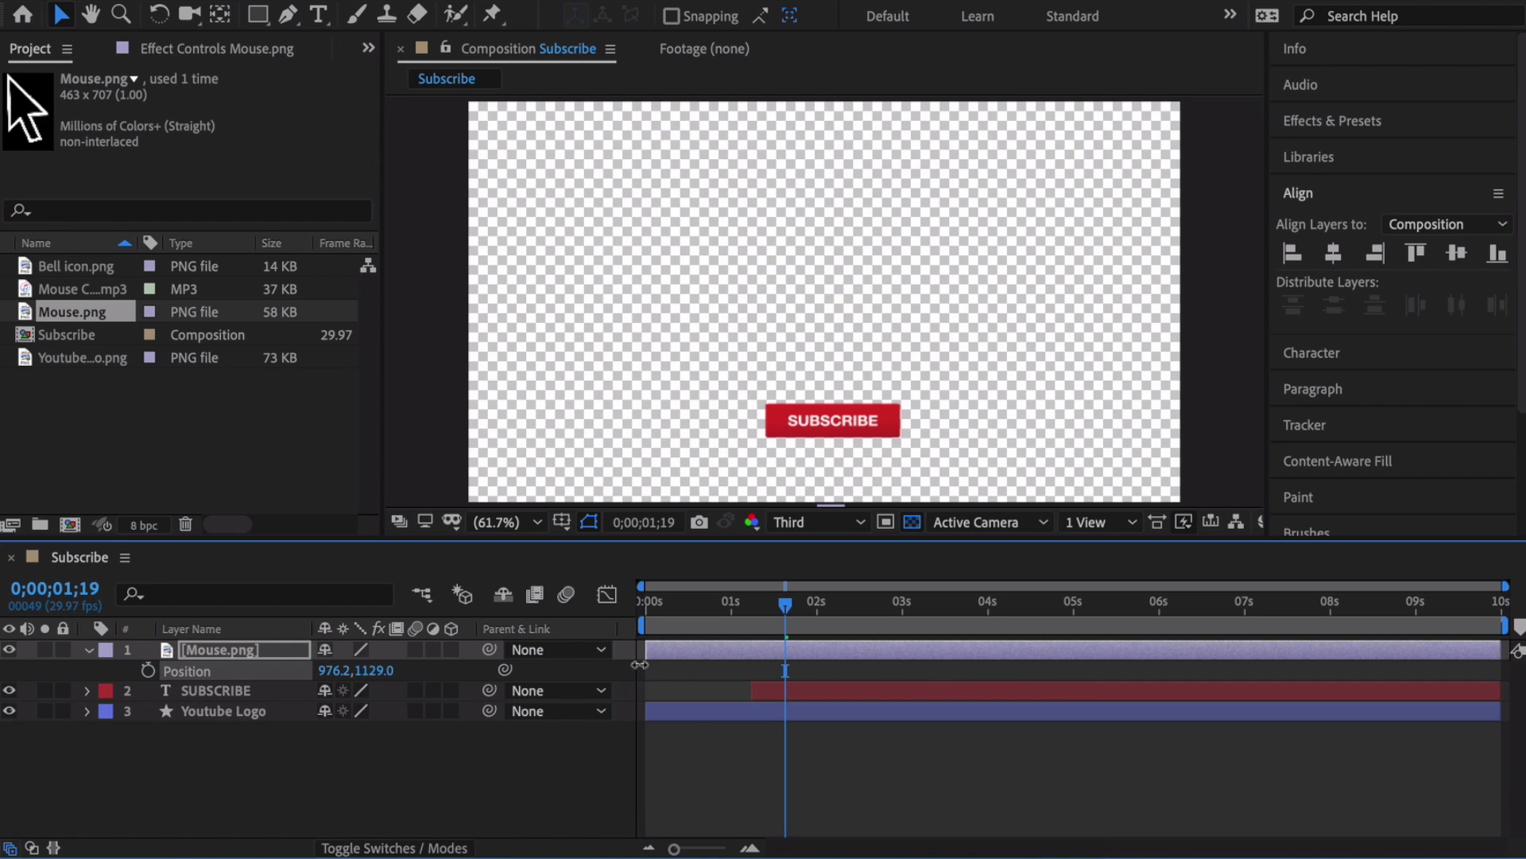
{"action": "left_click_drag", "start_coordinate": [785, 604], "coordinate": [754, 604]}
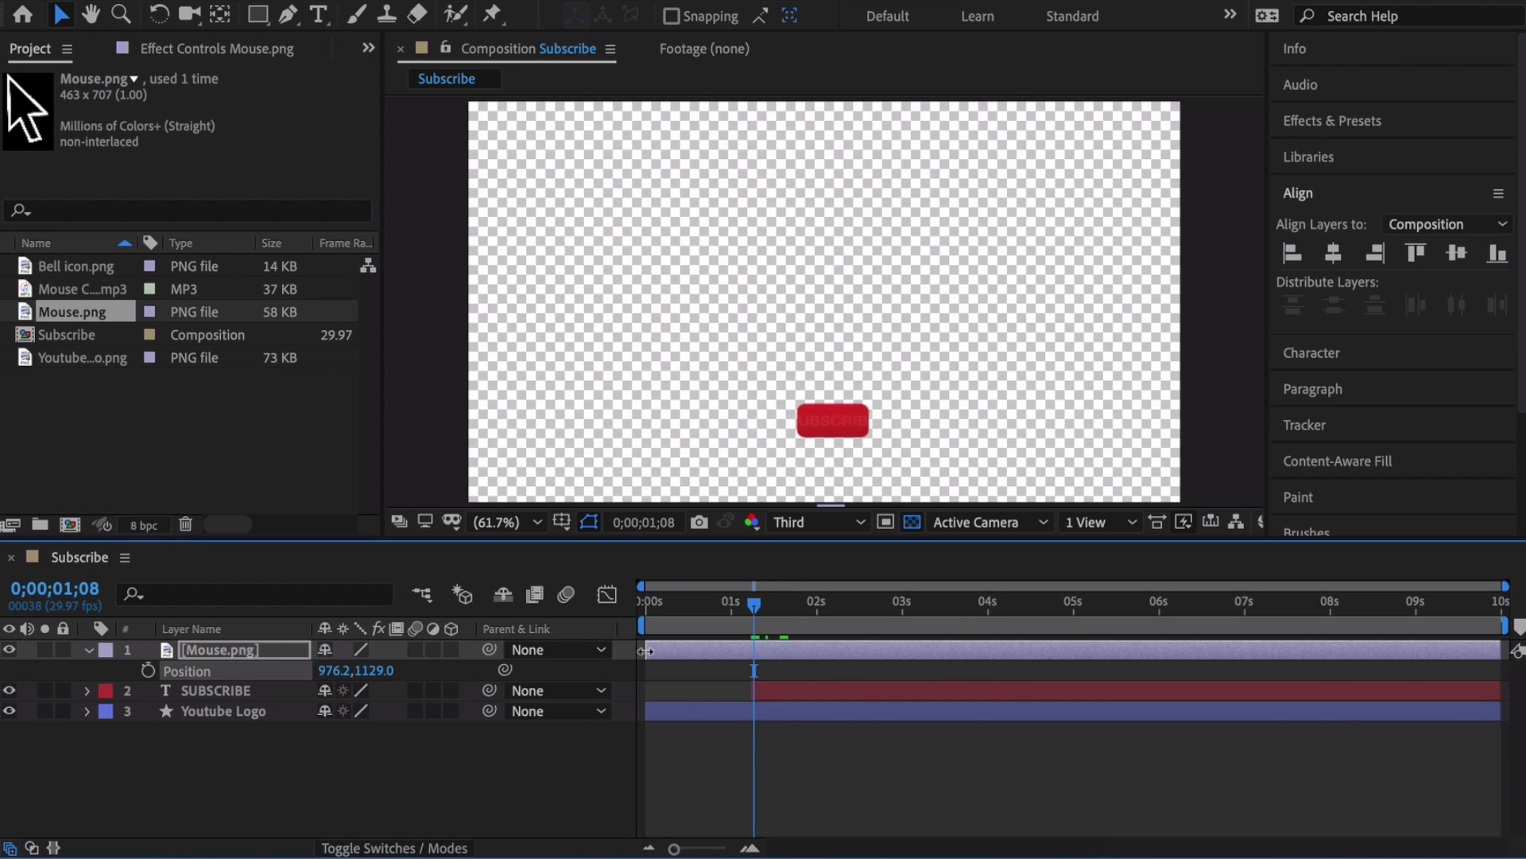
{"action": "left_click_drag", "start_coordinate": [646, 650], "coordinate": [756, 613]}
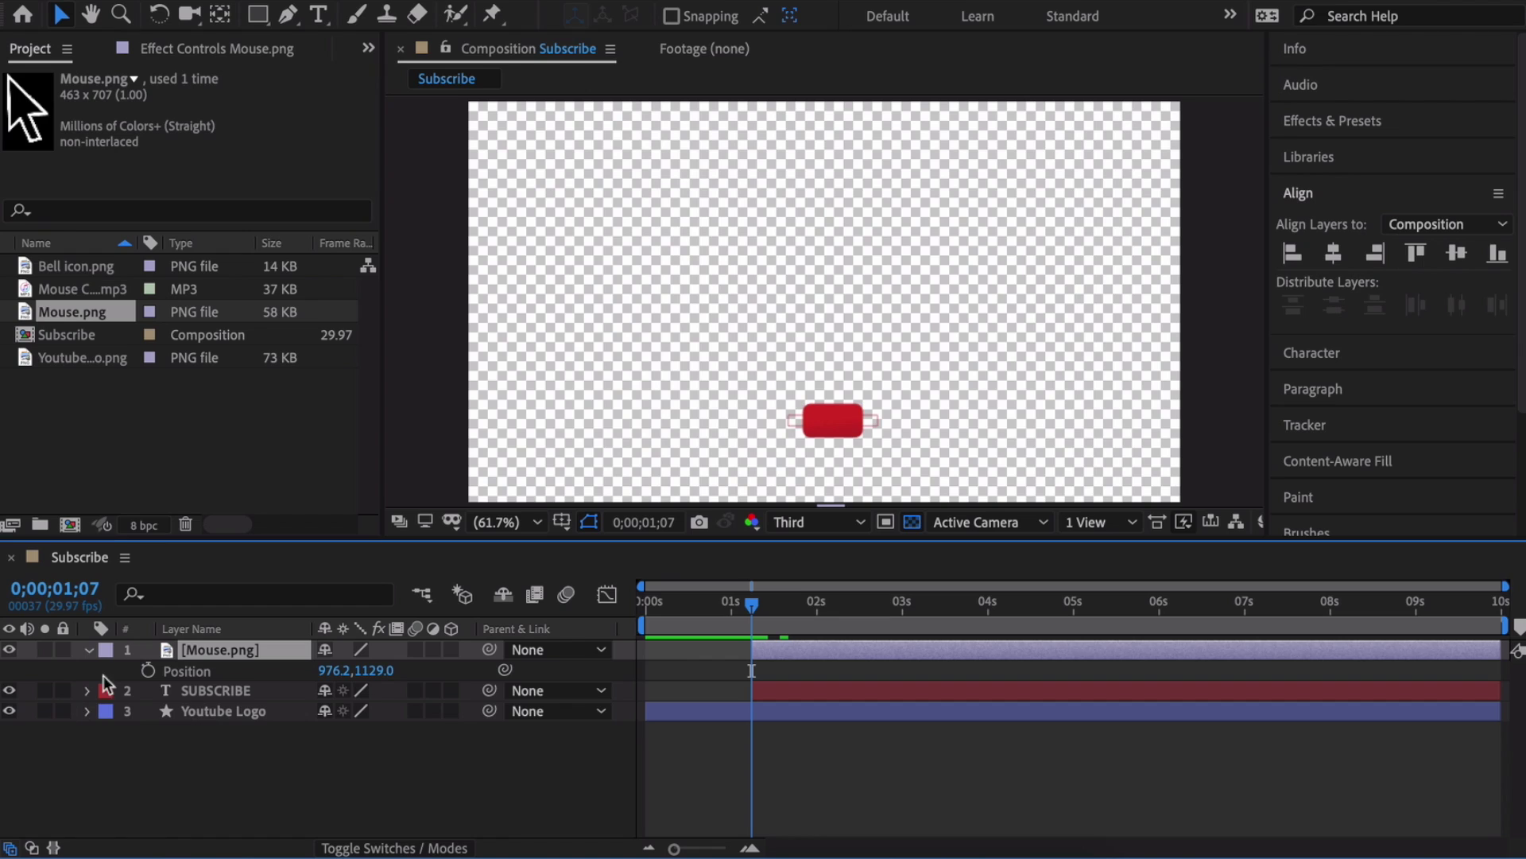
Step: Create a position keyframe for Mouse.png and move it to 0;00;01;23
{"action": "left_click", "coordinate": [148, 669]}
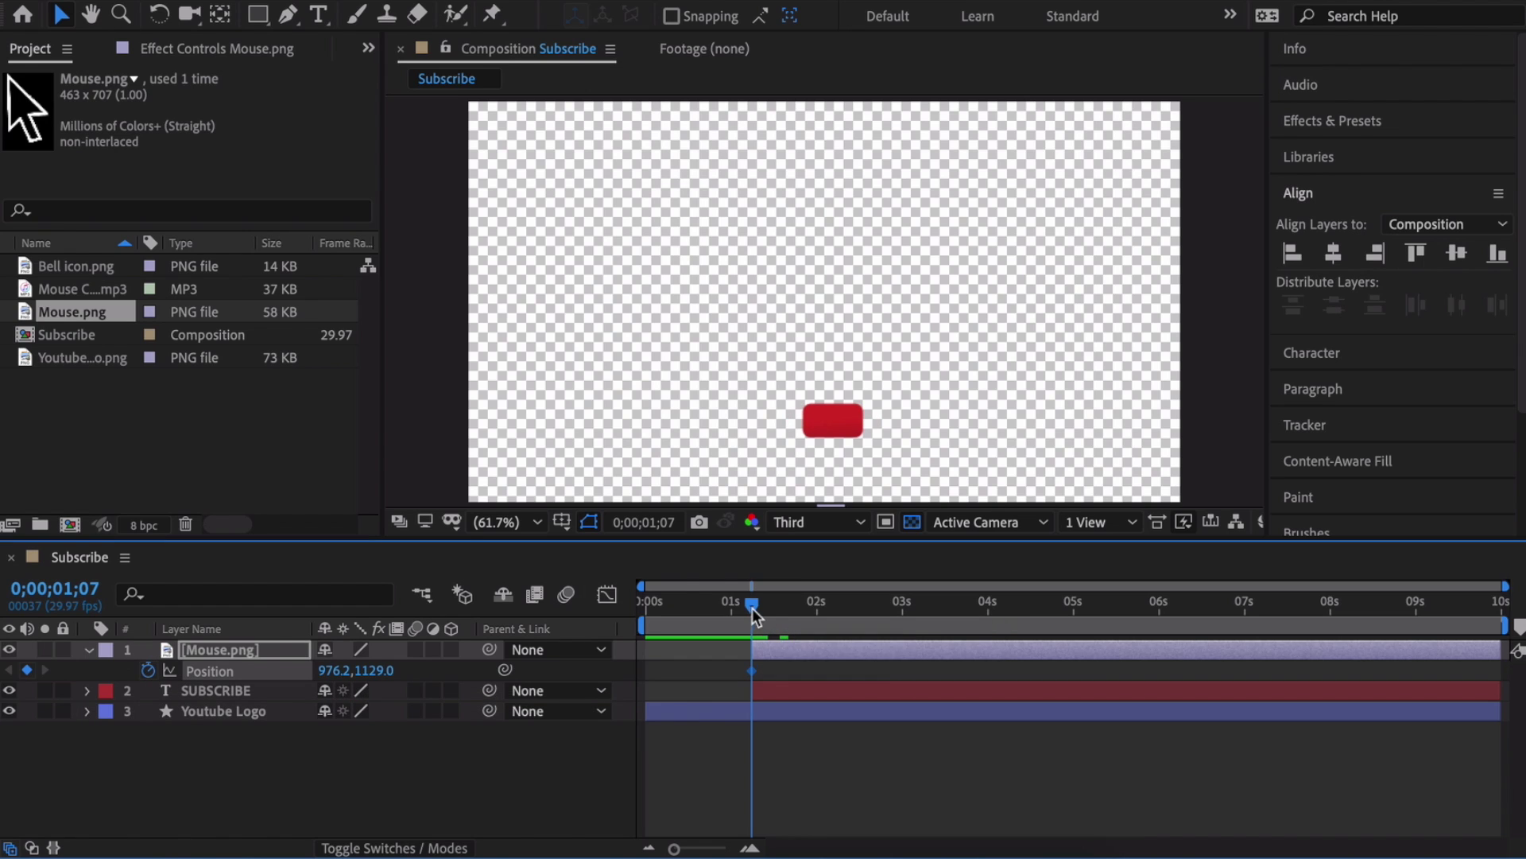
{"action": "left_click_drag", "start_coordinate": [752, 608], "coordinate": [795, 608]}
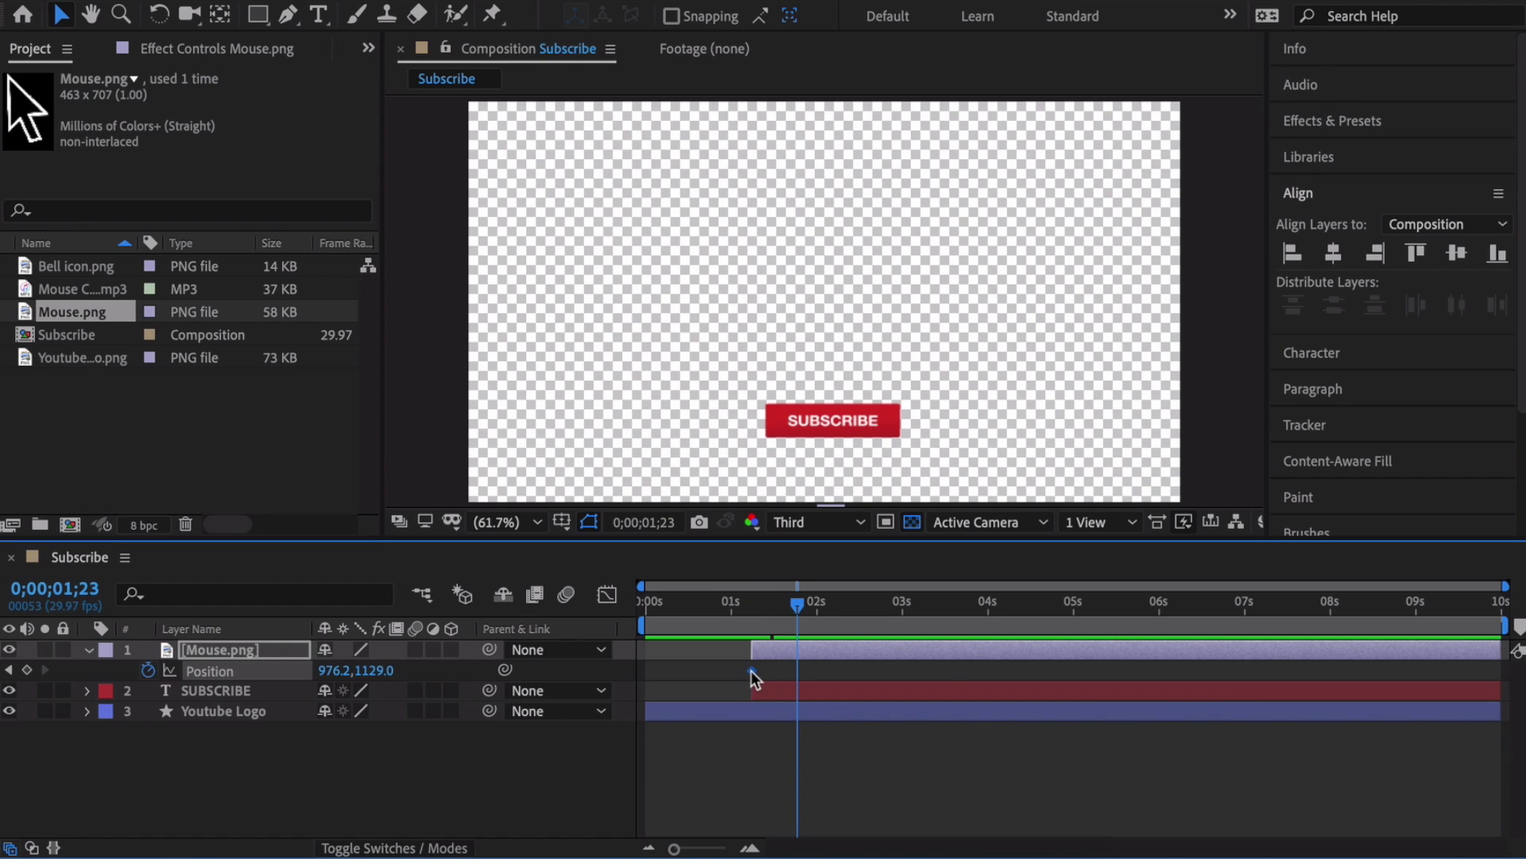
{"action": "left_click_drag", "start_coordinate": [751, 670], "coordinate": [795, 670]}
Step: Raise Mouse.png onto the button at 976.2, 910.0 with a position keyframe at 0;00;02;07 and preview the motion
{"action": "left_click_drag", "start_coordinate": [799, 605], "coordinate": [837, 607]}
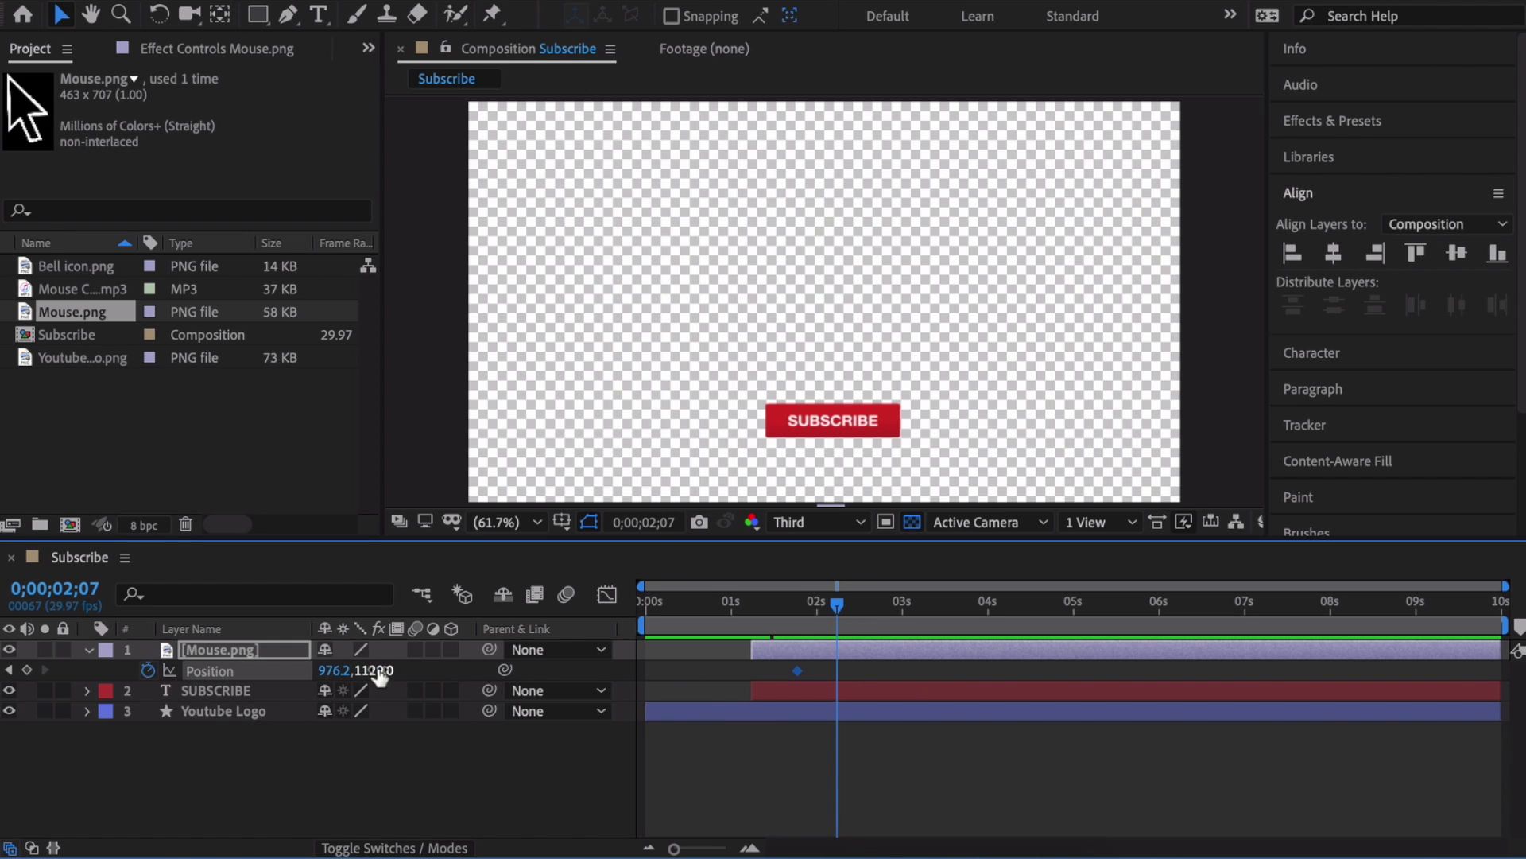
{"action": "left_click_drag", "start_coordinate": [380, 674], "coordinate": [106, 670]}
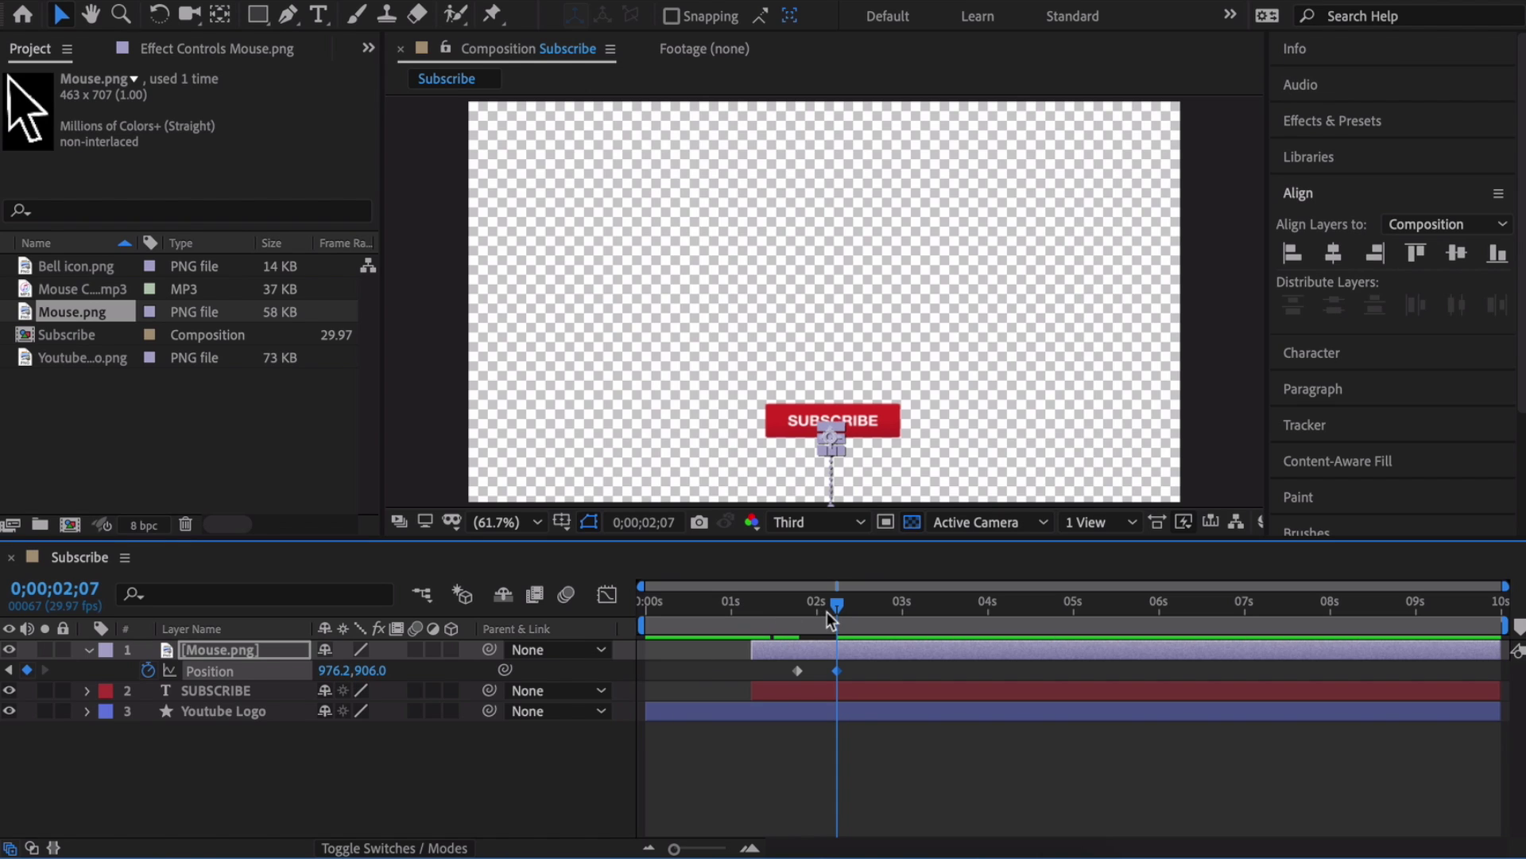
{"action": "left_click_drag", "start_coordinate": [830, 608], "coordinate": [770, 609]}
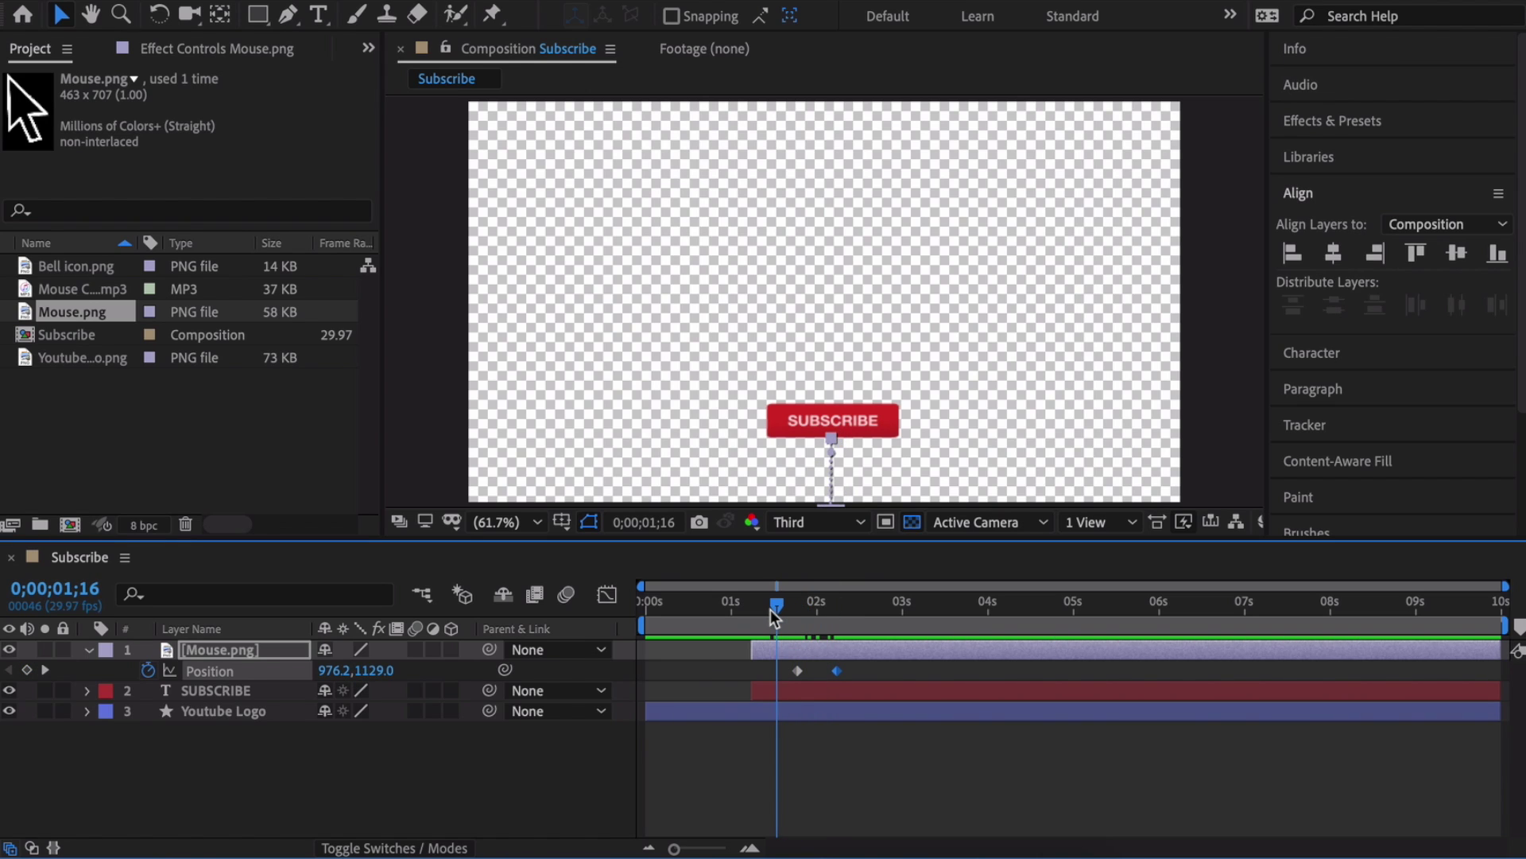
{"action": "key", "text": "k"}
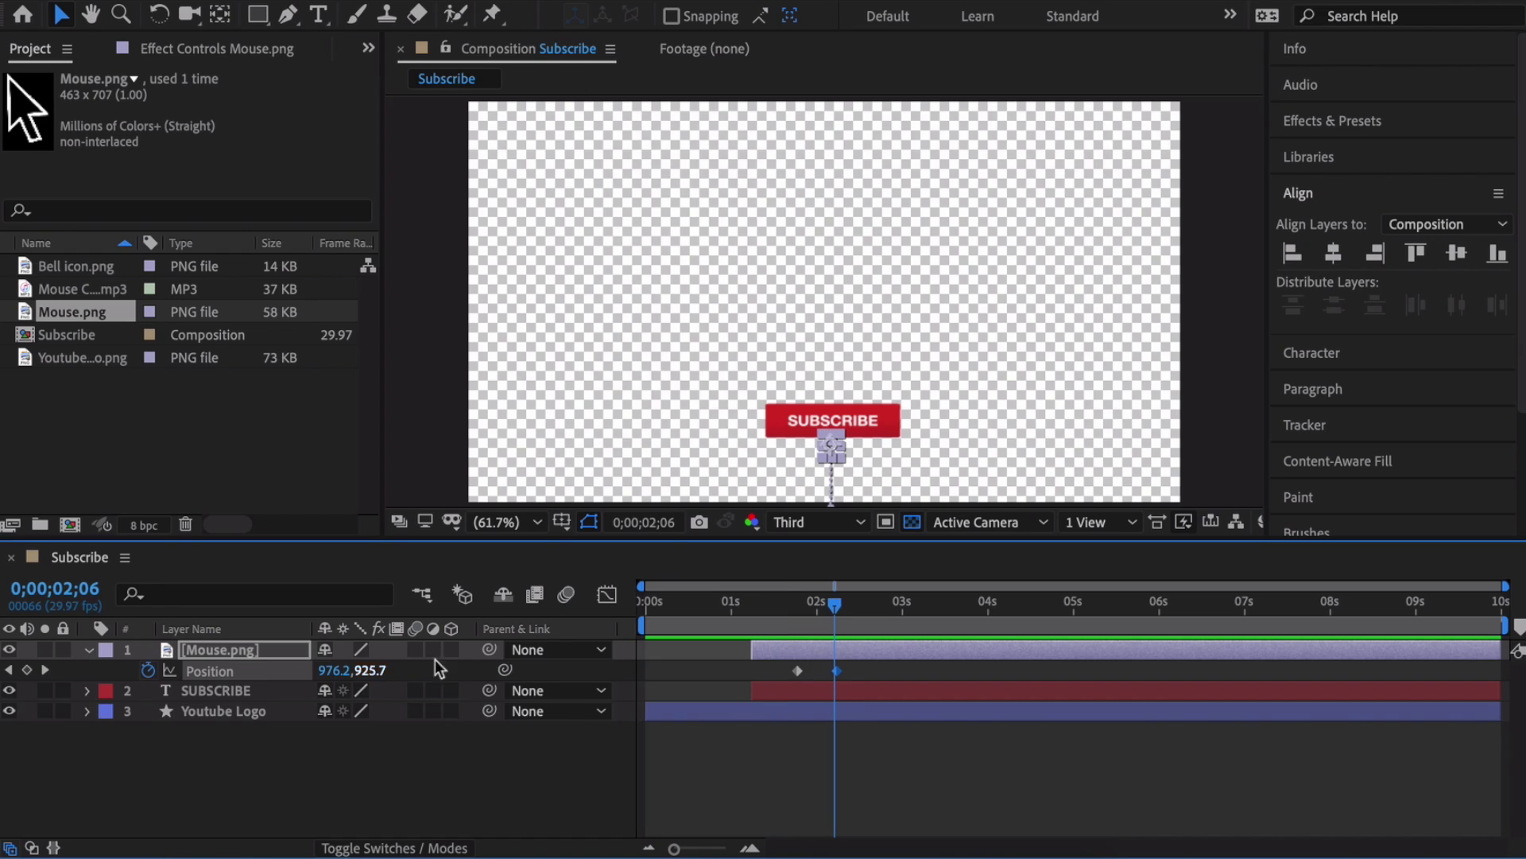
Step: In the speed graph, bring Mouse.png's last position keyframe to zero speed with a long incoming ease handle, and preview it
{"action": "left_click", "coordinate": [610, 592]}
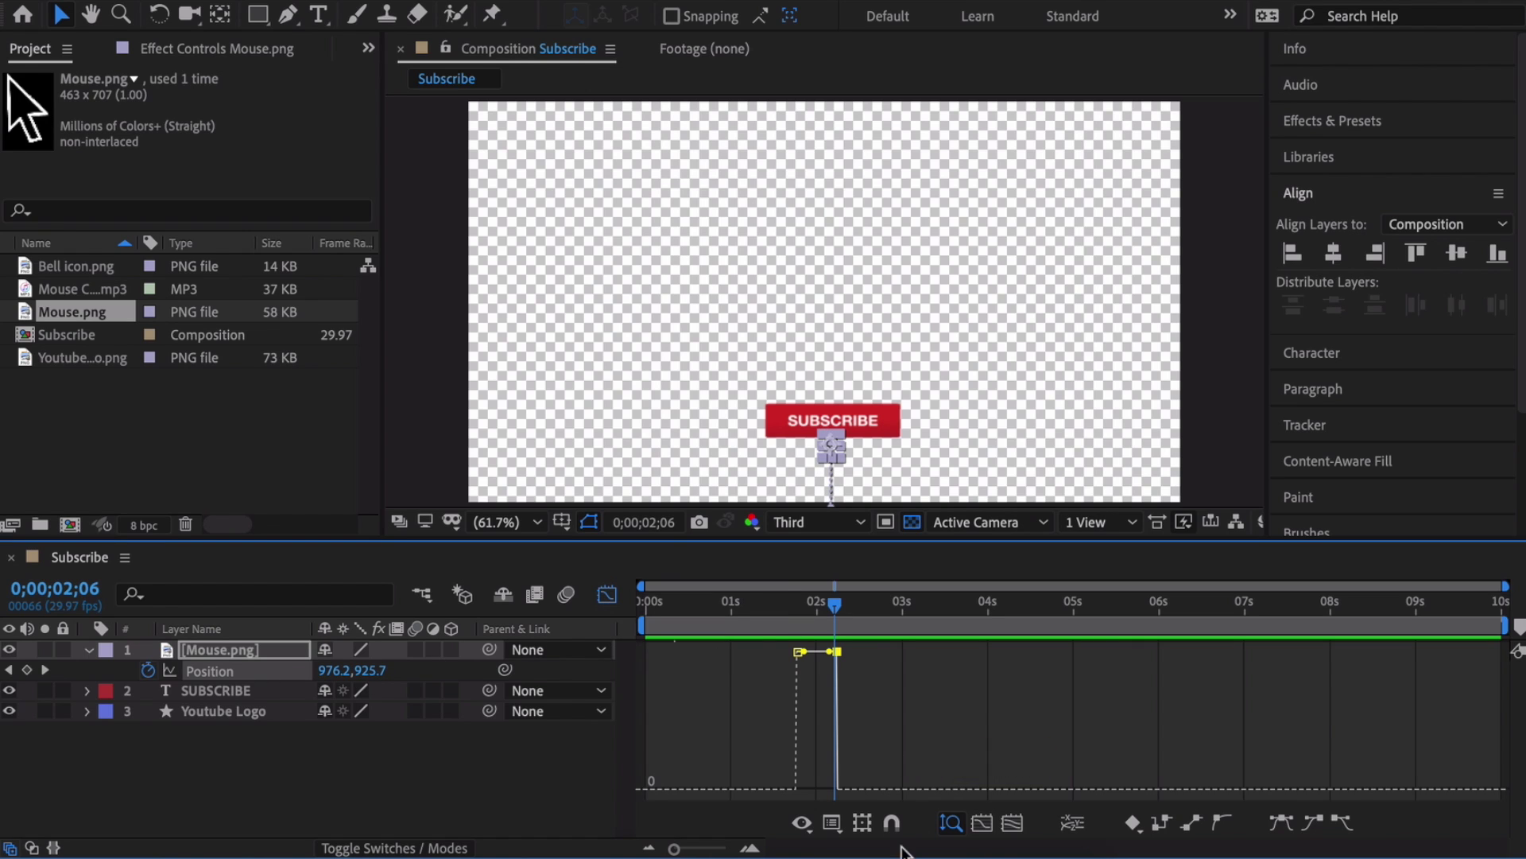
{"action": "left_click", "coordinate": [710, 849]}
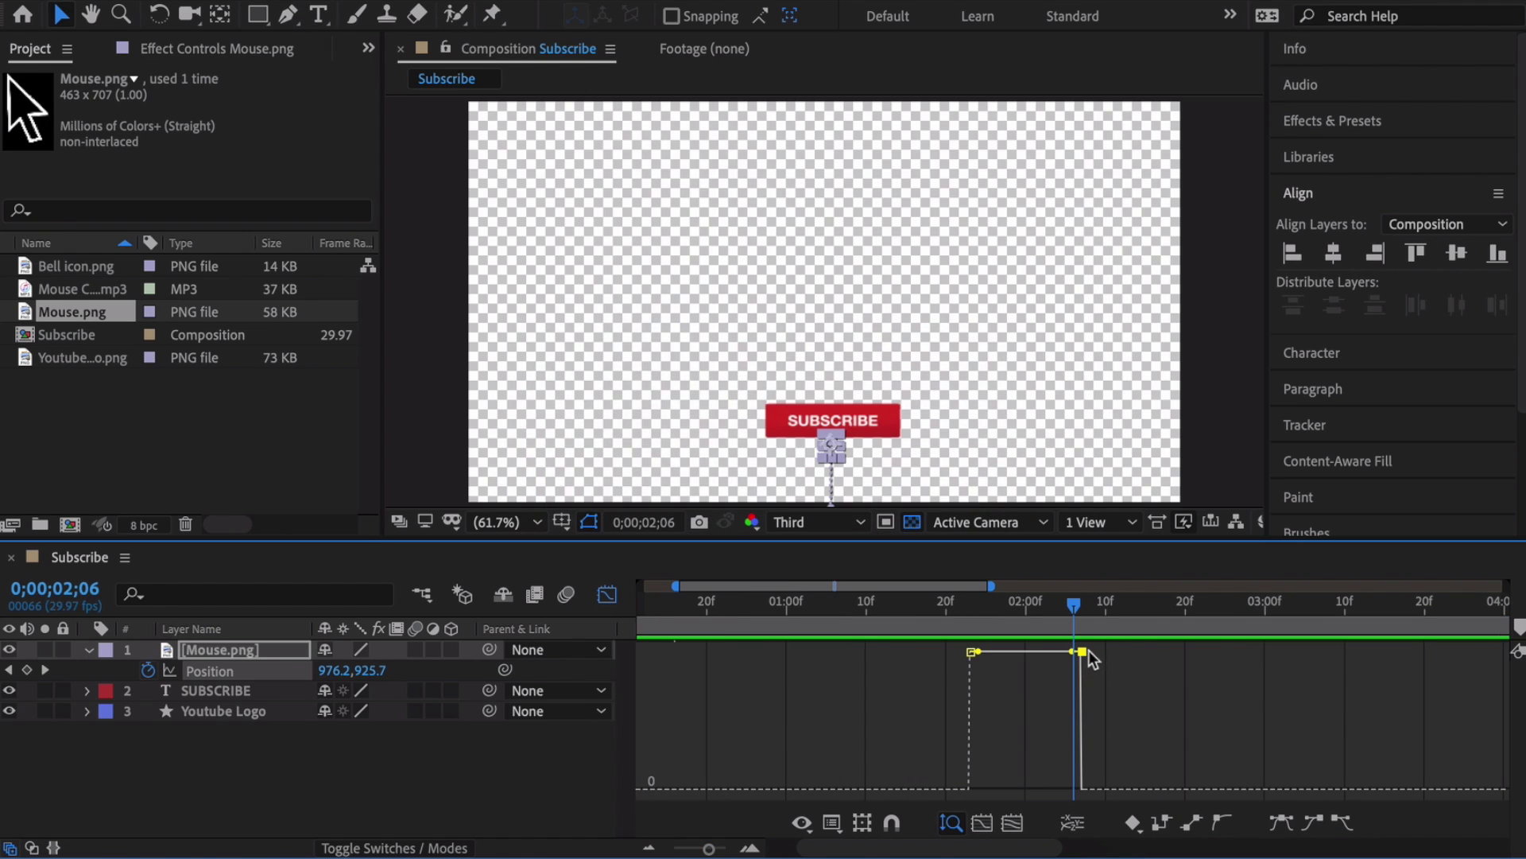
{"action": "left_click_drag", "start_coordinate": [1081, 651], "coordinate": [1032, 787]}
{"action": "key", "text": "space"}
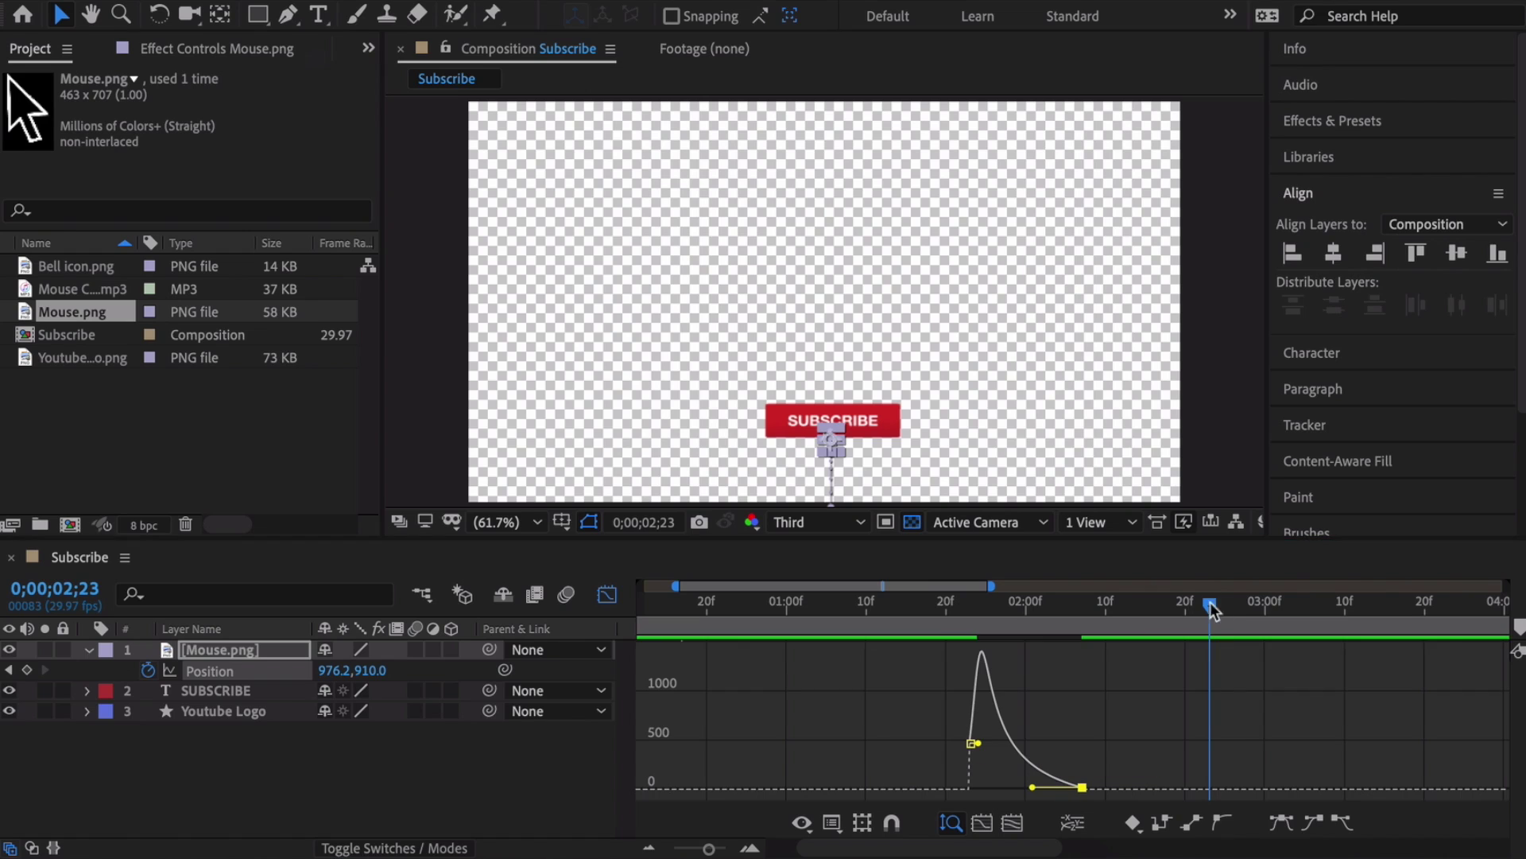
Step: Play back the cursor's eased rise onto the button from before its first position keyframe
{"action": "left_click_drag", "start_coordinate": [1210, 610], "coordinate": [949, 616]}
{"action": "key", "text": "space"}
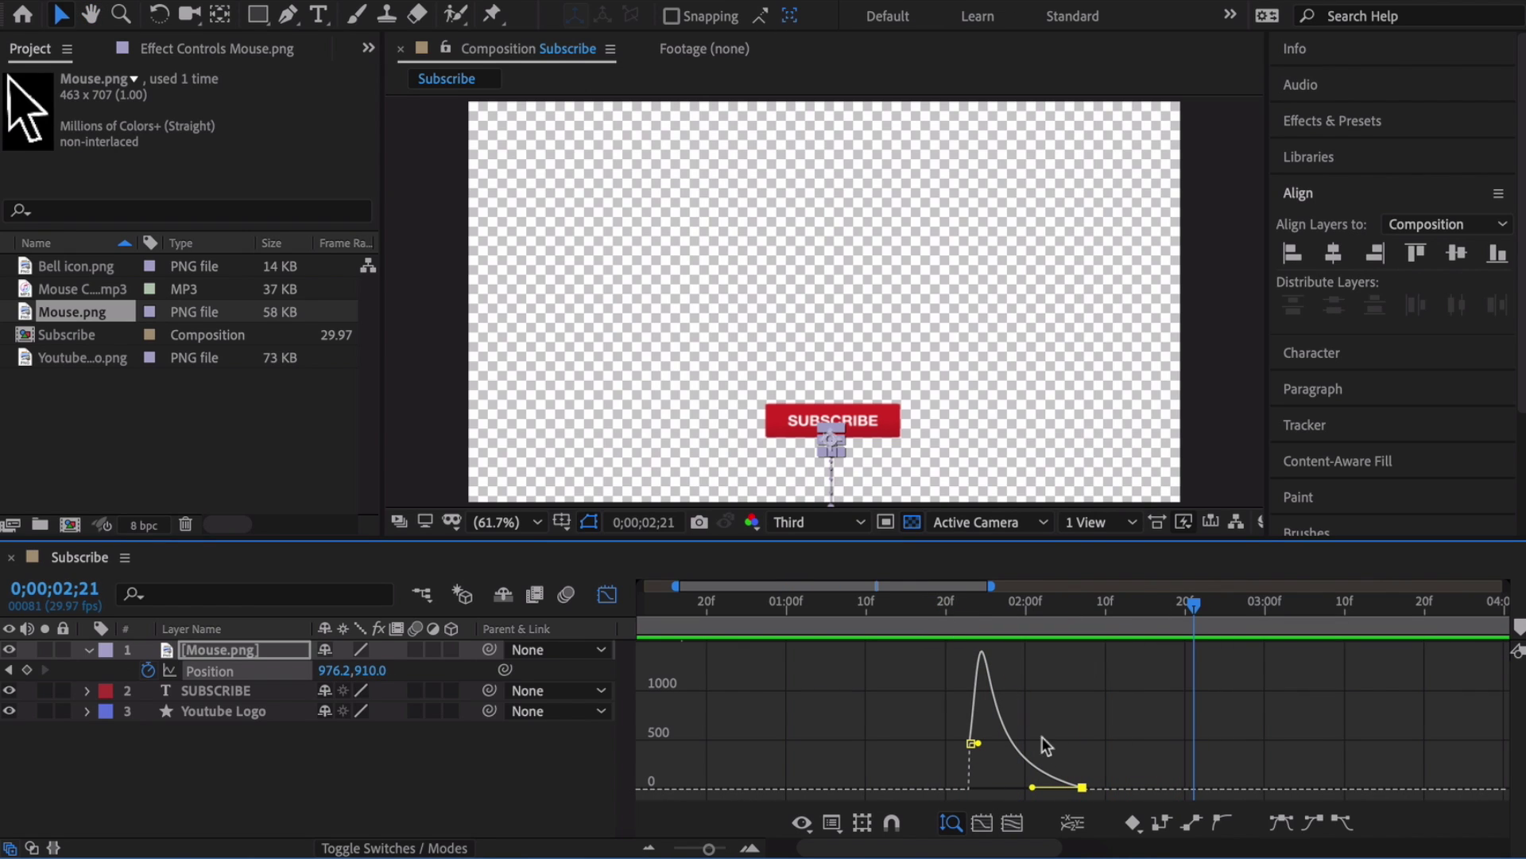
{"action": "mouse_move", "coordinate": [1083, 789]}
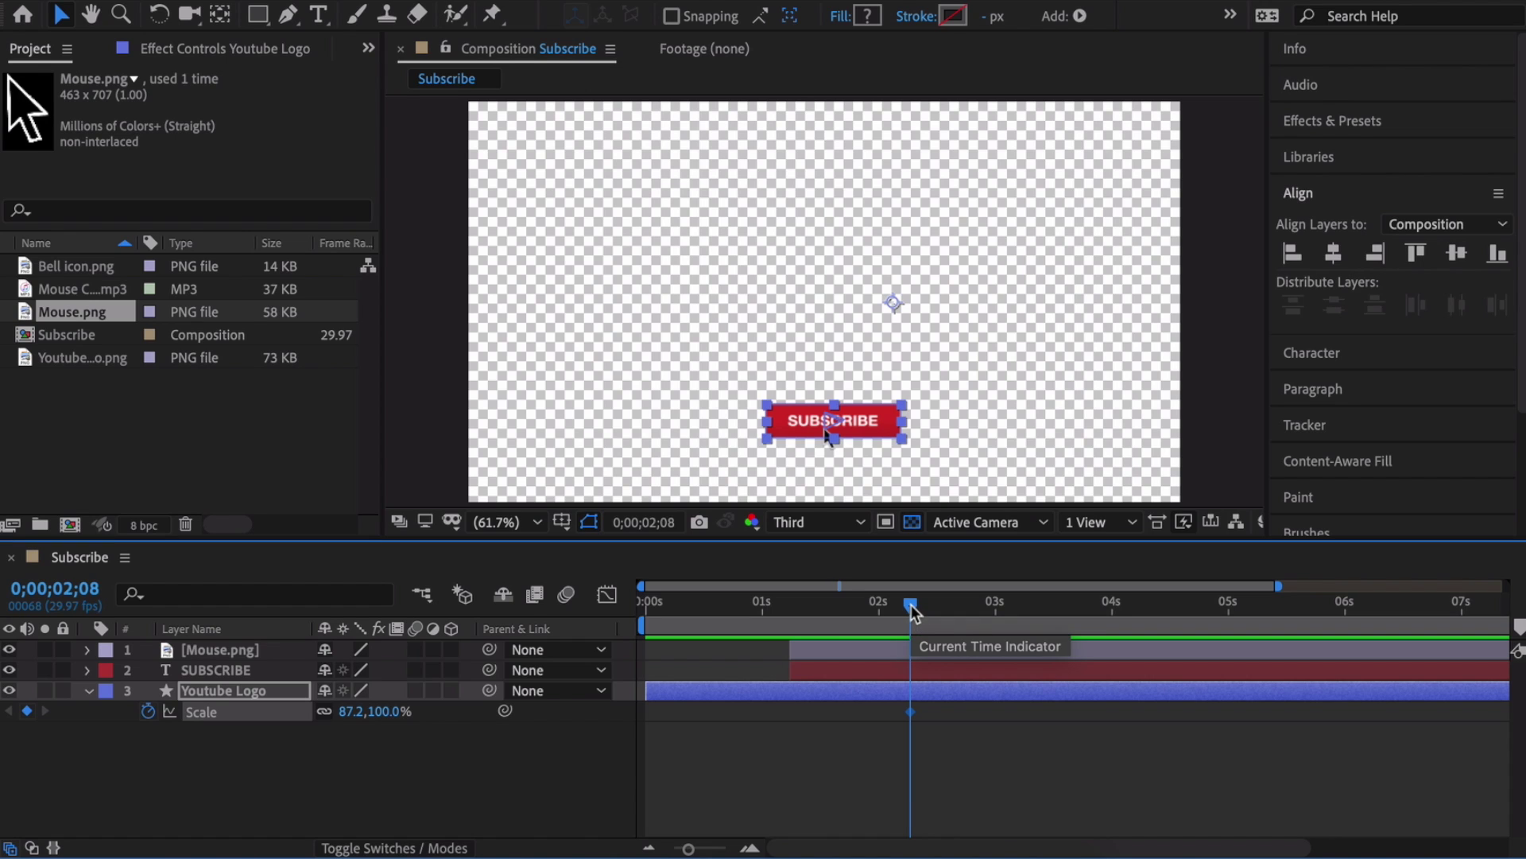
Step: Shrink Youtube Logo to a scale of 84.2, 96.6% with a keyframe at 0;00;02;11
{"action": "left_click_drag", "start_coordinate": [911, 604], "coordinate": [922, 606]}
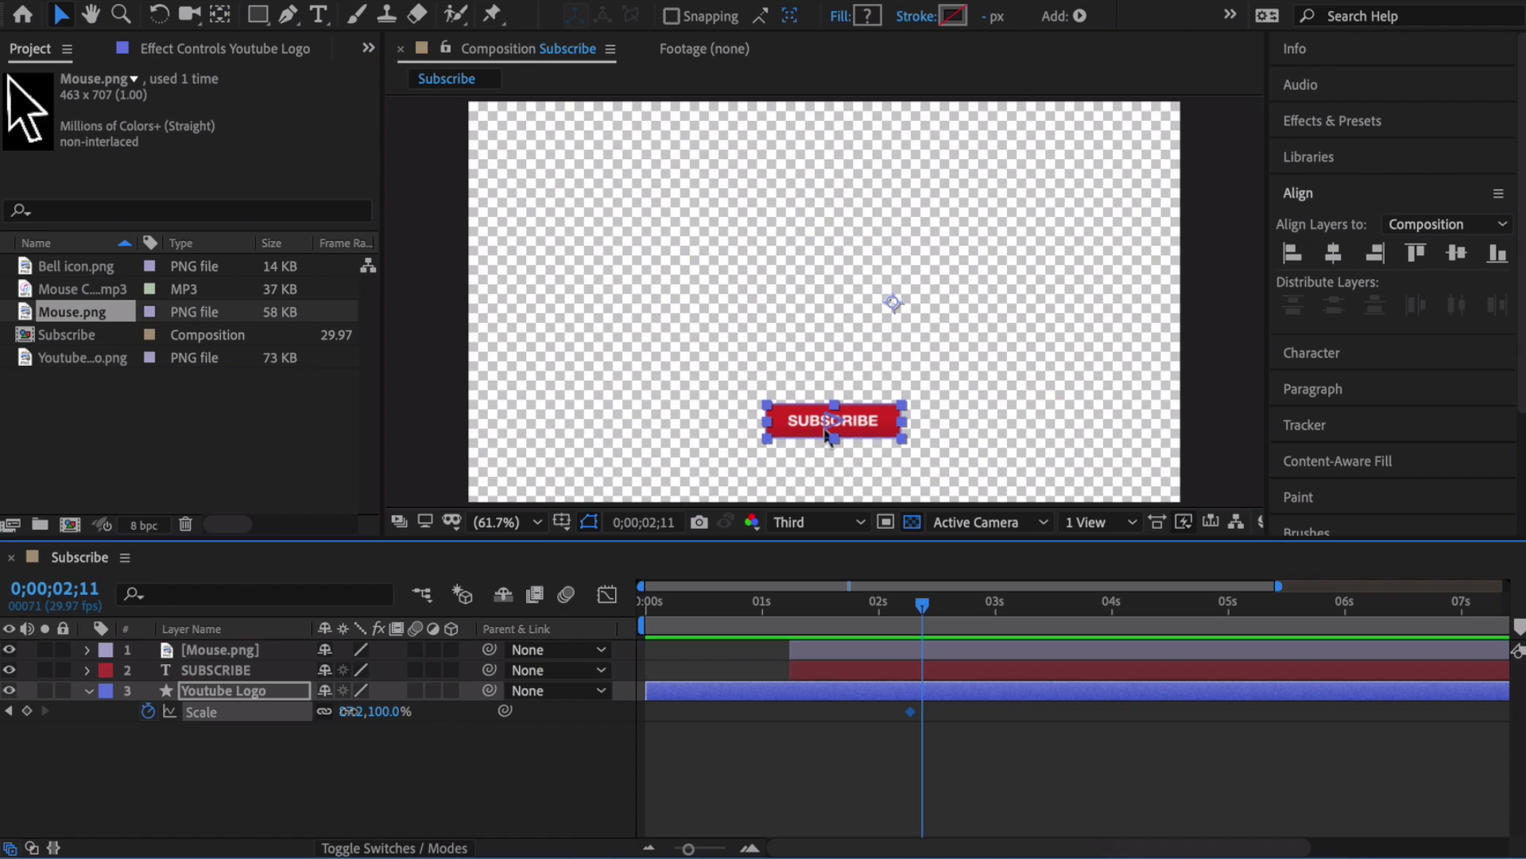
{"action": "left_click_drag", "start_coordinate": [348, 711], "coordinate": [345, 711]}
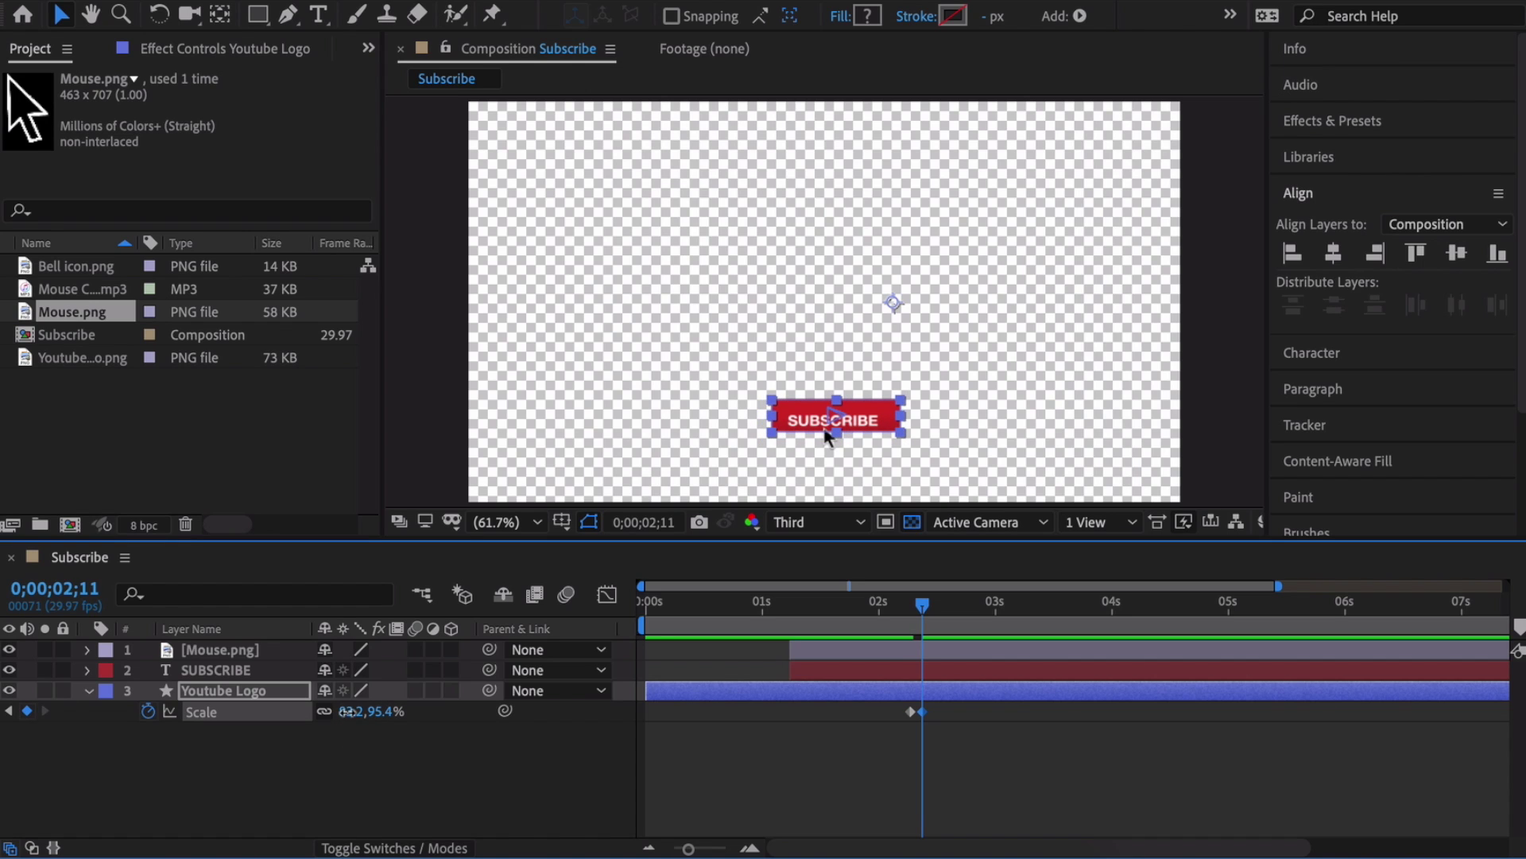
{"action": "left_click_drag", "start_coordinate": [827, 435], "coordinate": [828, 437]}
{"action": "left_click_drag", "start_coordinate": [350, 712], "coordinate": [347, 712]}
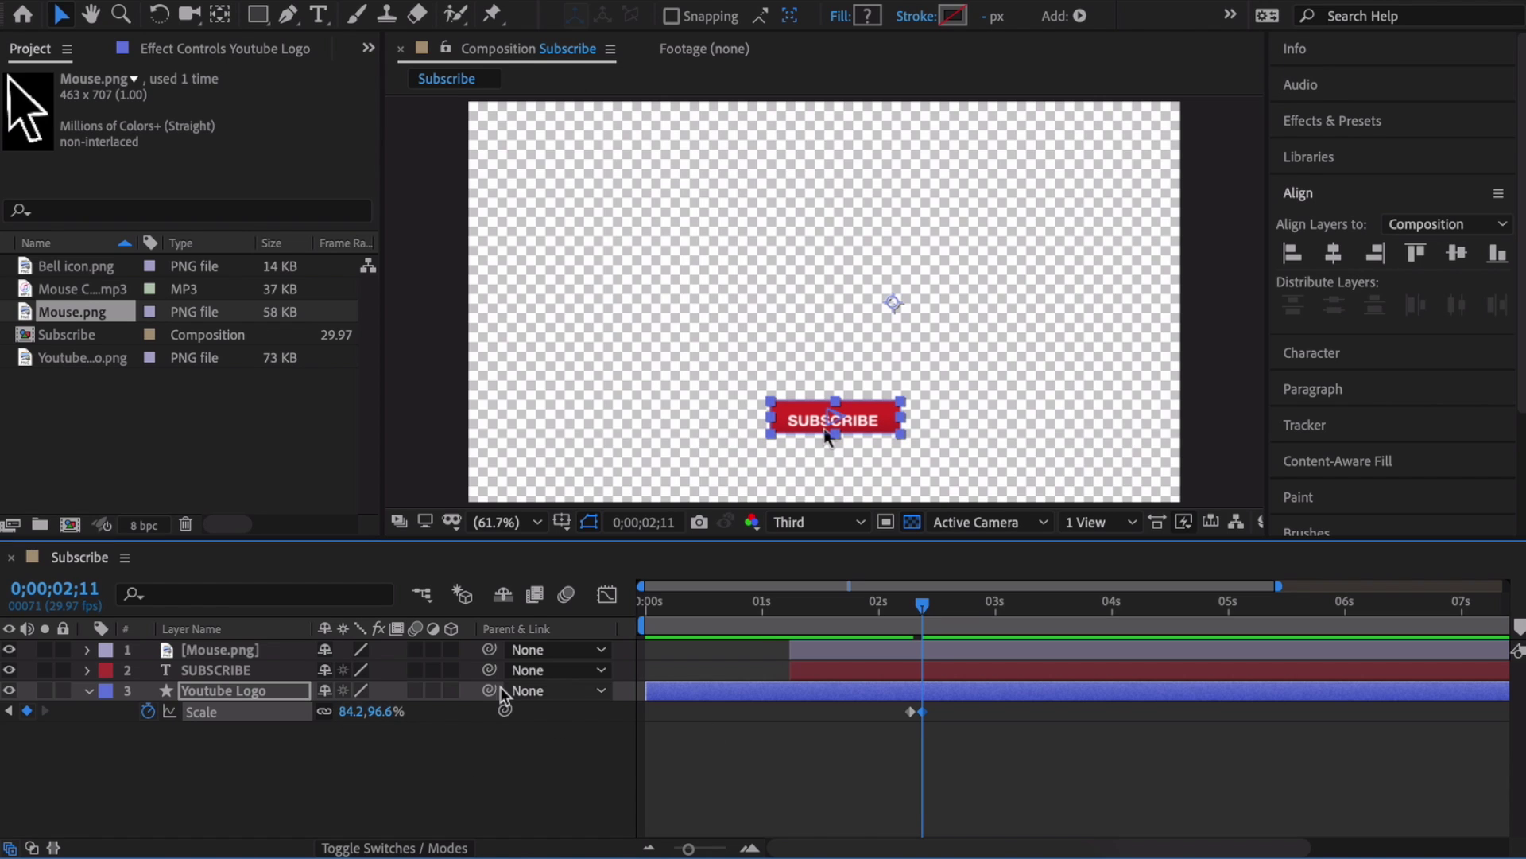
Step: Keyframe Youtube Logo's position at 0;00;02;08 and lower it to 1145.2, 552.0 at 0;00;02;11 to keep the shrunken bar aligned with the text
{"action": "left_click", "coordinate": [219, 689]}
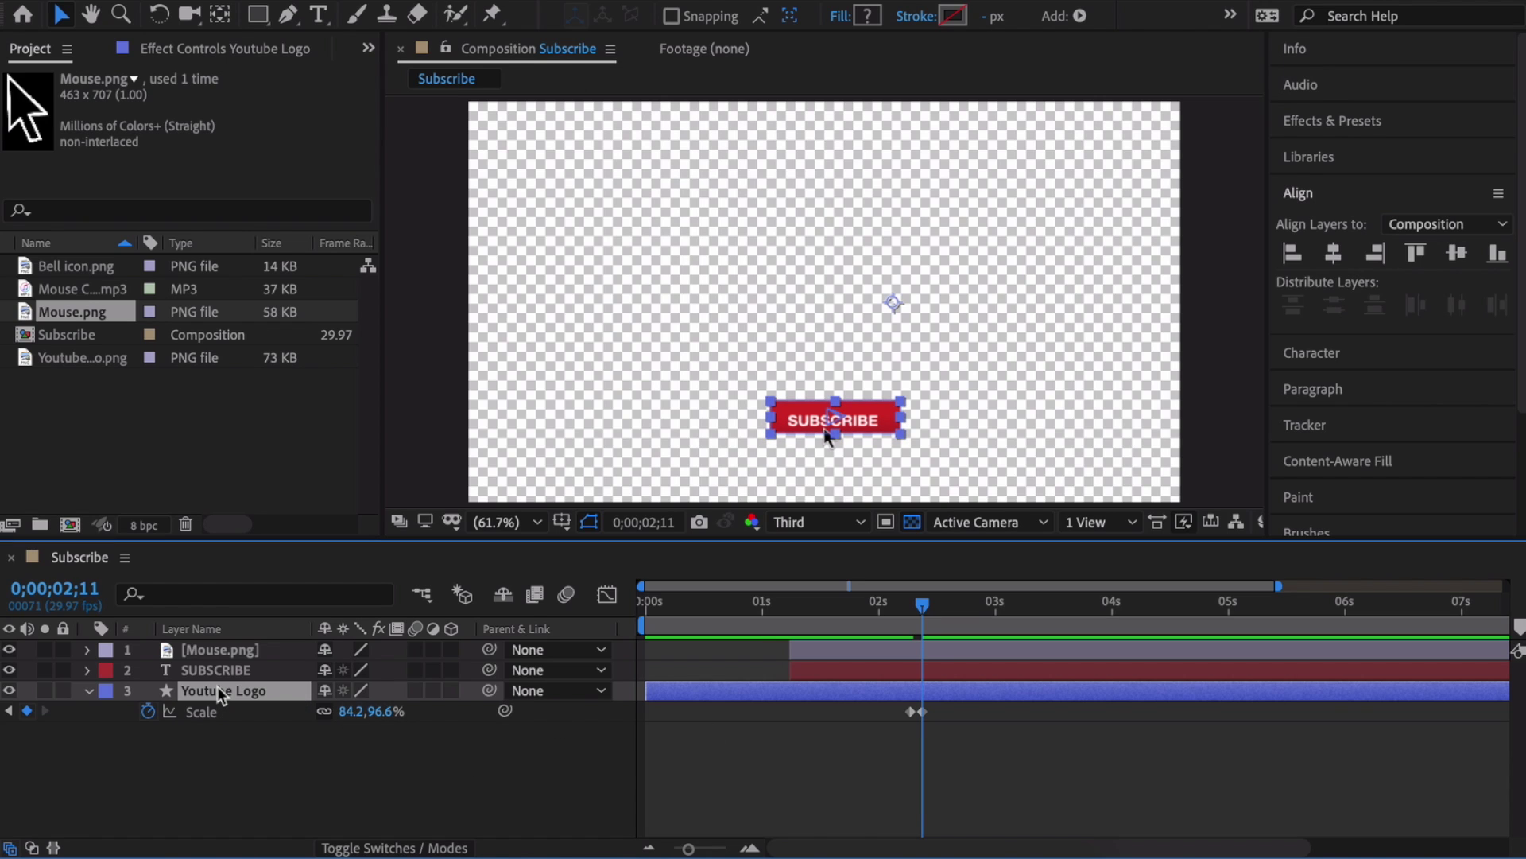
{"action": "key", "text": "shift+p"}
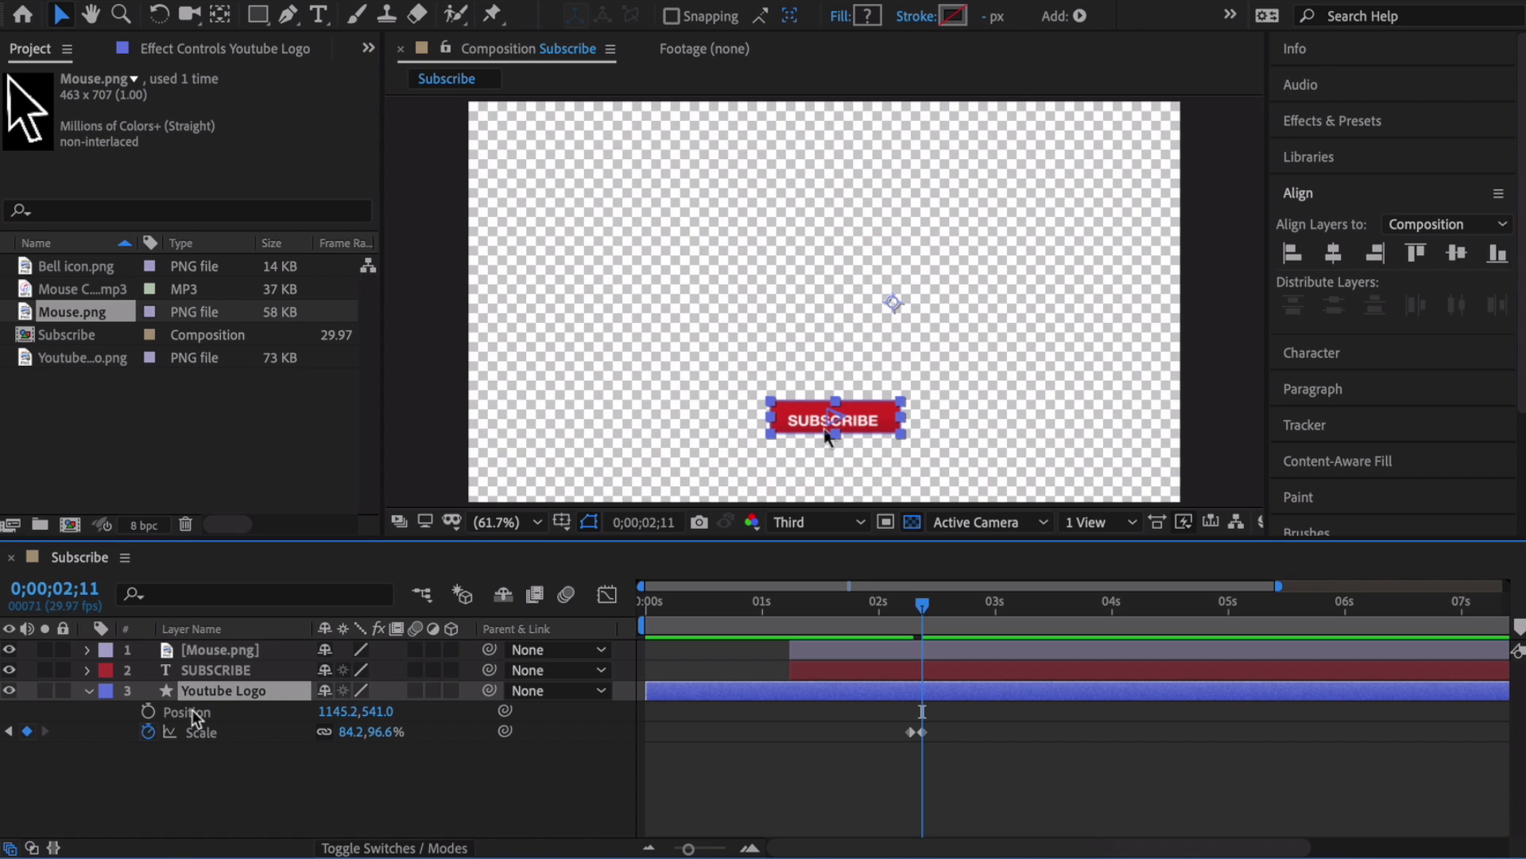
{"action": "left_click_drag", "start_coordinate": [921, 609], "coordinate": [912, 612]}
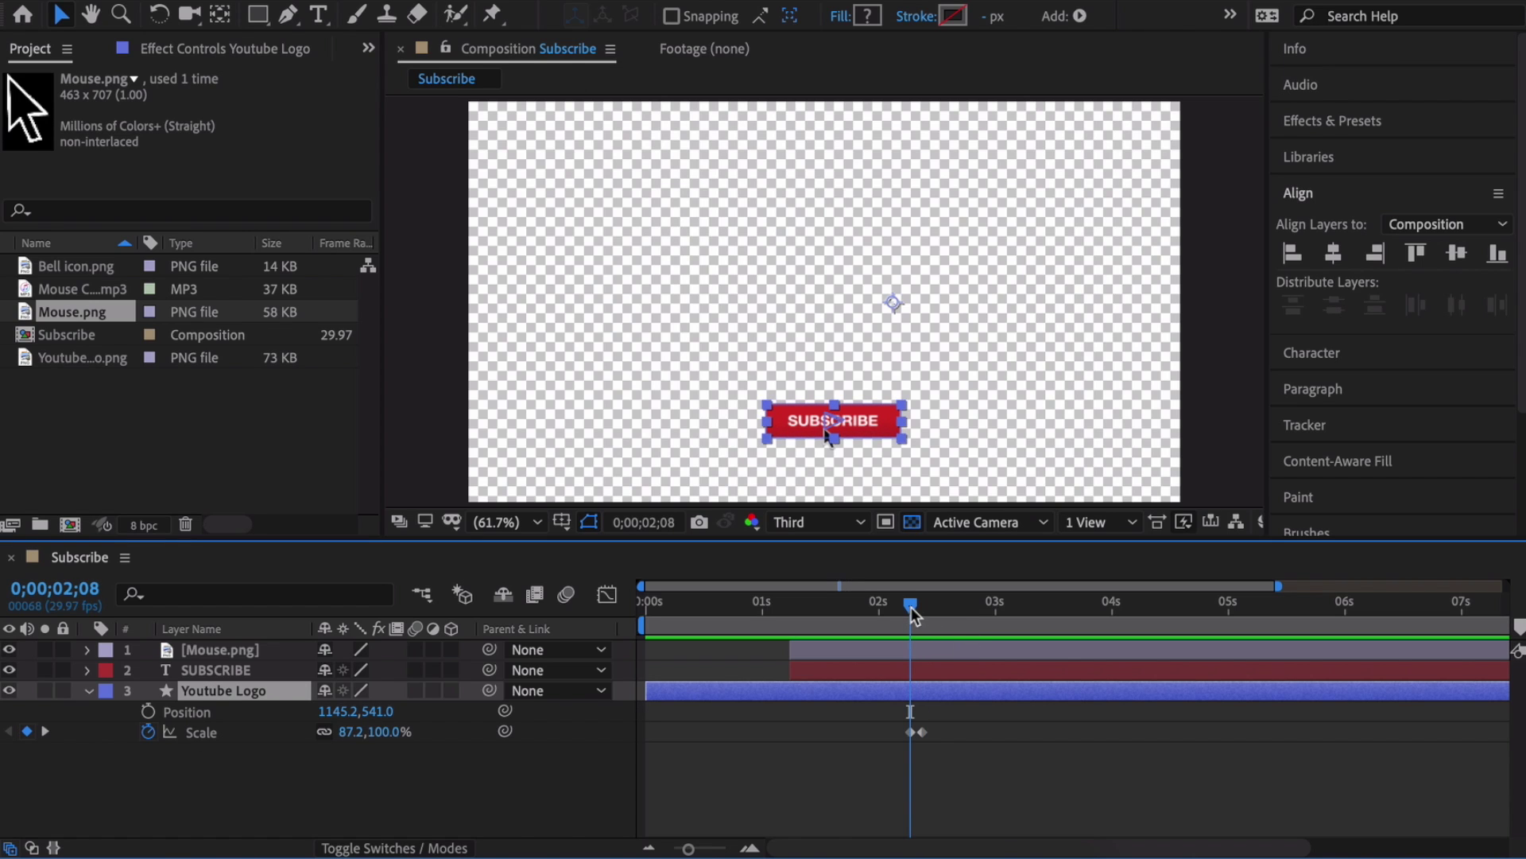
{"action": "left_click", "coordinate": [148, 713]}
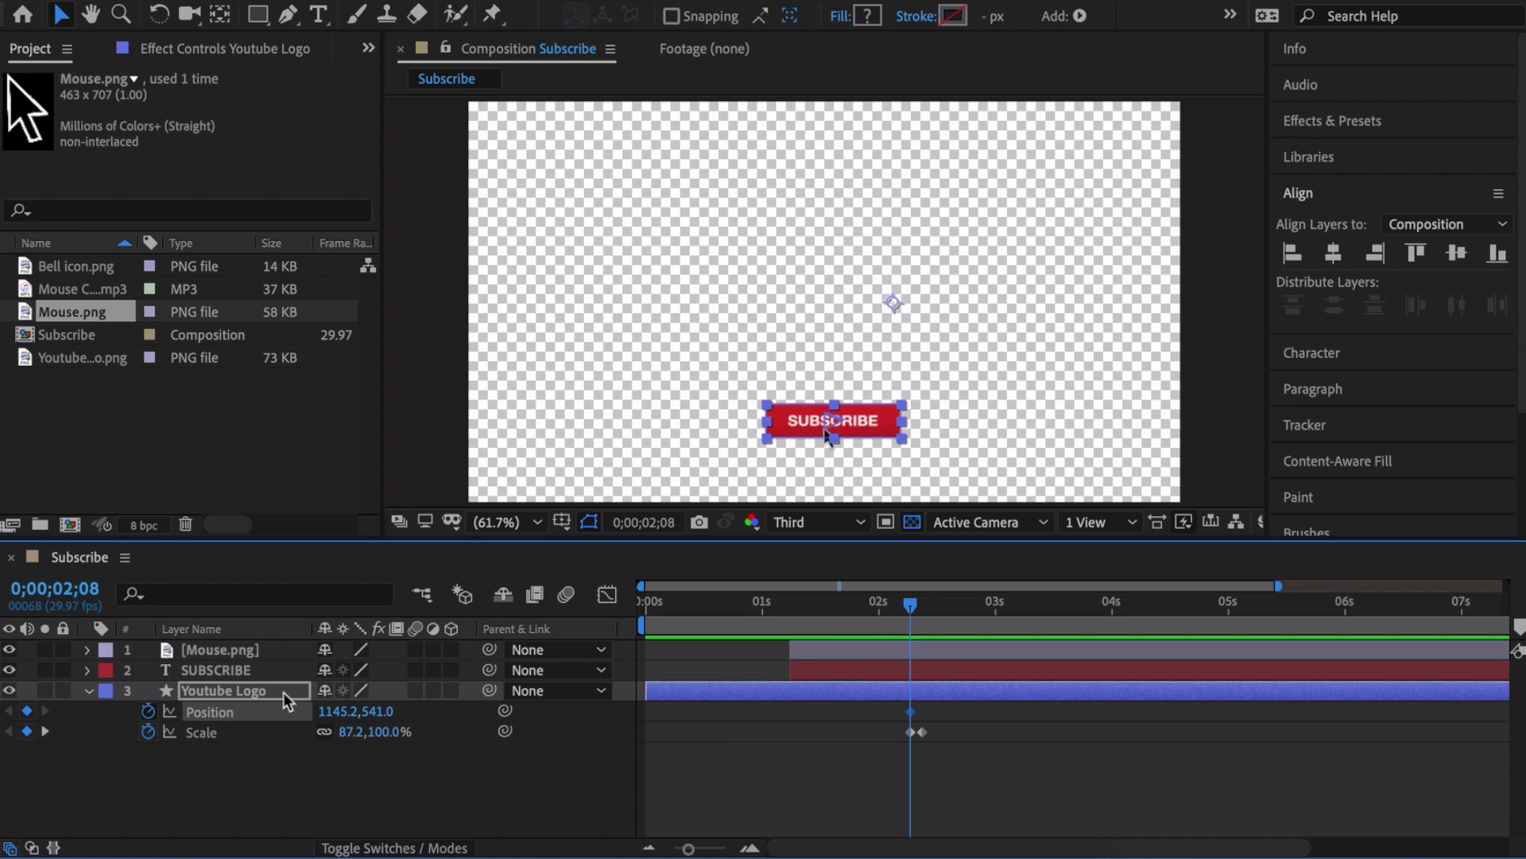
{"action": "left_click_drag", "start_coordinate": [912, 609], "coordinate": [924, 613]}
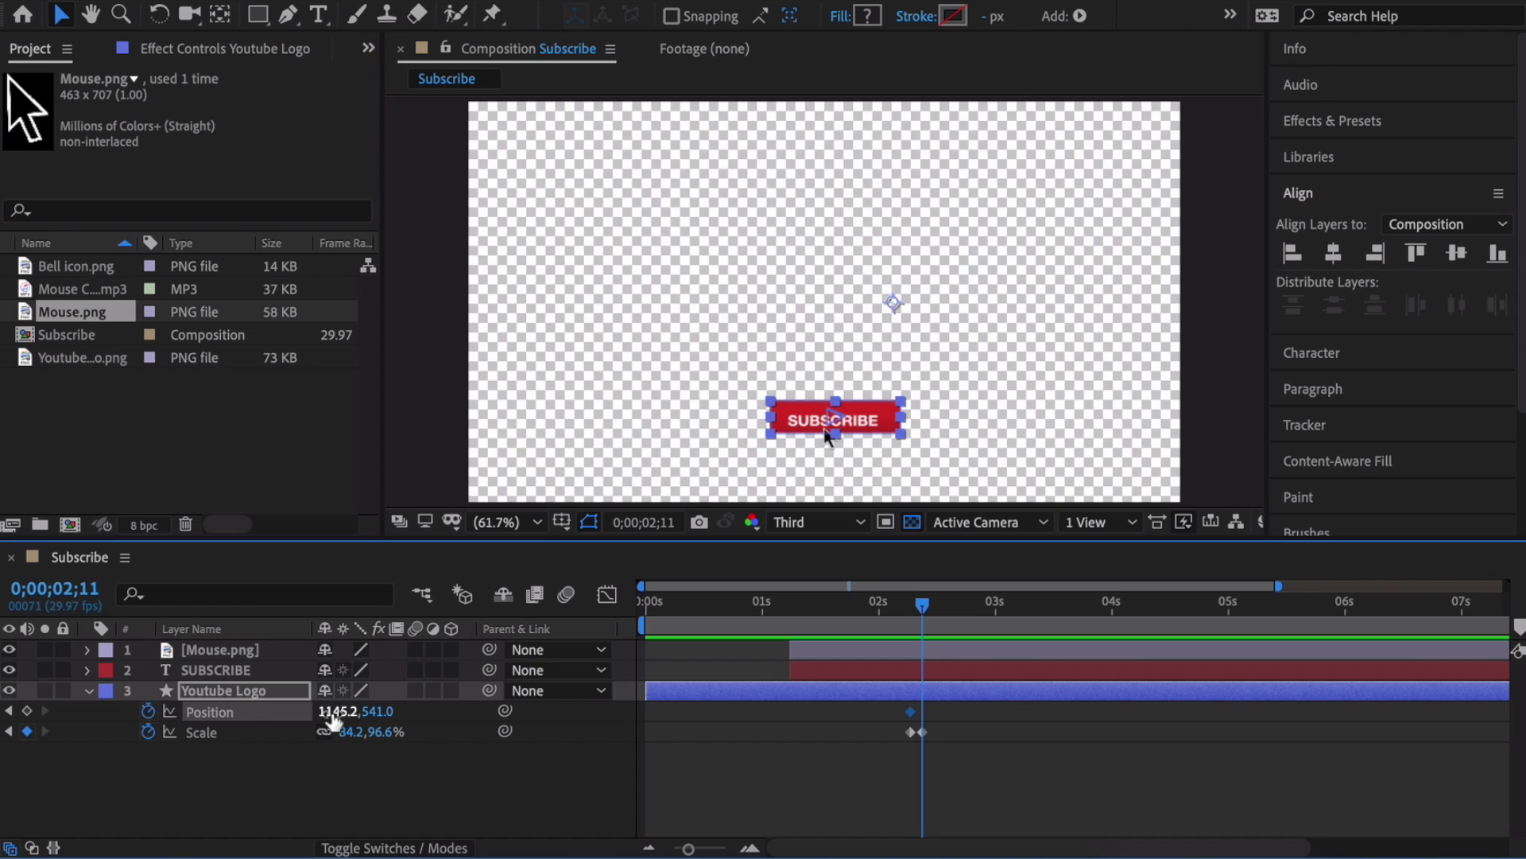
{"action": "left_click_drag", "start_coordinate": [374, 712], "coordinate": [385, 713]}
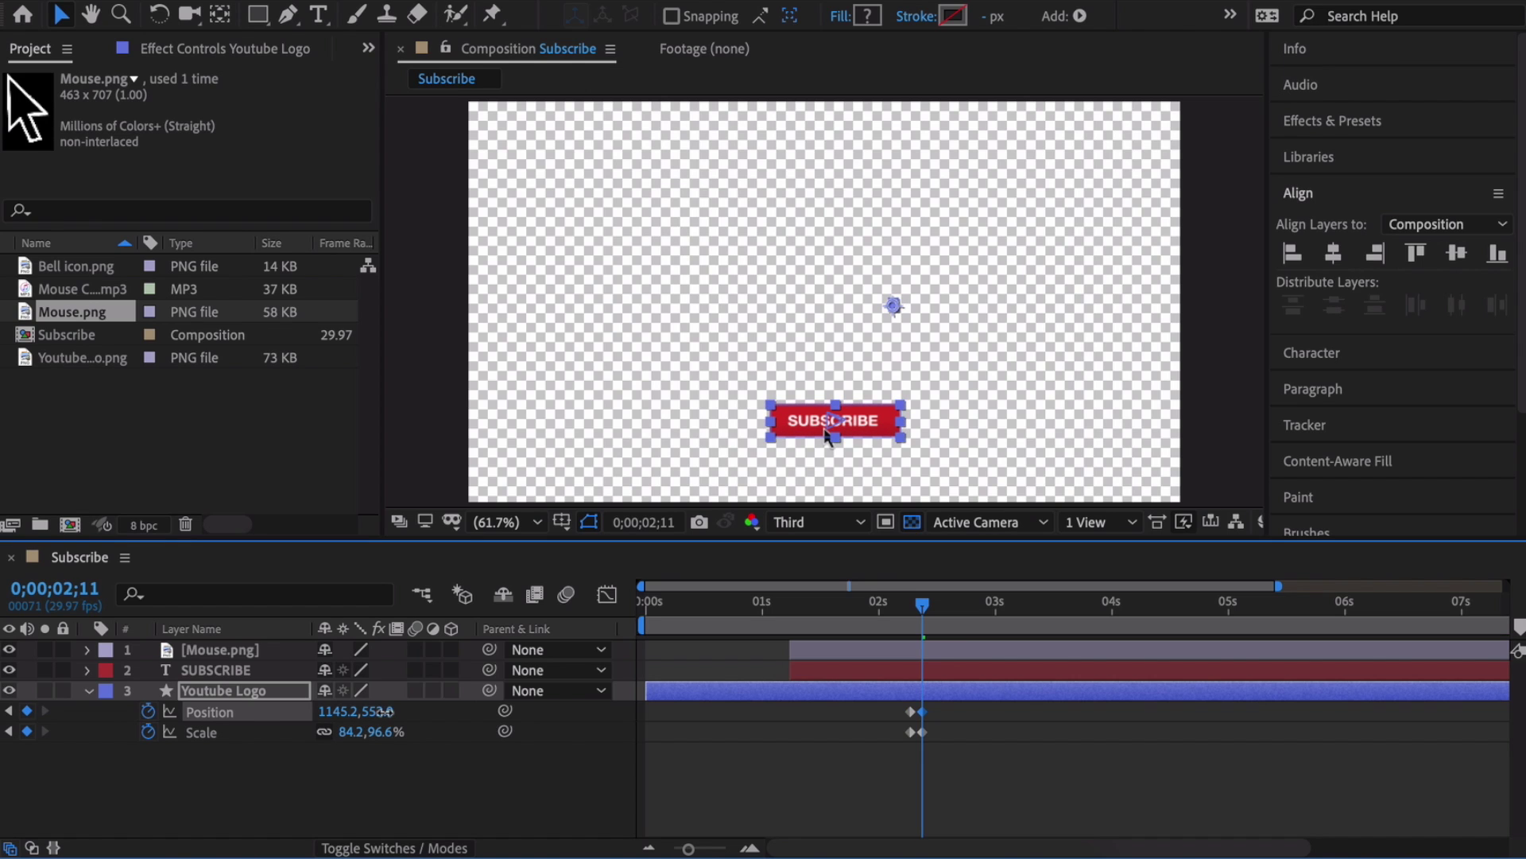
Step: Scale Youtube Logo back up to 87.2, 100.0% with a keyframe at 0;00;02;14
{"action": "left_click_drag", "start_coordinate": [924, 605], "coordinate": [932, 604]}
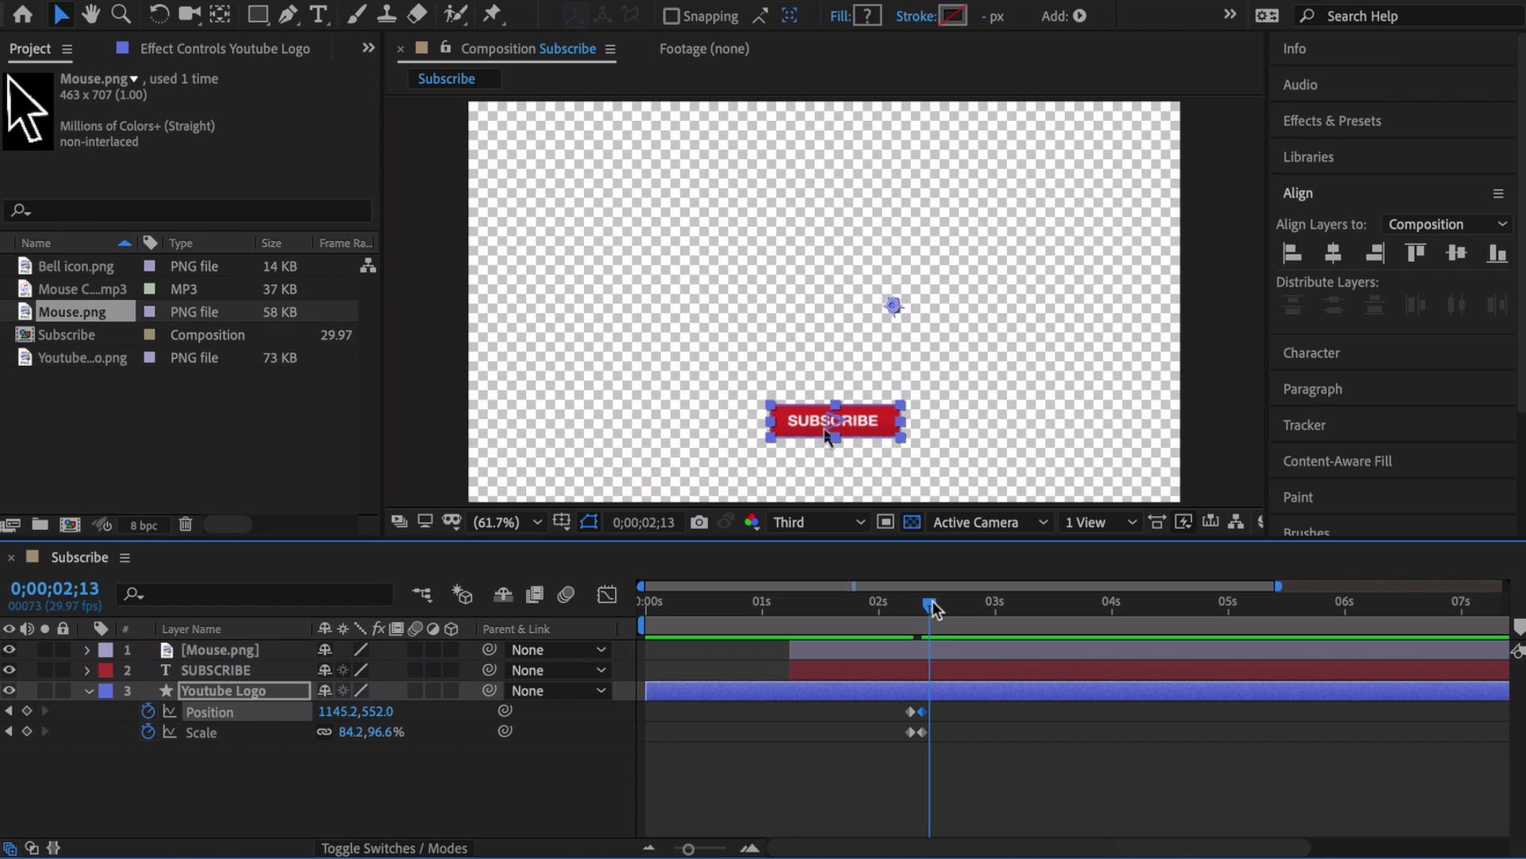
{"action": "left_click_drag", "start_coordinate": [348, 732], "coordinate": [351, 735]}
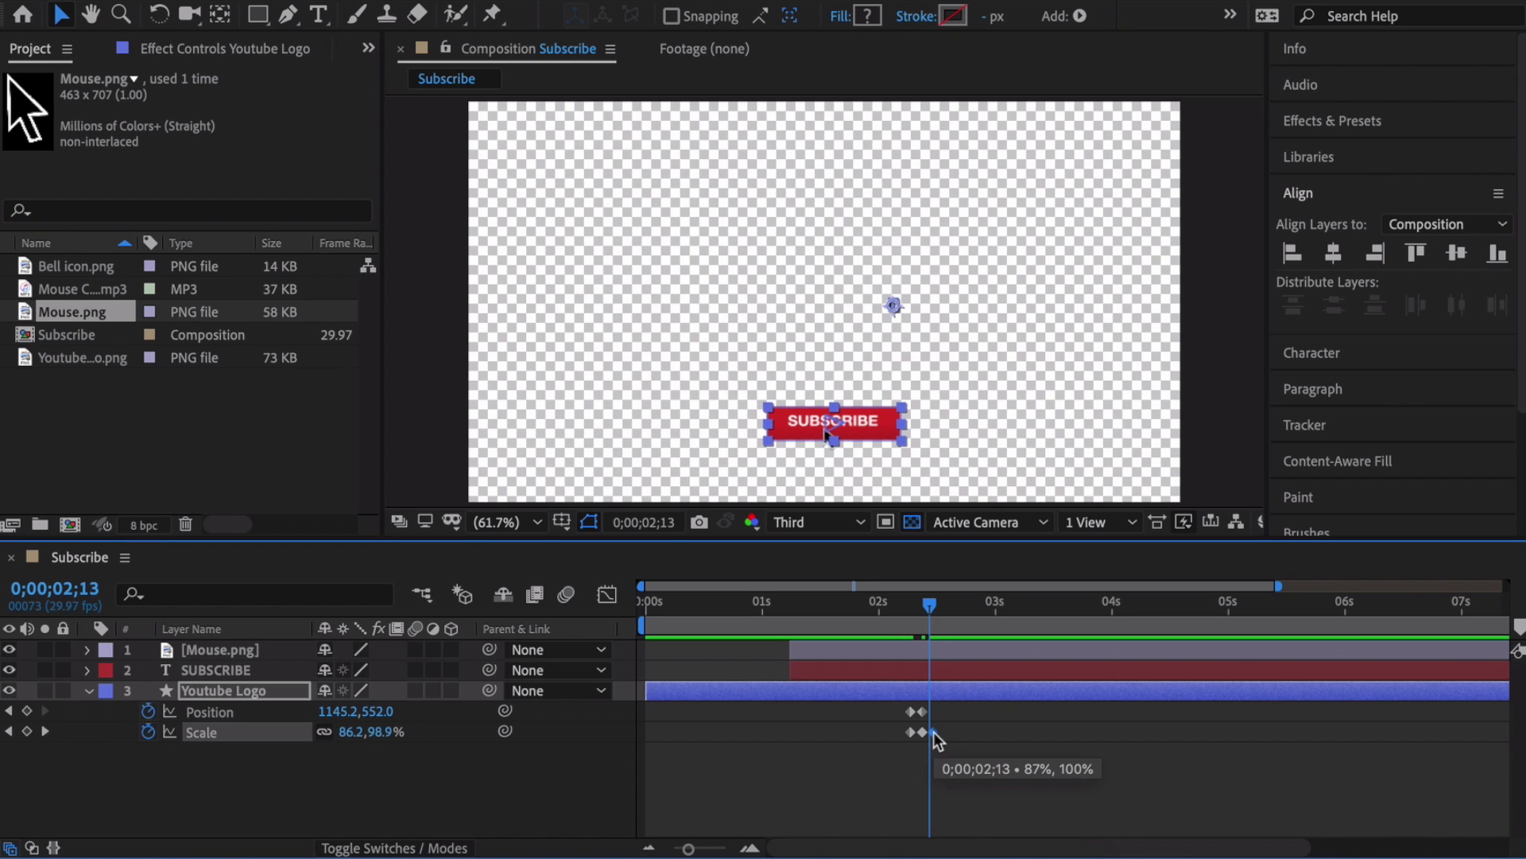
{"action": "left_click", "coordinate": [935, 624]}
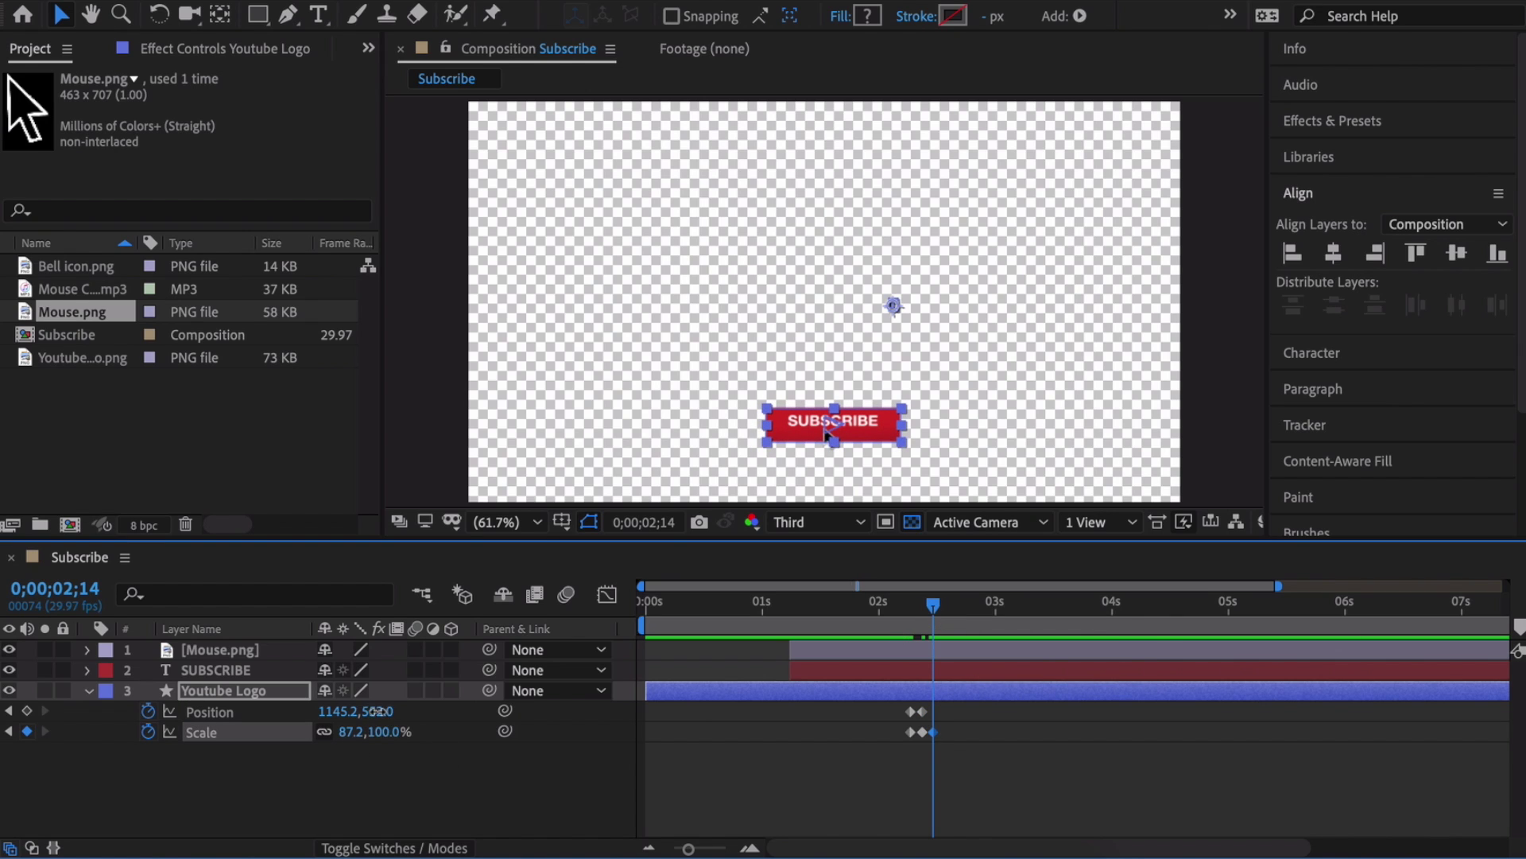
Step: Match the first position keyframe by setting Youtube Logo's Y position to 541 at 0;00;02;14, and preview the button press
{"action": "left_click", "coordinate": [914, 720]}
{"action": "double_click", "coordinate": [912, 713]}
{"action": "key", "text": "Tab"}
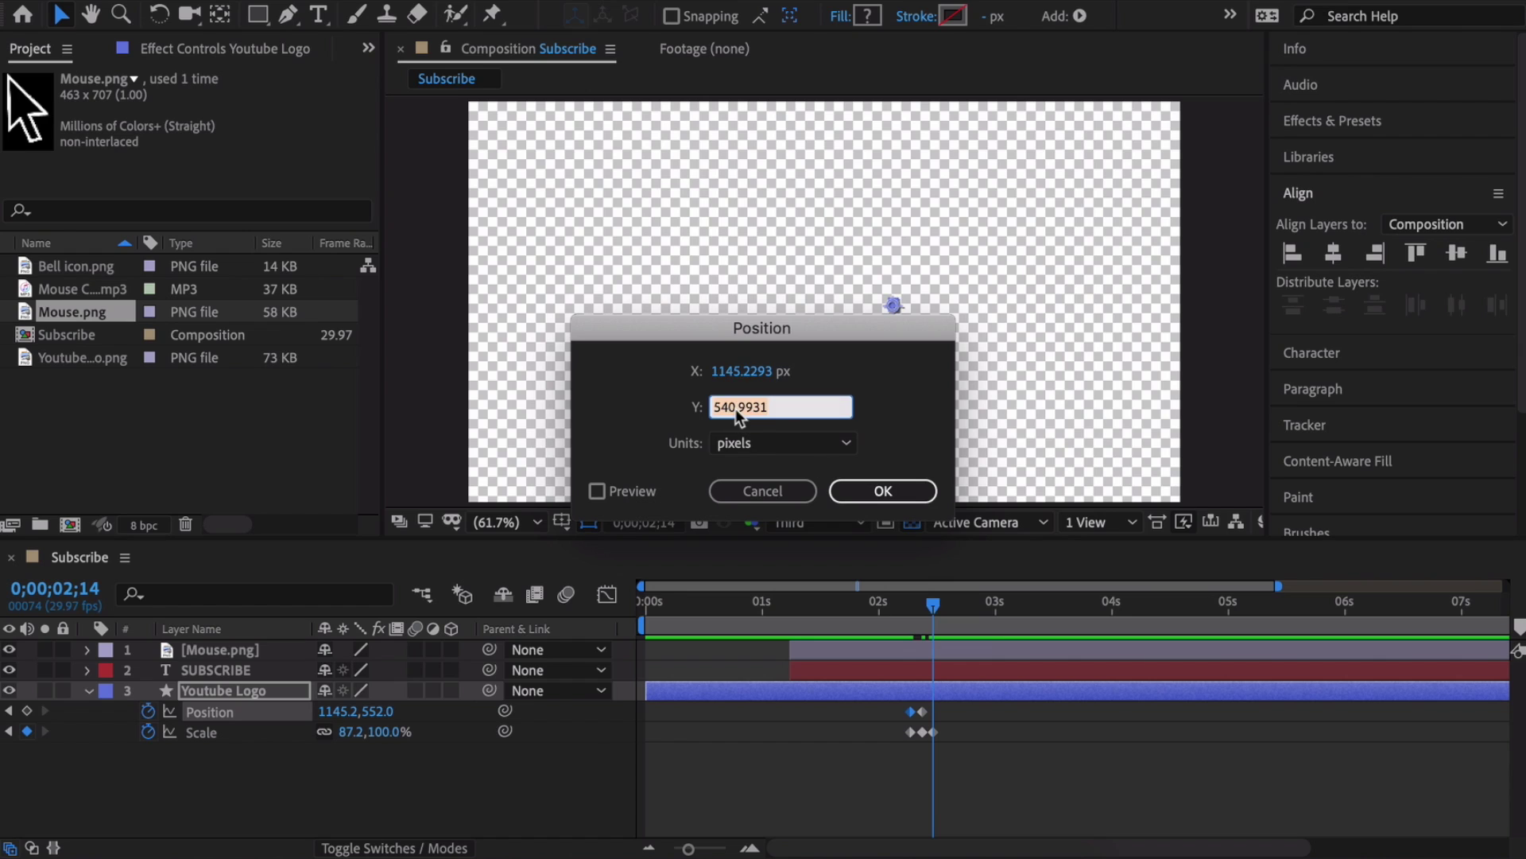
{"action": "left_click", "coordinate": [879, 488]}
{"action": "left_click", "coordinate": [379, 712]}
{"action": "type", "text": "541"}
{"action": "key", "text": "Return"}
{"action": "left_click_drag", "start_coordinate": [934, 611], "coordinate": [899, 614]}
{"action": "left_click", "coordinate": [876, 611]}
{"action": "key", "text": "space"}
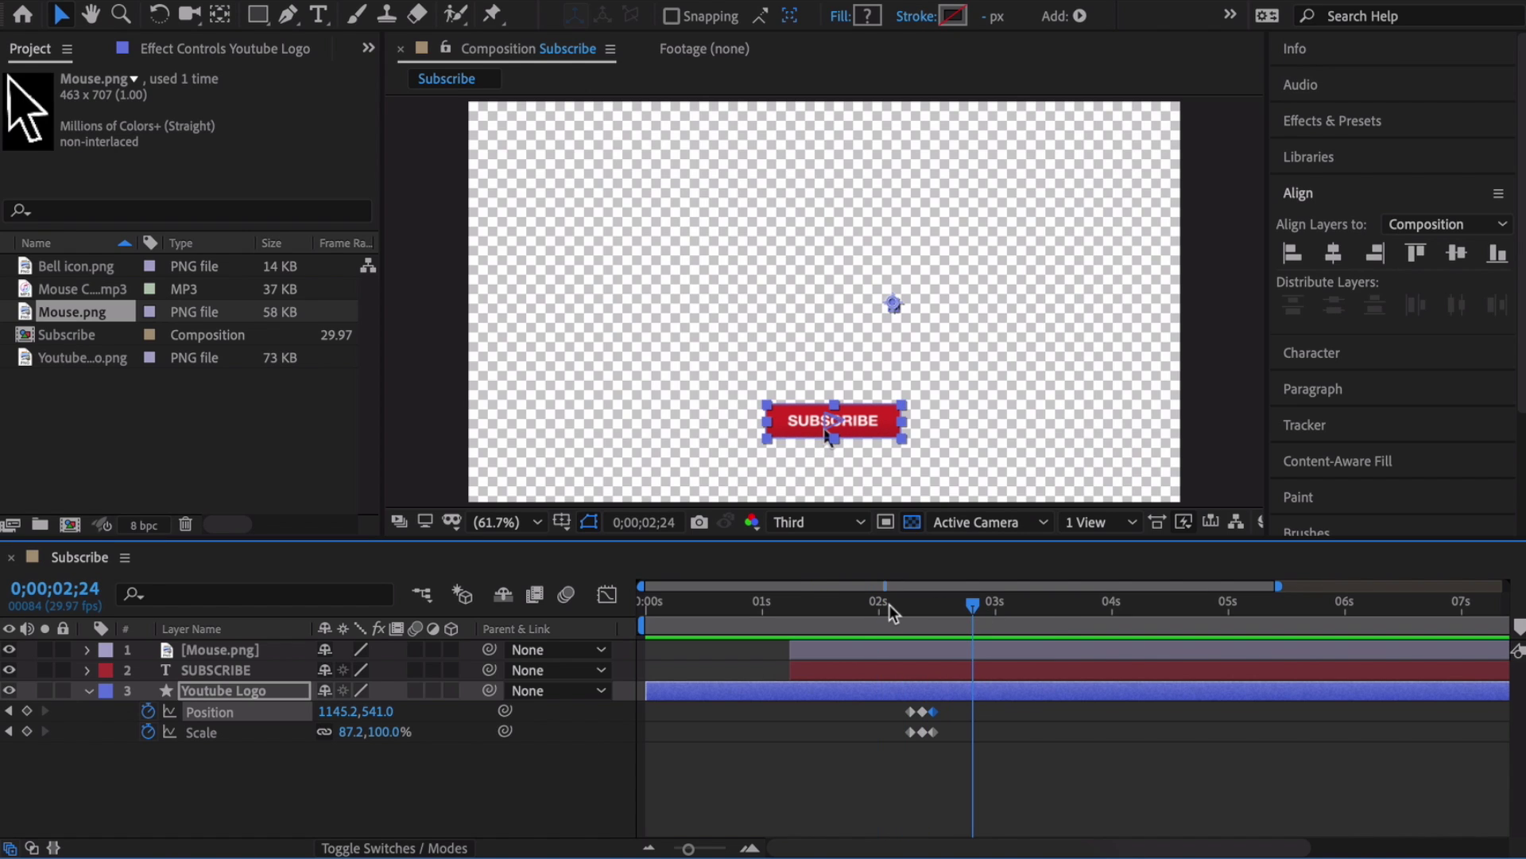
Step: Add Mouse Click.mp3 to the composition as the bottom layer and collapse Youtube Logo's properties
{"action": "left_click", "coordinate": [87, 289]}
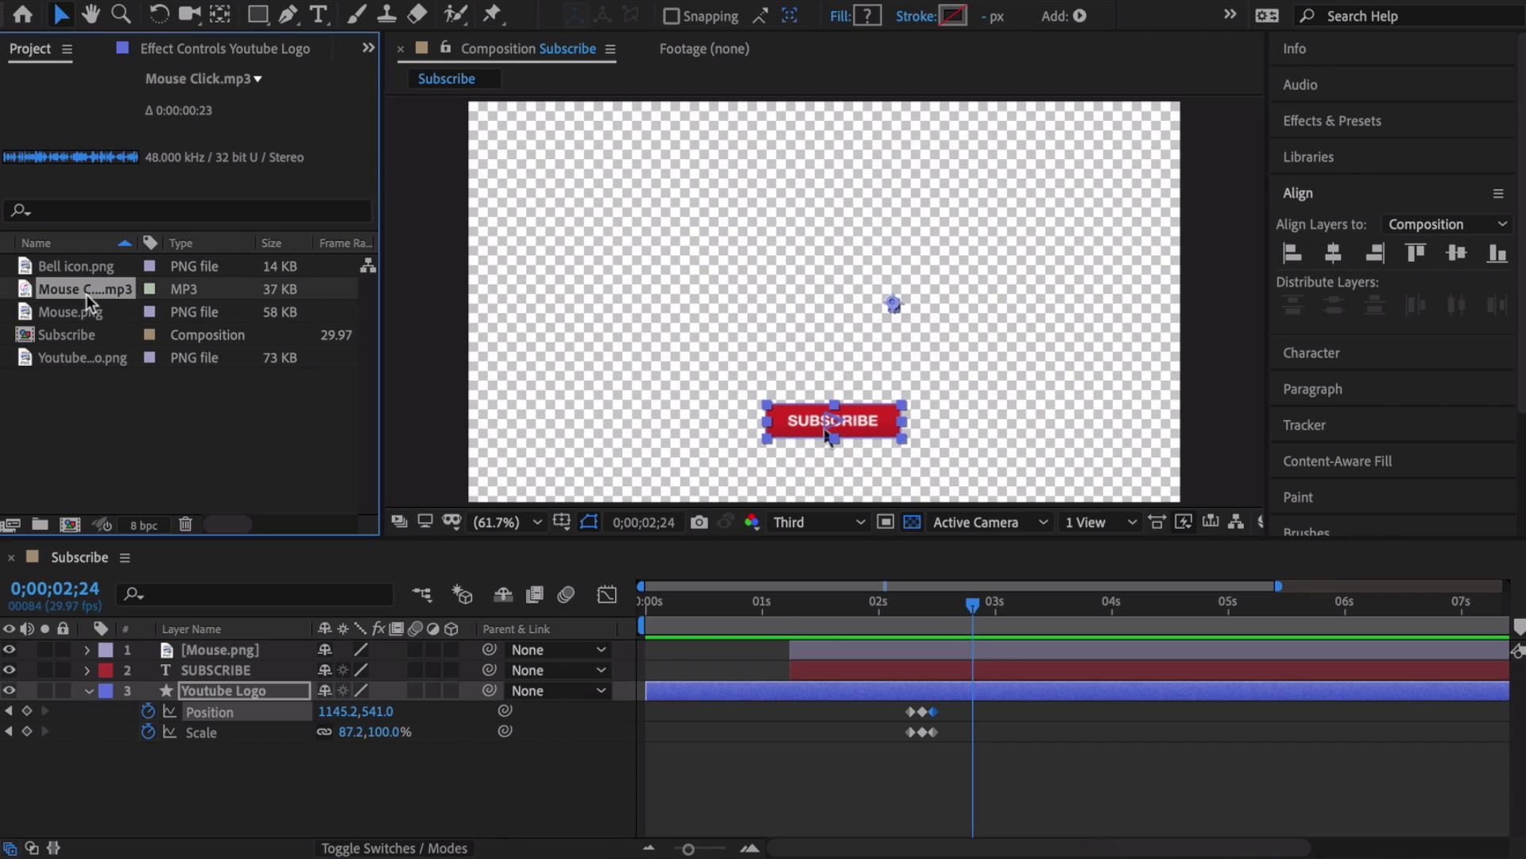
{"action": "left_click_drag", "start_coordinate": [97, 290], "coordinate": [175, 755]}
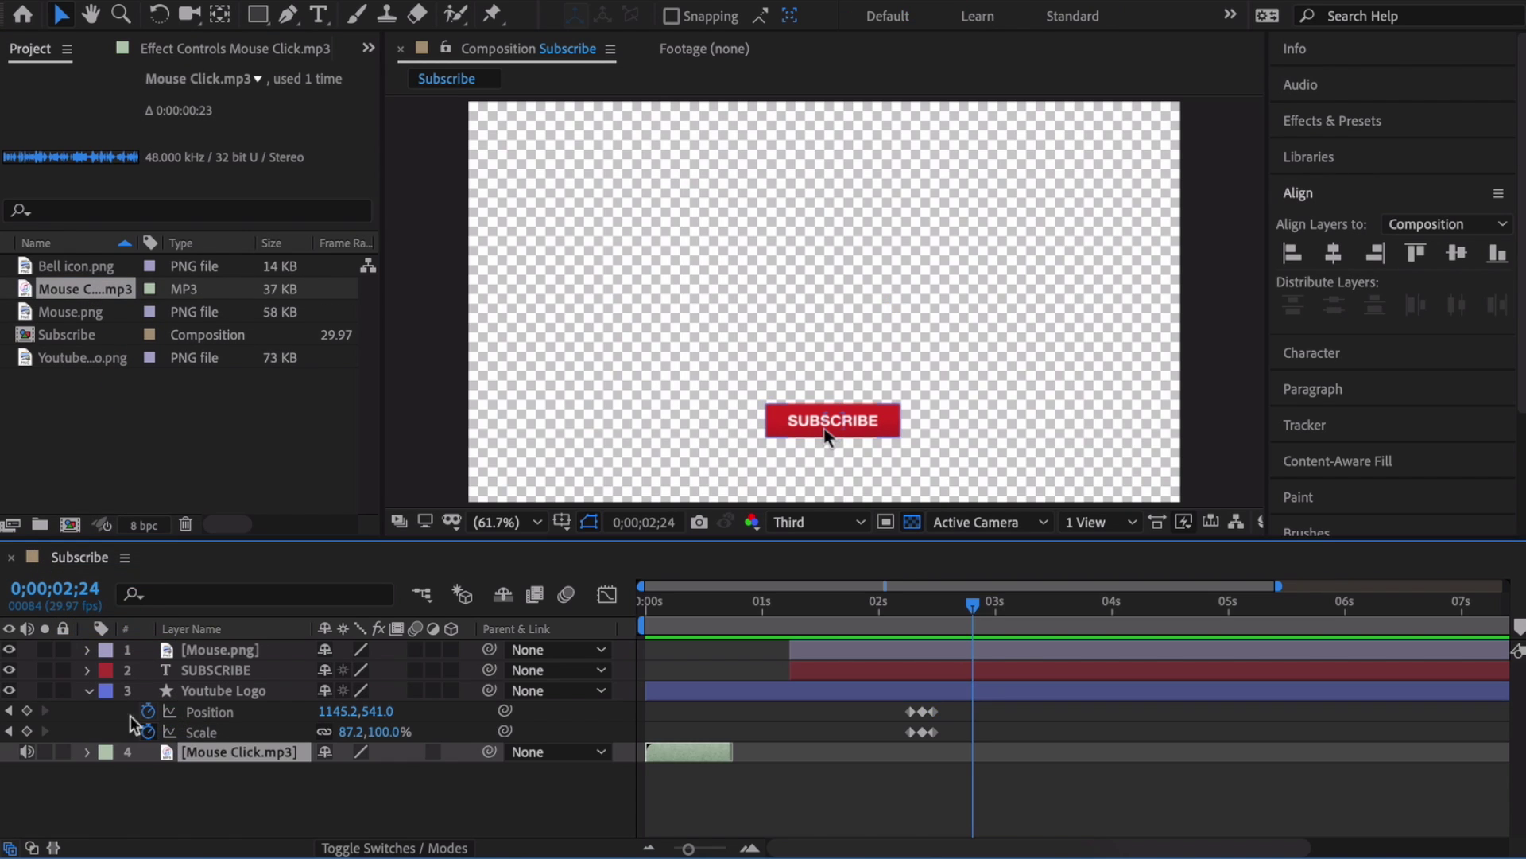
{"action": "left_click", "coordinate": [88, 690]}
Step: Shift Mouse Click.mp3 to start at about 0;00;02;06 so it sounds with the button press, and preview the timing
{"action": "left_click_drag", "start_coordinate": [718, 710], "coordinate": [939, 711]}
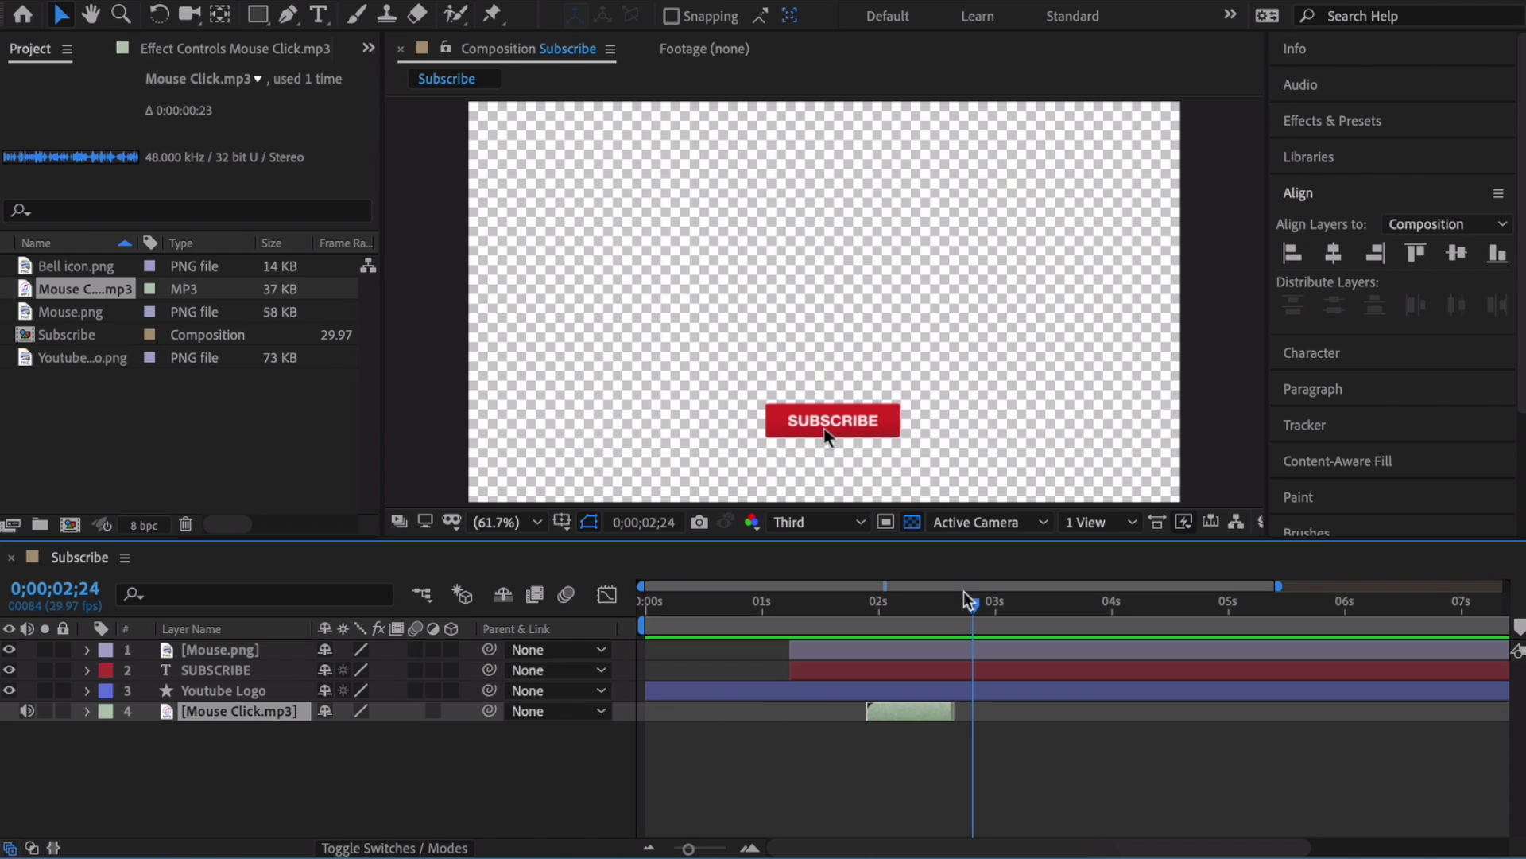
{"action": "left_click_drag", "start_coordinate": [967, 598], "coordinate": [916, 593]}
{"action": "left_click_drag", "start_coordinate": [928, 711], "coordinate": [961, 707]}
{"action": "left_click", "coordinate": [888, 602]}
{"action": "key", "text": "space"}
{"action": "left_click", "coordinate": [870, 602]}
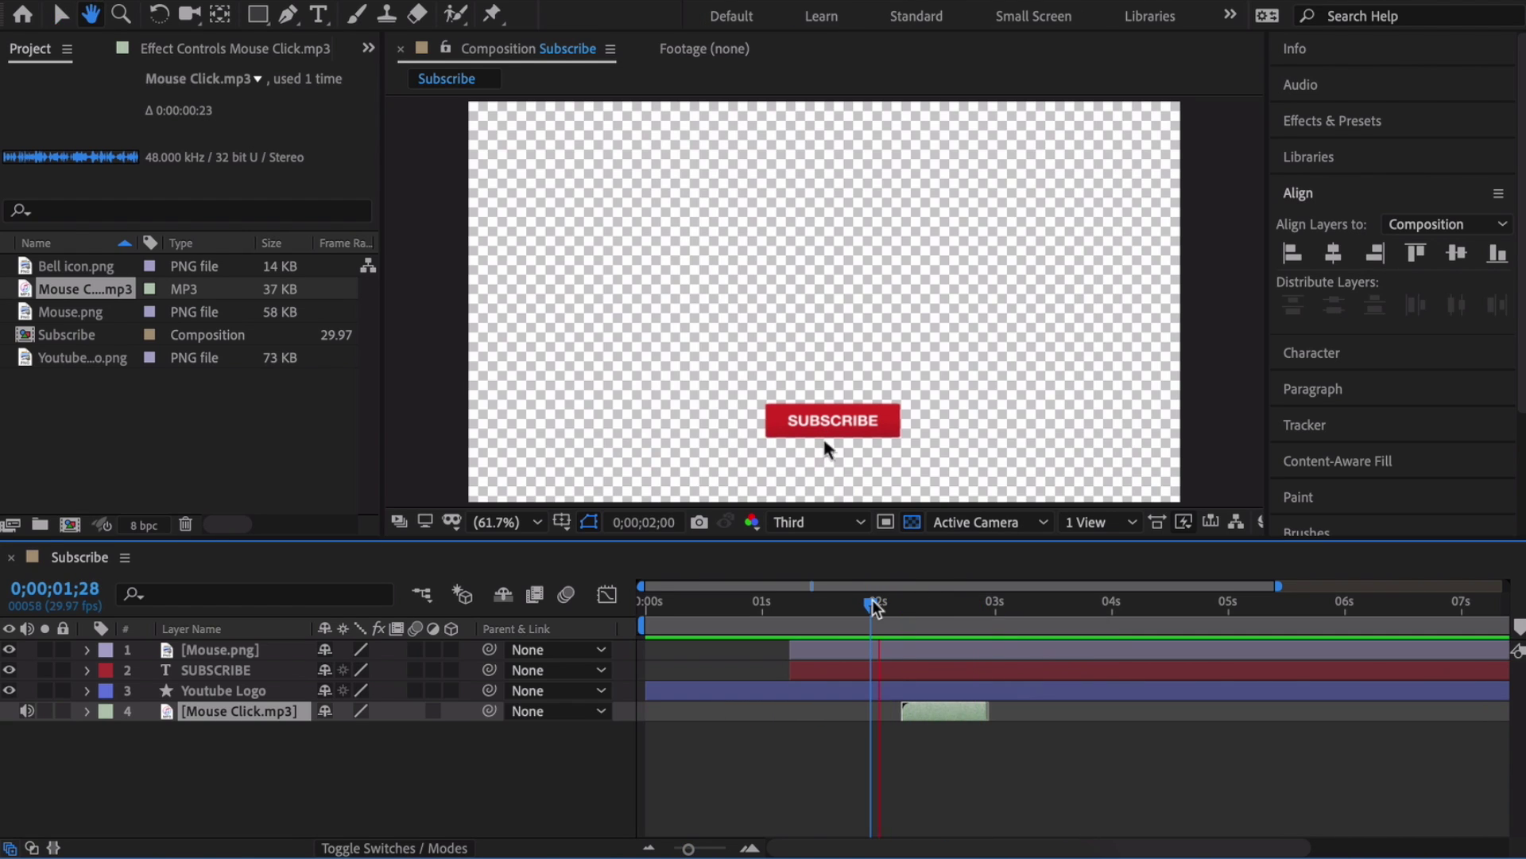
{"action": "key", "text": "space"}
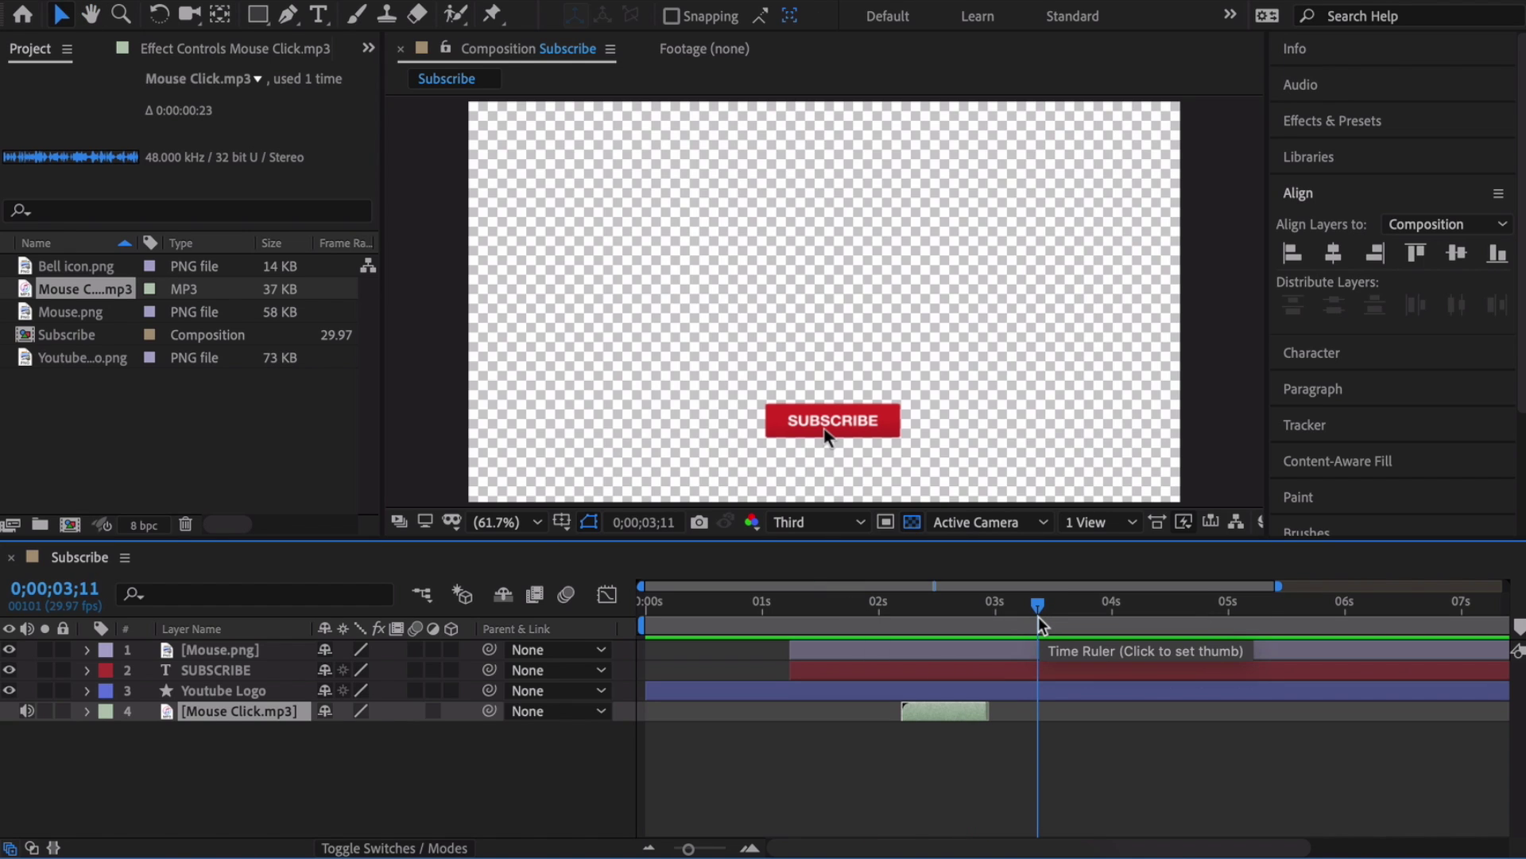
Step: Create a Colors keyframe at 0;00;02;11 on Gradient Fill 1 of Youtube Logo's Rectangle 1
{"action": "left_click_drag", "start_coordinate": [1036, 602], "coordinate": [936, 605]}
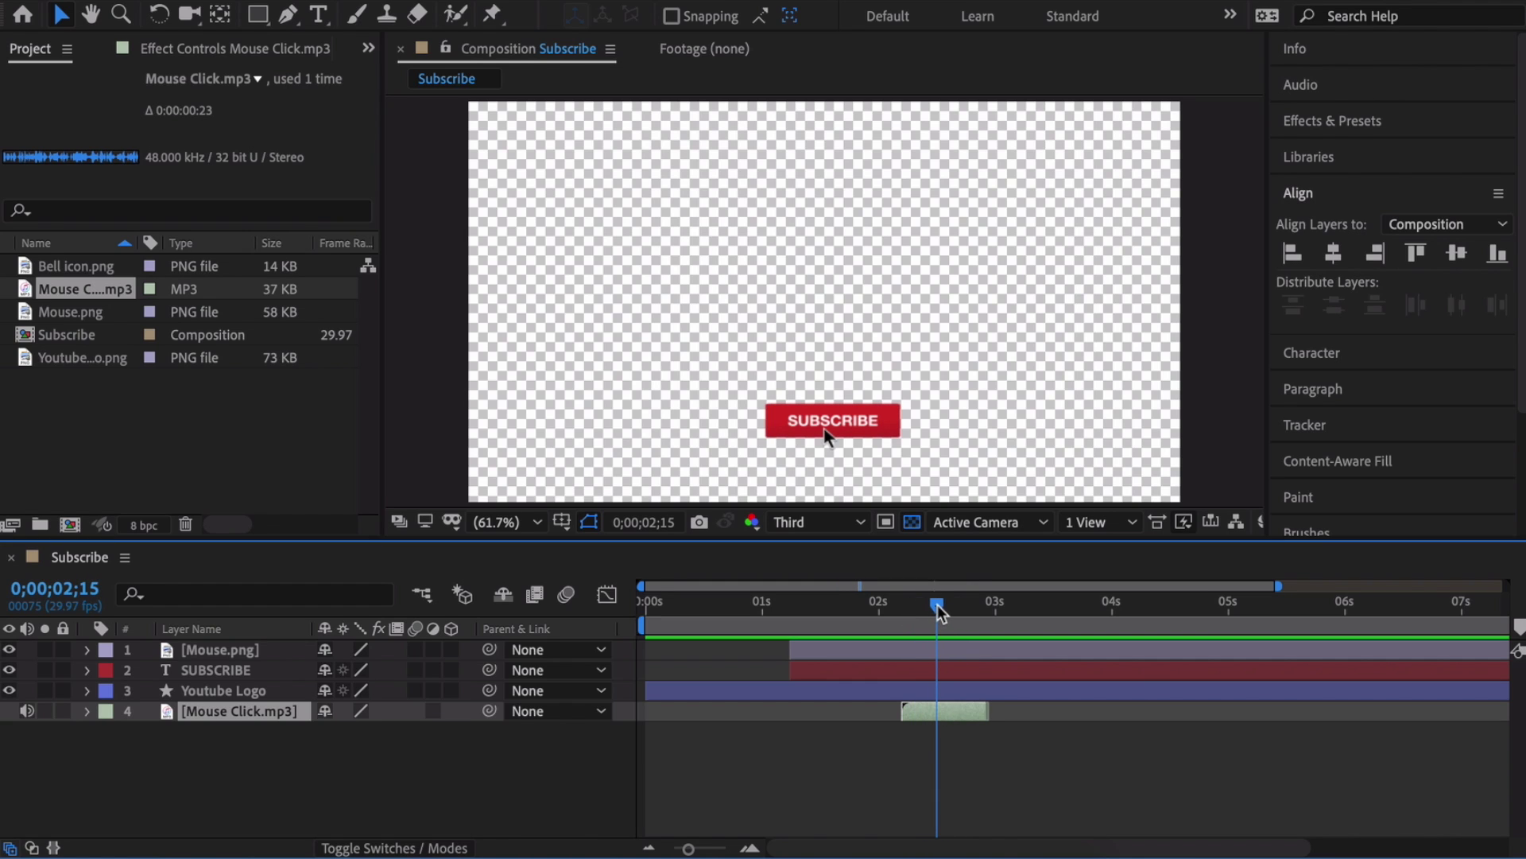
{"action": "left_click", "coordinate": [224, 690]}
{"action": "left_click", "coordinate": [90, 690]}
{"action": "left_click", "coordinate": [107, 732]}
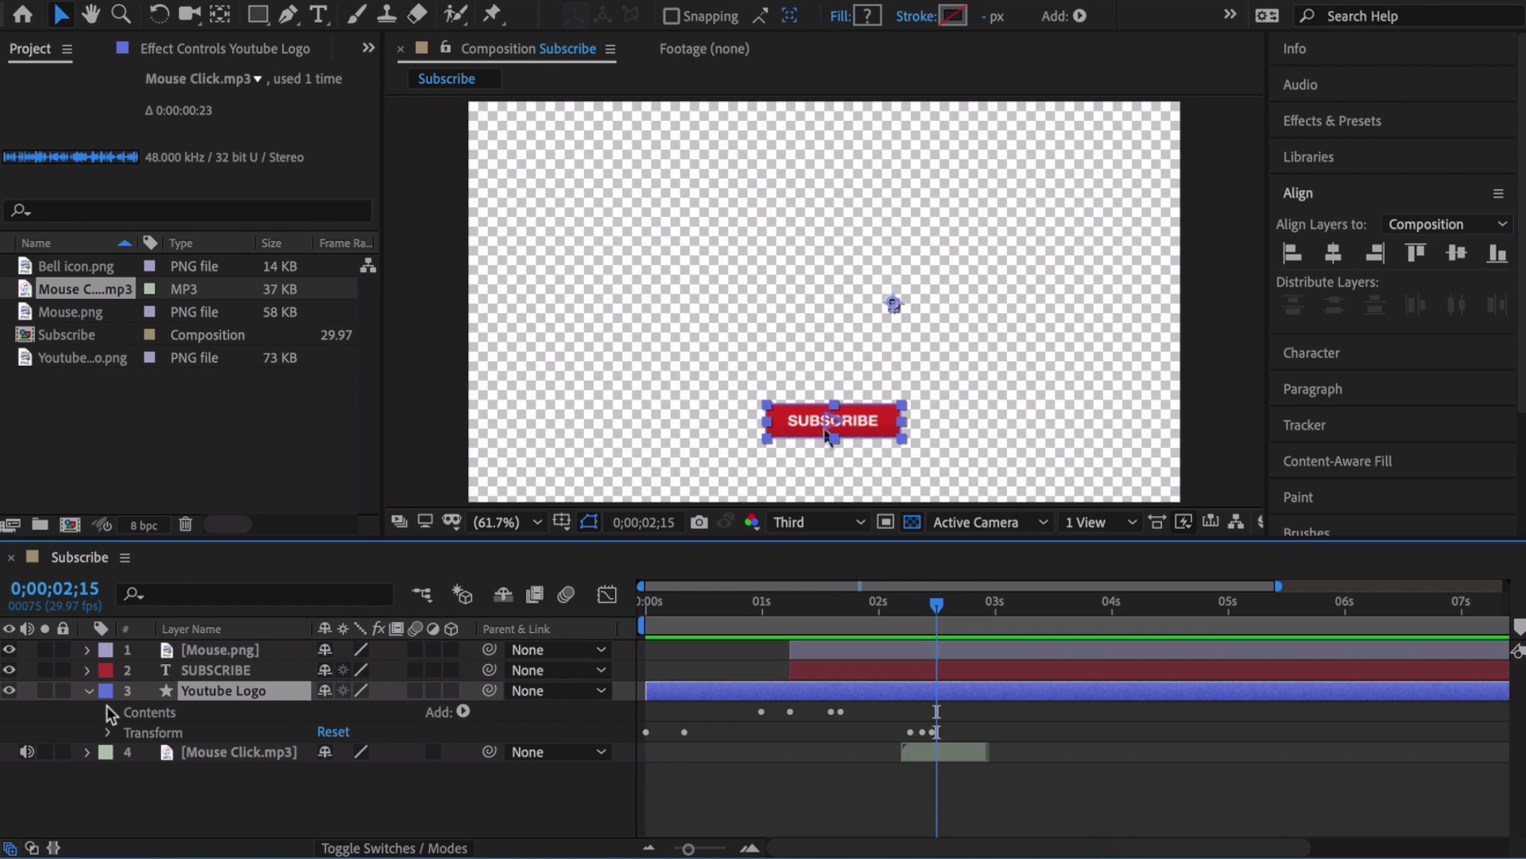
{"action": "left_click", "coordinate": [109, 712]}
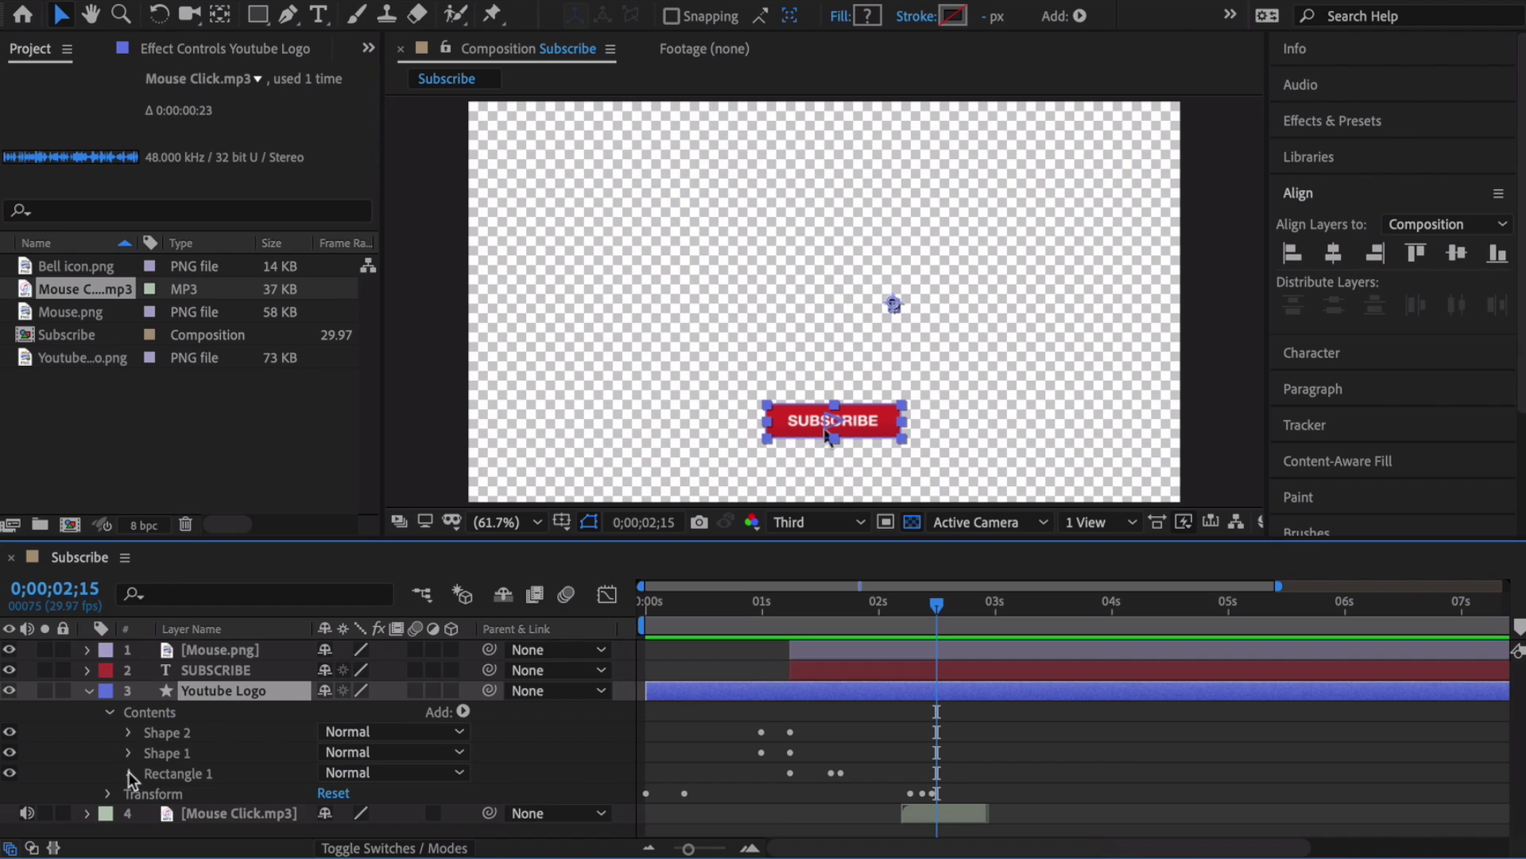
{"action": "left_click", "coordinate": [129, 772]}
{"action": "left_click", "coordinate": [166, 704]}
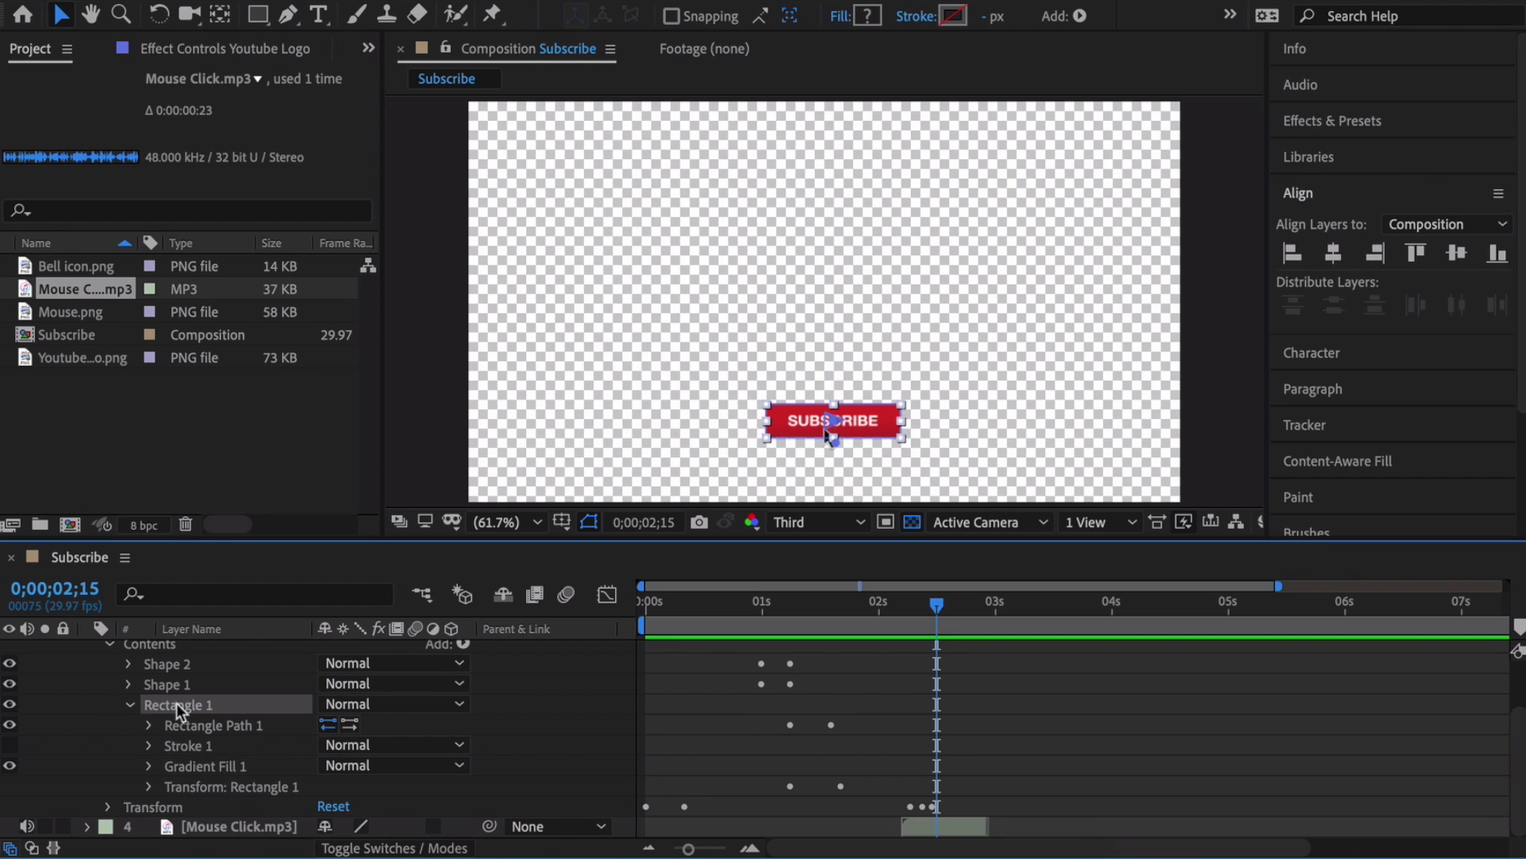
{"action": "left_click", "coordinate": [175, 768]}
{"action": "left_click", "coordinate": [150, 767]}
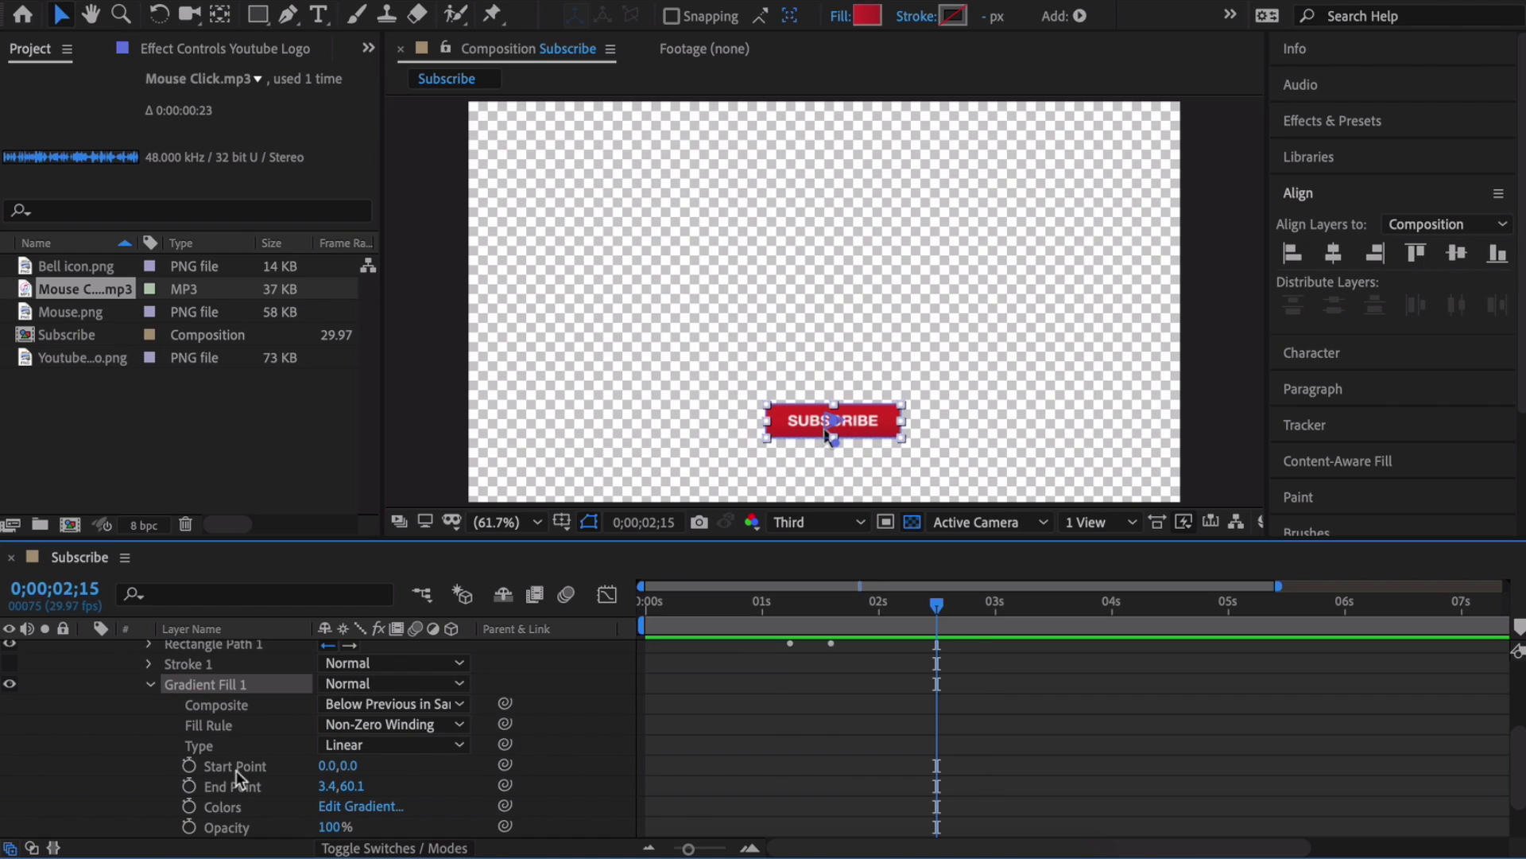
{"action": "scroll", "coordinate": [239, 769], "scroll_direction": "down", "scroll_amount": 2}
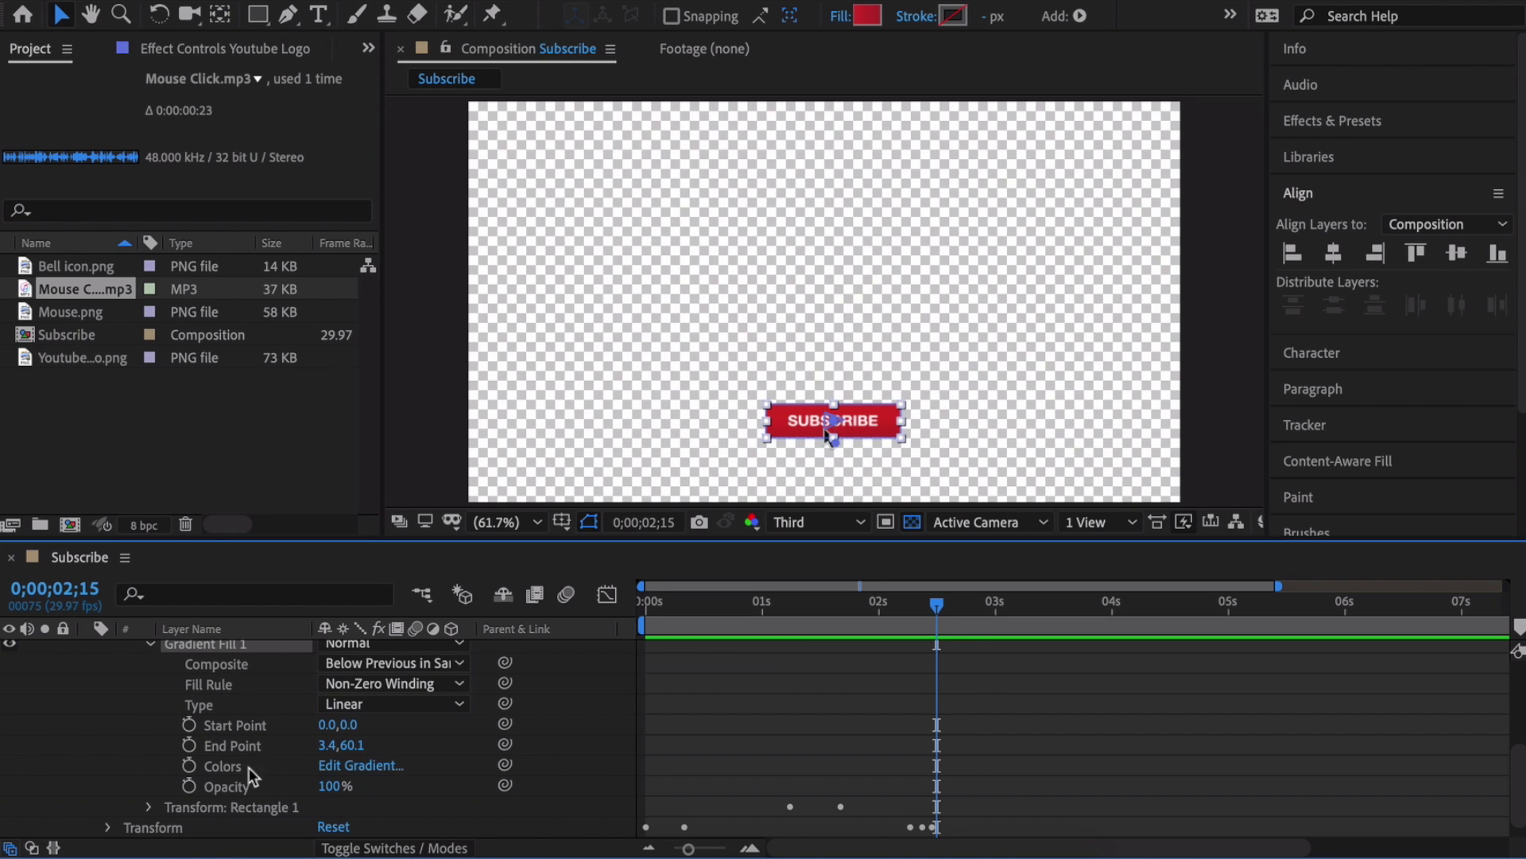
{"action": "mouse_move", "coordinate": [937, 608]}
{"action": "left_mouse_down"}
{"action": "mouse_move", "coordinate": [904, 609]}
{"action": "mouse_move", "coordinate": [936, 610]}
{"action": "left_mouse_up"}
{"action": "left_click", "coordinate": [189, 764]}
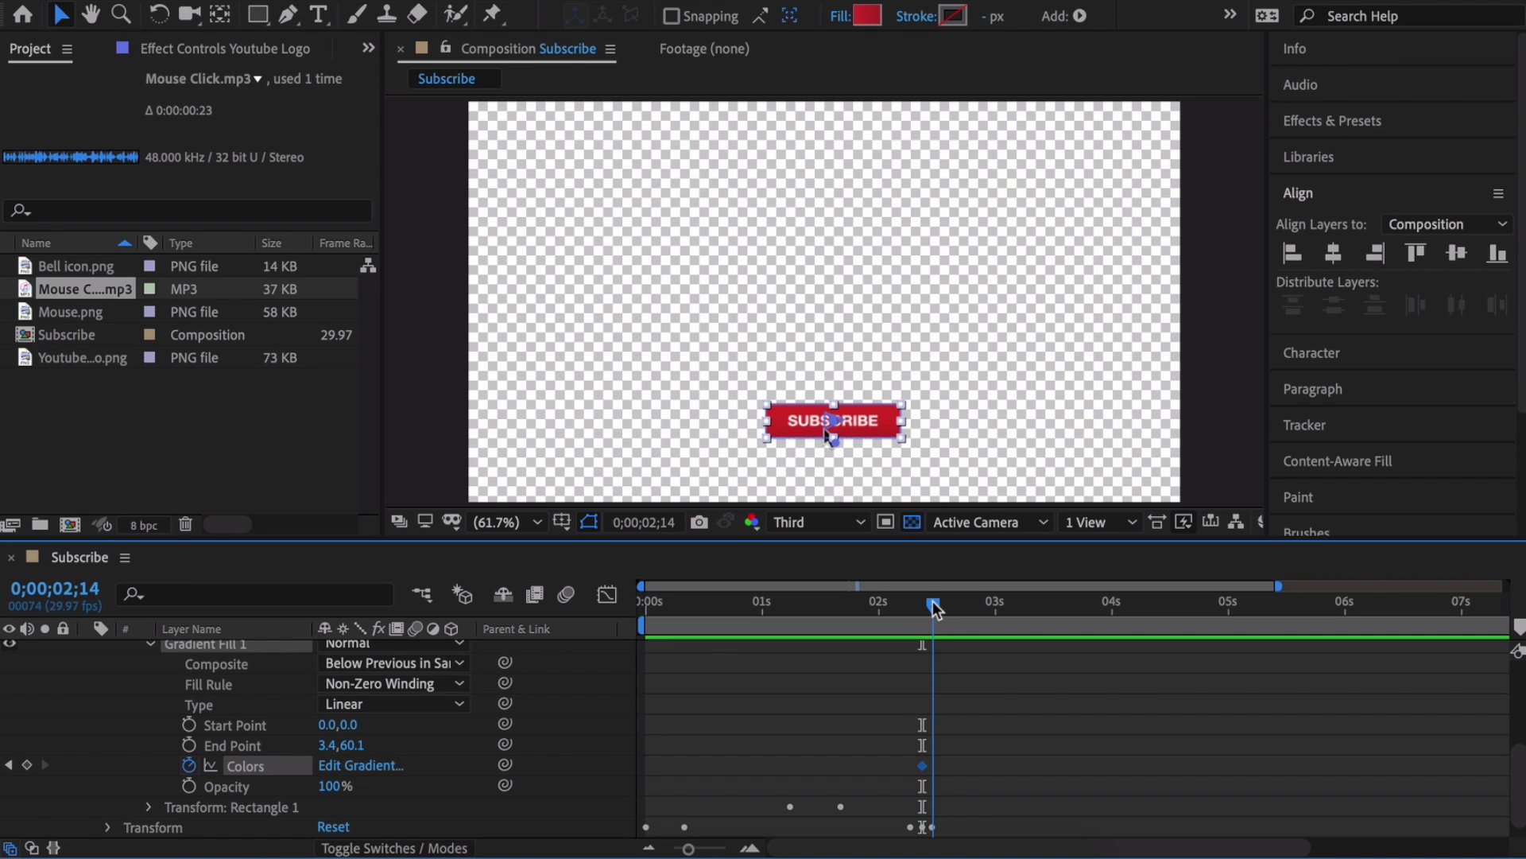
Step: Change the rectangle's gradient colour to grey 8E8E8E at 0;00;02;14
{"action": "left_click", "coordinate": [360, 766]}
{"action": "left_click_drag", "start_coordinate": [247, 263], "coordinate": [434, 261]}
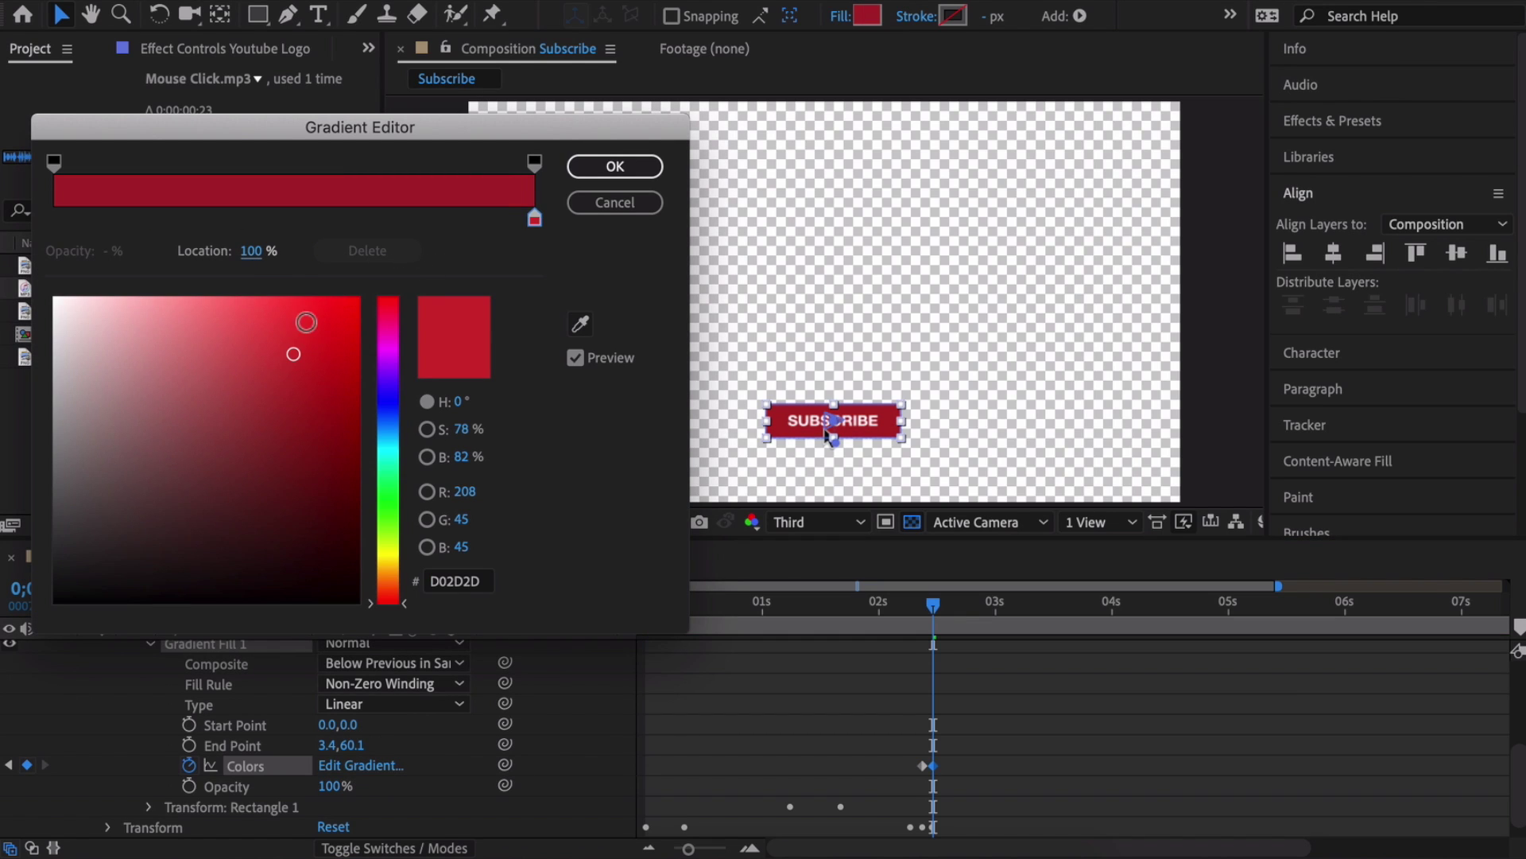
{"action": "mouse_move", "coordinate": [293, 354]}
{"action": "left_mouse_down"}
{"action": "mouse_move", "coordinate": [53, 449]}
{"action": "mouse_move", "coordinate": [41, 476]}
{"action": "mouse_move", "coordinate": [32, 431]}
{"action": "left_mouse_up"}
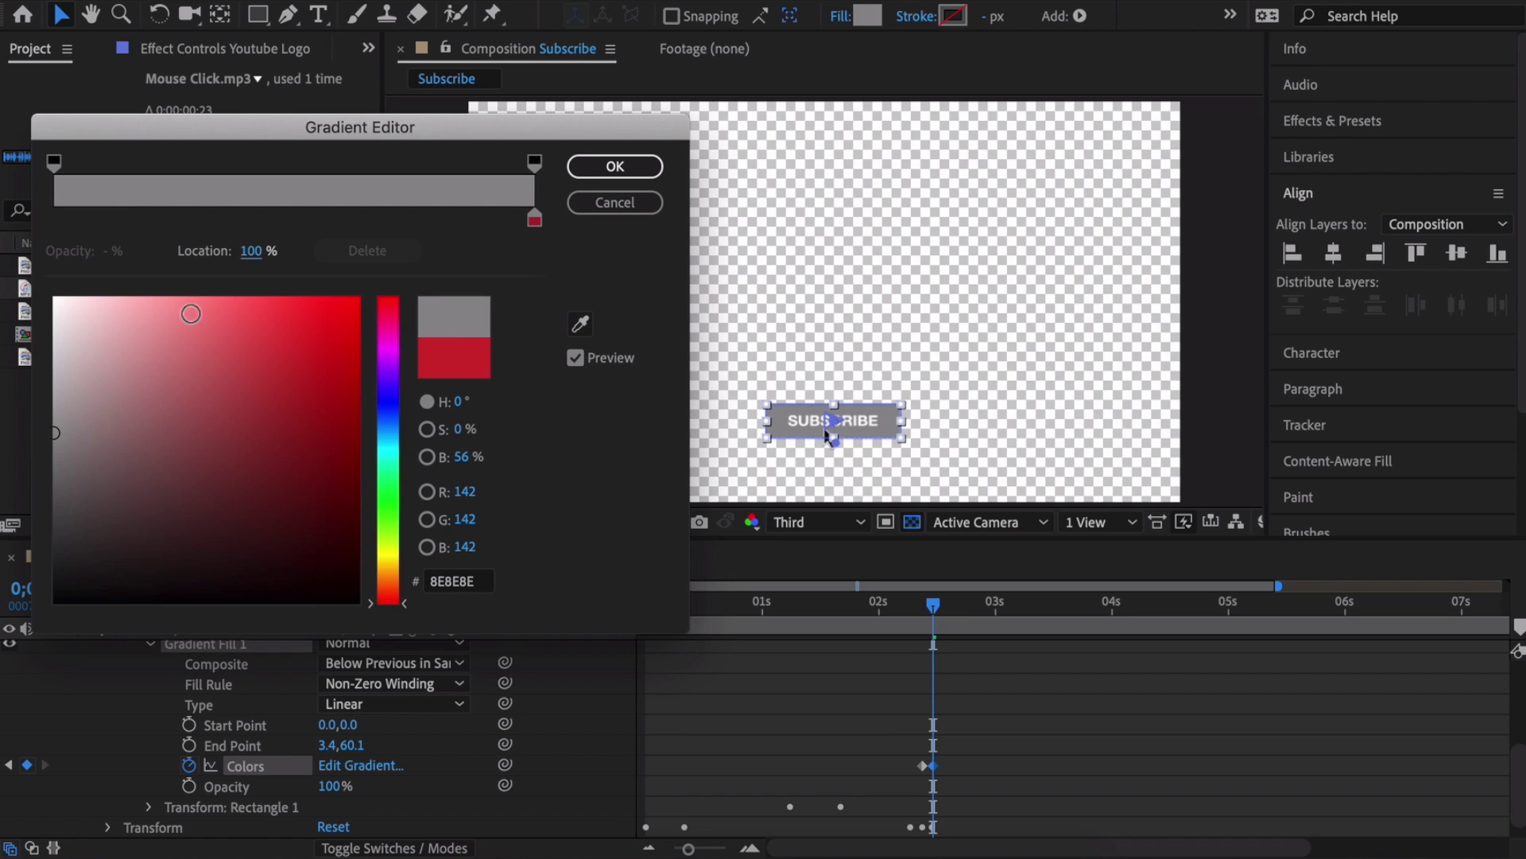
{"action": "left_click", "coordinate": [599, 165]}
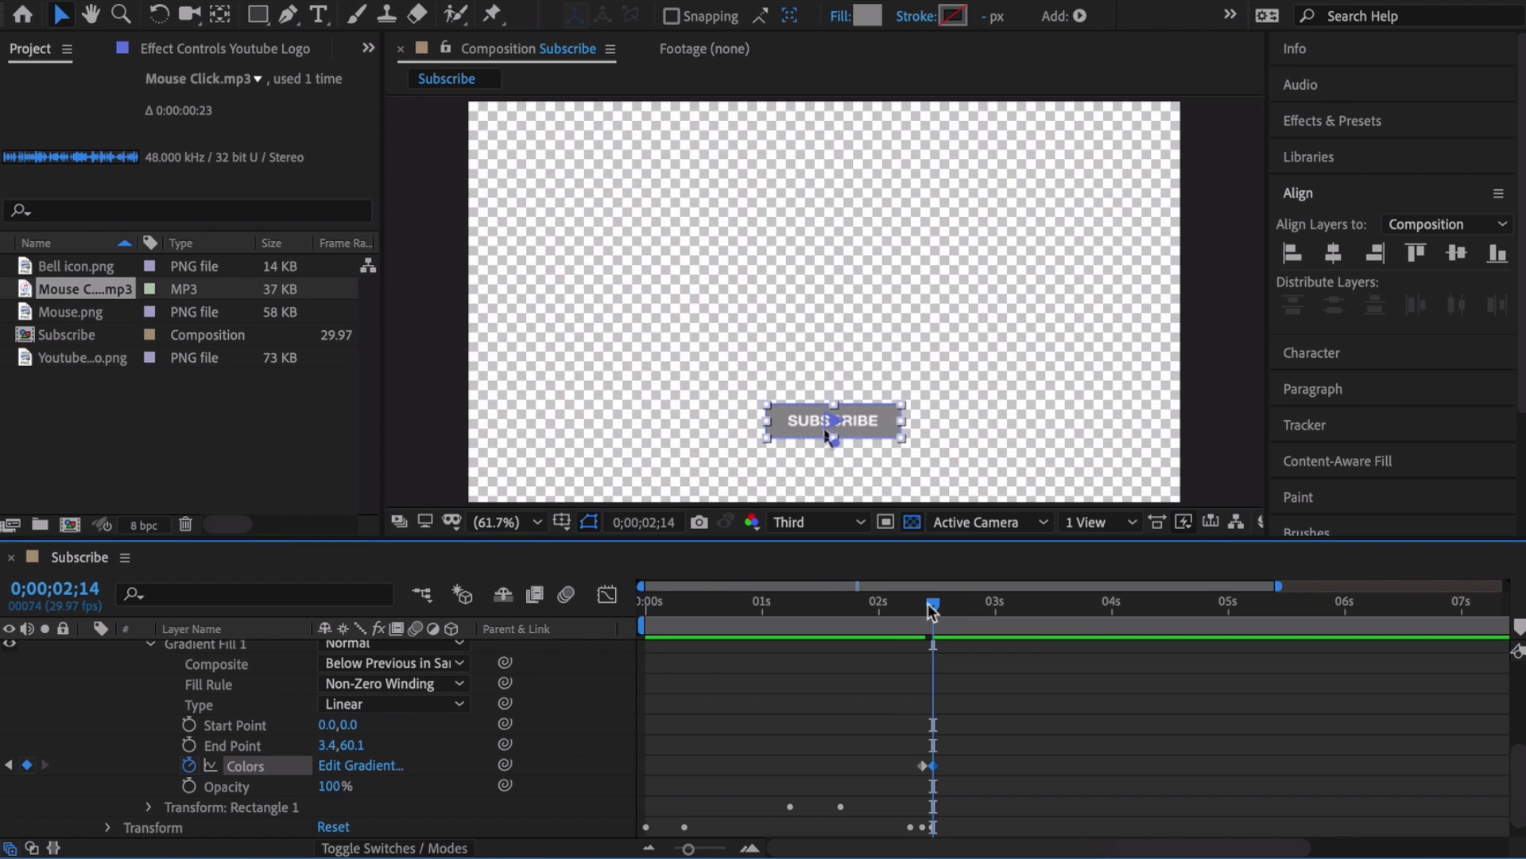
Step: Collapse Youtube Logo's properties and add an RGB Fill Color animator to the SUBSCRIBE text layer
{"action": "mouse_move", "coordinate": [932, 610]}
{"action": "left_mouse_down"}
{"action": "mouse_move", "coordinate": [847, 609]}
{"action": "mouse_move", "coordinate": [985, 609]}
{"action": "mouse_move", "coordinate": [923, 609]}
{"action": "left_mouse_up"}
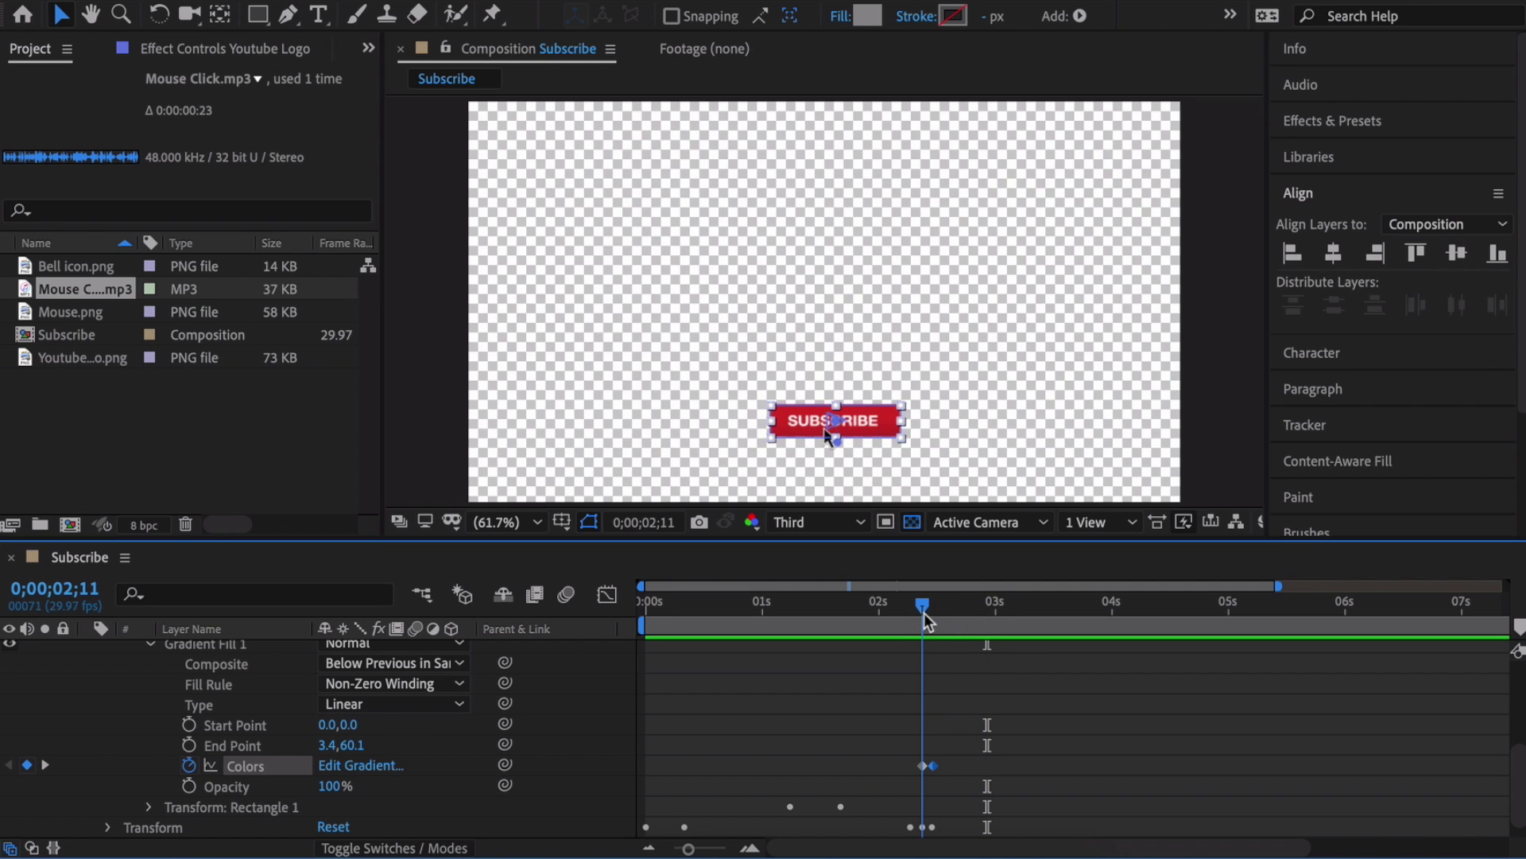
{"action": "scroll", "coordinate": [144, 737], "scroll_direction": "up", "scroll_amount": 2}
{"action": "scroll", "coordinate": [141, 717], "scroll_direction": "up", "scroll_amount": 3}
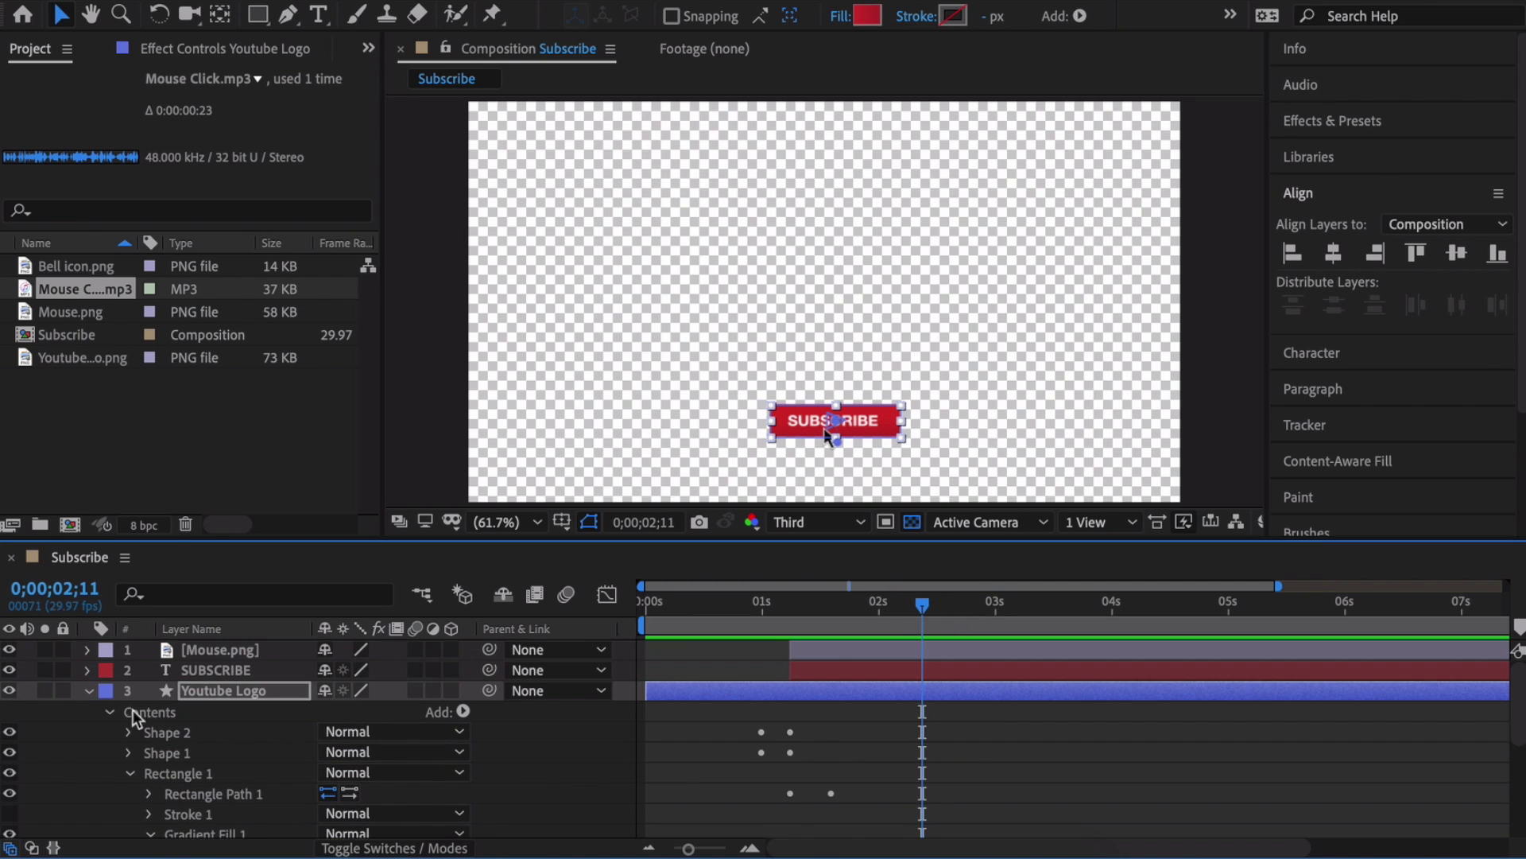
{"action": "left_click", "coordinate": [87, 688]}
{"action": "left_click", "coordinate": [87, 671]}
{"action": "scroll", "coordinate": [248, 783], "scroll_direction": "down", "scroll_amount": 1}
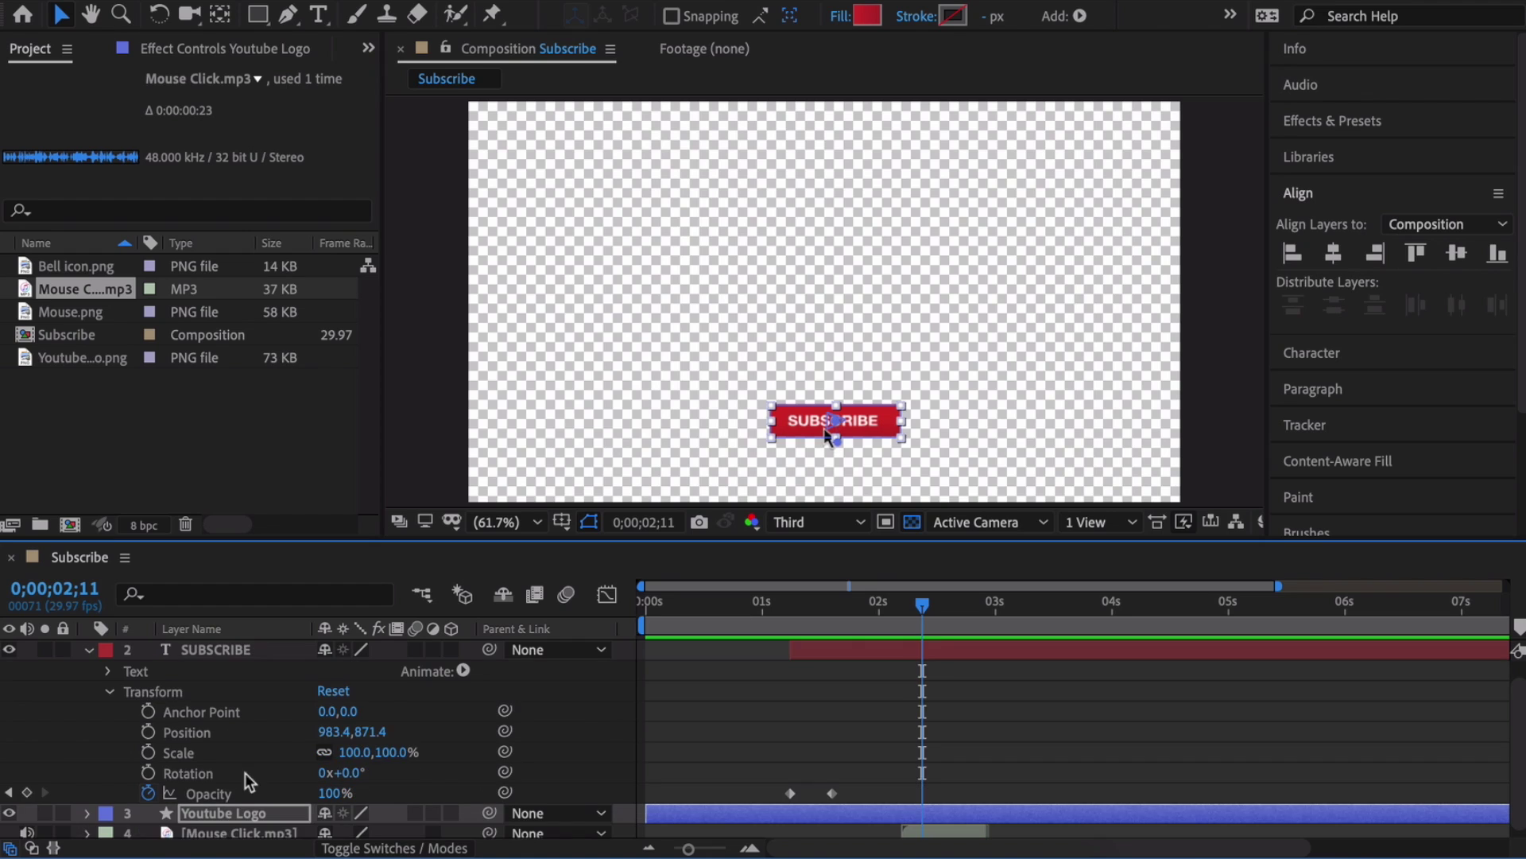
{"action": "left_click", "coordinate": [109, 692]}
{"action": "left_click", "coordinate": [108, 692]}
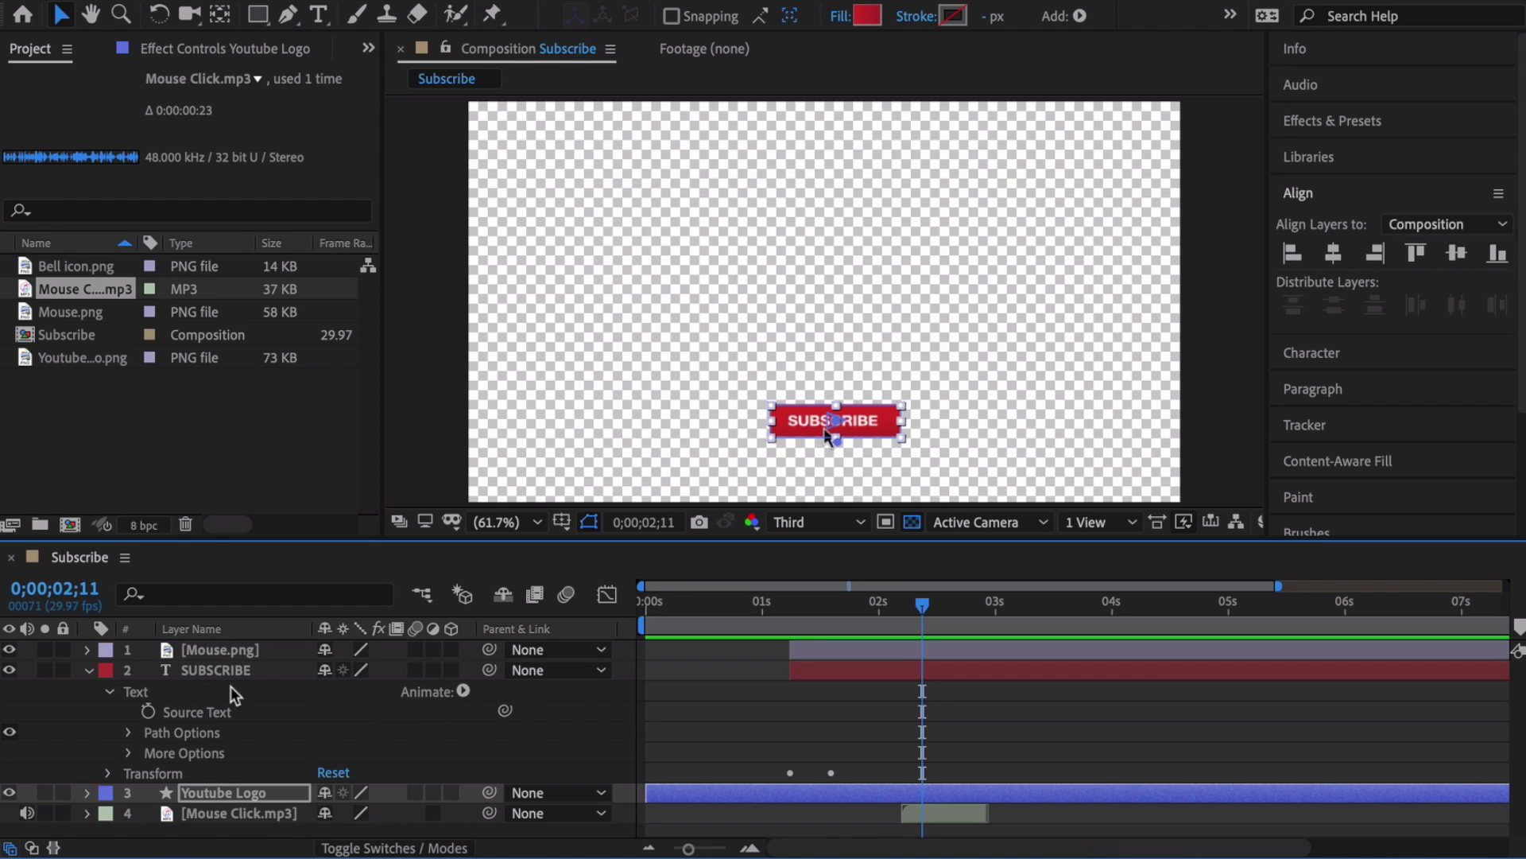
{"action": "left_click", "coordinate": [464, 691]}
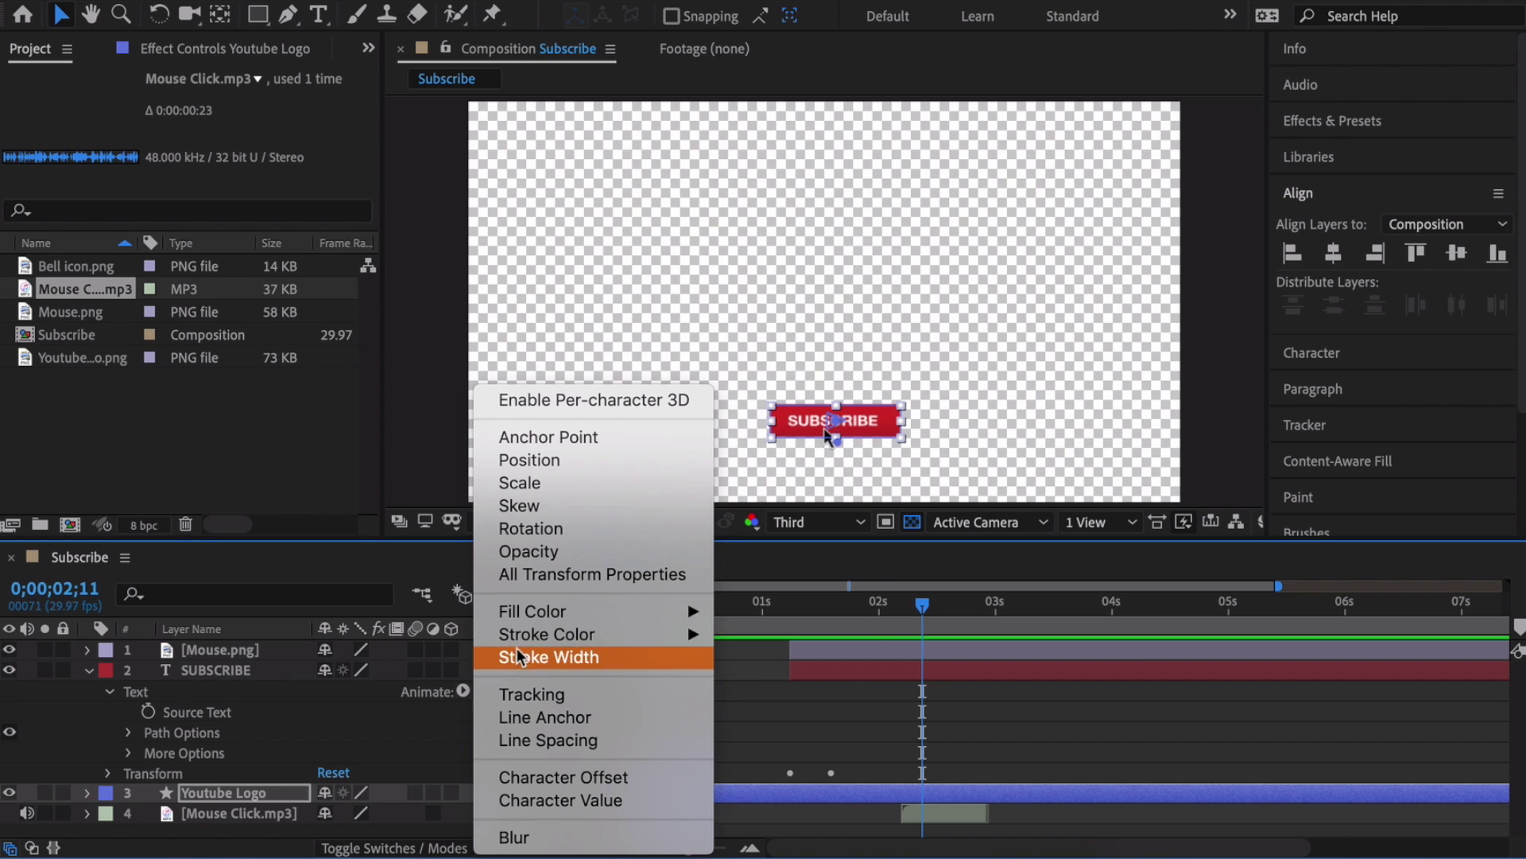
{"action": "mouse_move", "coordinate": [575, 611]}
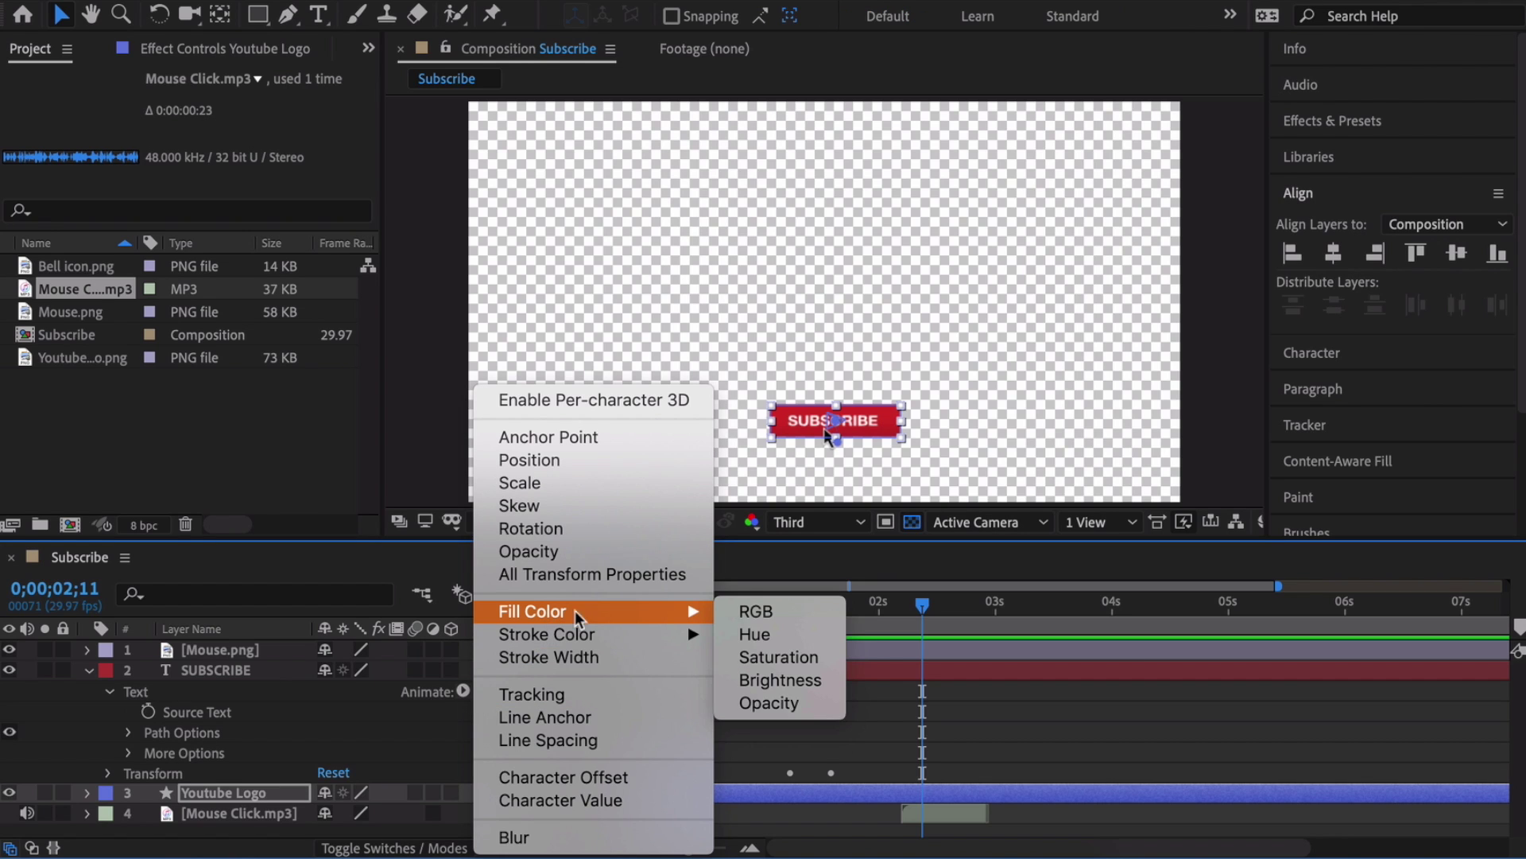
{"action": "left_click", "coordinate": [776, 618]}
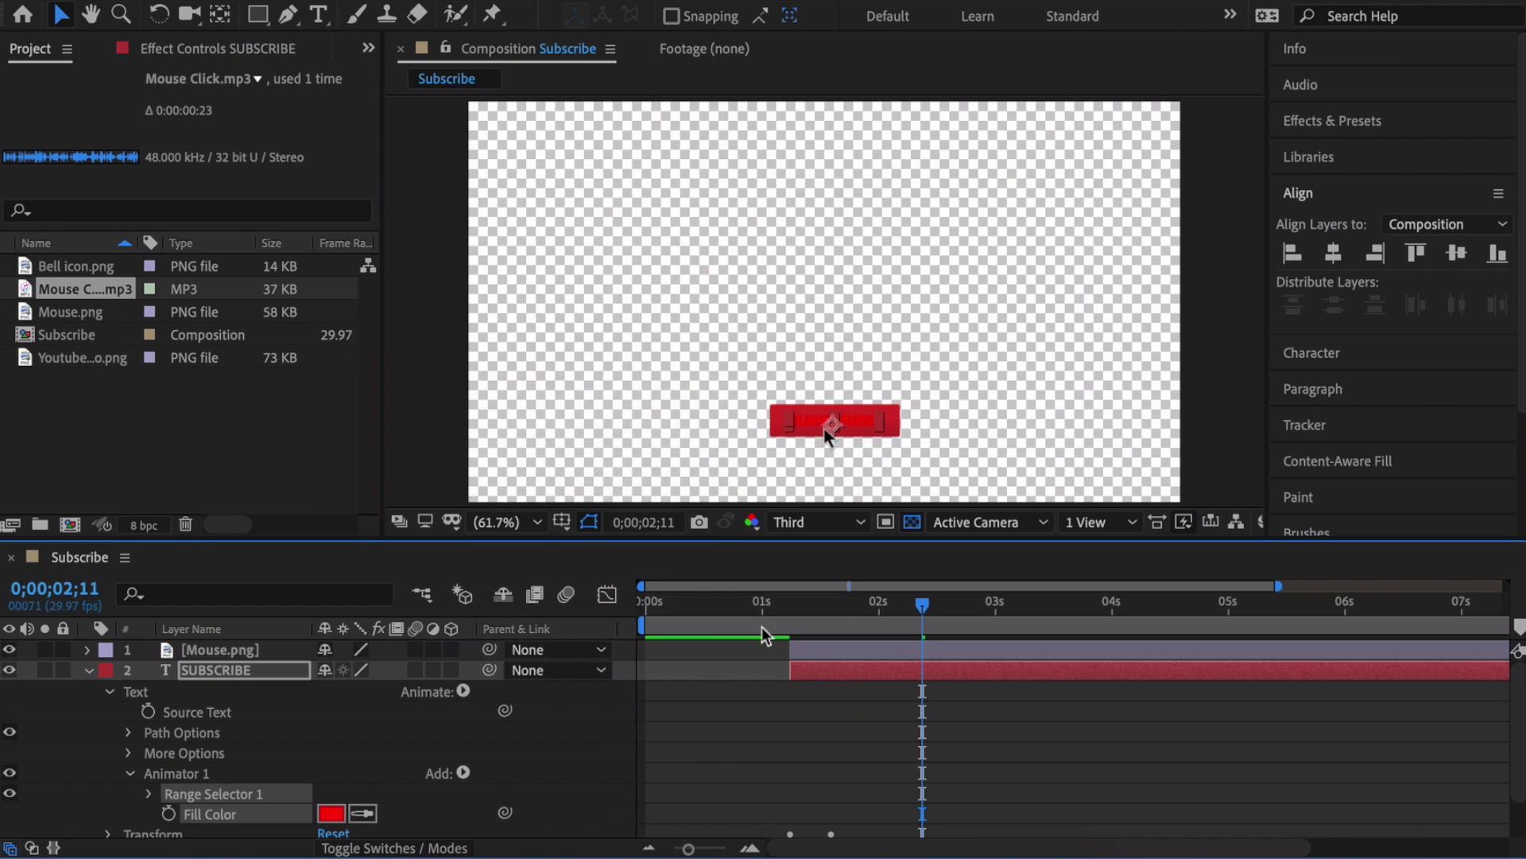
Step: Set the text animator's Fill Color to white FFFFFF and keyframe it at 0;00;02;13
{"action": "scroll", "coordinate": [346, 768], "scroll_direction": "down", "scroll_amount": 2}
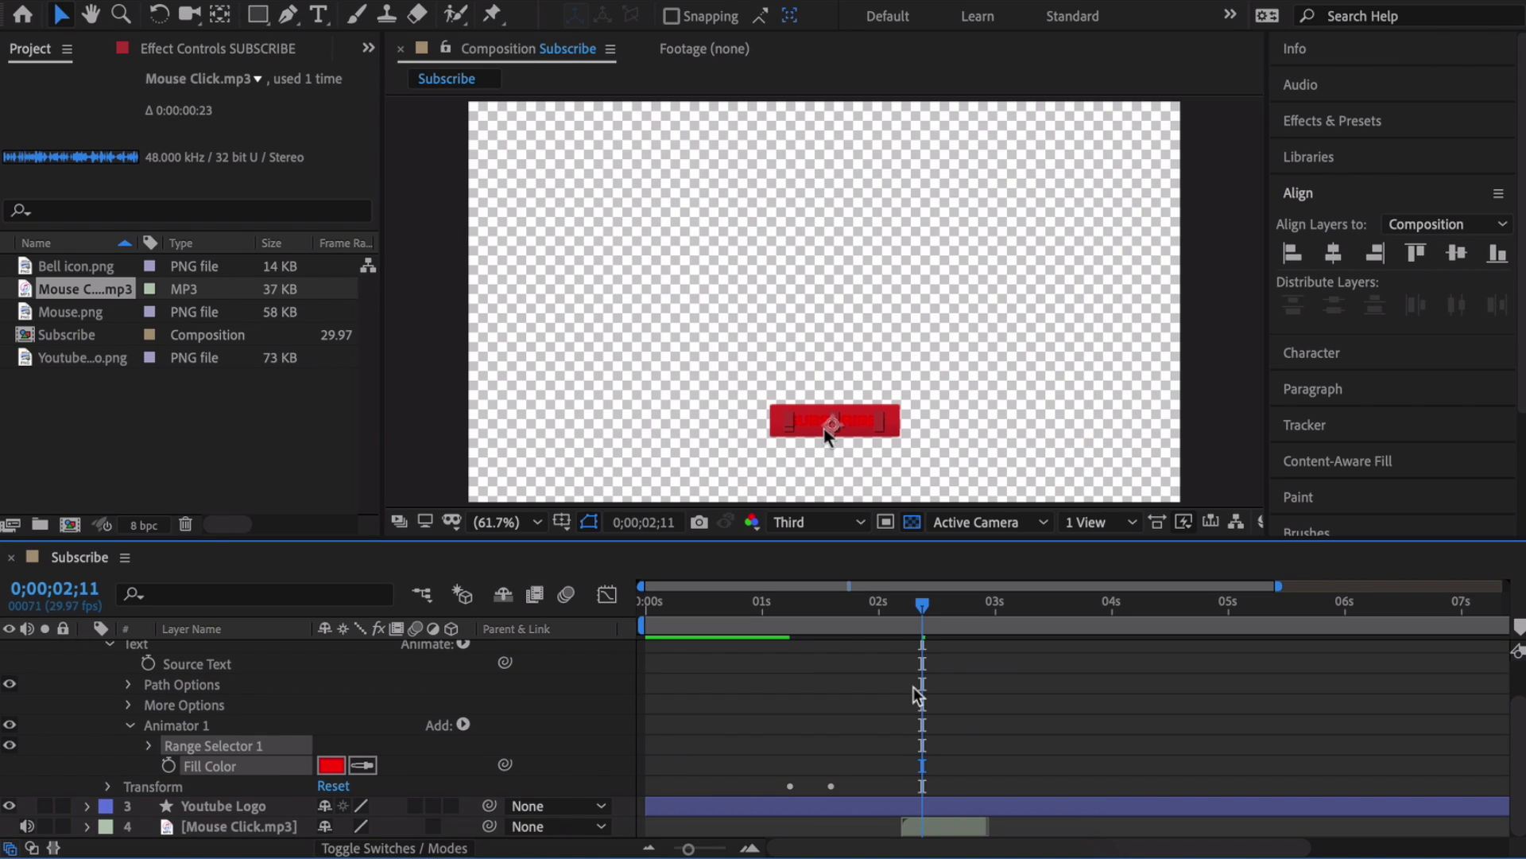
{"action": "left_click", "coordinate": [332, 764]}
{"action": "left_click", "coordinate": [699, 573]}
{"action": "left_click_drag", "start_coordinate": [651, 551], "coordinate": [525, 473]}
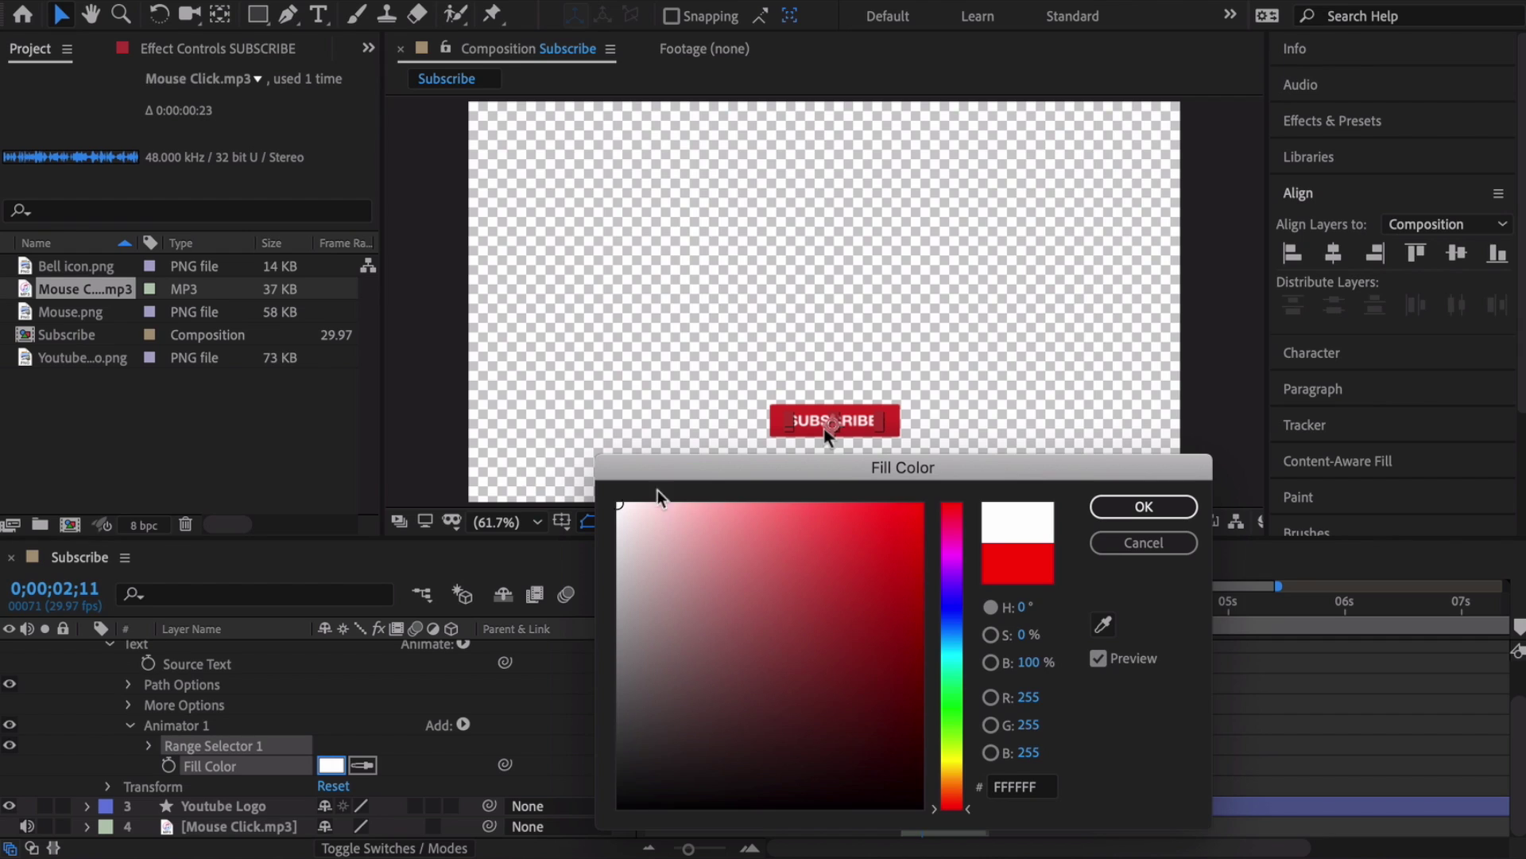
{"action": "left_click", "coordinate": [1141, 512]}
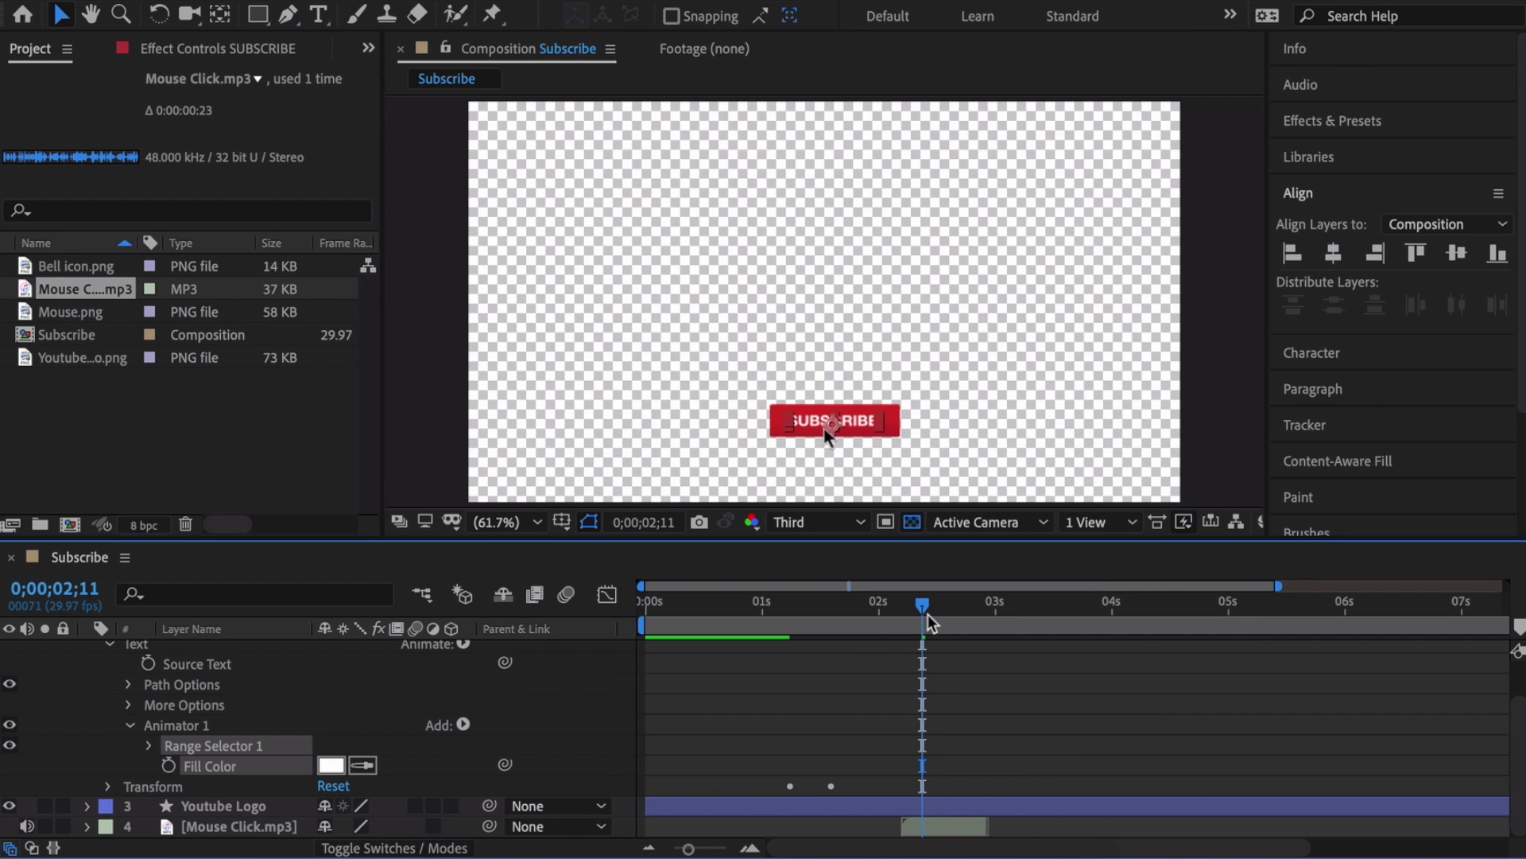
{"action": "mouse_move", "coordinate": [928, 614]}
{"action": "left_mouse_down"}
{"action": "mouse_move", "coordinate": [943, 614]}
{"action": "mouse_move", "coordinate": [929, 612]}
{"action": "left_mouse_up"}
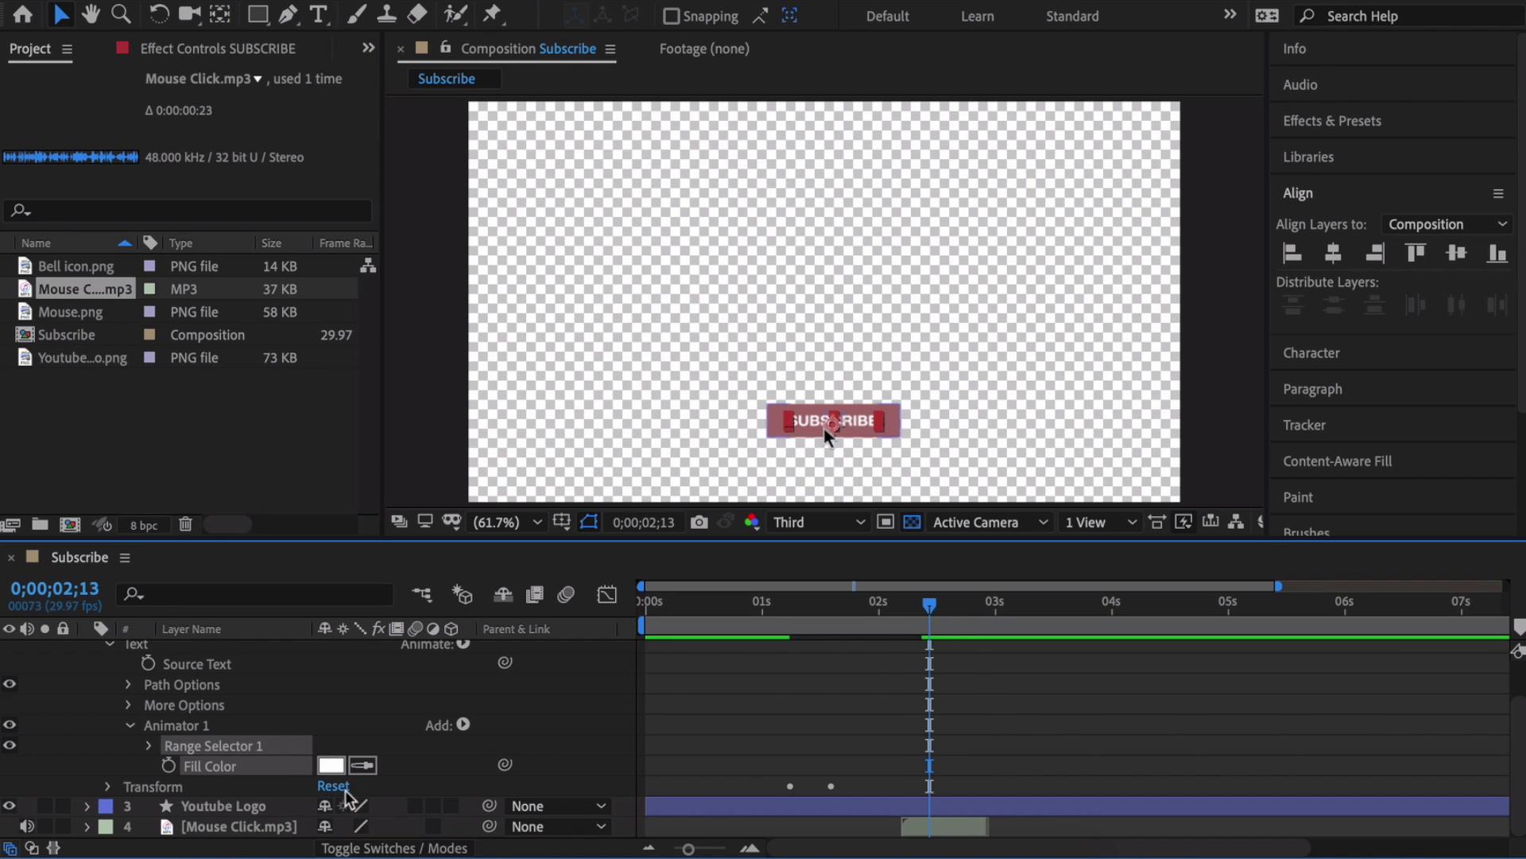
{"action": "left_click", "coordinate": [172, 765]}
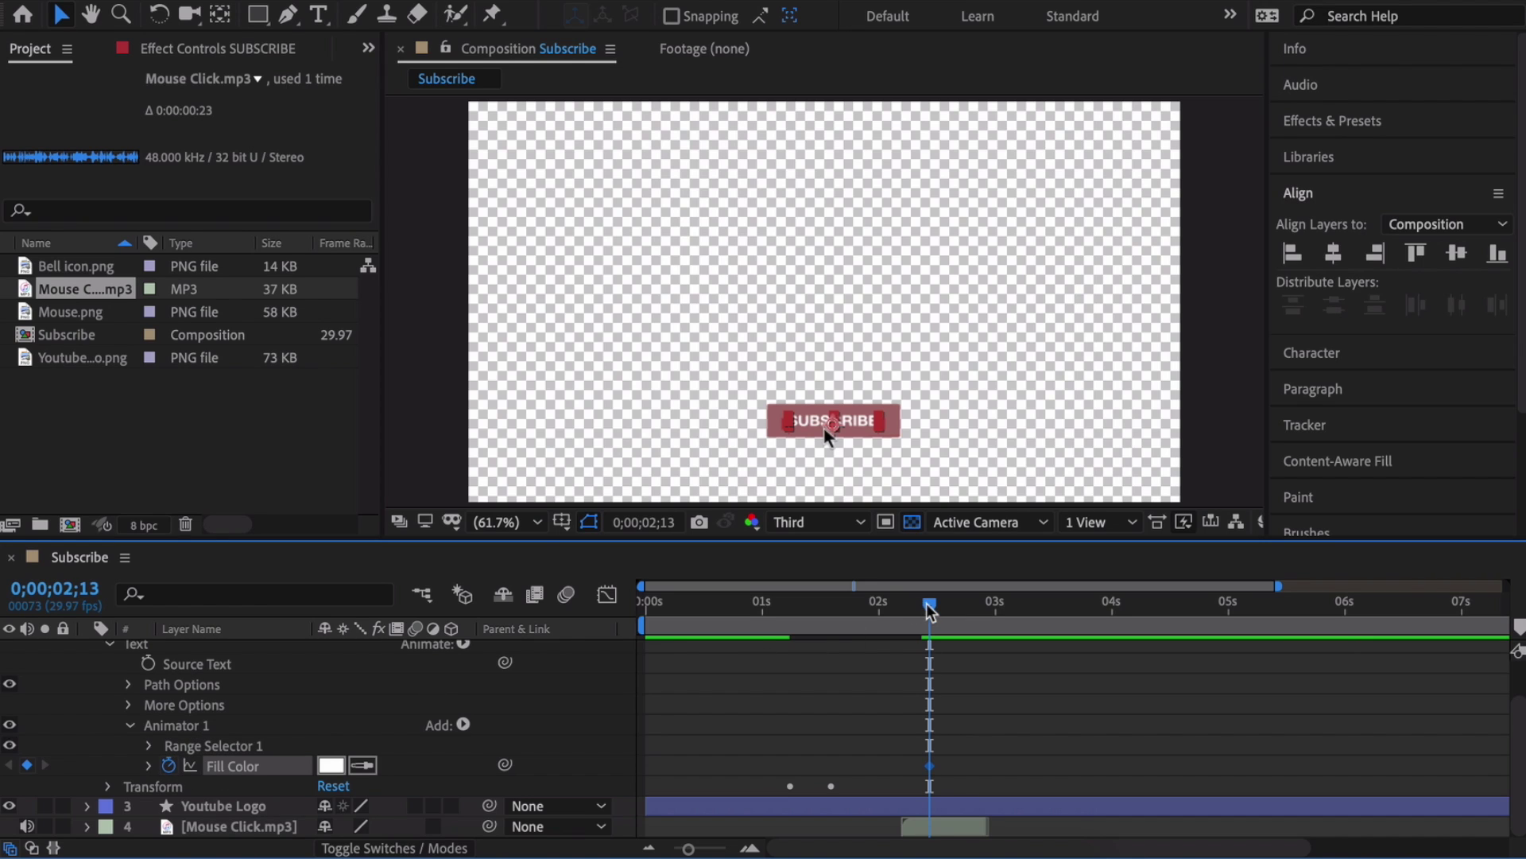
Step: Change the SUBSCRIBE text's Fill Color to dark grey 292929 at 0;00;02;14 and preview the colour change
{"action": "left_click_drag", "start_coordinate": [922, 604], "coordinate": [935, 611]}
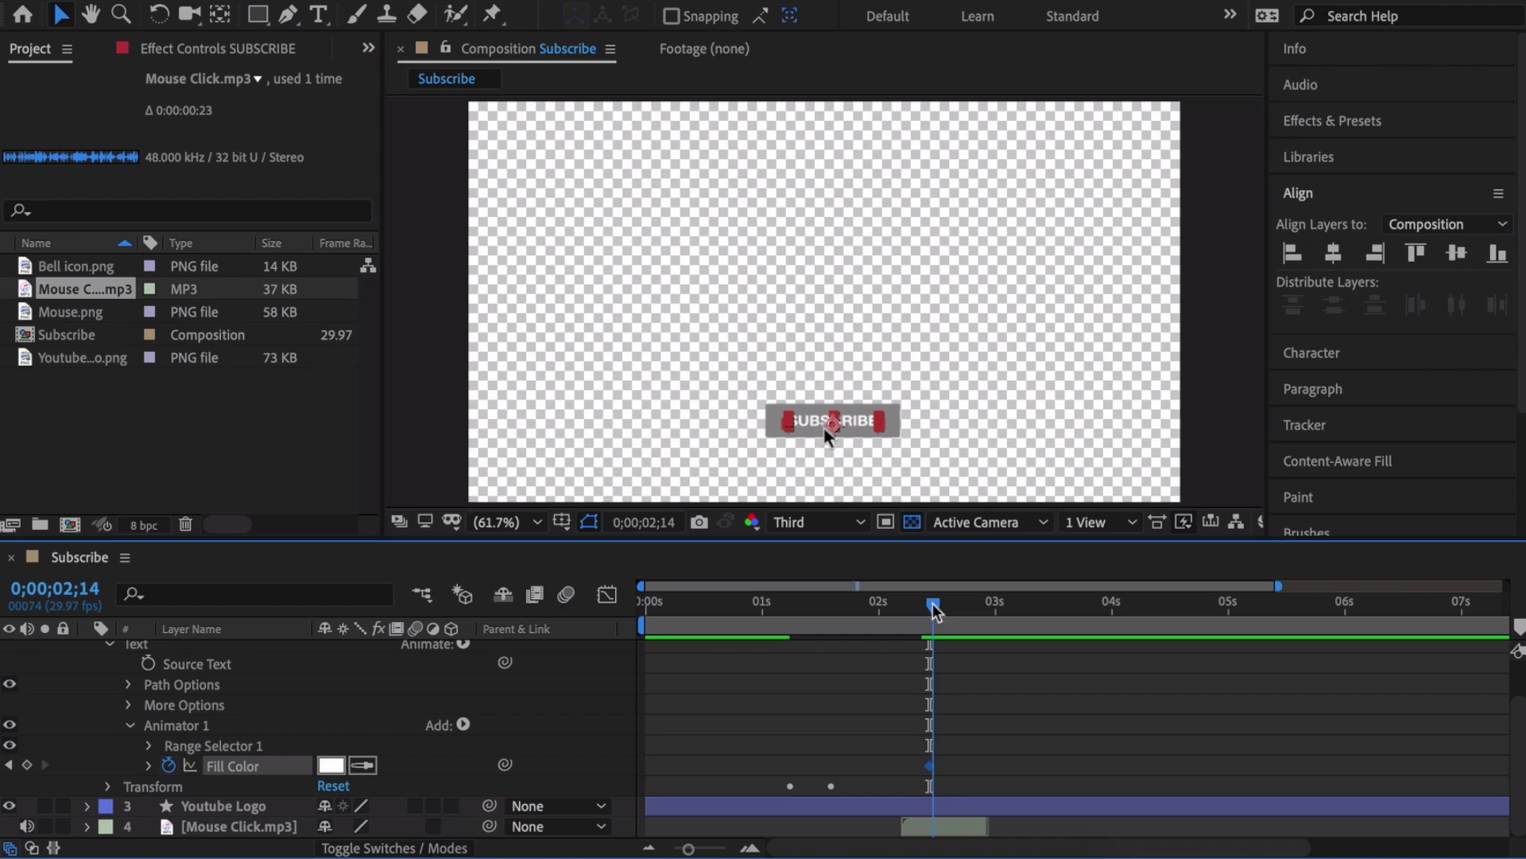
{"action": "left_click", "coordinate": [330, 764]}
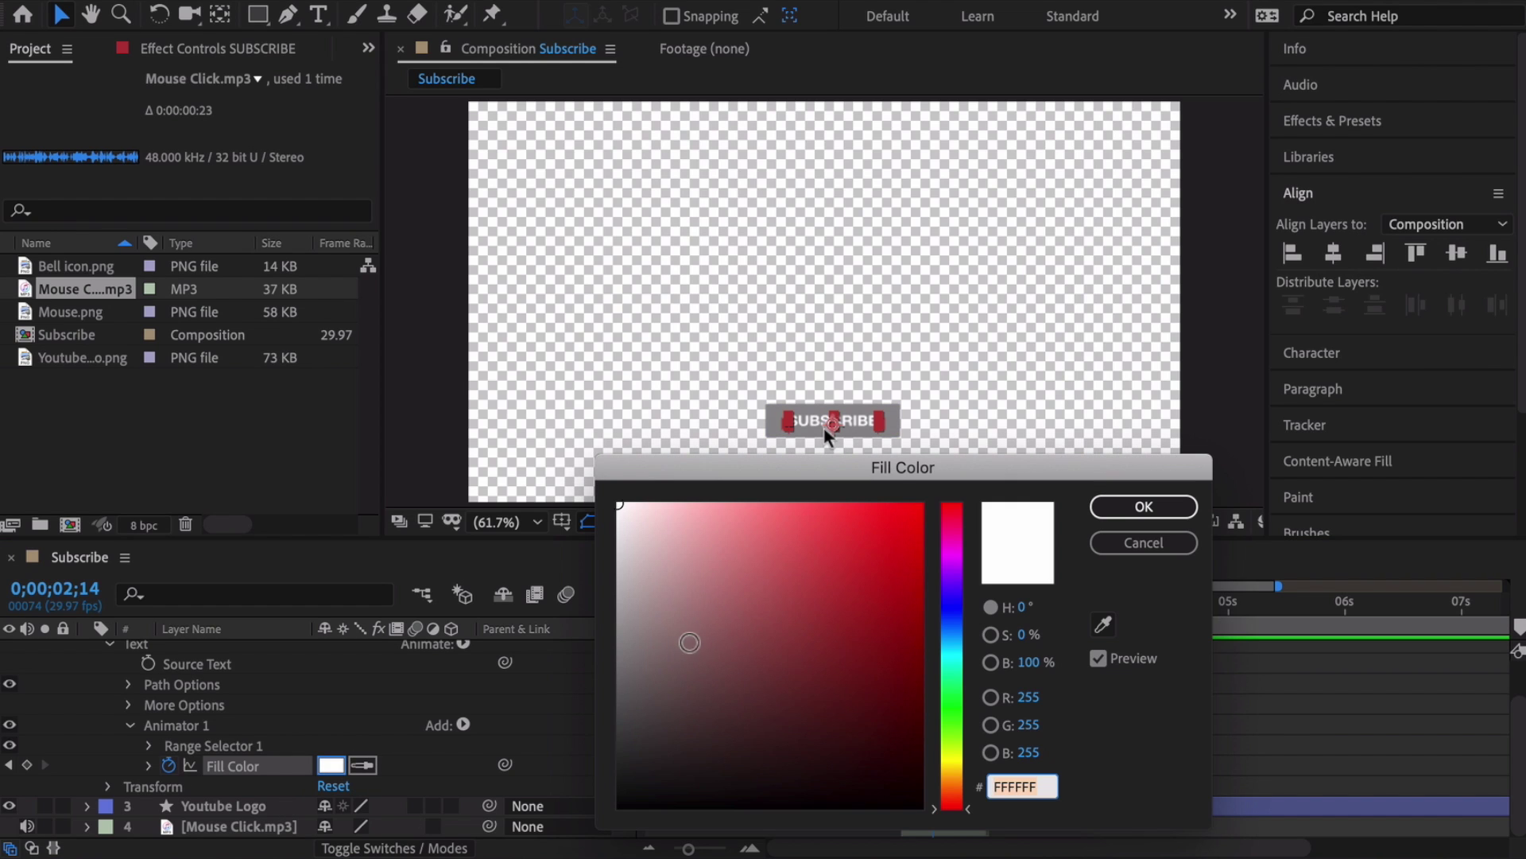
{"action": "mouse_move", "coordinate": [690, 642]}
{"action": "left_mouse_down"}
{"action": "mouse_move", "coordinate": [539, 783]}
{"action": "mouse_move", "coordinate": [532, 744]}
{"action": "mouse_move", "coordinate": [526, 761]}
{"action": "left_mouse_up"}
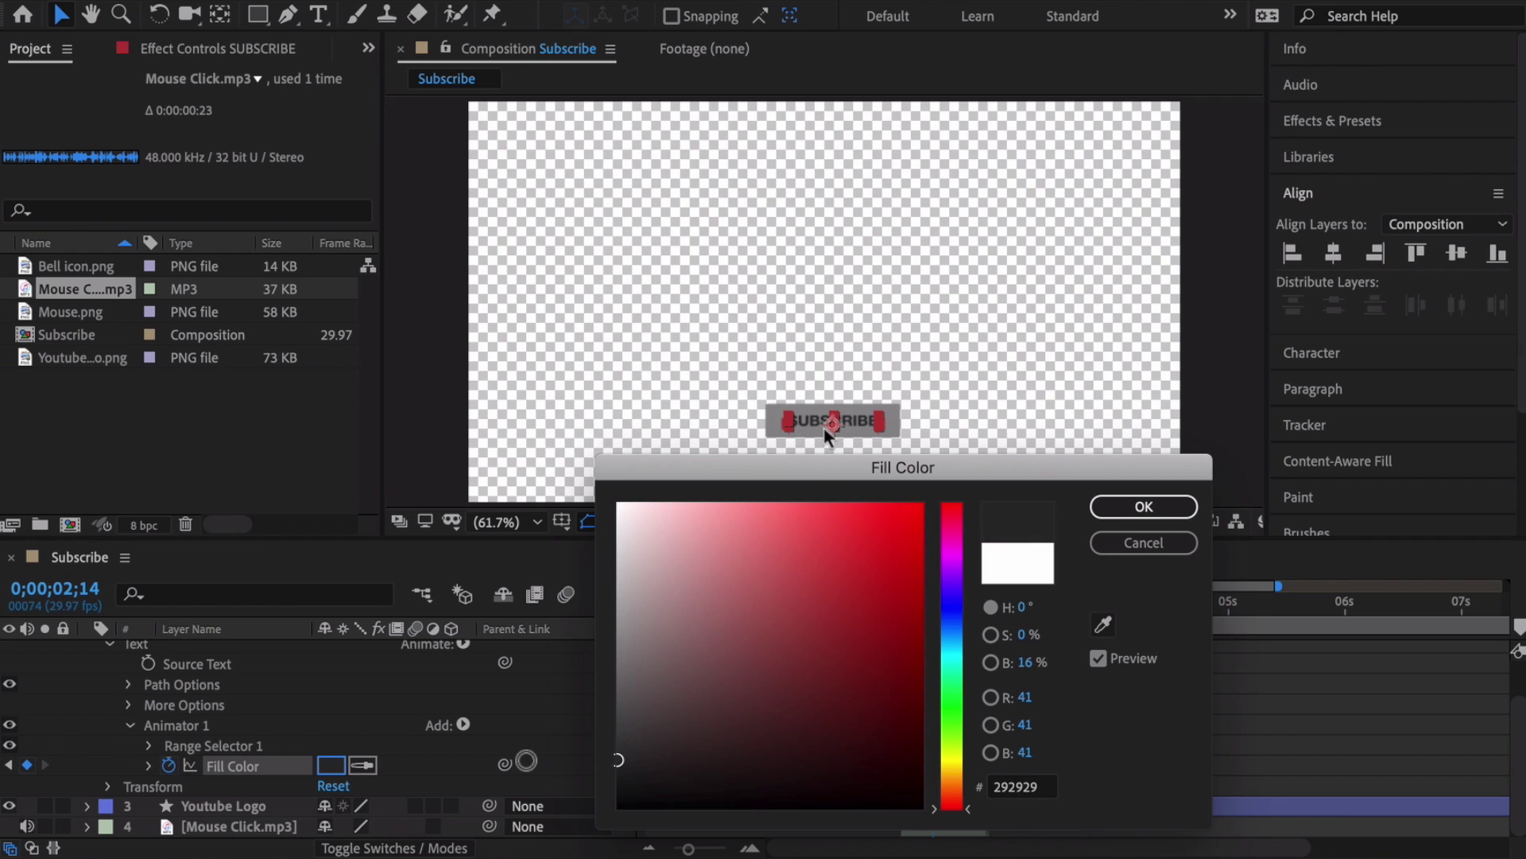
{"action": "left_click", "coordinate": [1143, 507]}
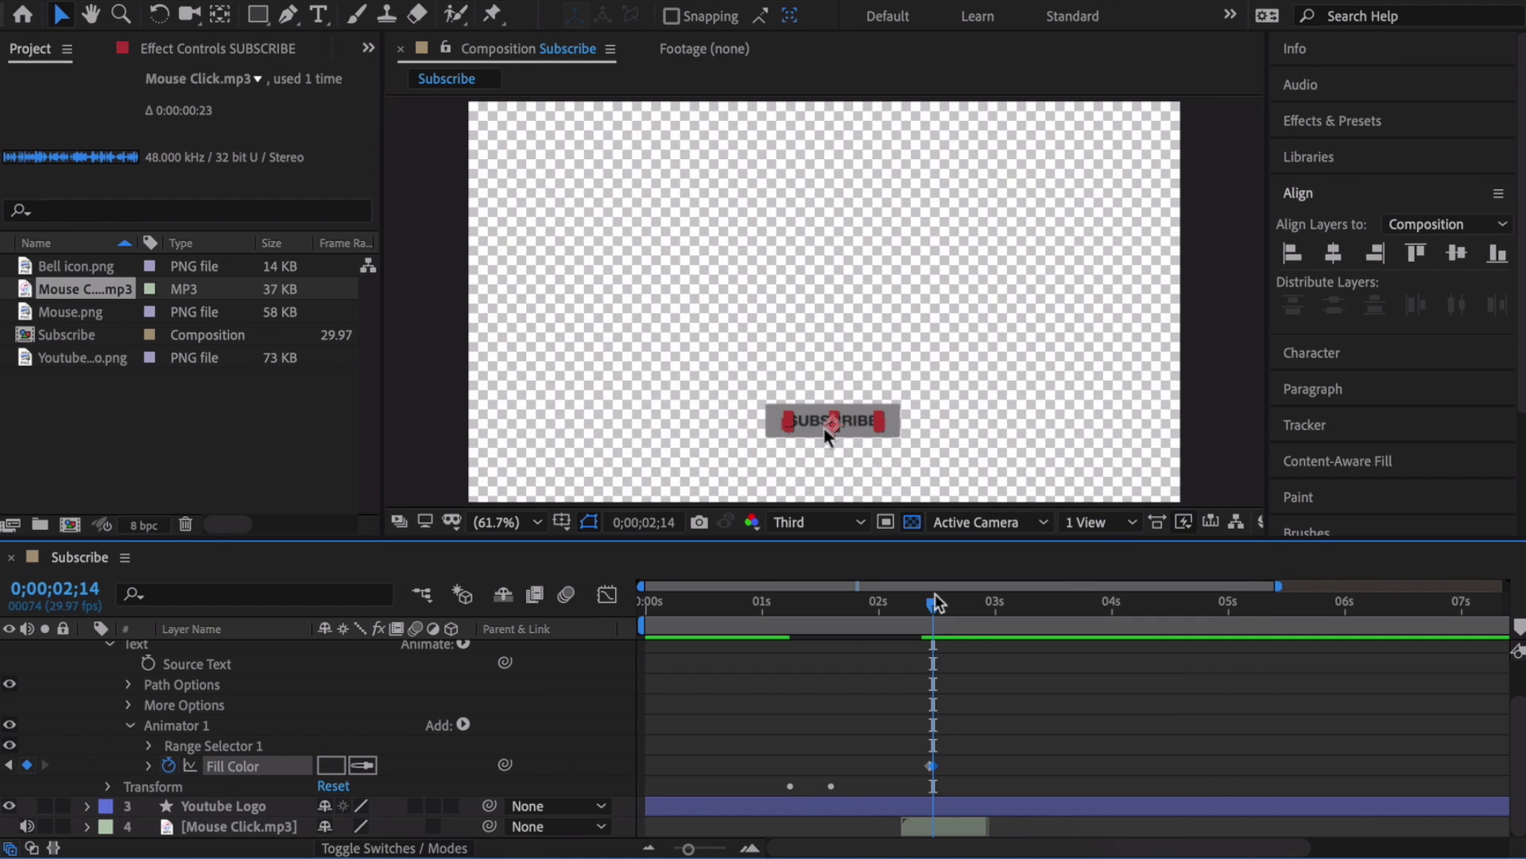
{"action": "key", "text": "Page_Up"}
{"action": "left_click_drag", "start_coordinate": [896, 603], "coordinate": [736, 610]}
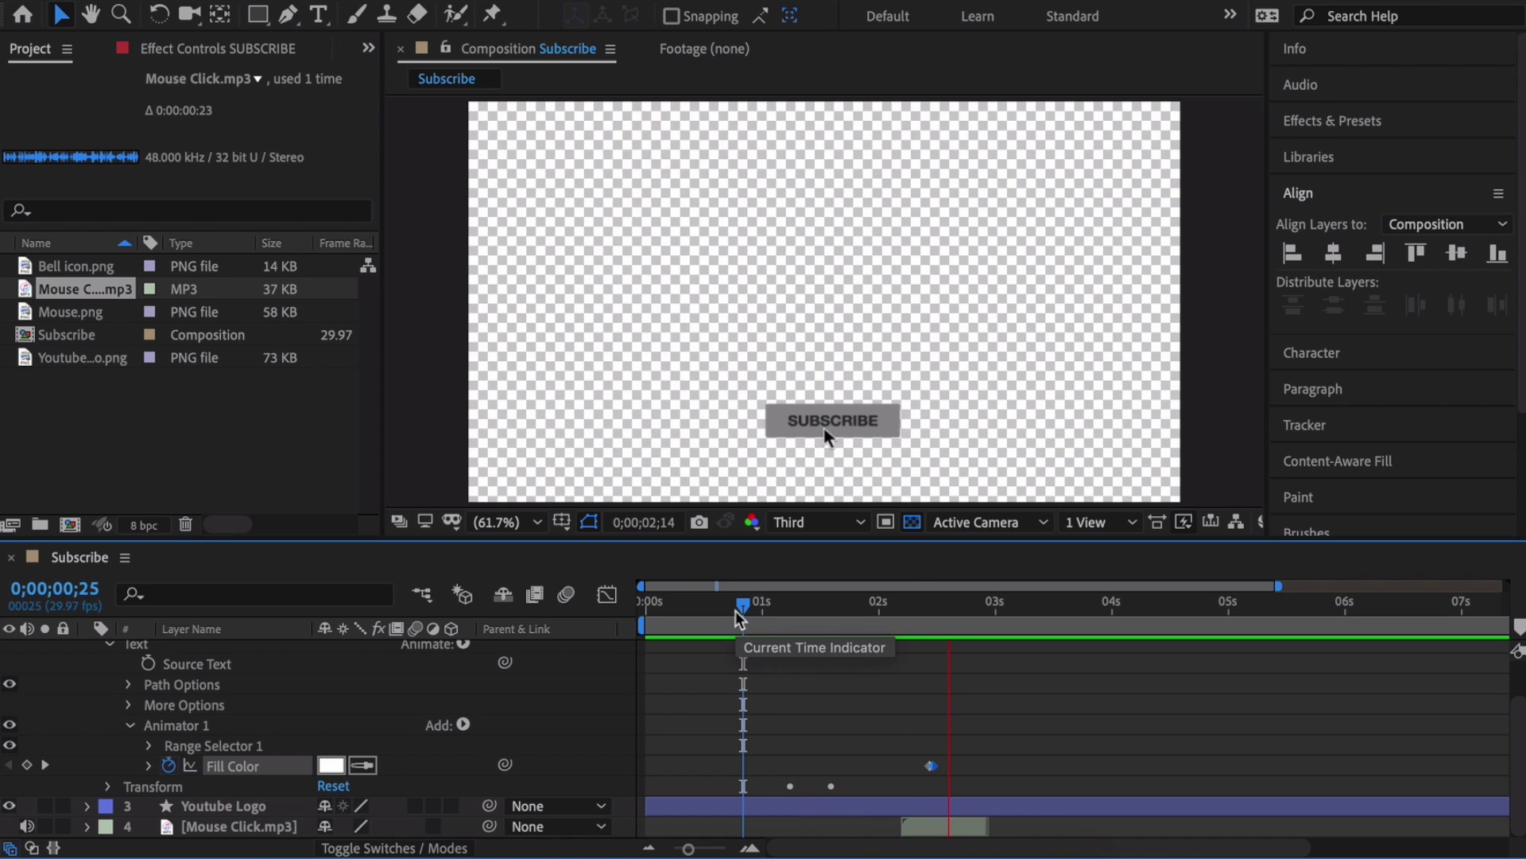
{"action": "key", "text": "space"}
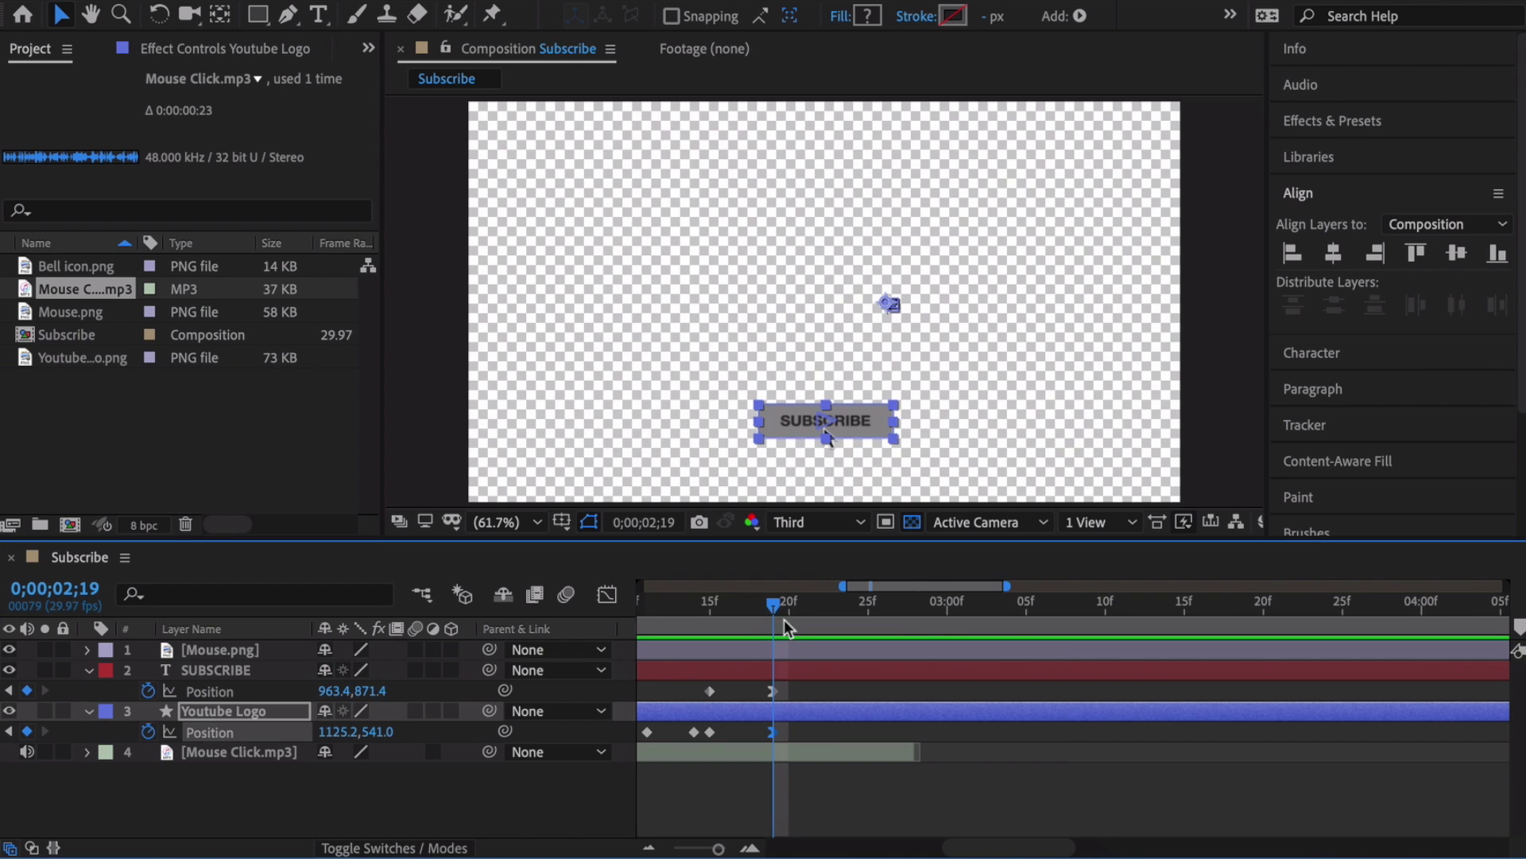
Step: Collapse the SUBSCRIBE and Youtube Logo layers' properties and move the current time to 0;00;02;23
{"action": "left_click", "coordinate": [697, 849]}
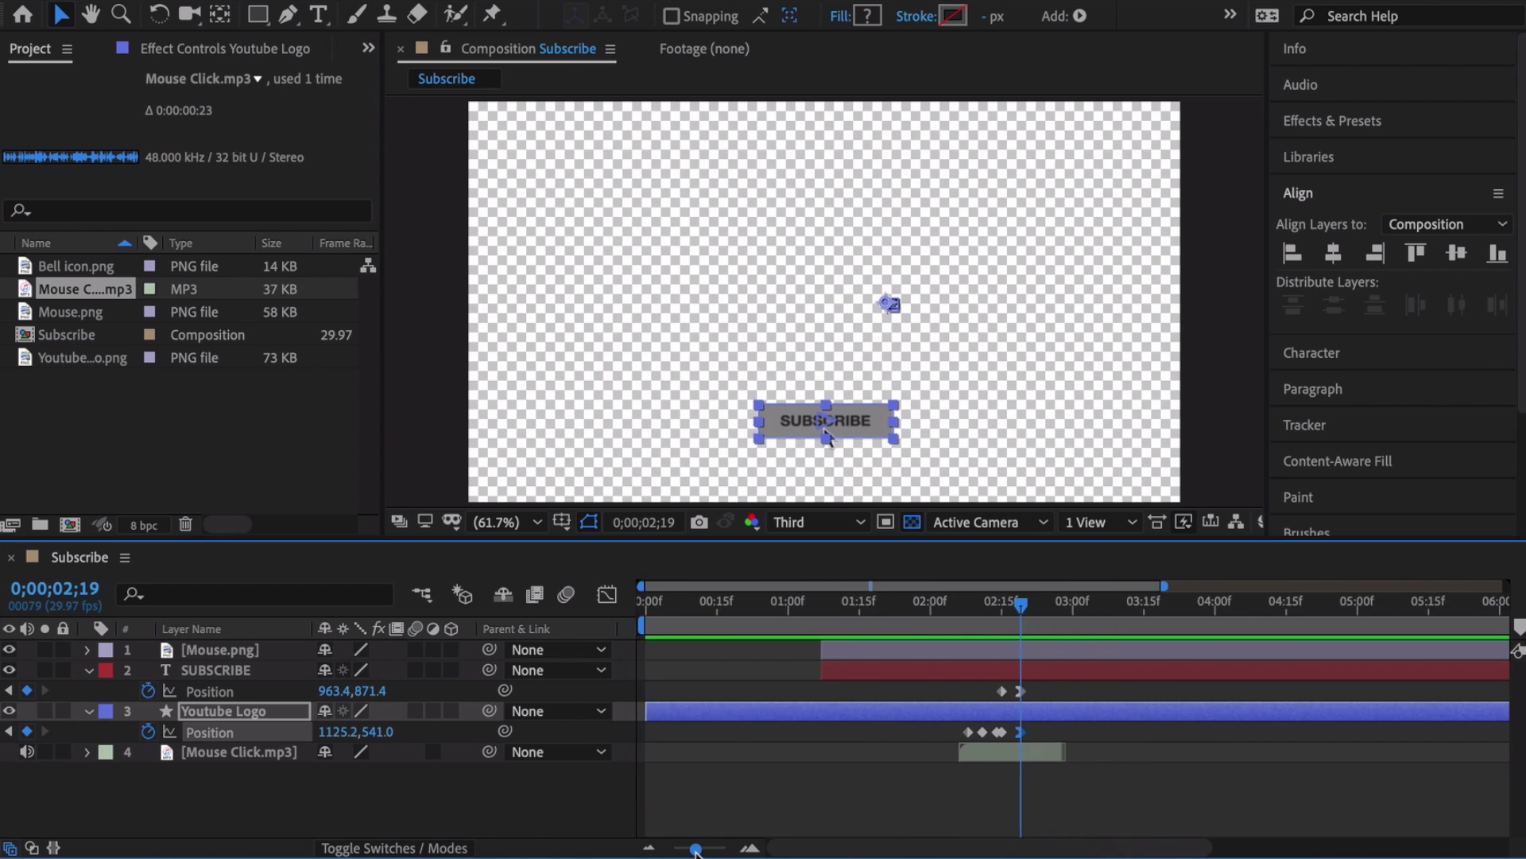
{"action": "left_click", "coordinate": [89, 670]}
{"action": "left_click", "coordinate": [89, 690]}
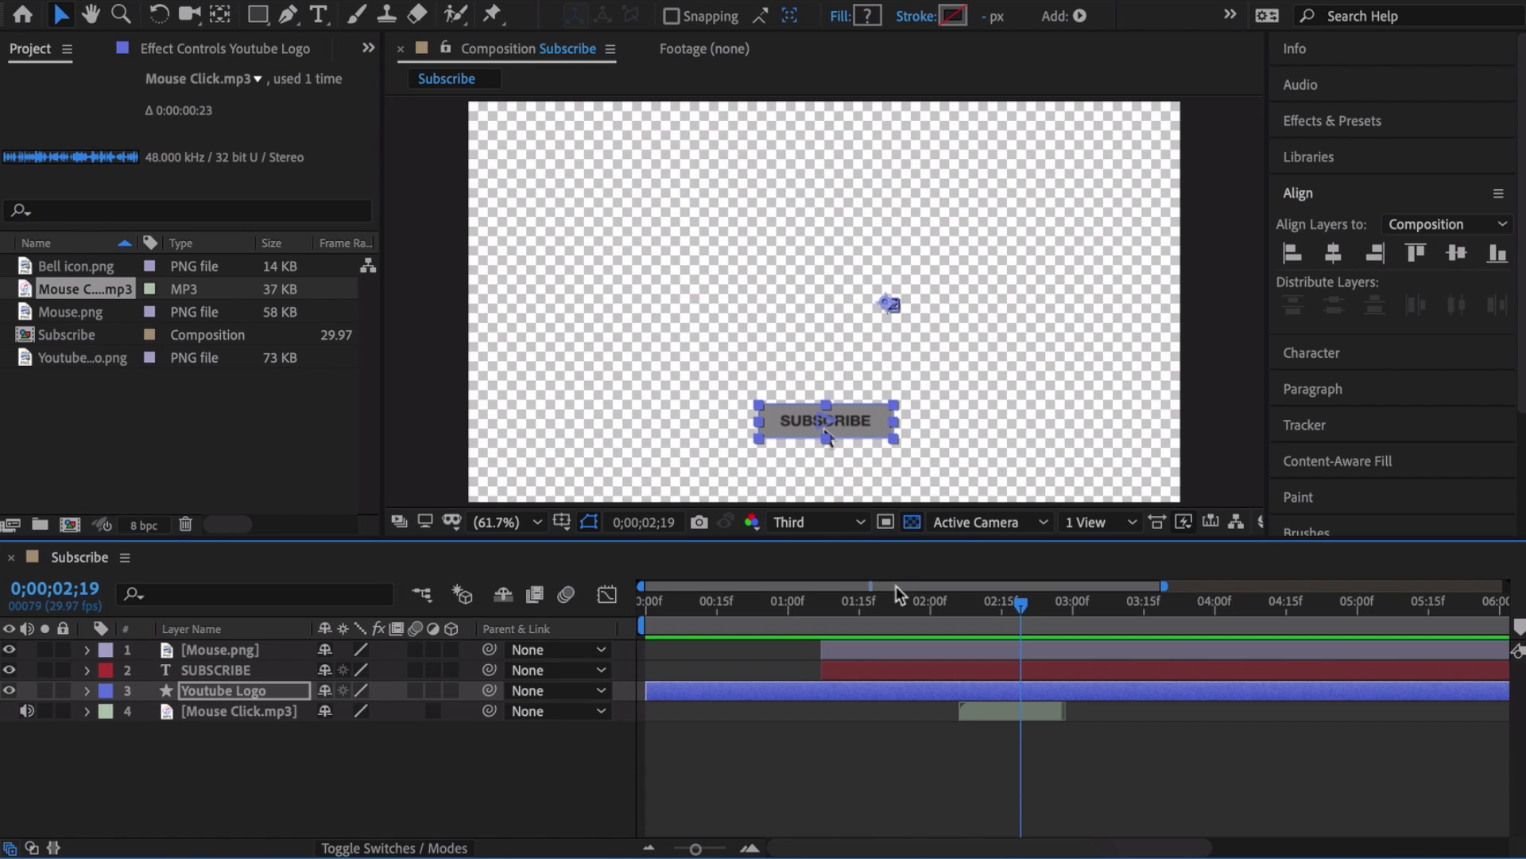
{"action": "left_click_drag", "start_coordinate": [1023, 605], "coordinate": [1034, 602]}
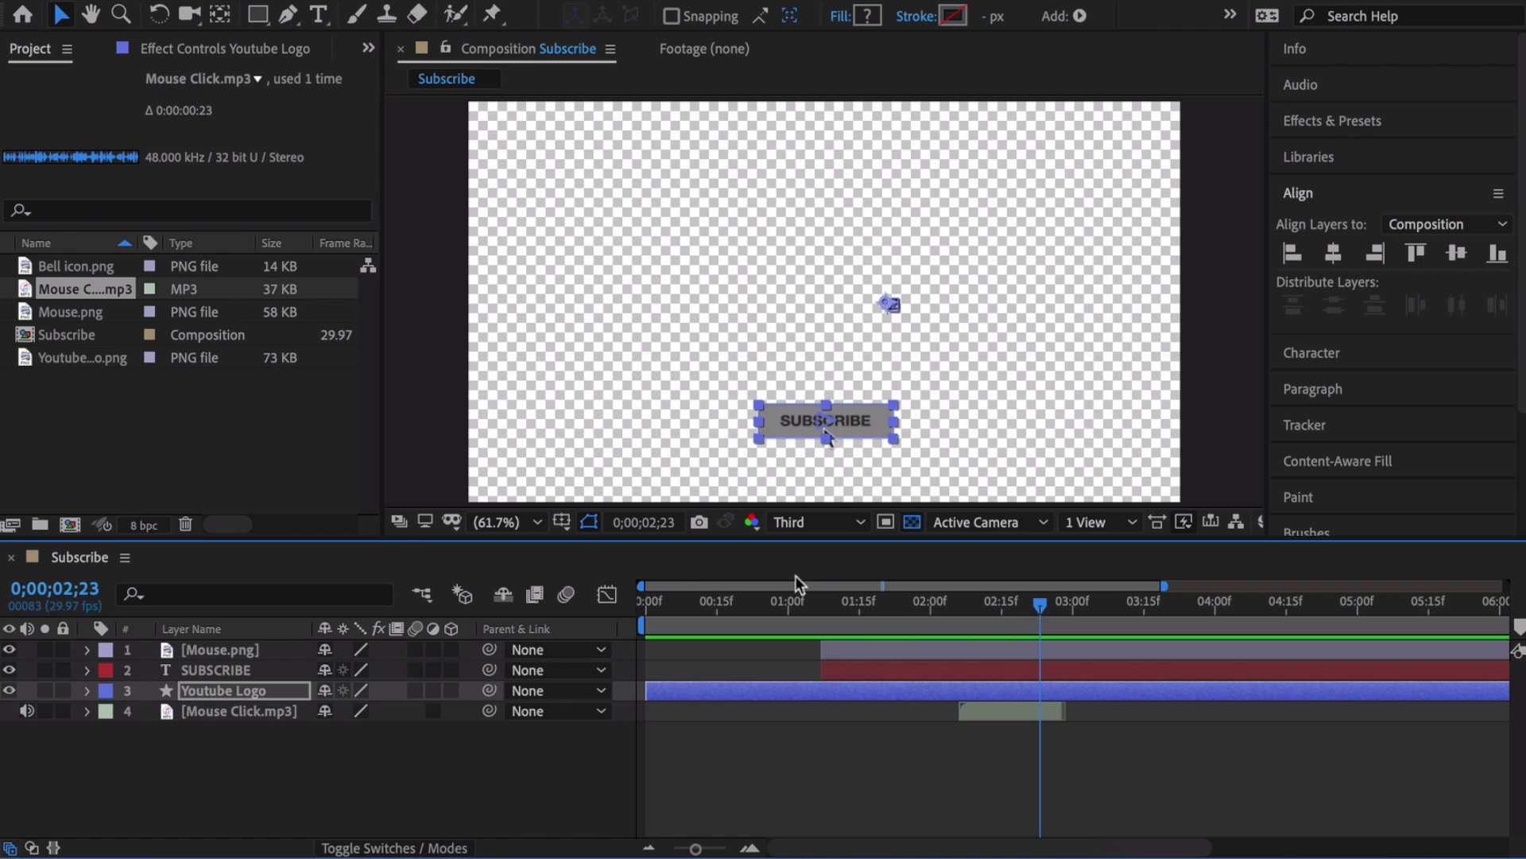
Step: Add Bell icon.png to the Subscribe composition as the top layer
{"action": "left_click", "coordinate": [74, 265]}
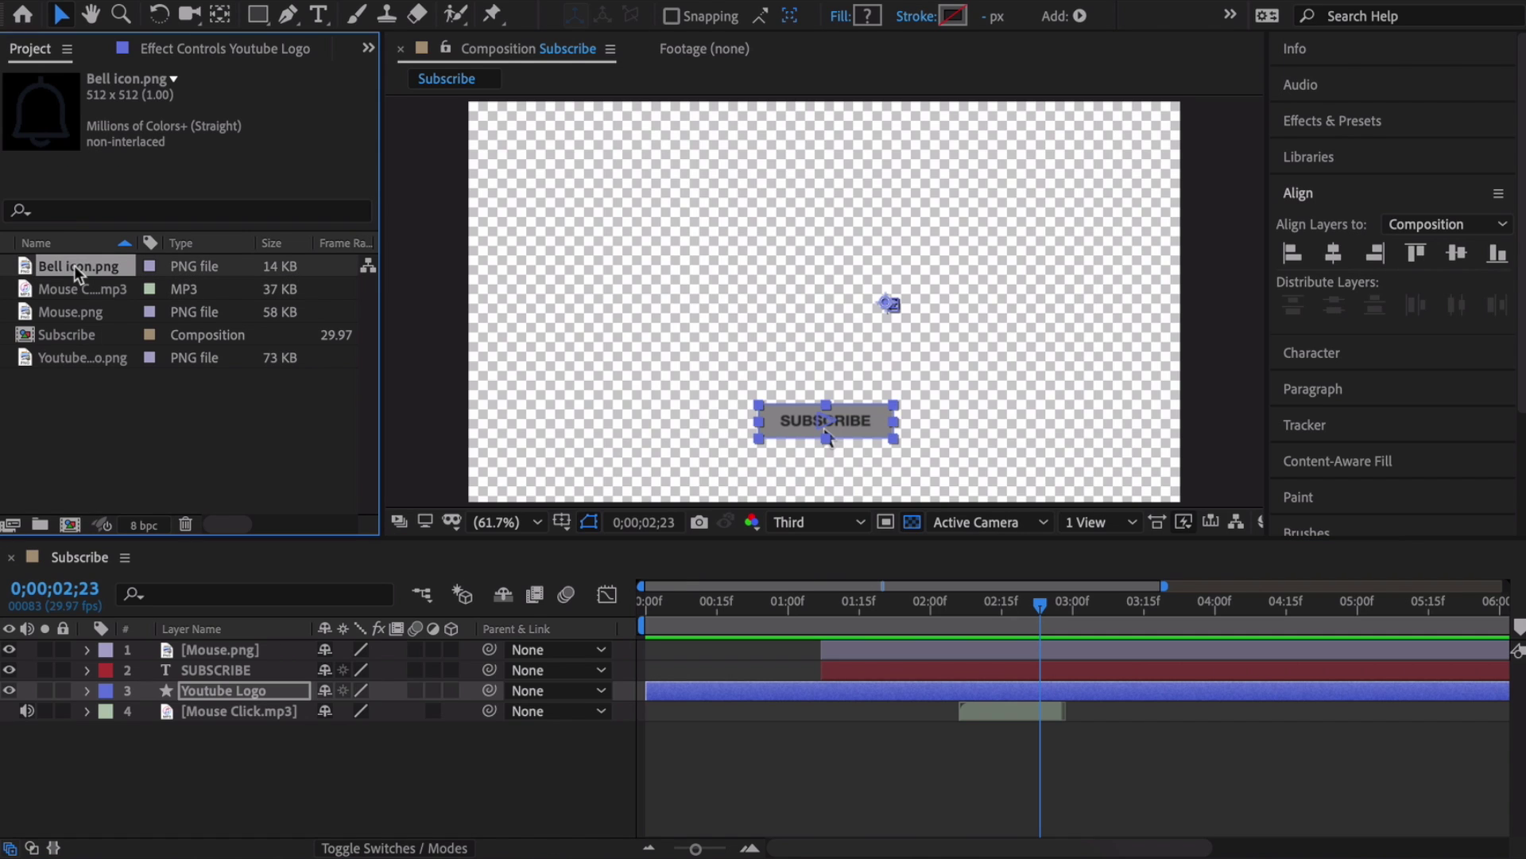
{"action": "left_click", "coordinate": [450, 446]}
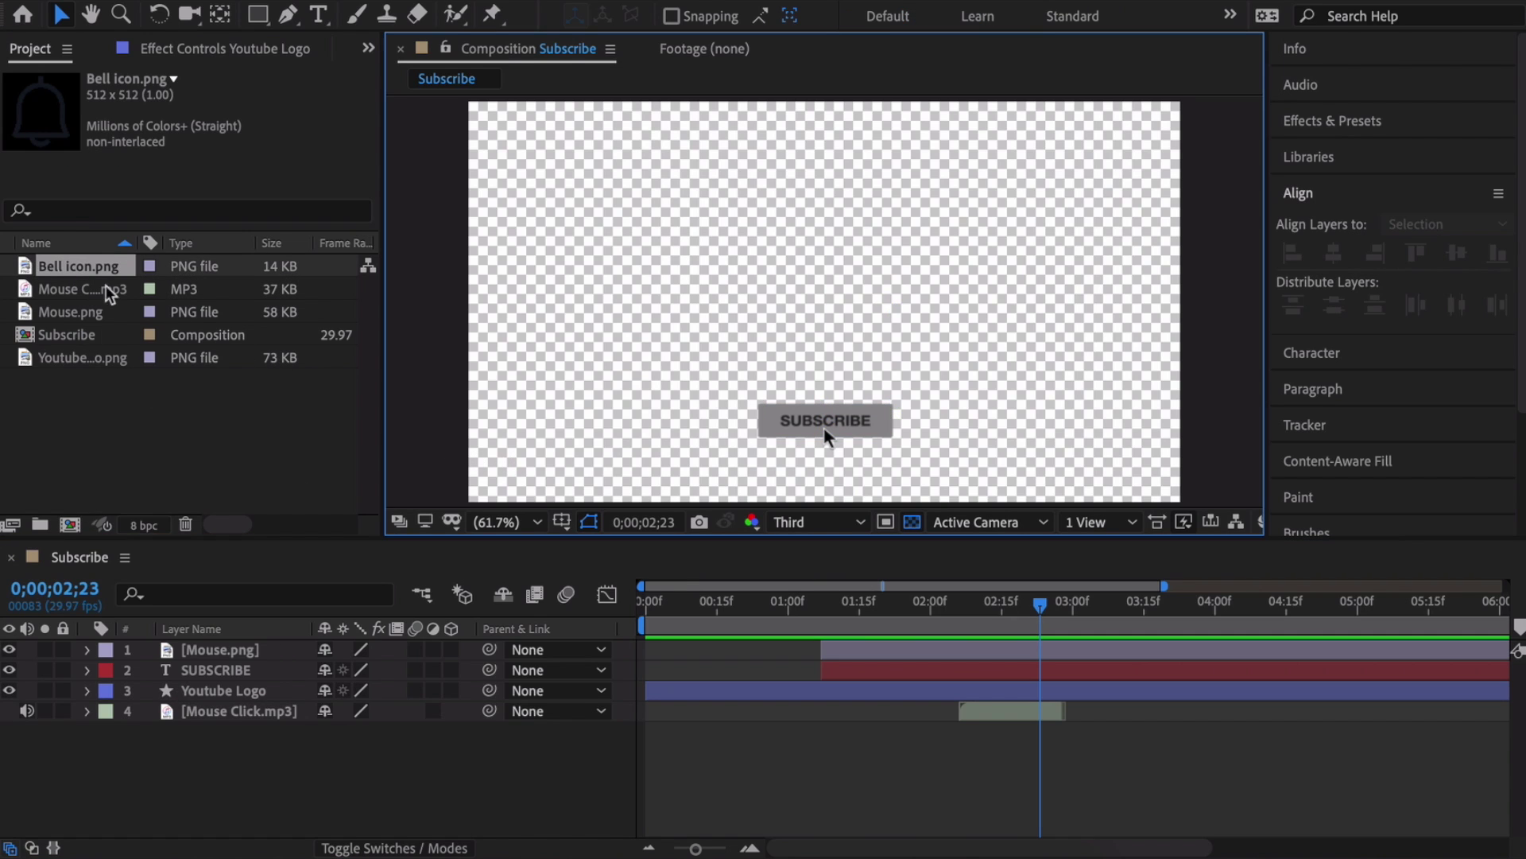
{"action": "left_click_drag", "start_coordinate": [88, 265], "coordinate": [204, 649]}
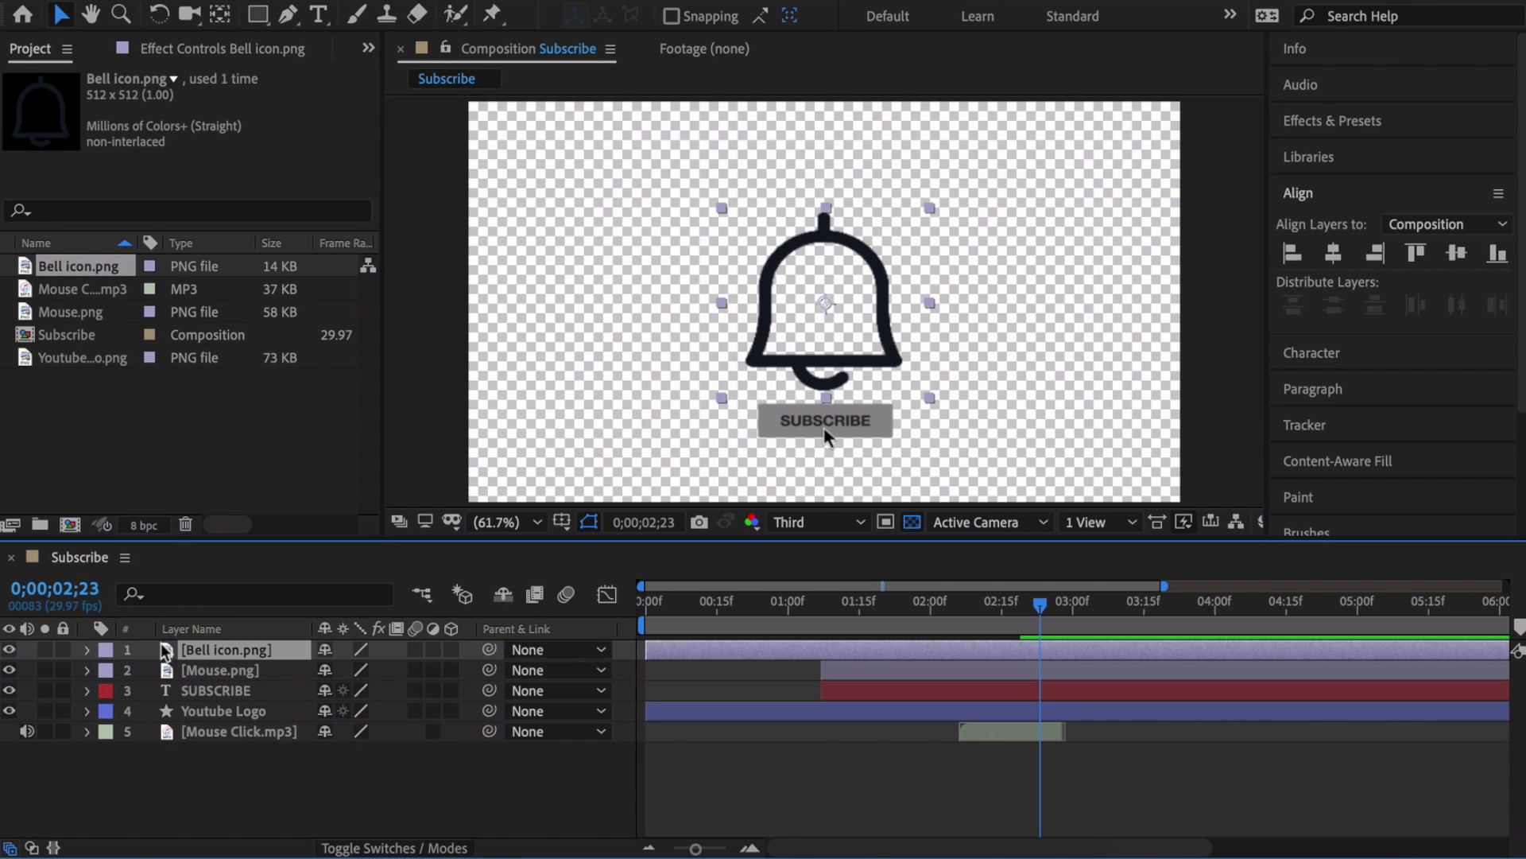
Step: Scale the bell icon to 14% and place it just beside the right edge of the SUBSCRIBE button
{"action": "key", "text": "s"}
{"action": "left_click_drag", "start_coordinate": [361, 670], "coordinate": [241, 662]}
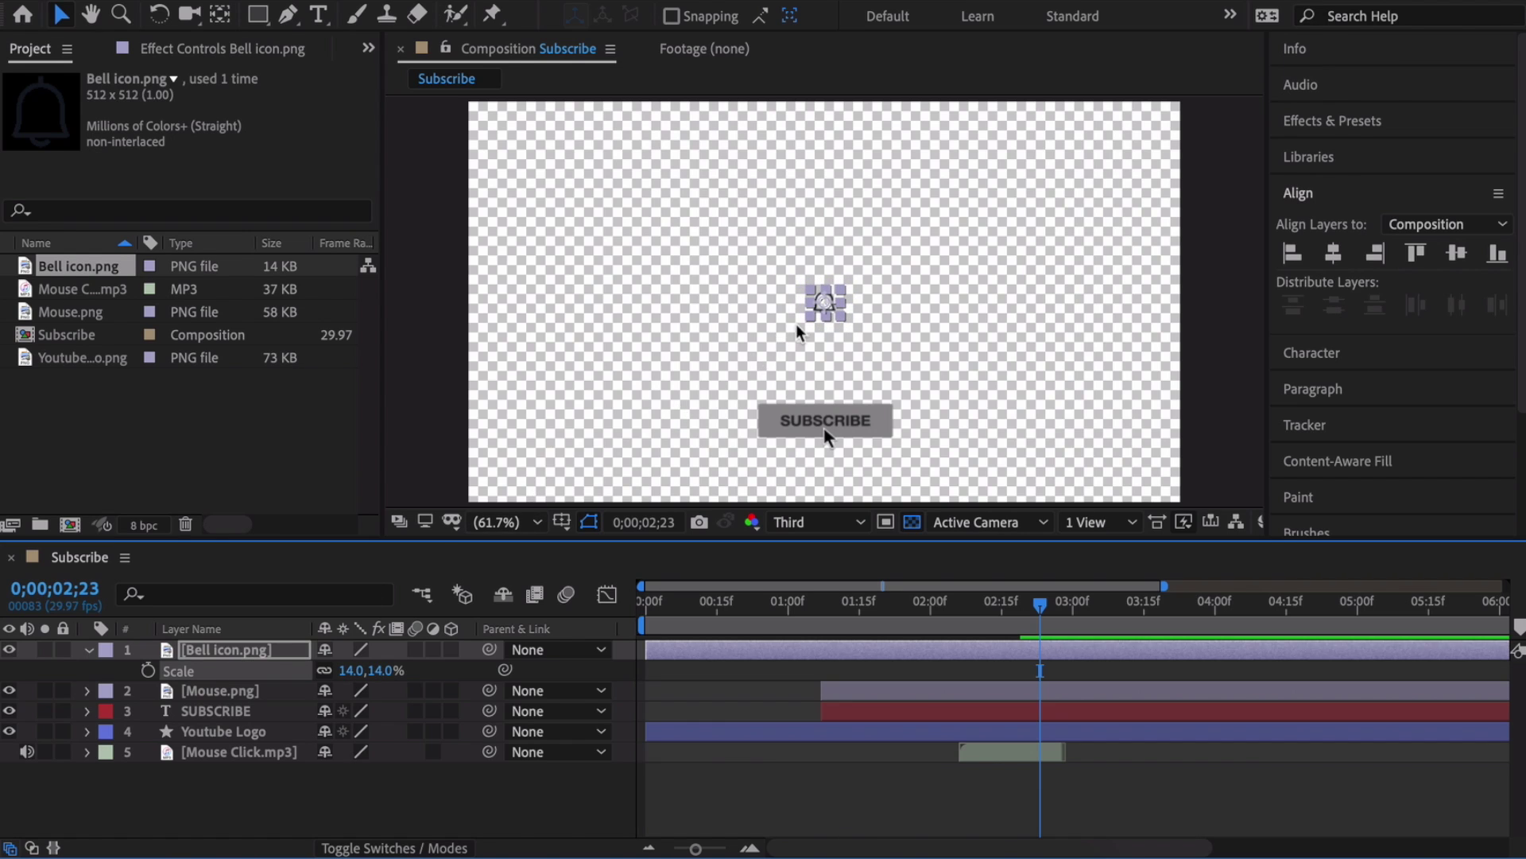
{"action": "left_click_drag", "start_coordinate": [835, 296], "coordinate": [909, 420]}
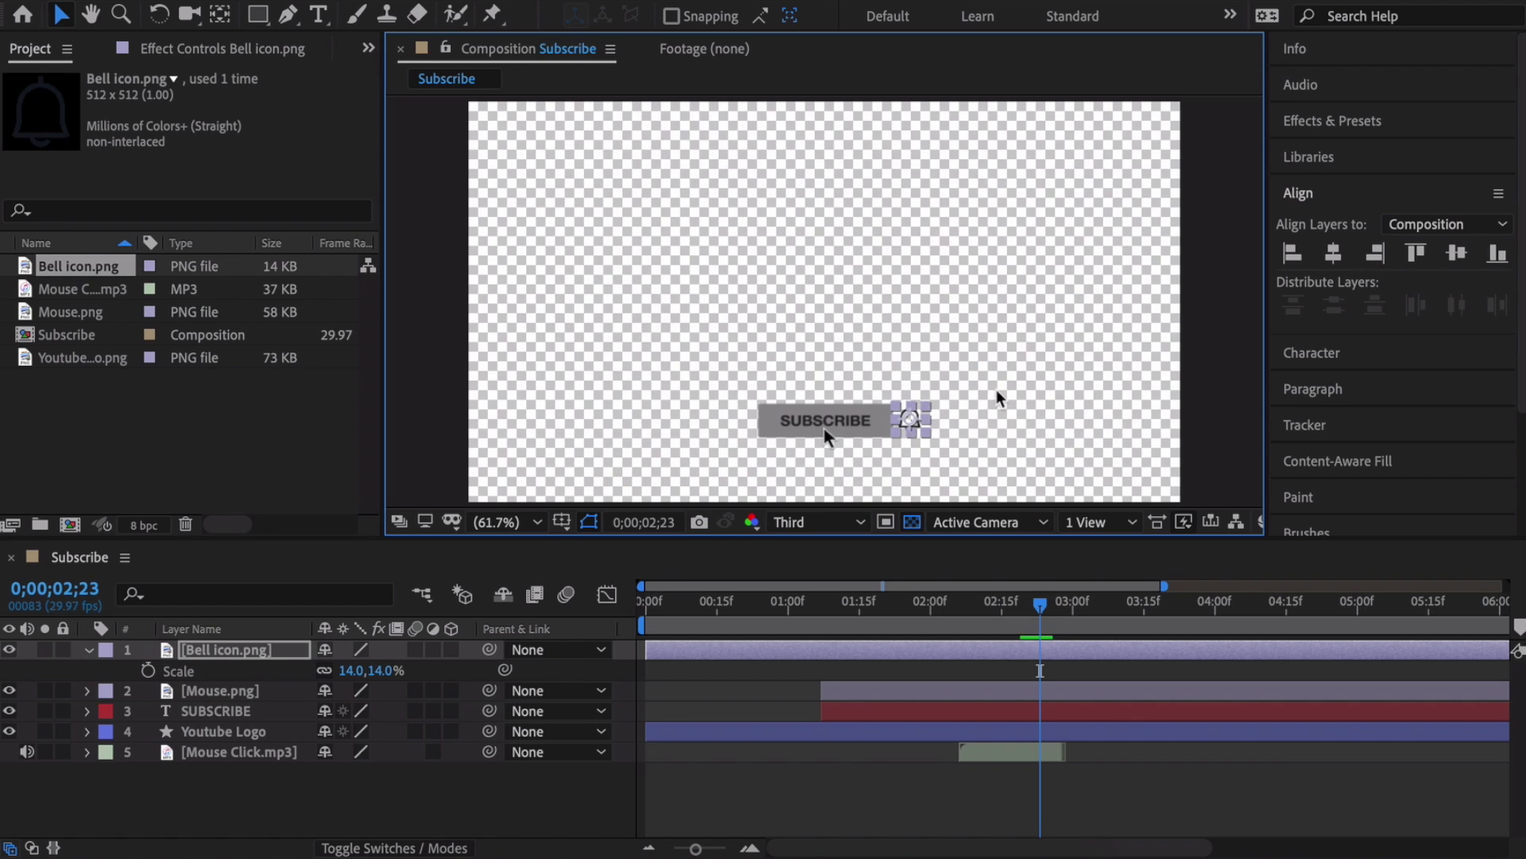
{"action": "left_click", "coordinate": [927, 421]}
Step: Trim Bell icon.png to start together with Mouse Click.mp3 and keyframe its opacity at 0% at 0;00;02;13
{"action": "left_click", "coordinate": [245, 650]}
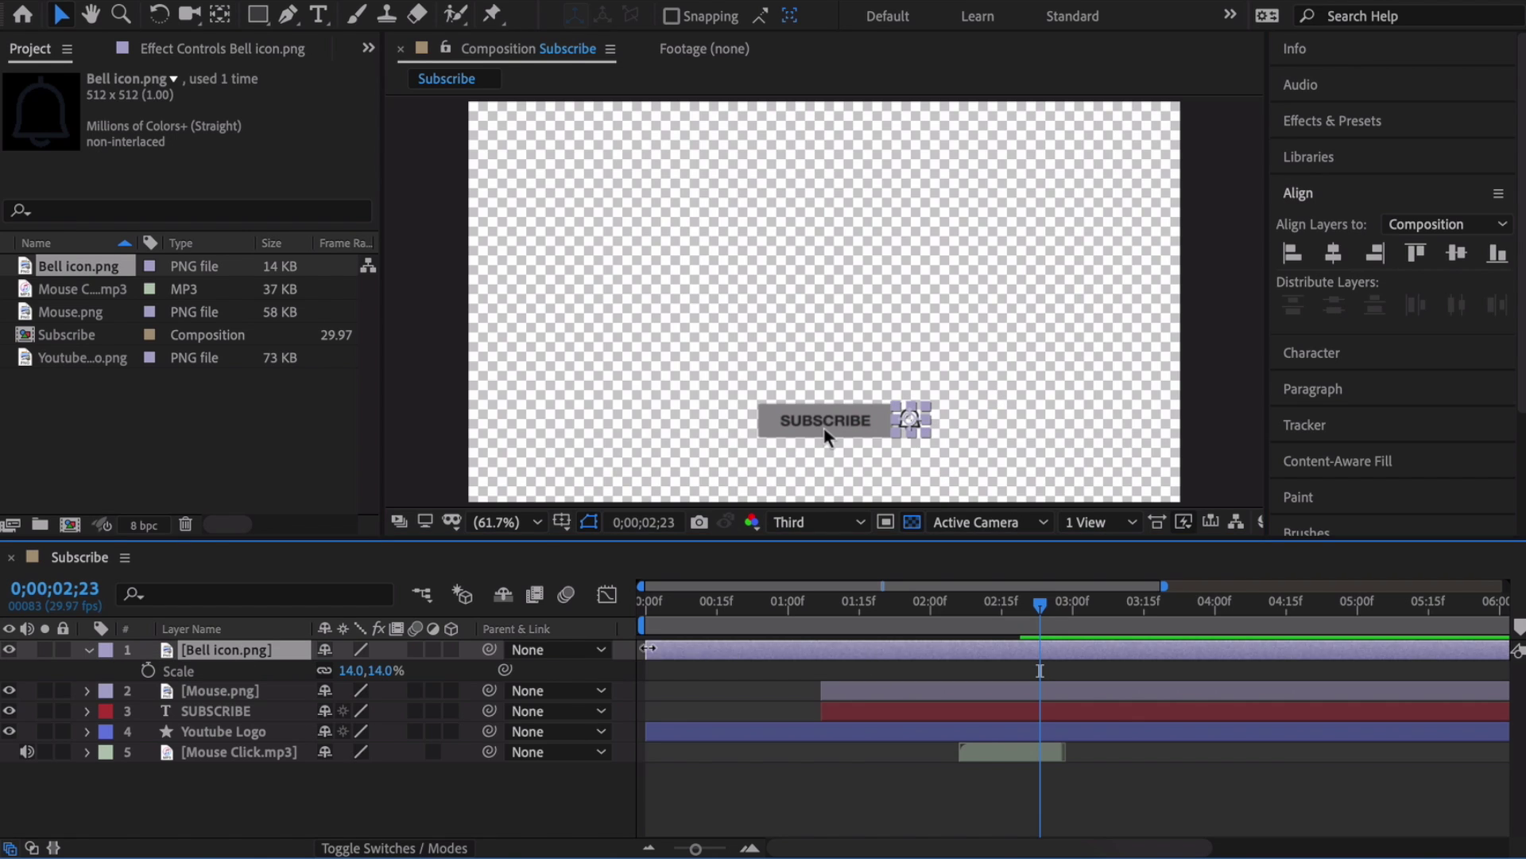
{"action": "left_click_drag", "start_coordinate": [647, 649], "coordinate": [959, 649]}
{"action": "left_click_drag", "start_coordinate": [1040, 606], "coordinate": [988, 607]}
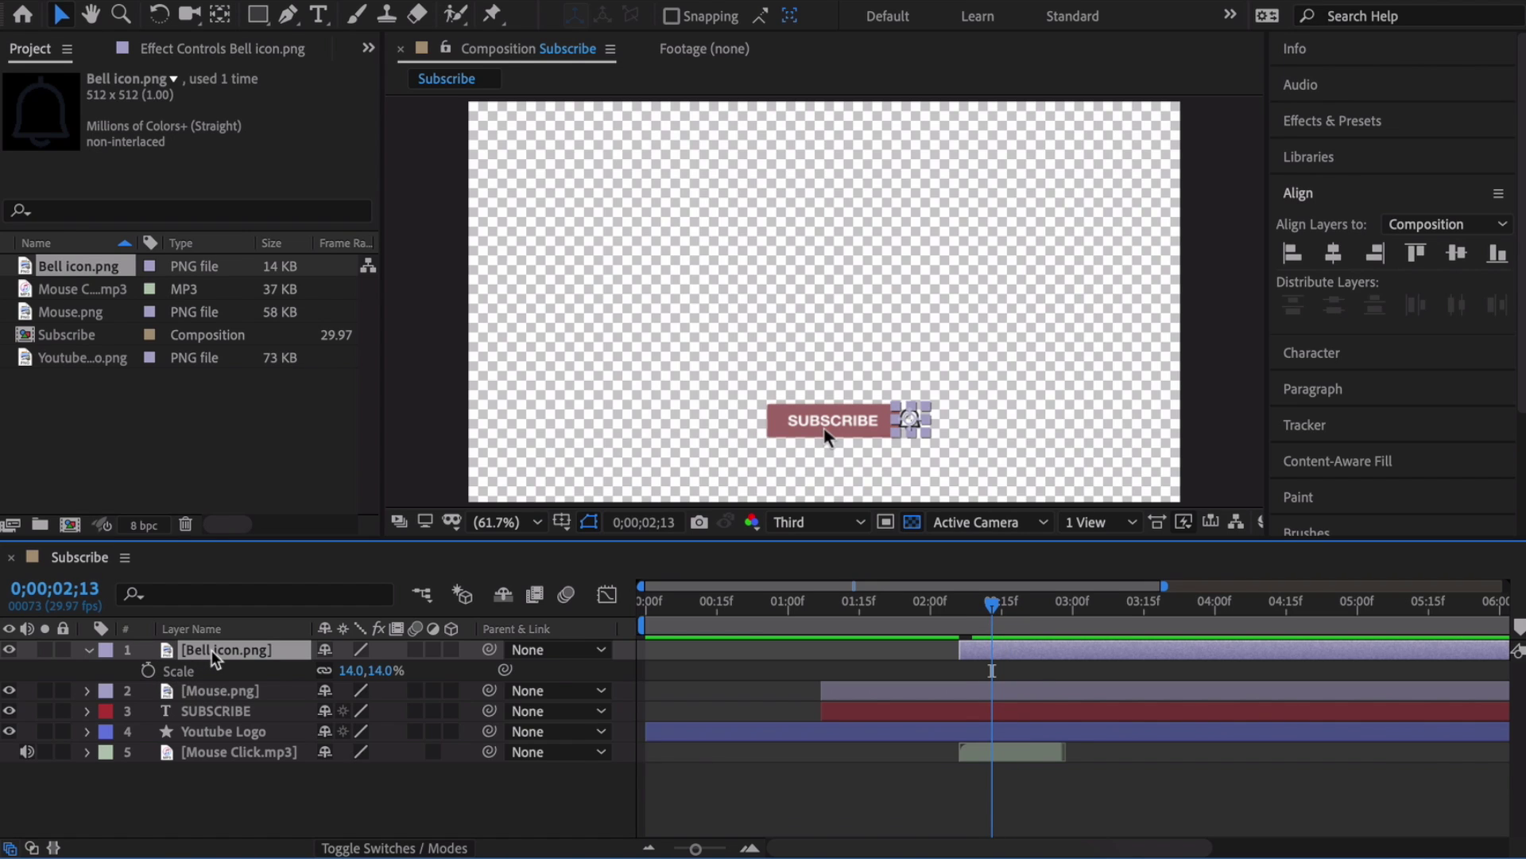
{"action": "key", "text": "t"}
{"action": "left_click", "coordinate": [334, 671]}
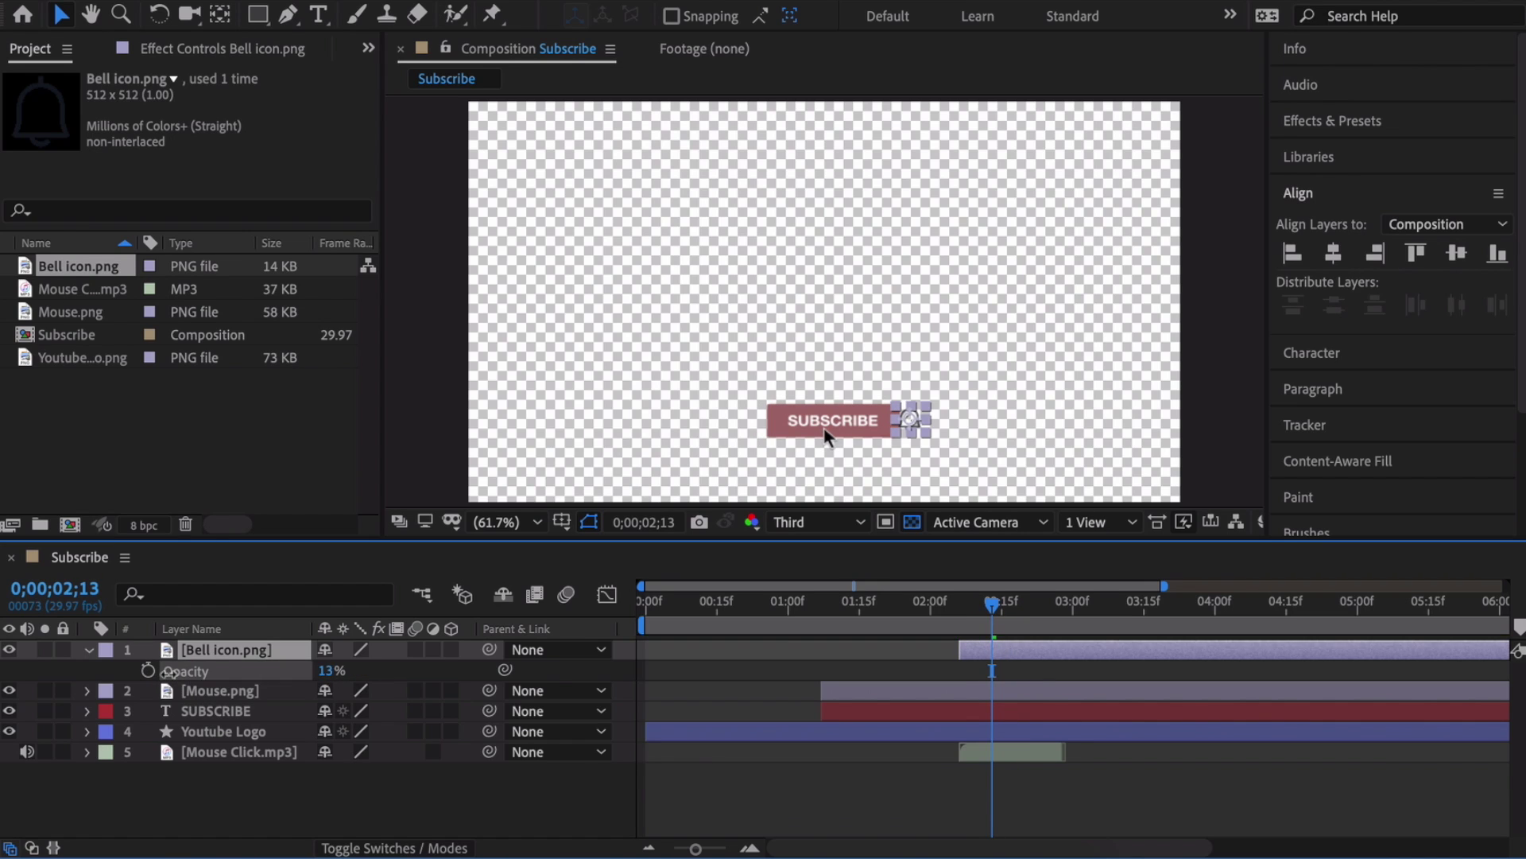
{"action": "type", "text": "0"}
{"action": "key", "text": "Return"}
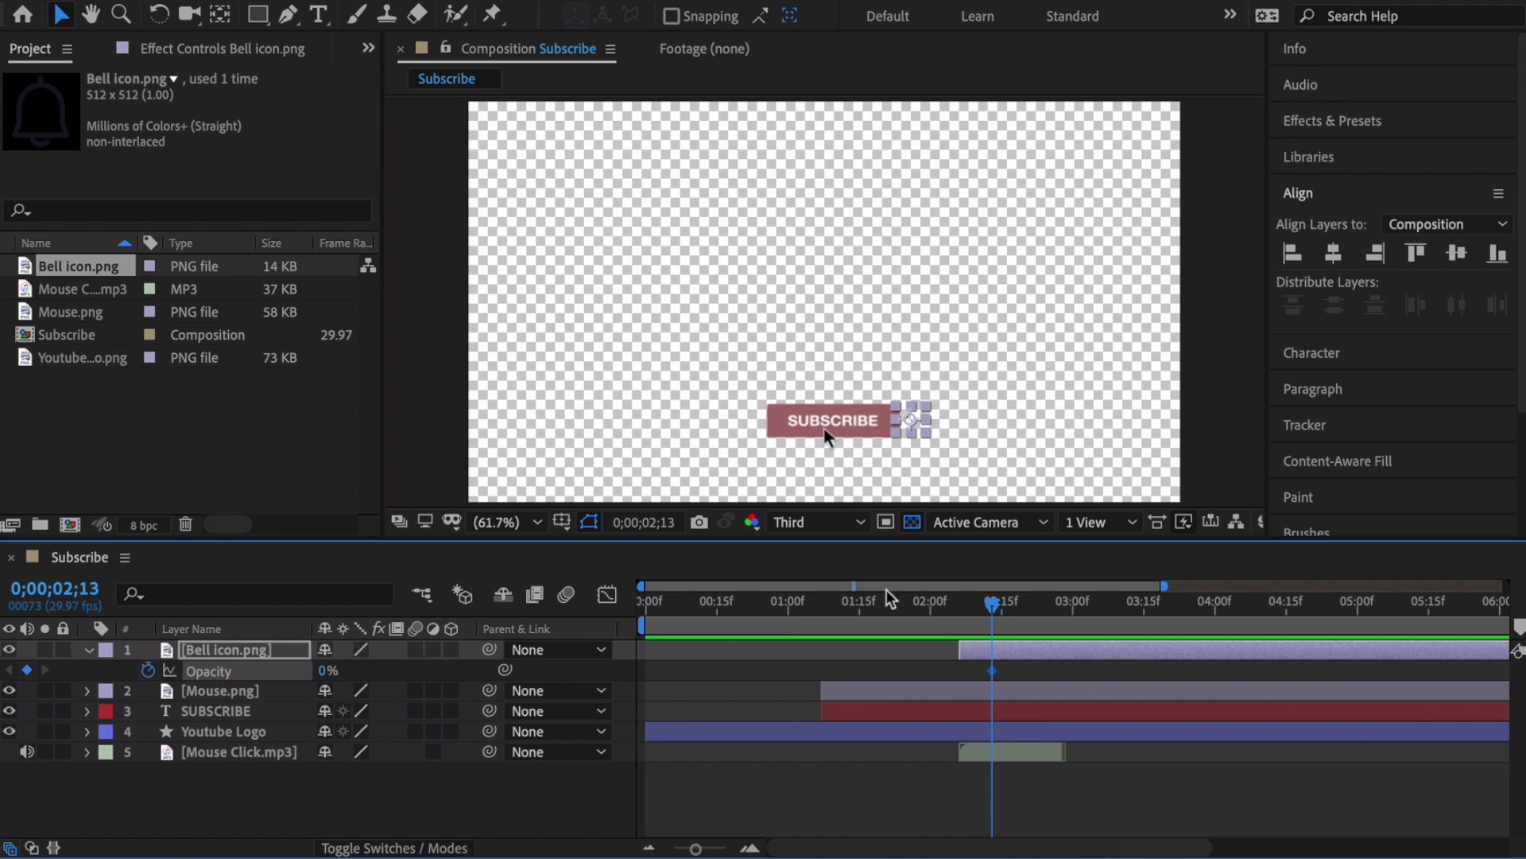
Step: Raise the bell icon's opacity to 100% at 0;00;02;18
{"action": "left_click", "coordinate": [998, 608]}
{"action": "left_click_drag", "start_coordinate": [1000, 609], "coordinate": [1018, 611]}
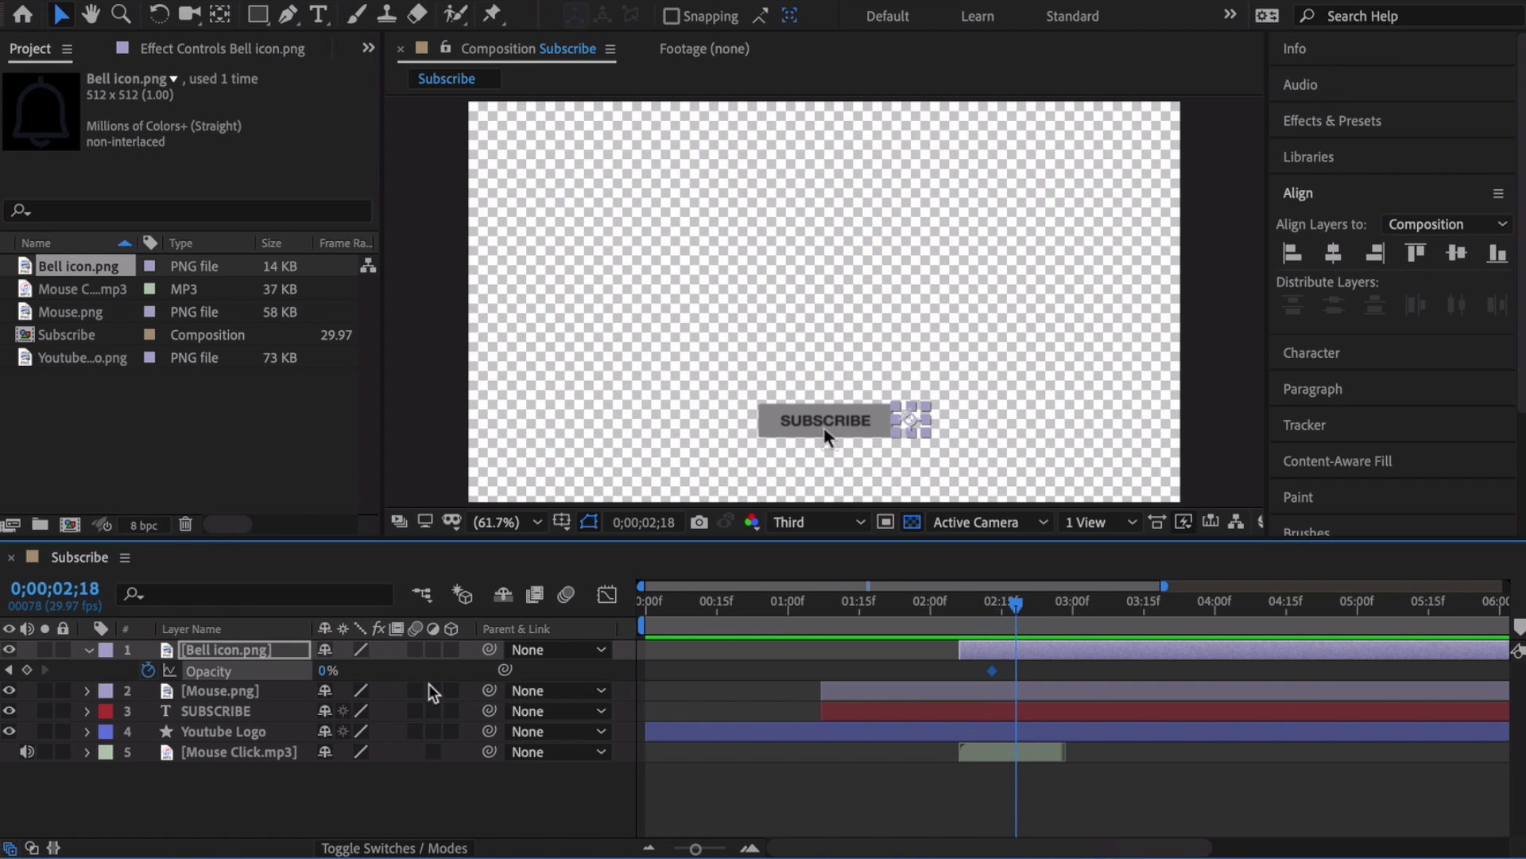
{"action": "left_click", "coordinate": [334, 671]}
{"action": "left_click_drag", "start_coordinate": [334, 672], "coordinate": [380, 675]}
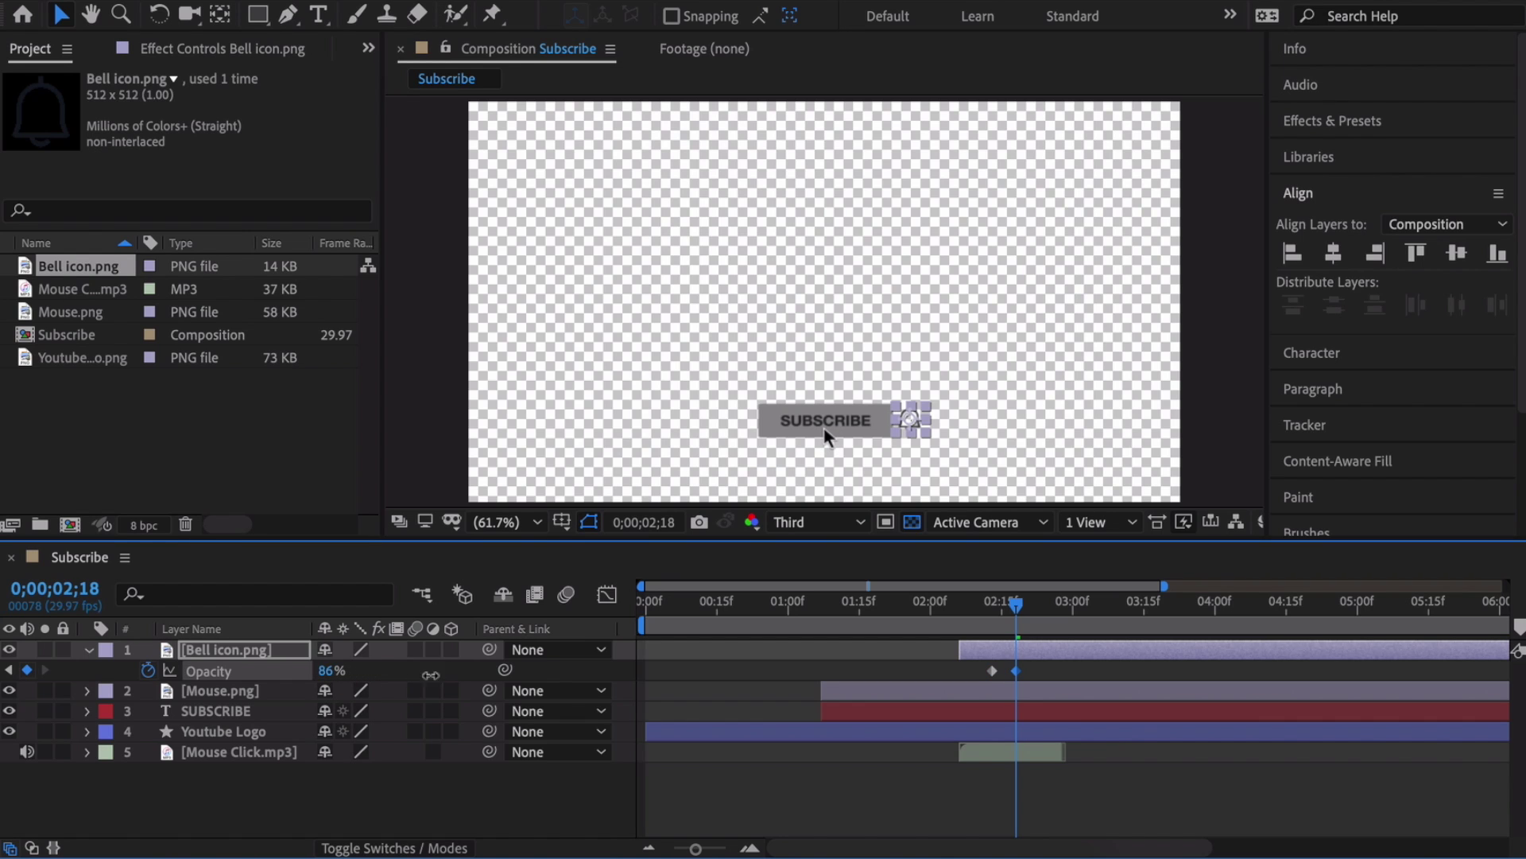
Step: Preview the bell icon's fade-in and collapse Bell icon.png's properties
{"action": "left_click_drag", "start_coordinate": [1013, 607], "coordinate": [954, 609]}
{"action": "key", "text": "space"}
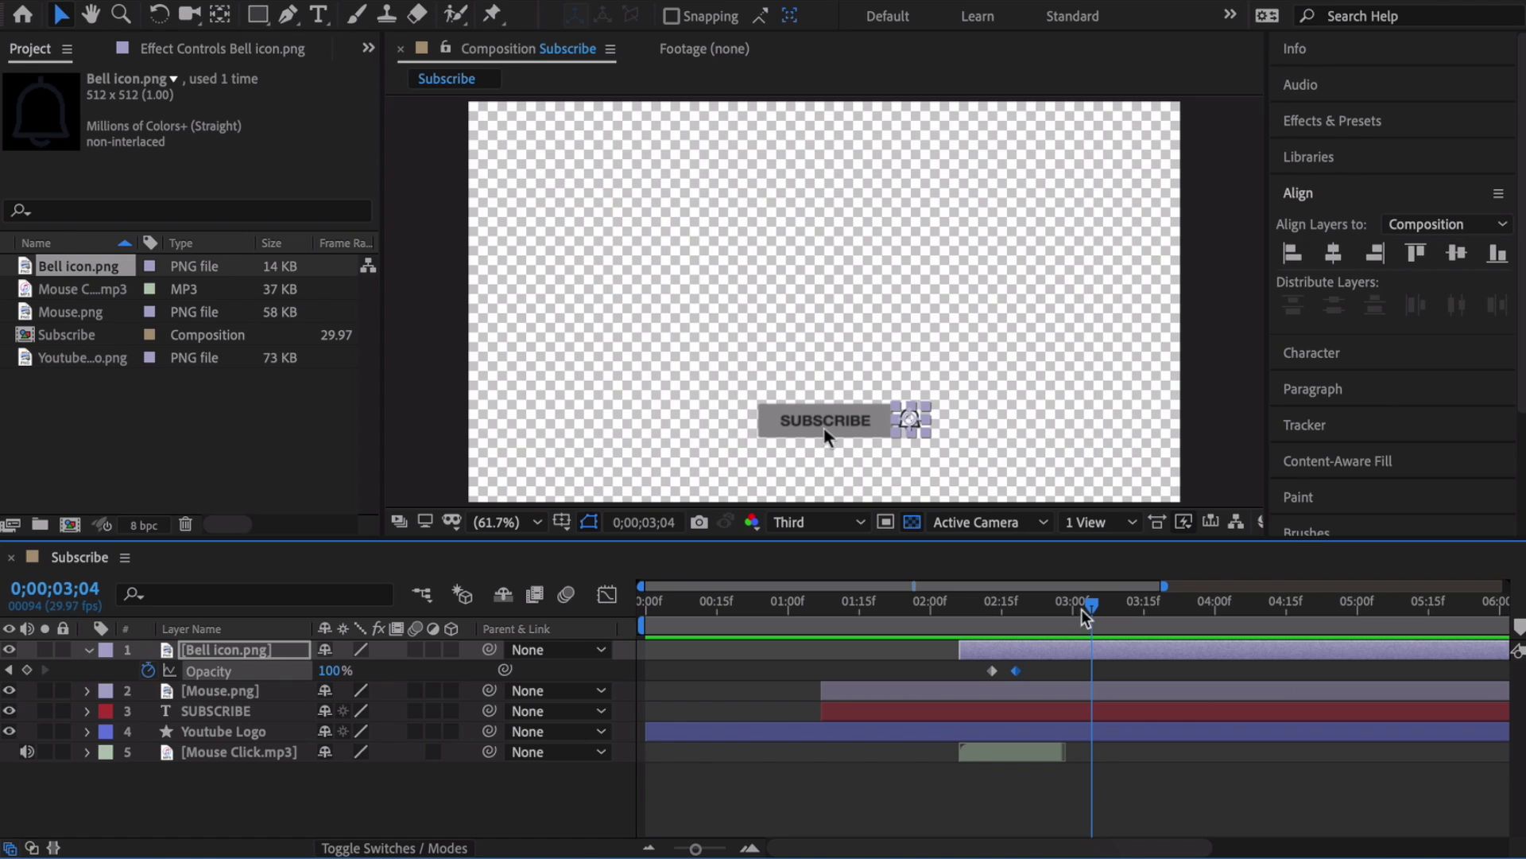
{"action": "left_click_drag", "start_coordinate": [1091, 609], "coordinate": [976, 606]}
{"action": "key", "text": "space"}
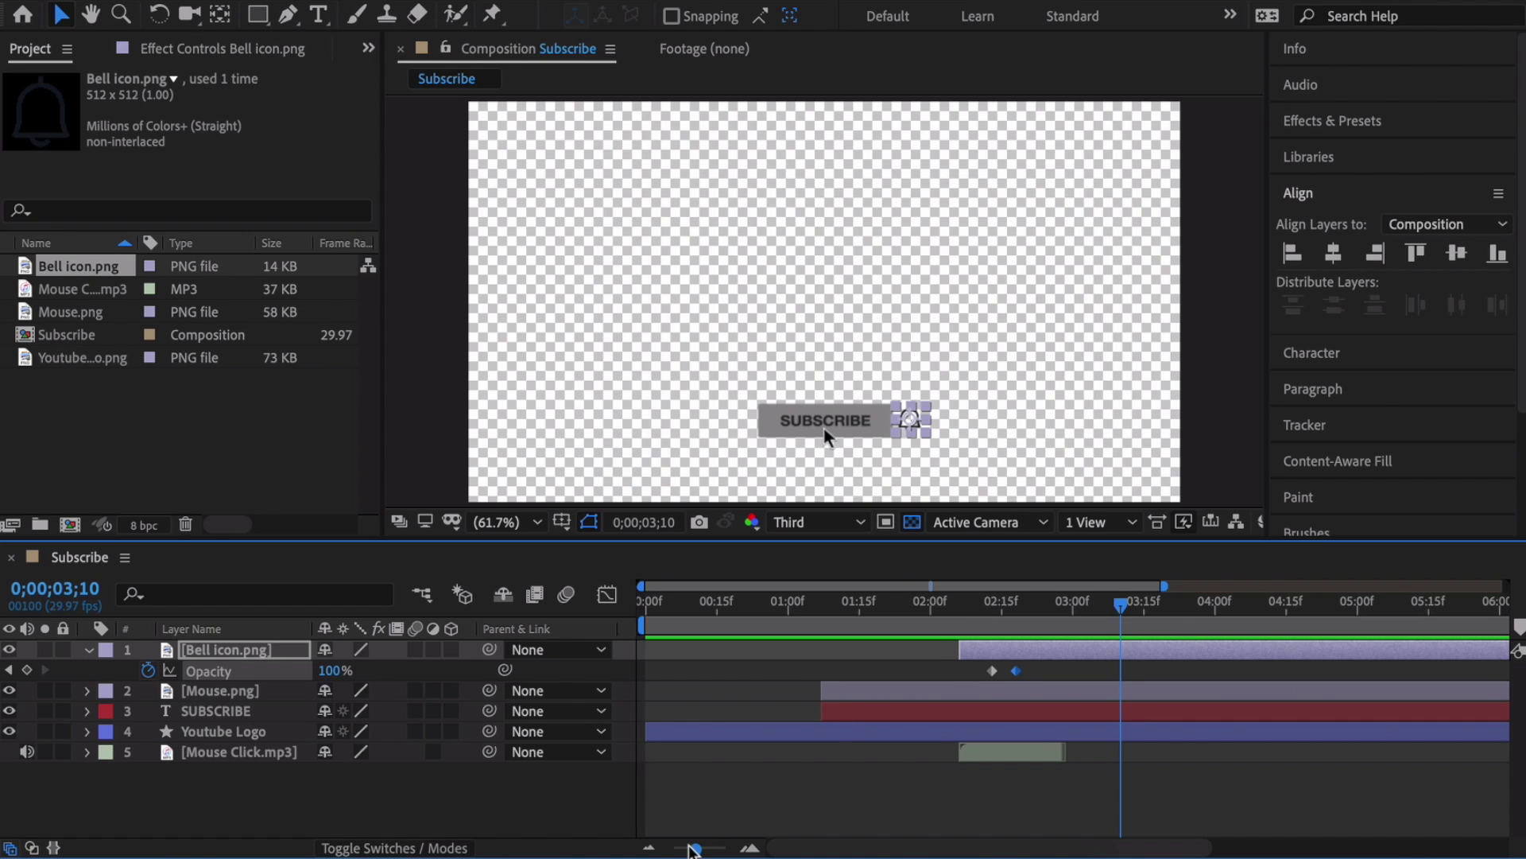
{"action": "left_click_drag", "start_coordinate": [696, 848], "coordinate": [674, 848]}
{"action": "left_click", "coordinate": [88, 649]}
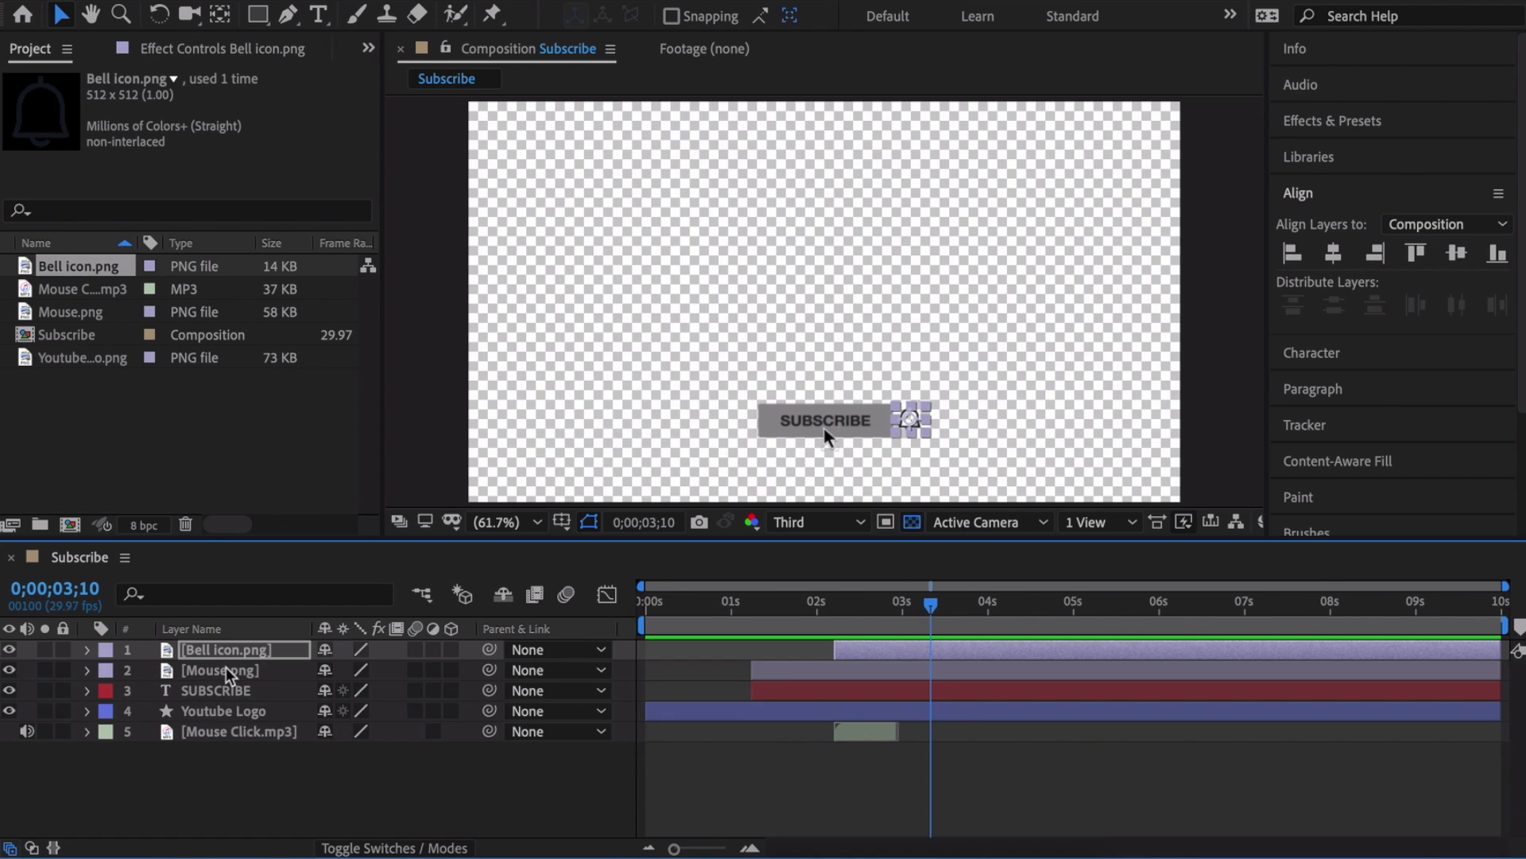
Step: Add a position keyframe to Mouse.png at 0;00;03;10, holding the cursor on the SUBSCRIBE button
{"action": "left_click", "coordinate": [226, 670]}
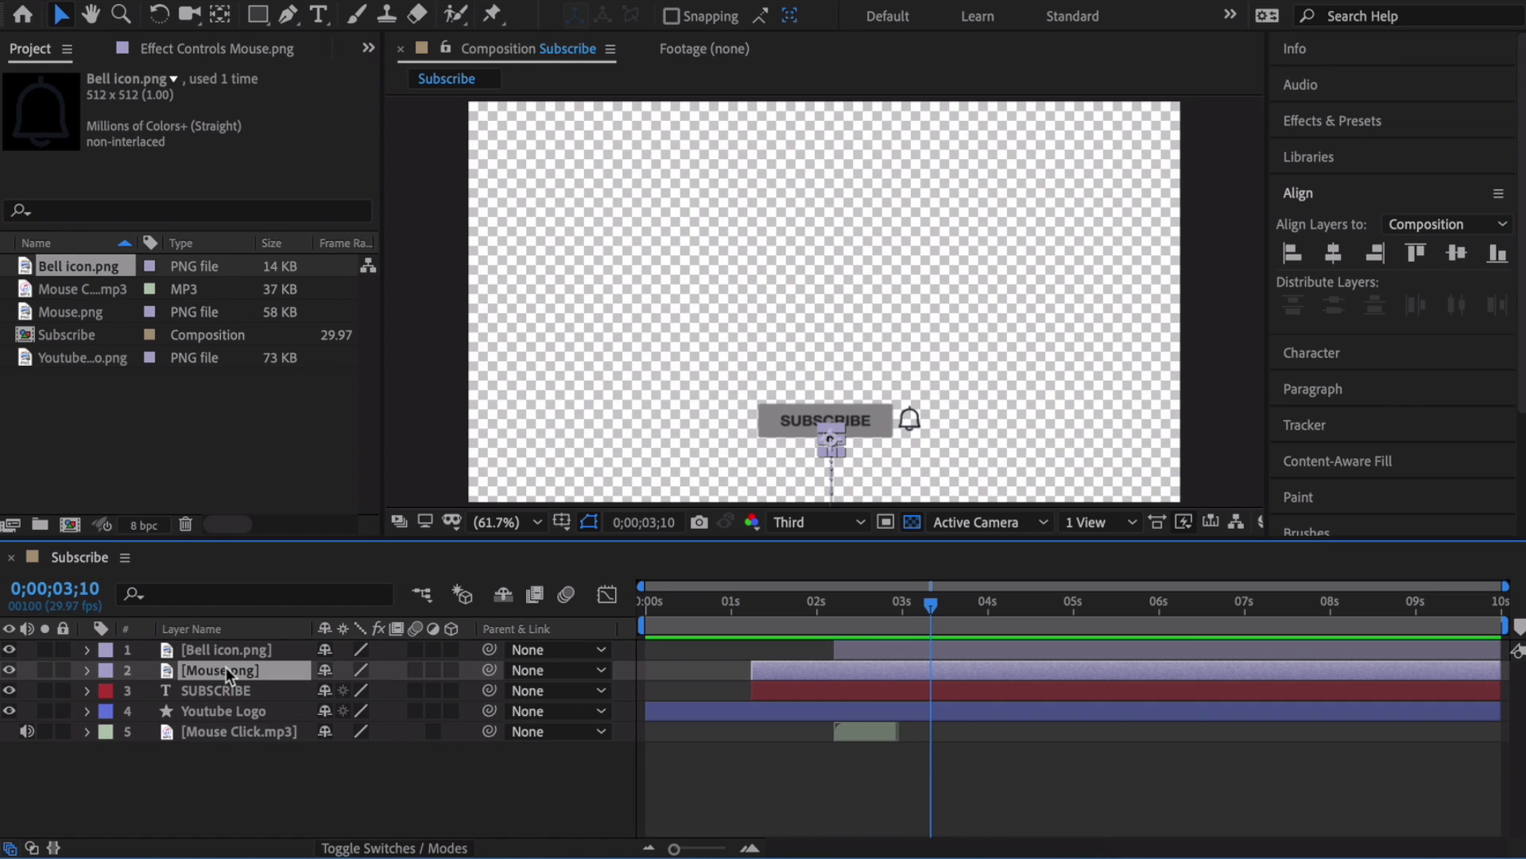
{"action": "key", "text": "p"}
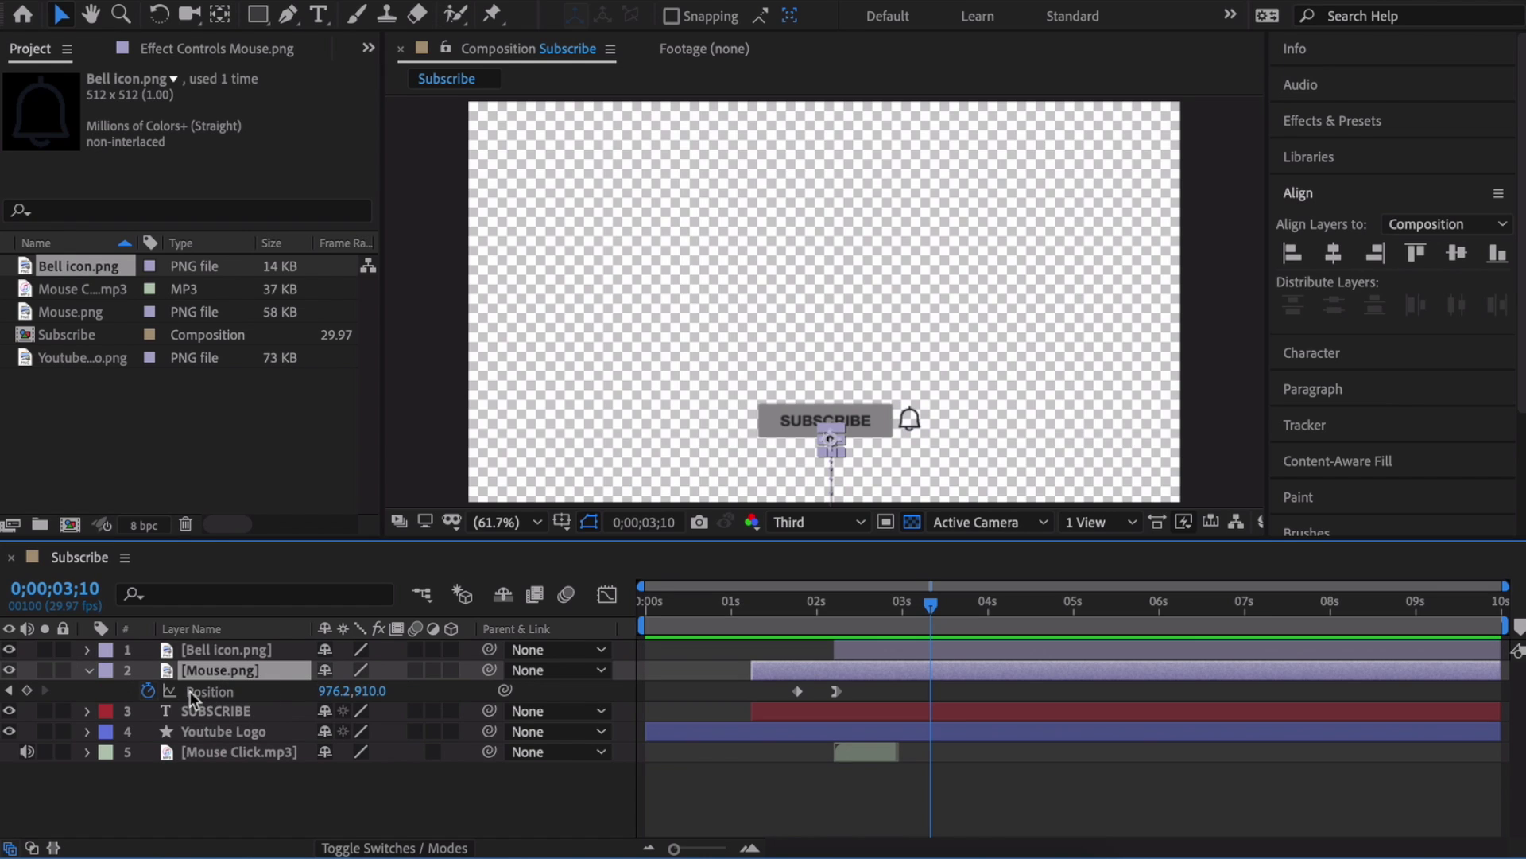
{"action": "left_click", "coordinate": [27, 691]}
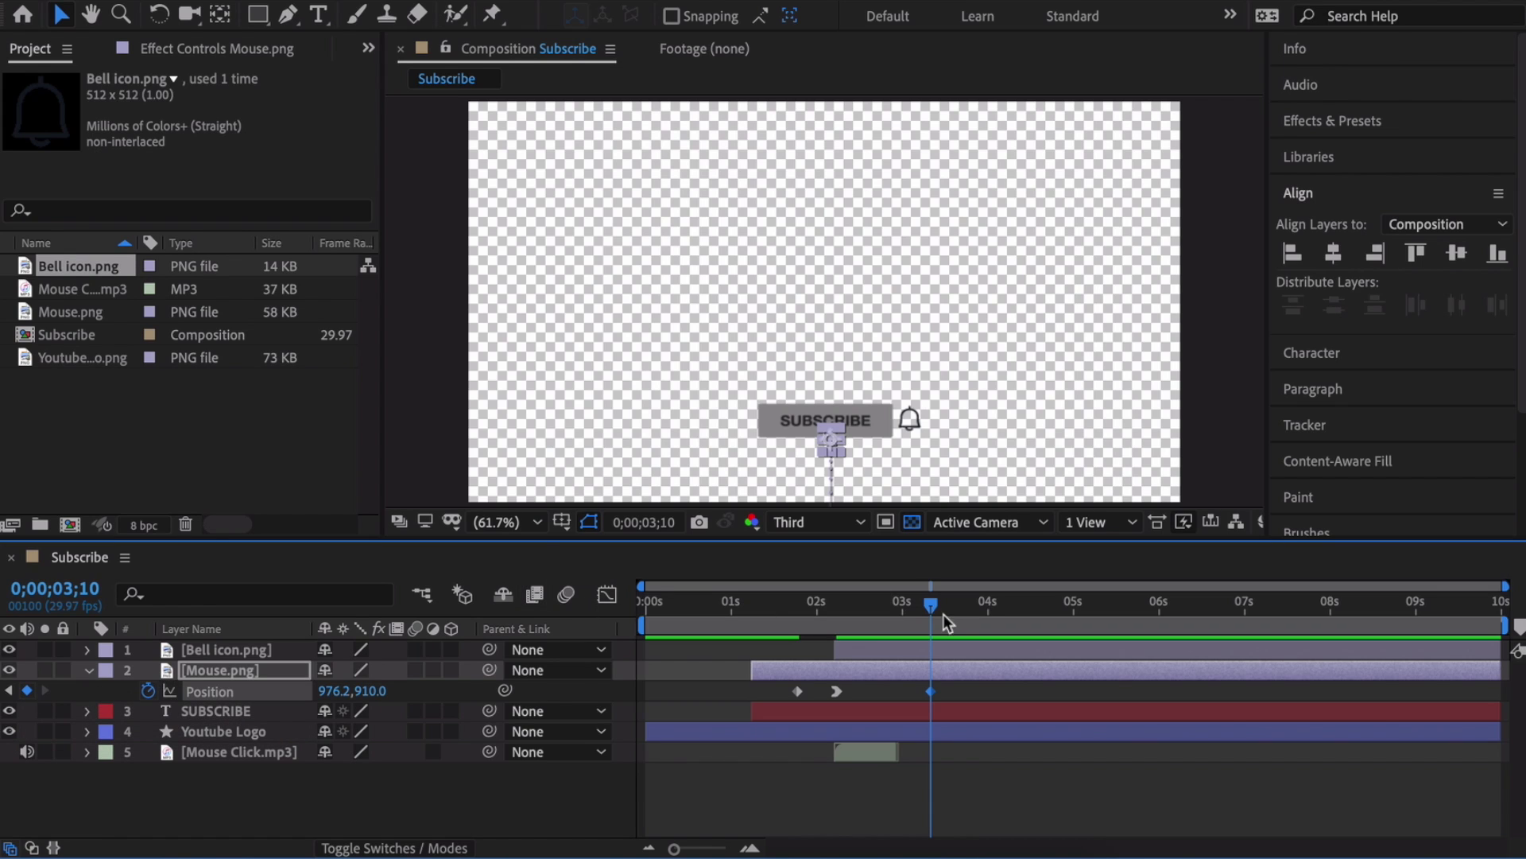
Step: At 0;00;03;20, move Mouse.png across onto the bell icon, to position 1197.2, 896.0
{"action": "left_click_drag", "start_coordinate": [932, 605], "coordinate": [961, 605]}
{"action": "left_click_drag", "start_coordinate": [372, 698], "coordinate": [384, 698]}
{"action": "key", "text": "ctrl+z"}
{"action": "left_click_drag", "start_coordinate": [325, 691], "coordinate": [588, 694]}
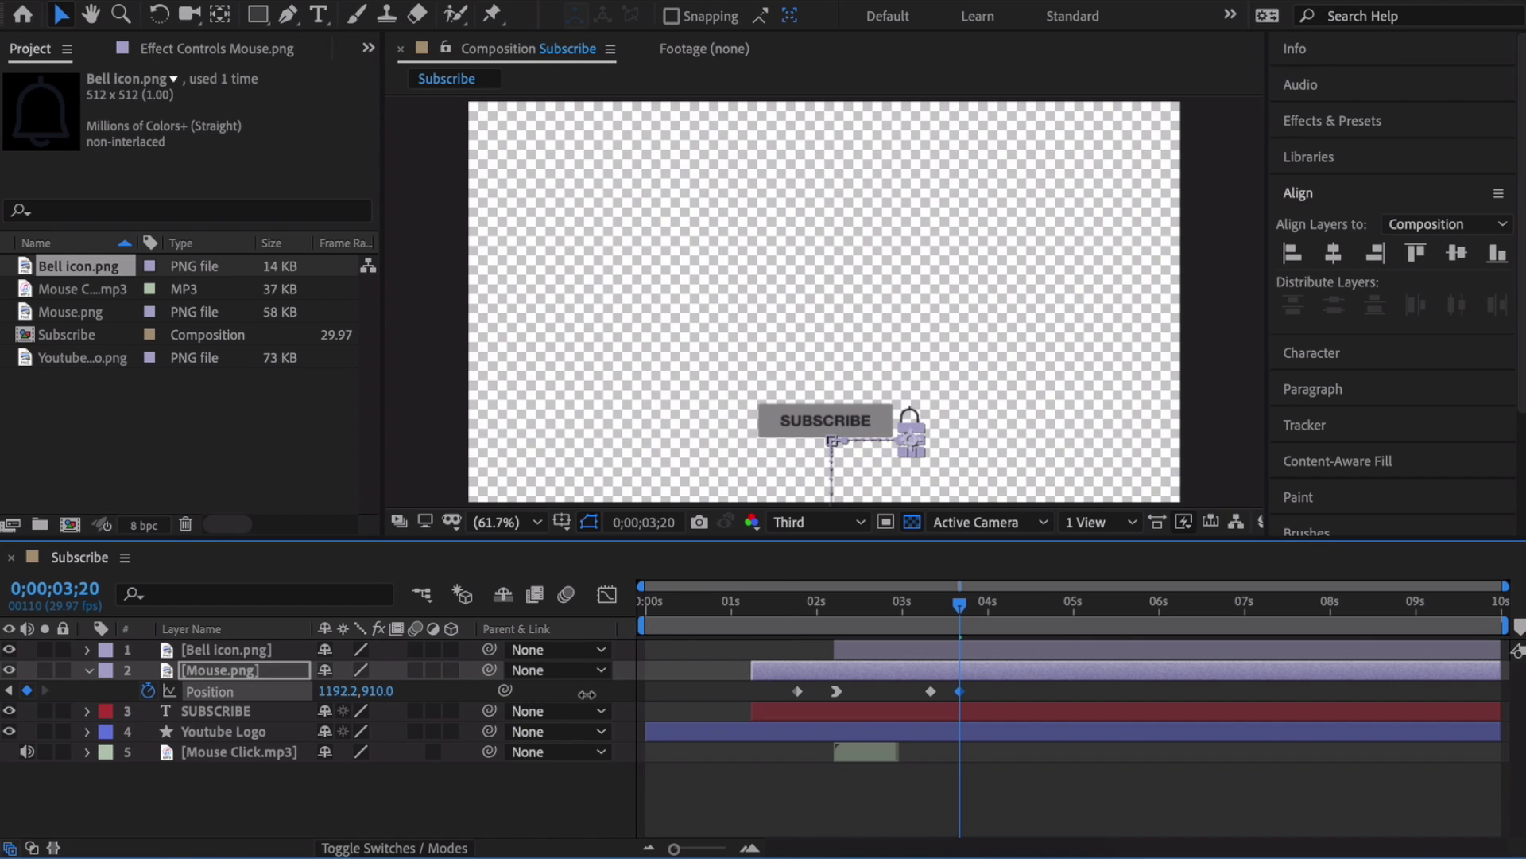
{"action": "left_click", "coordinate": [1218, 480]}
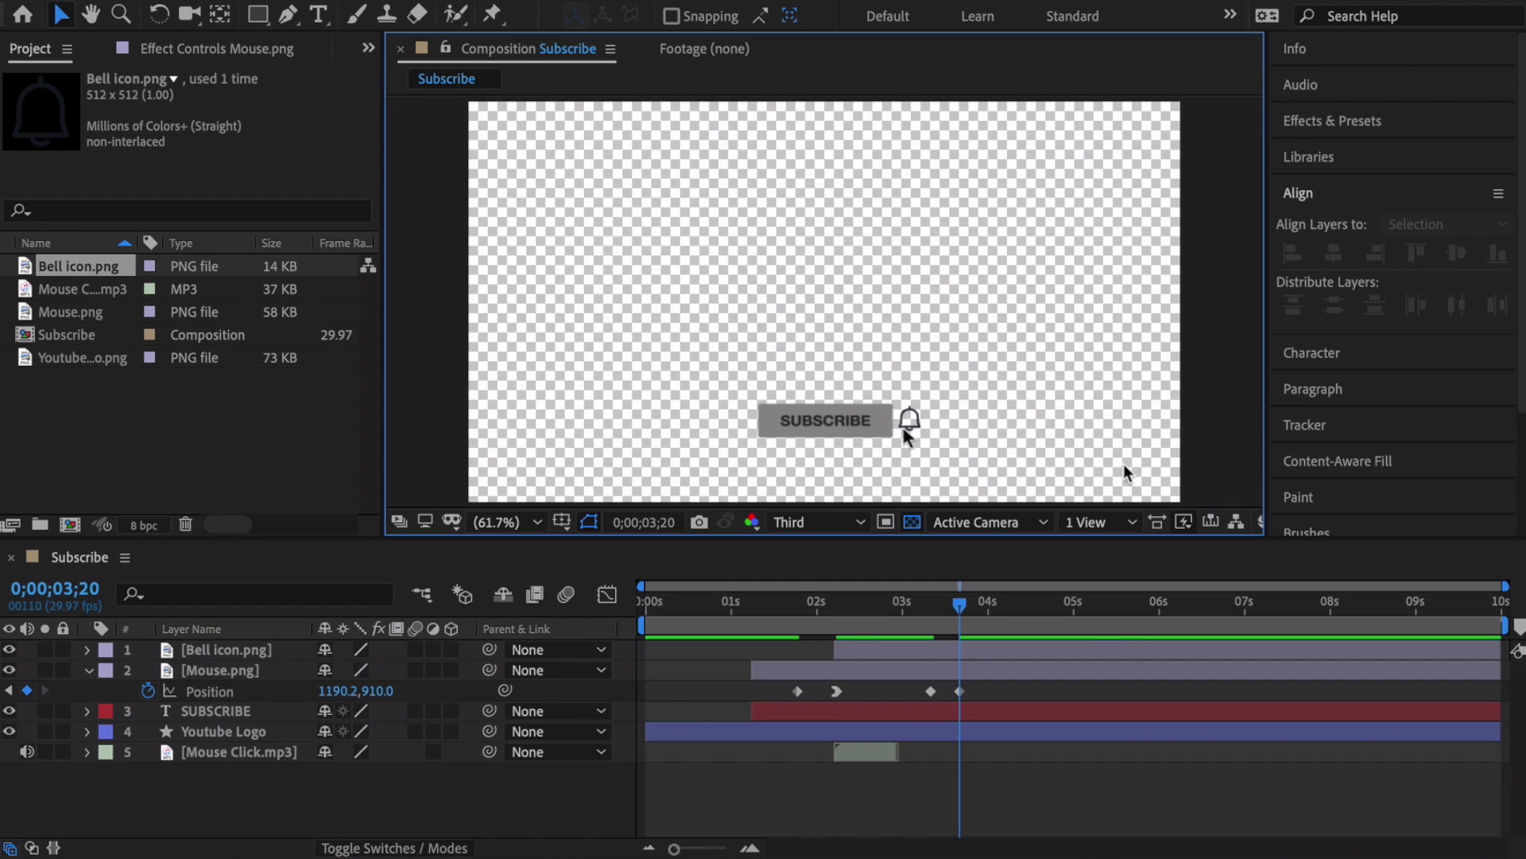
{"action": "mouse_move", "coordinate": [359, 694]}
{"action": "left_mouse_down"}
{"action": "mouse_move", "coordinate": [377, 692]}
{"action": "mouse_move", "coordinate": [343, 691]}
{"action": "left_mouse_up"}
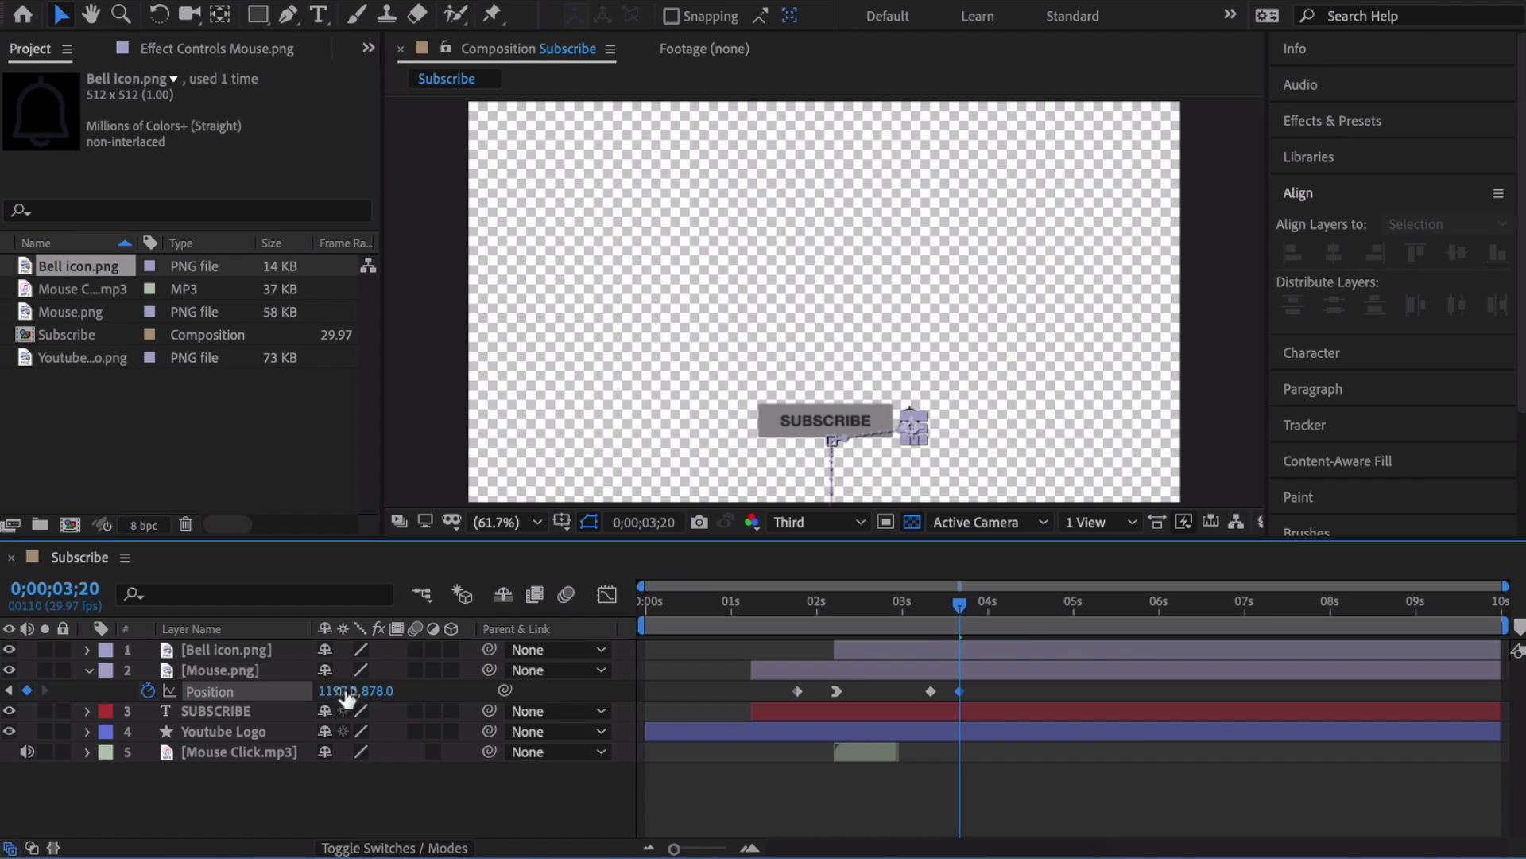
{"action": "left_click", "coordinate": [1049, 457]}
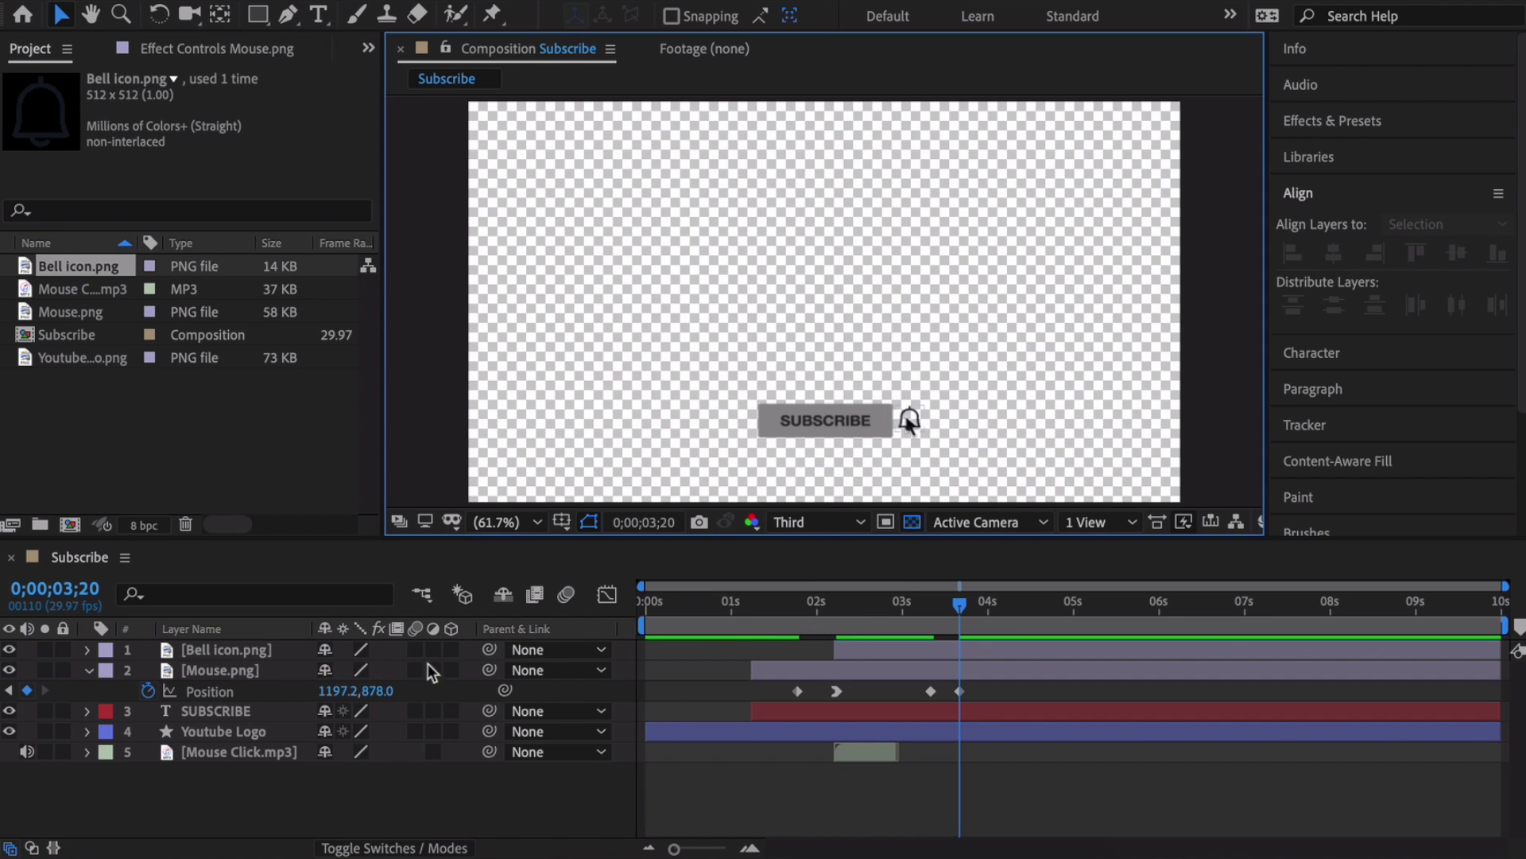
{"action": "left_click_drag", "start_coordinate": [379, 692], "coordinate": [389, 692]}
{"action": "left_click", "coordinate": [1081, 409]}
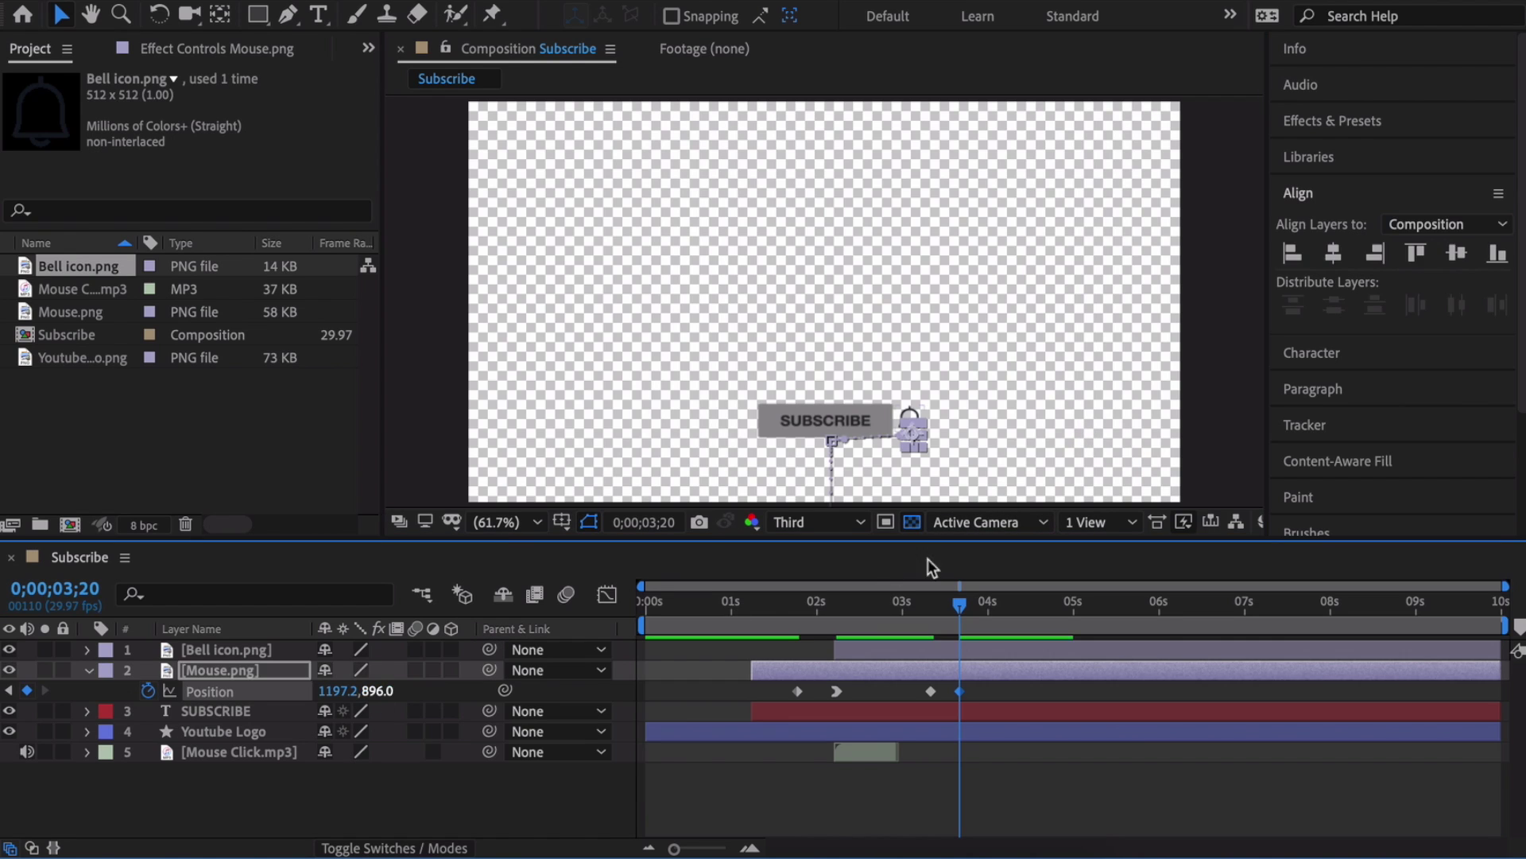
{"action": "left_click", "coordinate": [1114, 410]}
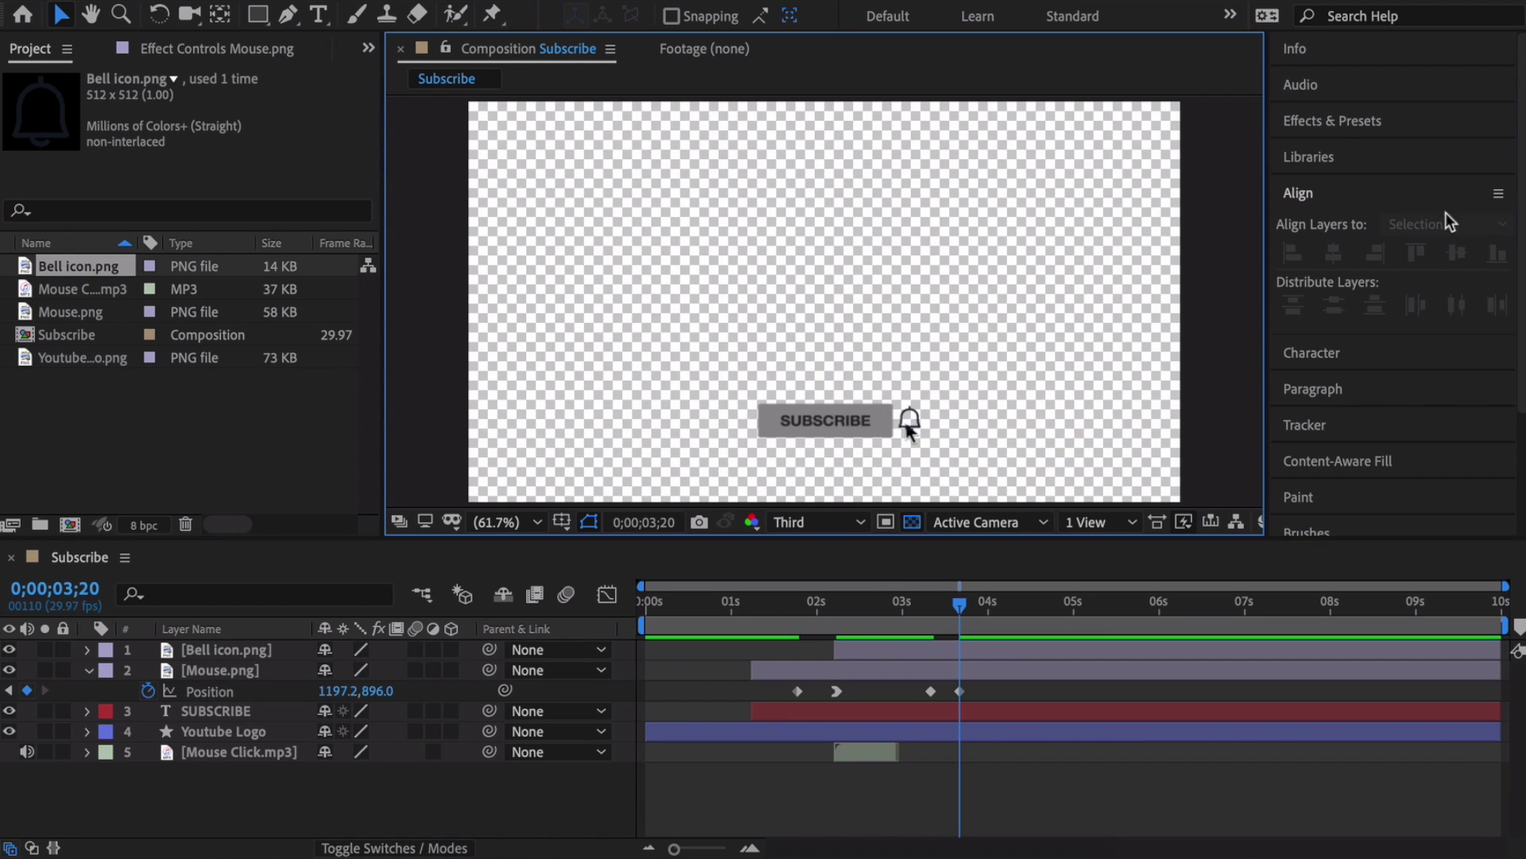
Step: Ease Mouse.png's move to the bell in the speed graph, slowing it to zero at the last position keyframe, and preview it
{"action": "mouse_move", "coordinate": [958, 604]}
{"action": "left_mouse_down"}
{"action": "mouse_move", "coordinate": [922, 609]}
{"action": "mouse_move", "coordinate": [989, 605]}
{"action": "left_mouse_up"}
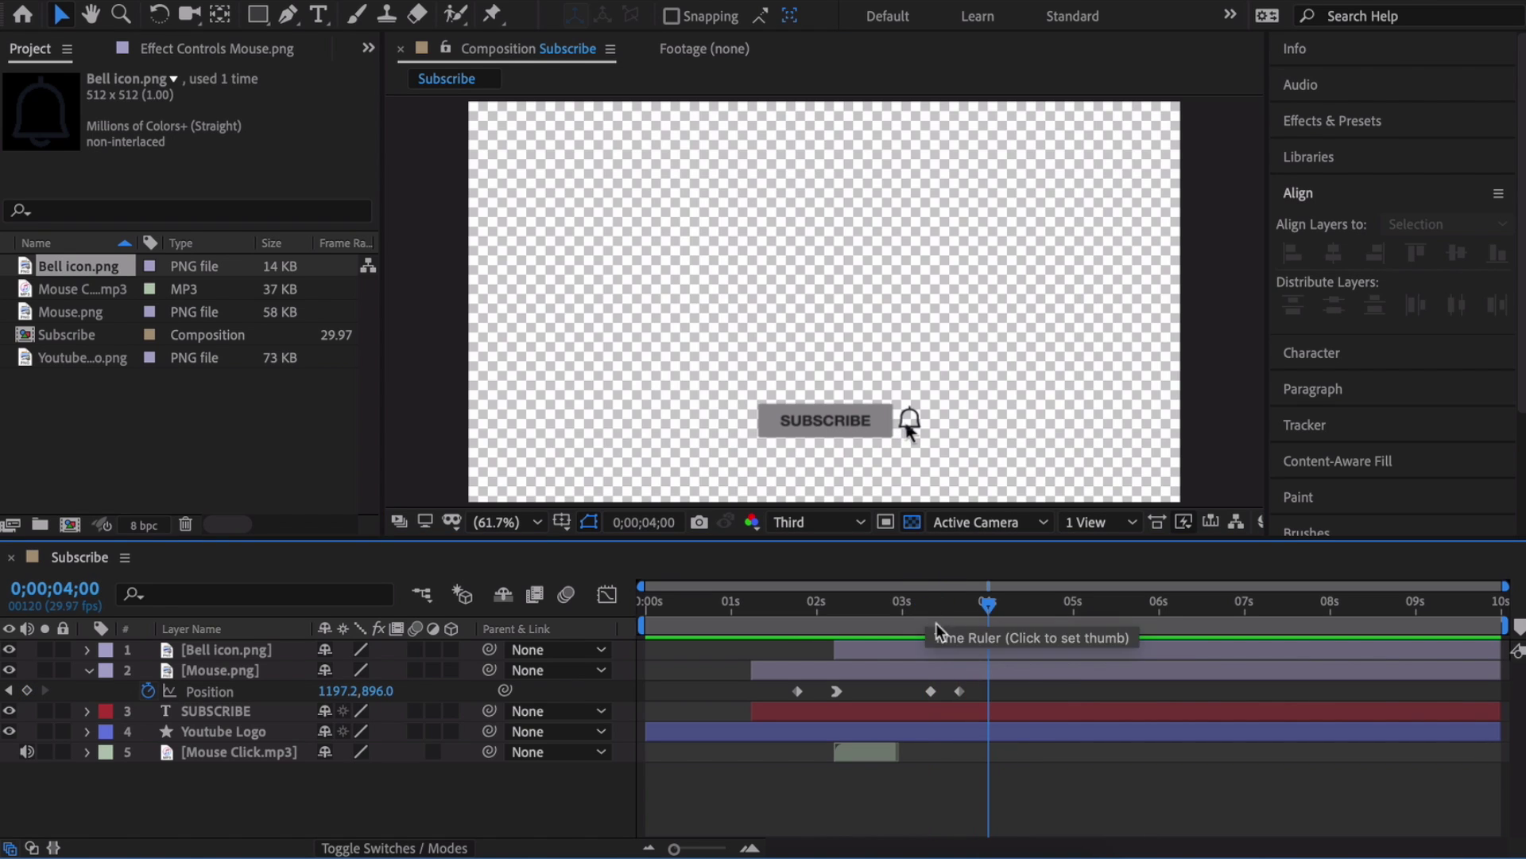
{"action": "left_click", "coordinate": [227, 692]}
{"action": "left_click", "coordinate": [601, 596]}
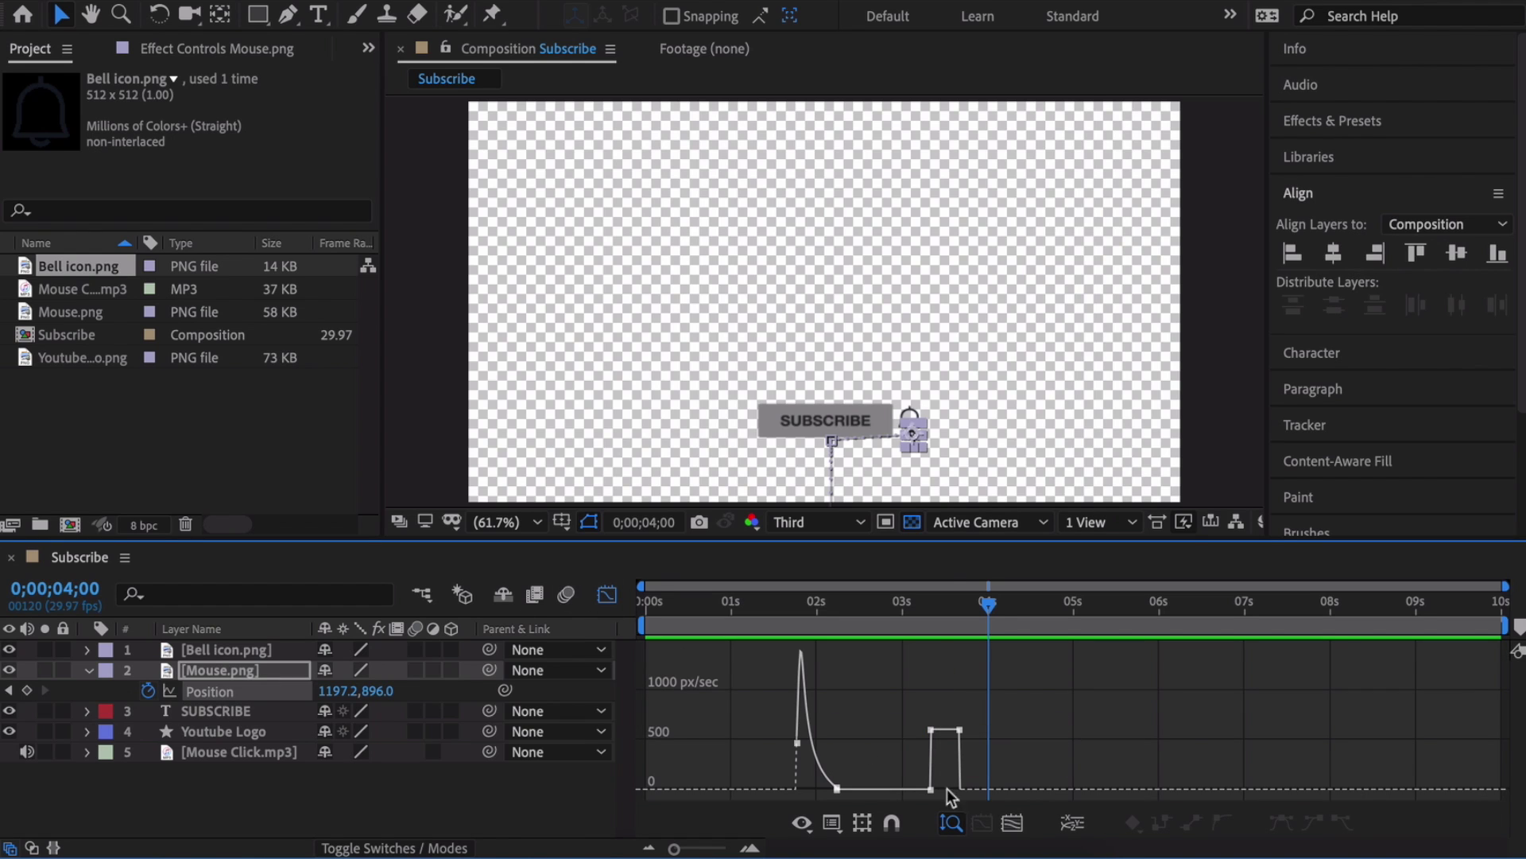
{"action": "left_click", "coordinate": [730, 846]}
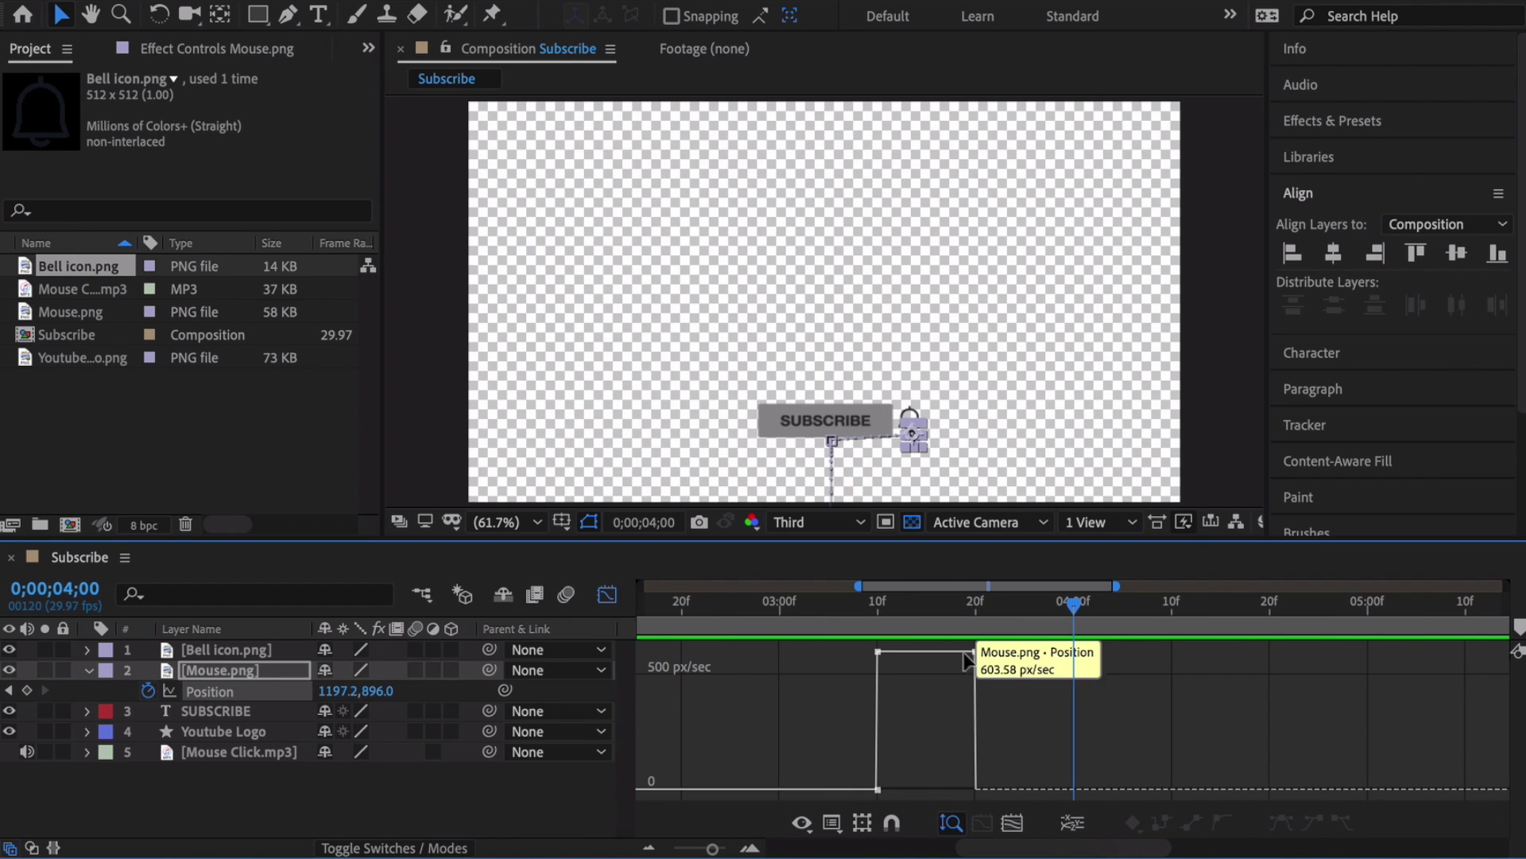
{"action": "left_click_drag", "start_coordinate": [976, 655], "coordinate": [930, 791]}
{"action": "left_click_drag", "start_coordinate": [1073, 604], "coordinate": [828, 626]}
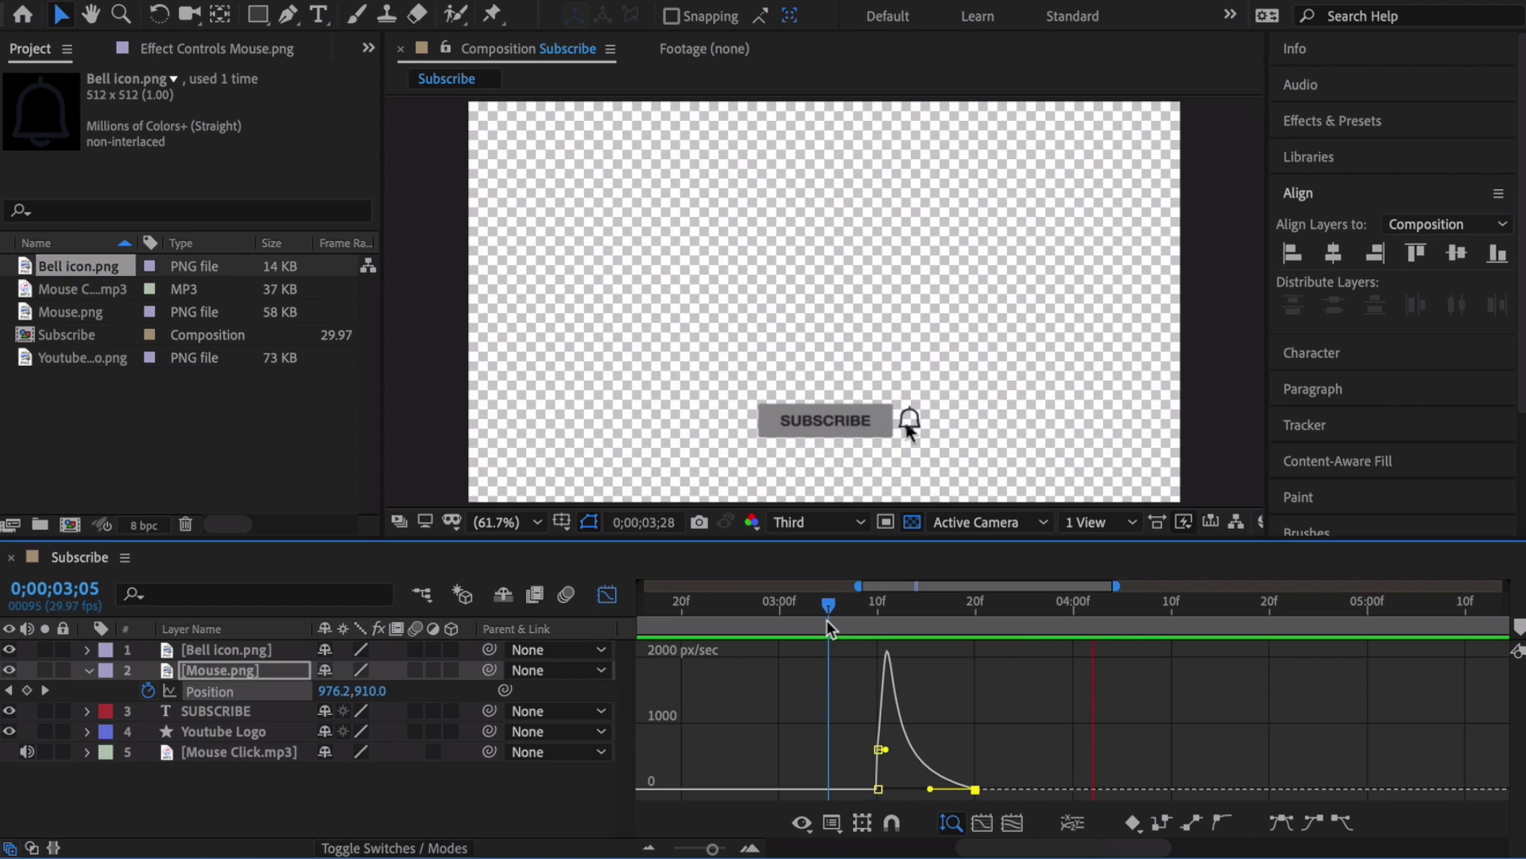
{"action": "key", "text": "shift+End"}
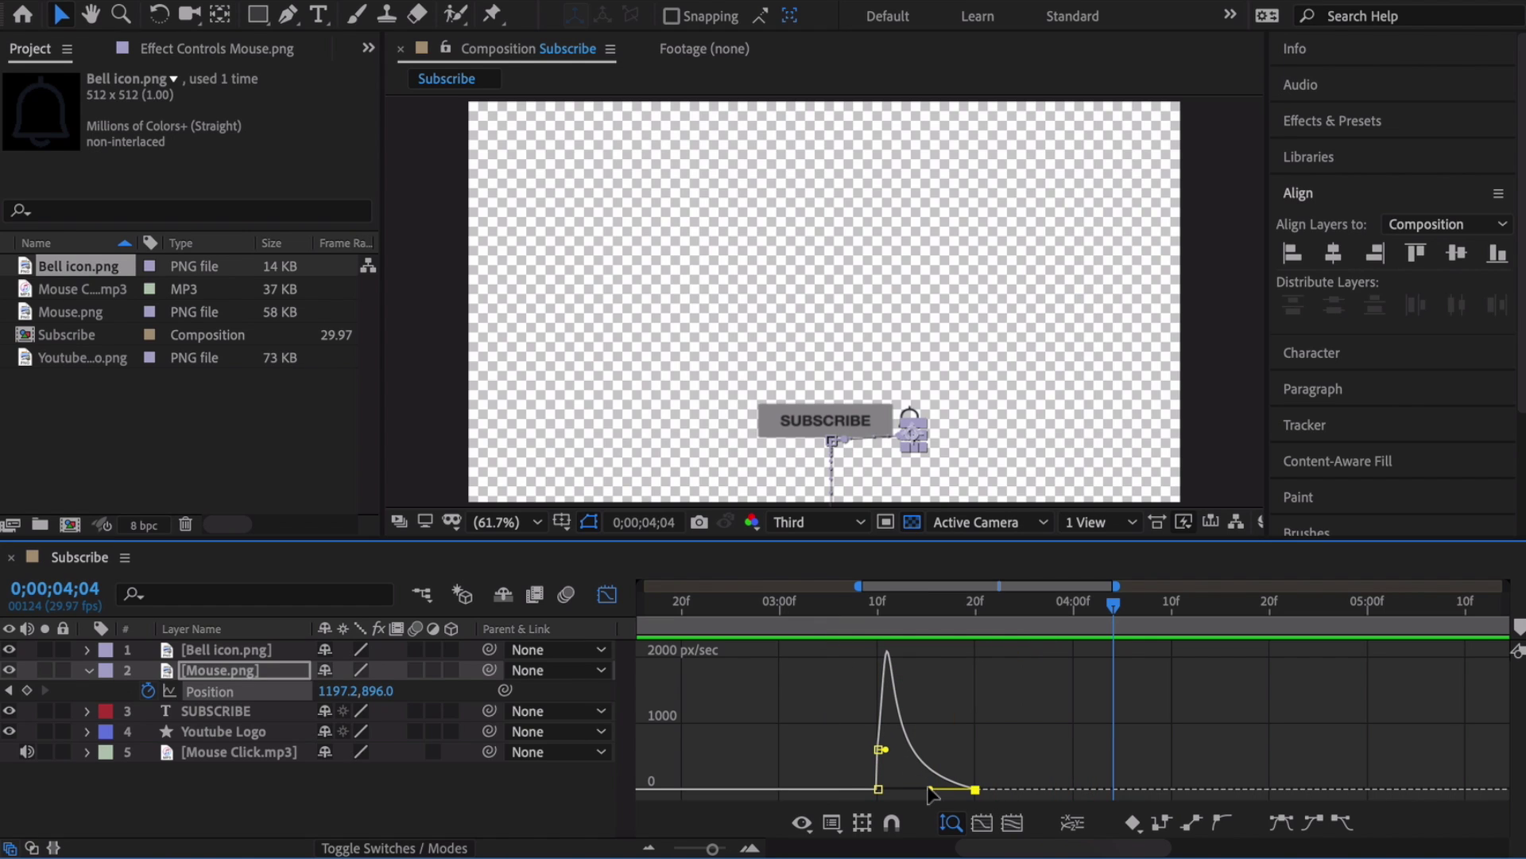
Step: Soften the speed curve of Mouse.png's move to the bell into a rounder peak, preview it and collapse the layer's properties
{"action": "left_click_drag", "start_coordinate": [928, 791], "coordinate": [940, 790]}
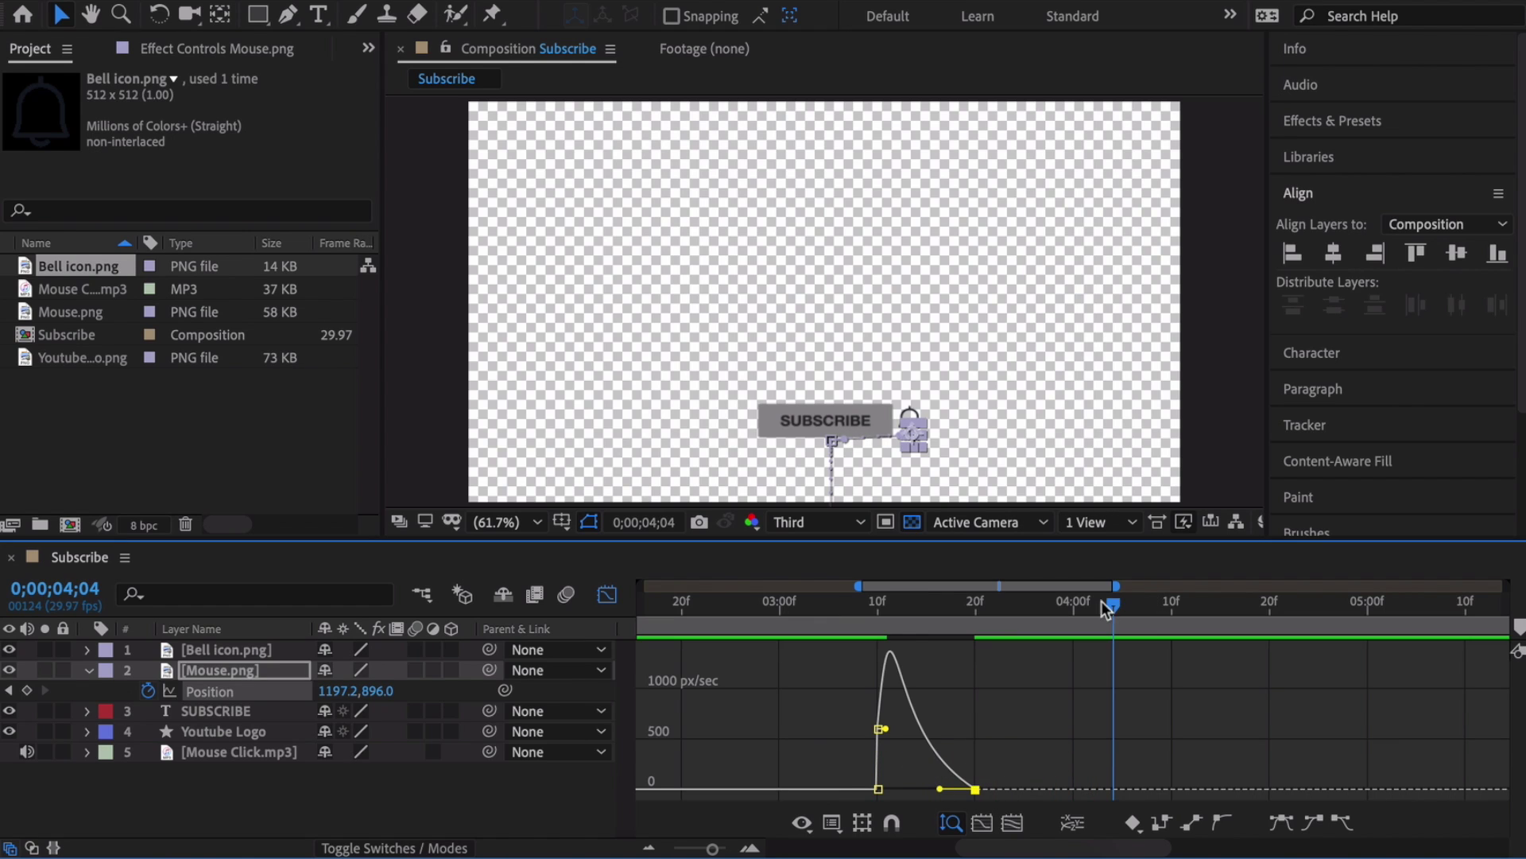
{"action": "left_click_drag", "start_coordinate": [1103, 608], "coordinate": [829, 610]}
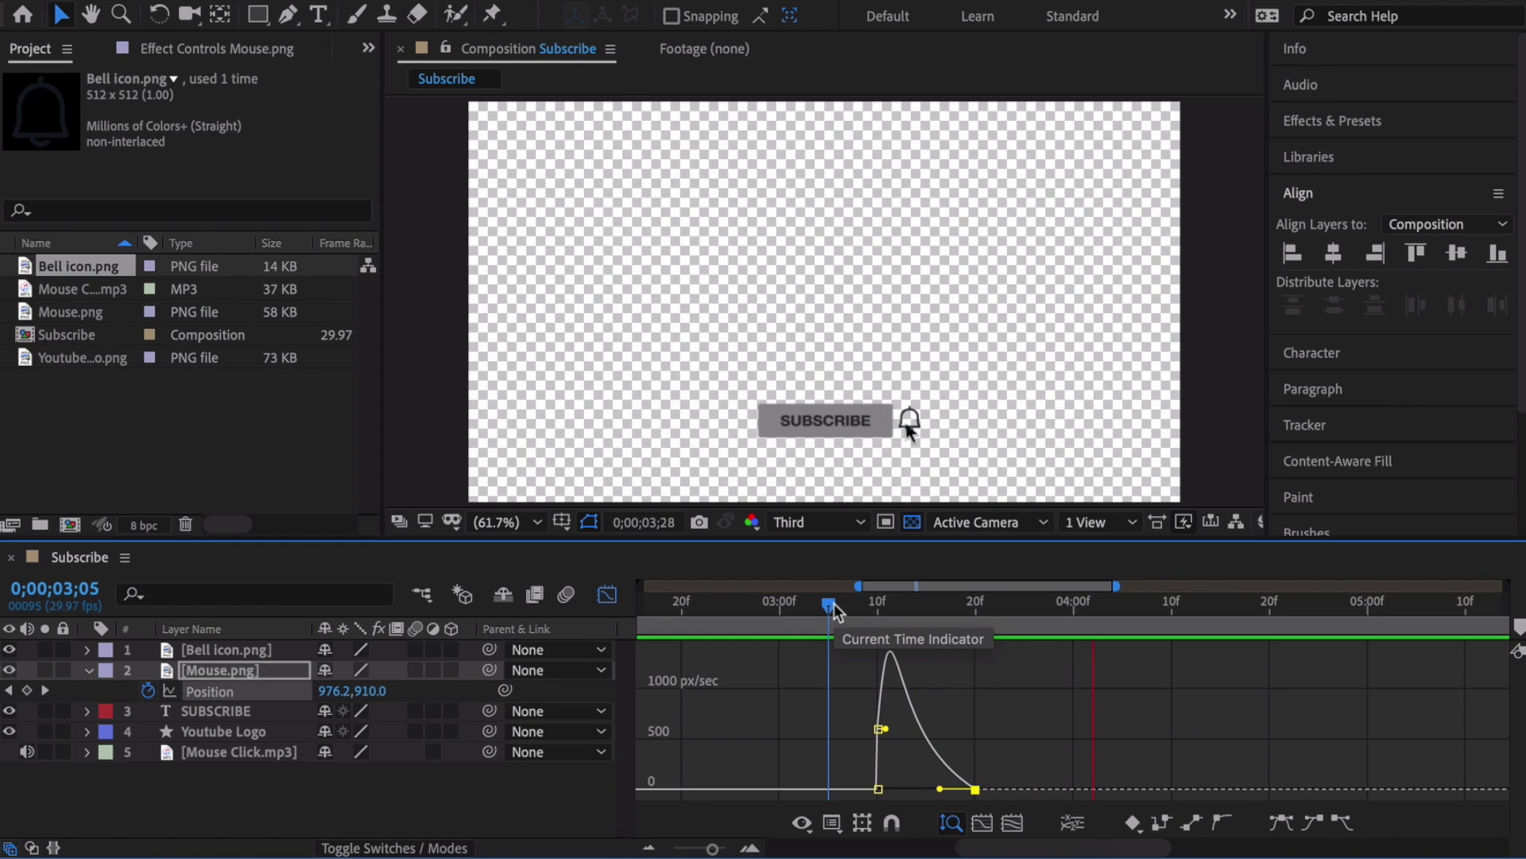
{"action": "key", "text": "space"}
{"action": "left_click_drag", "start_coordinate": [938, 791], "coordinate": [951, 788]}
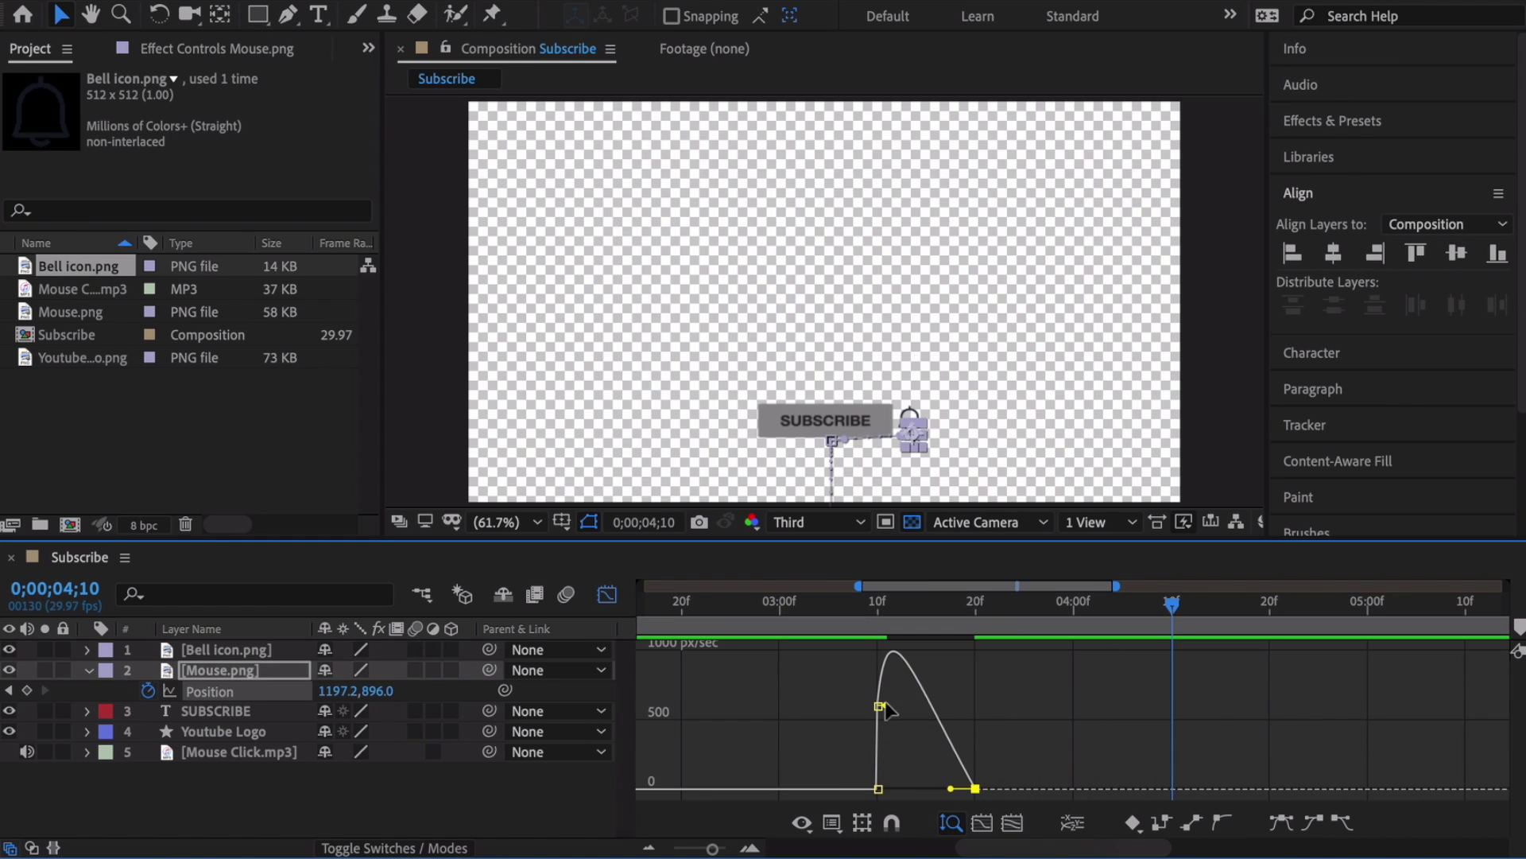
{"action": "left_click_drag", "start_coordinate": [884, 706], "coordinate": [894, 703]}
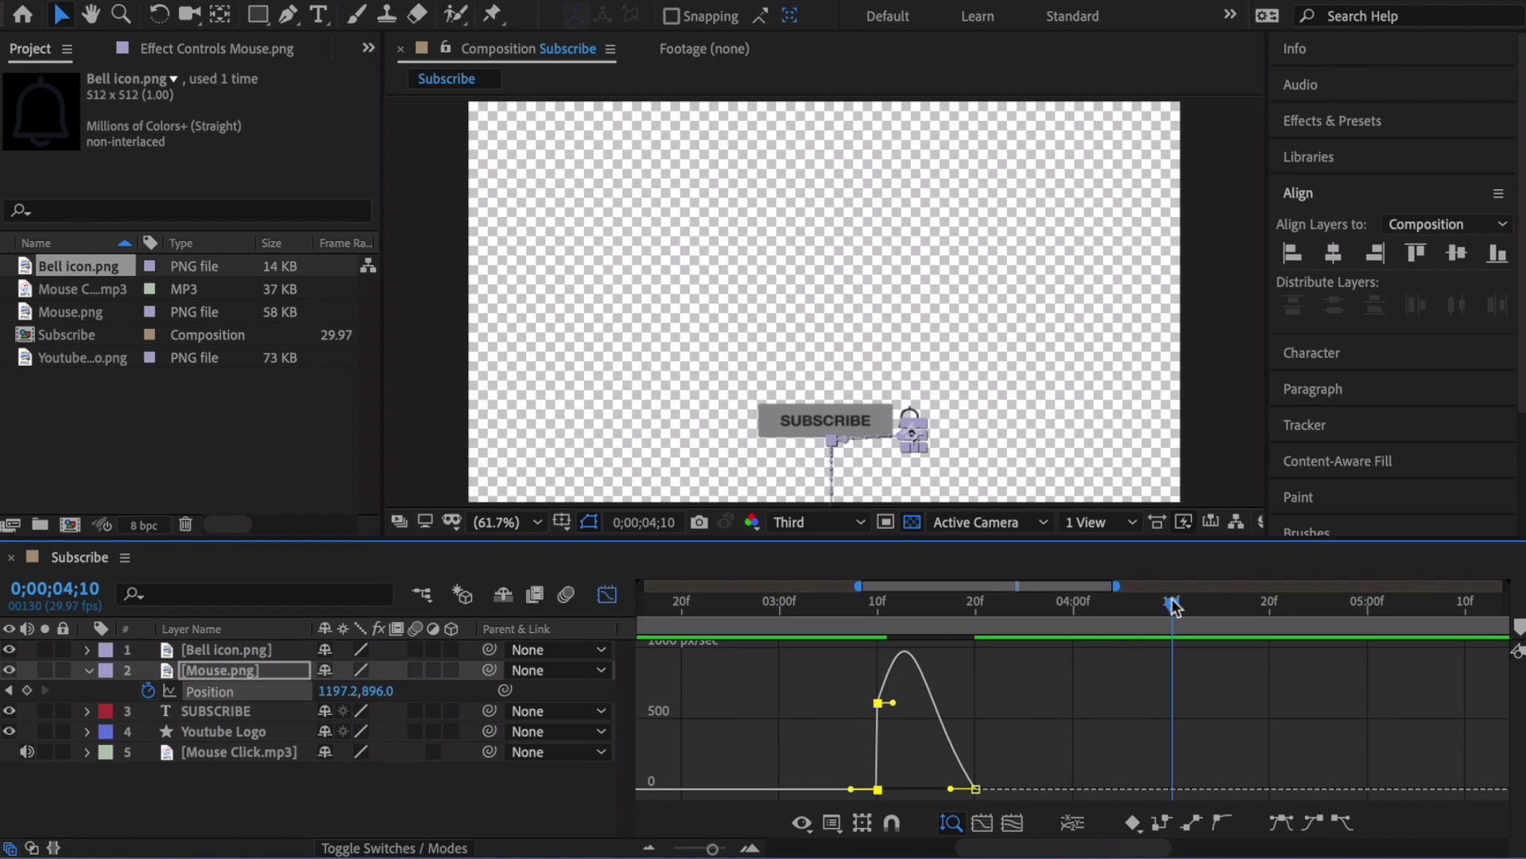
{"action": "left_click_drag", "start_coordinate": [1174, 605], "coordinate": [861, 612]}
{"action": "key", "text": "space"}
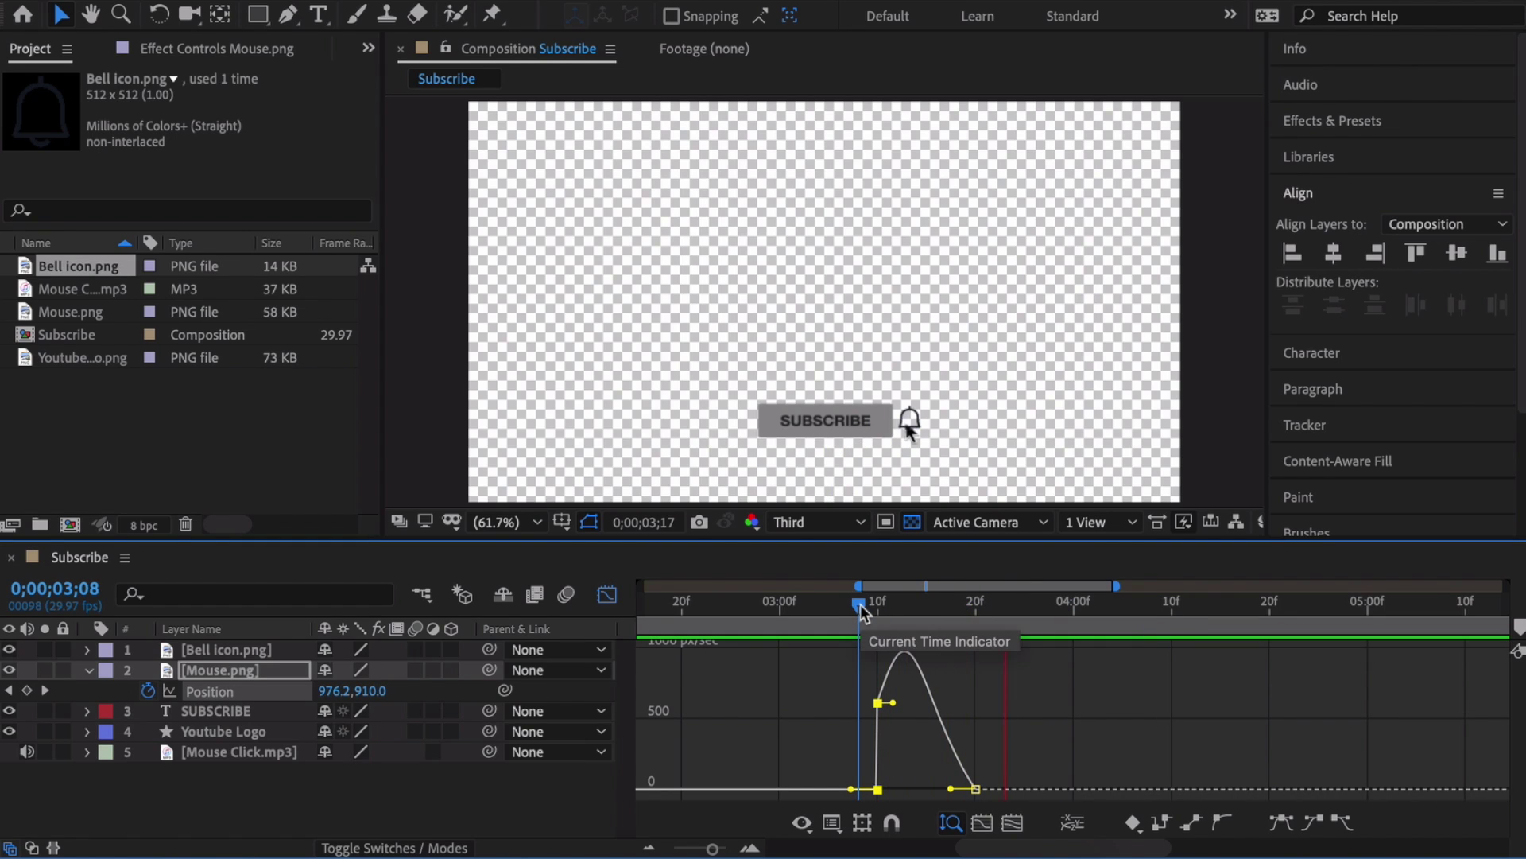
{"action": "key", "text": "space"}
{"action": "left_click", "coordinate": [87, 670]}
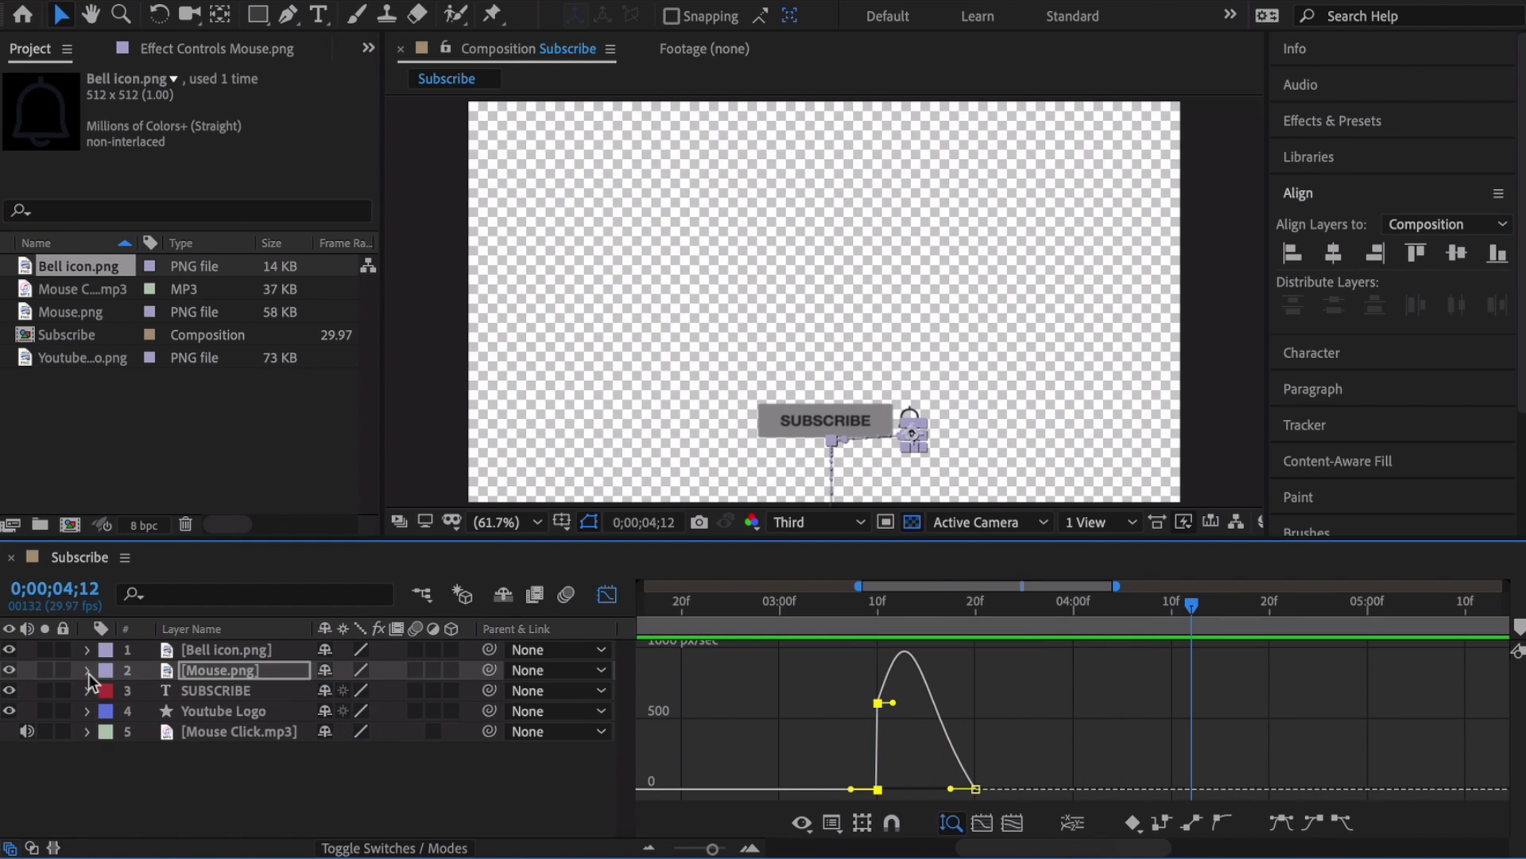
Step: Leave the graph view and keyframe Bell icon.png's rotation at 0° at 0;00;03;21
{"action": "left_click", "coordinate": [214, 653]}
{"action": "key", "text": "r"}
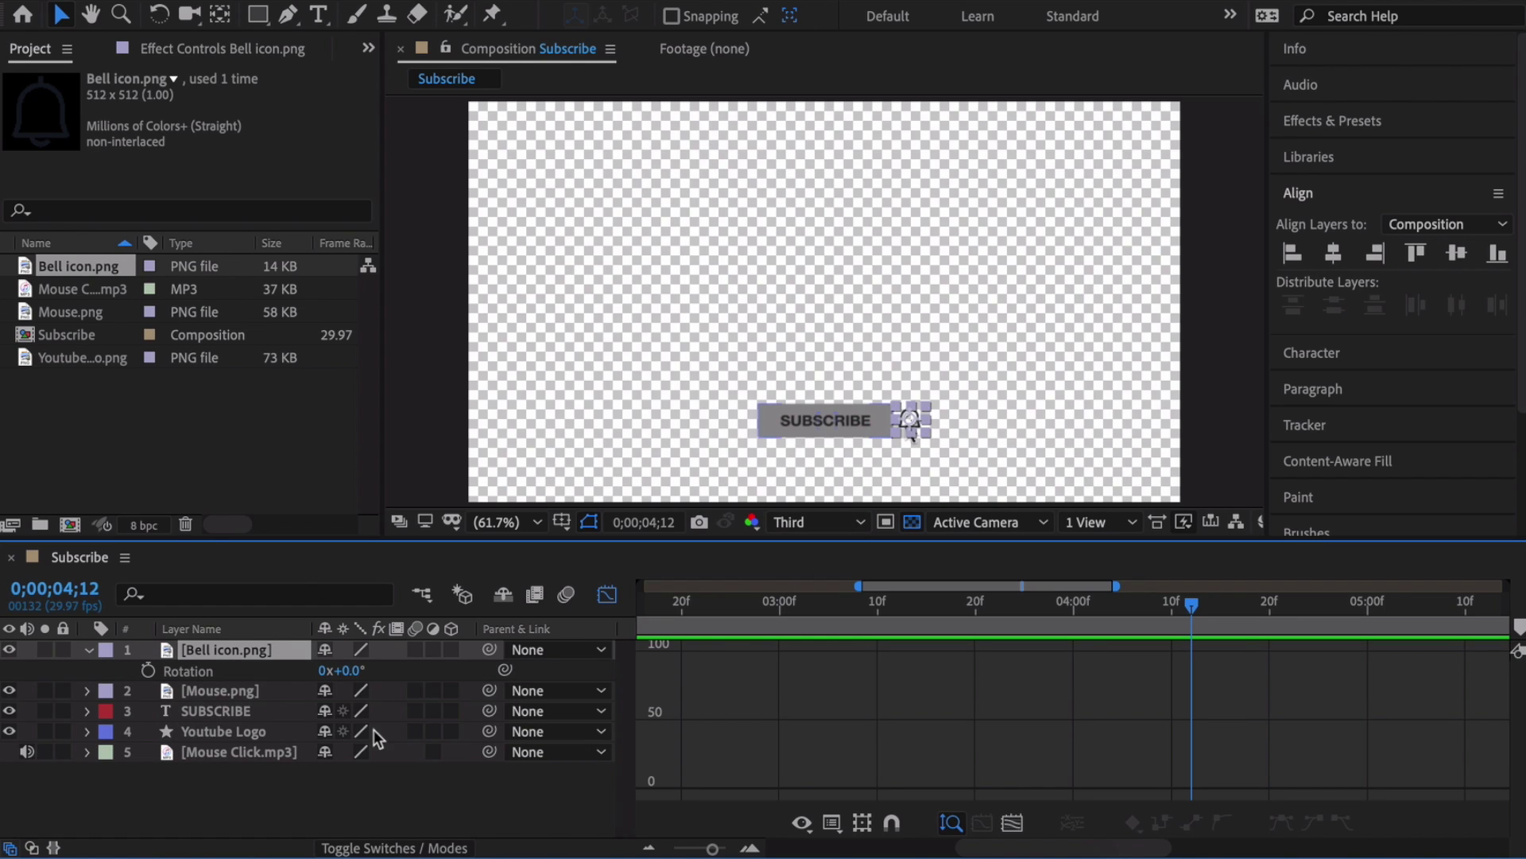
{"action": "left_click", "coordinate": [606, 593]}
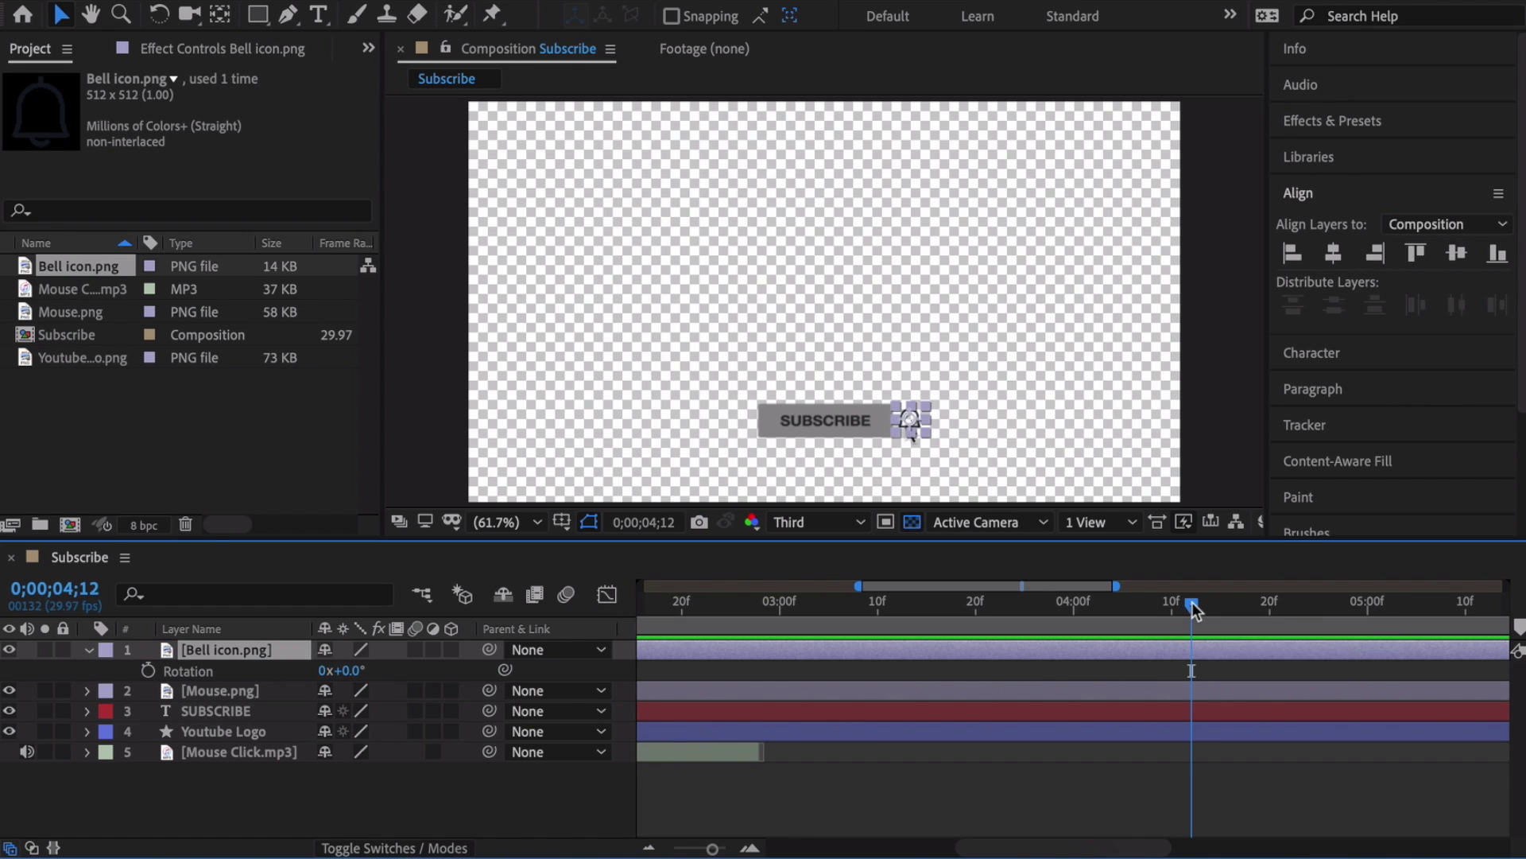
{"action": "left_click_drag", "start_coordinate": [1190, 607], "coordinate": [986, 624]}
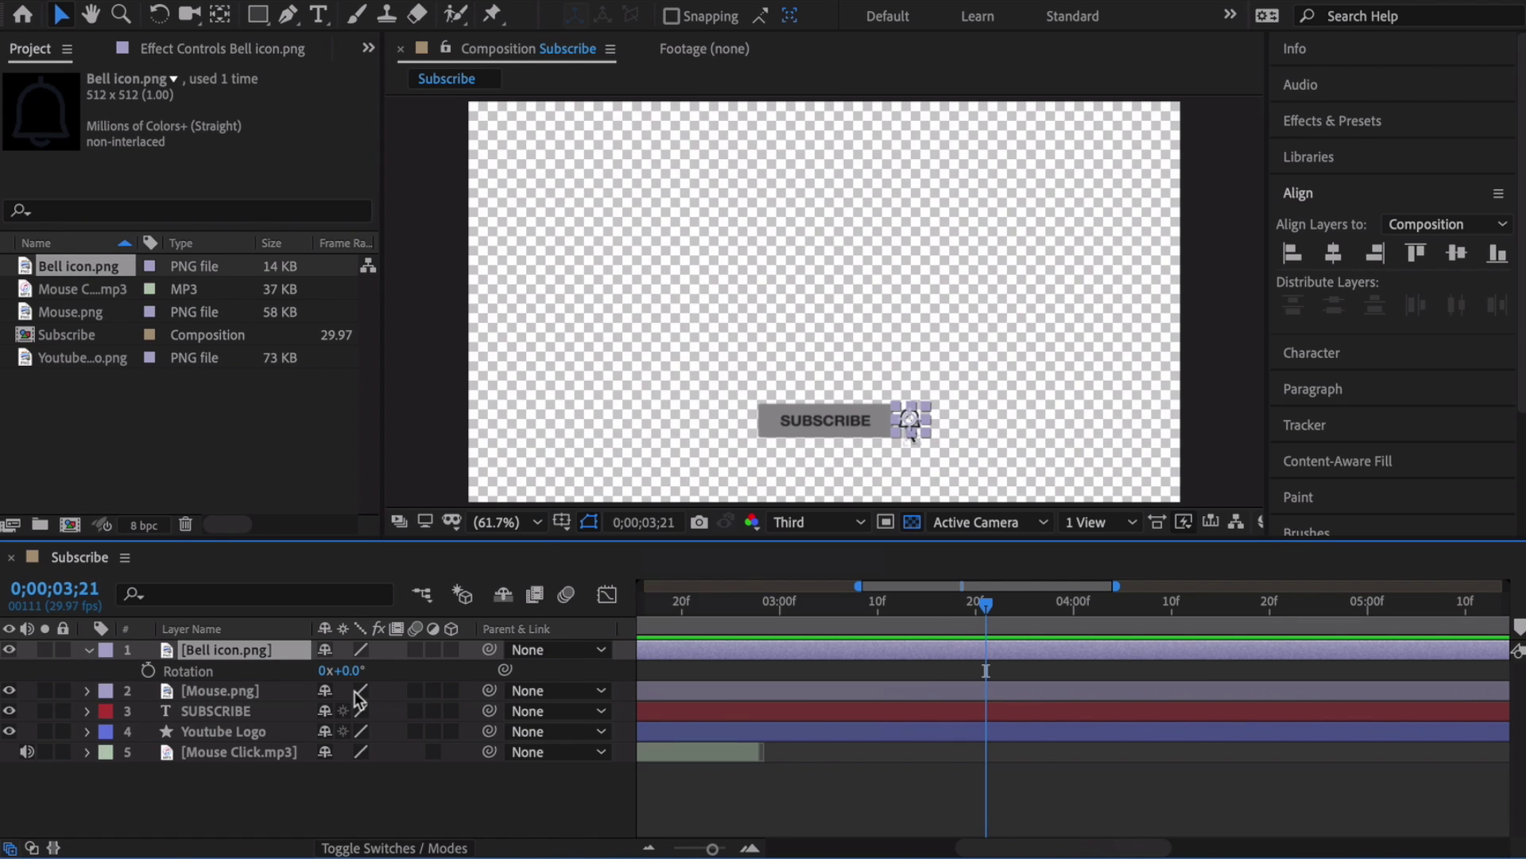
{"action": "left_click", "coordinate": [148, 670]}
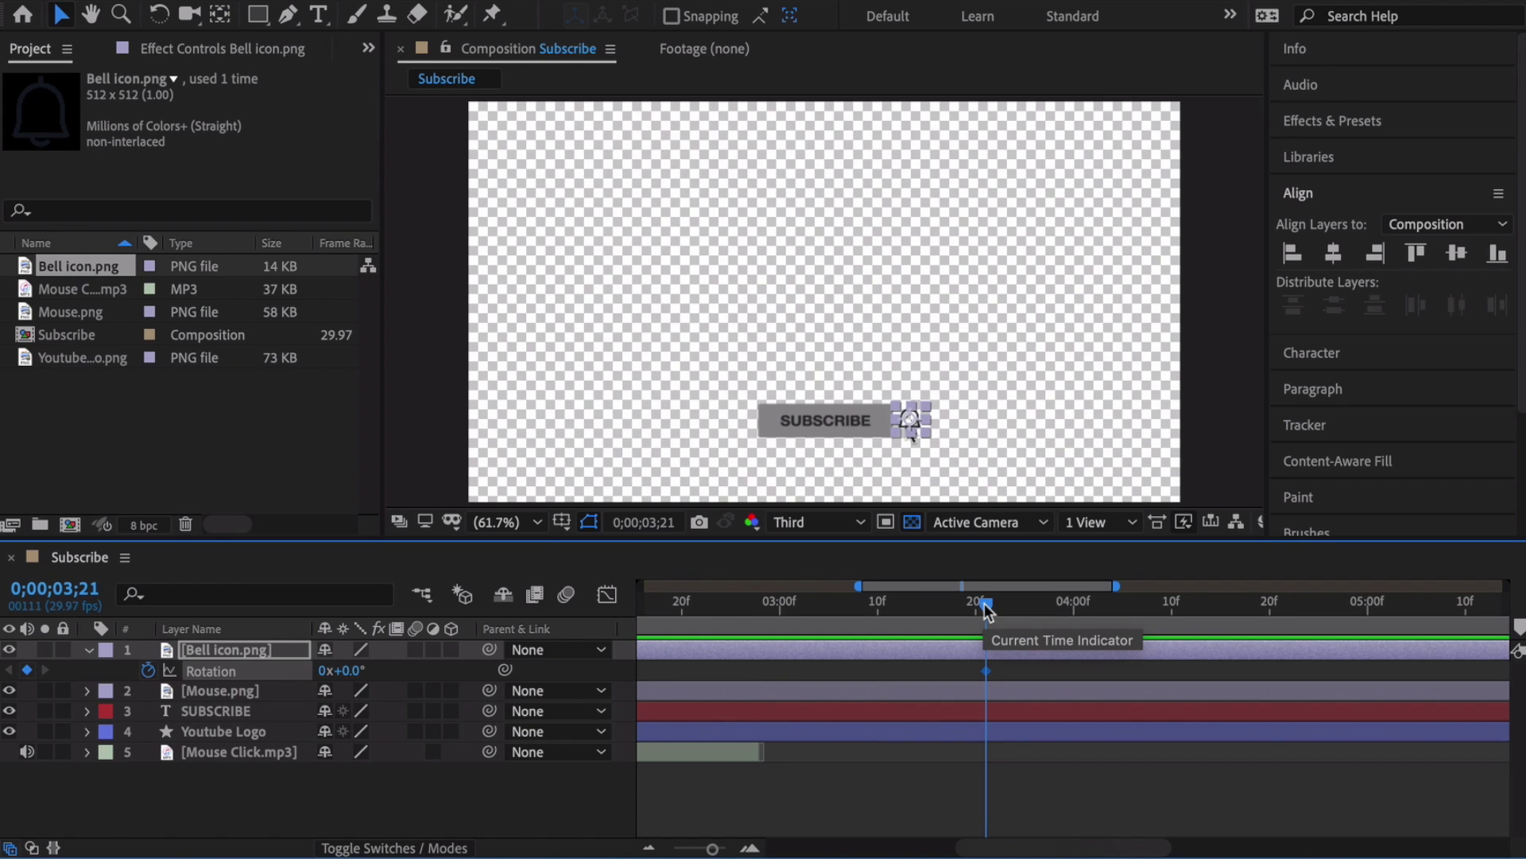
Step: Rotate Bell icon.png to -43° at 0;00;03;24 and preview the swing
{"action": "left_click_drag", "start_coordinate": [986, 610], "coordinate": [995, 612]}
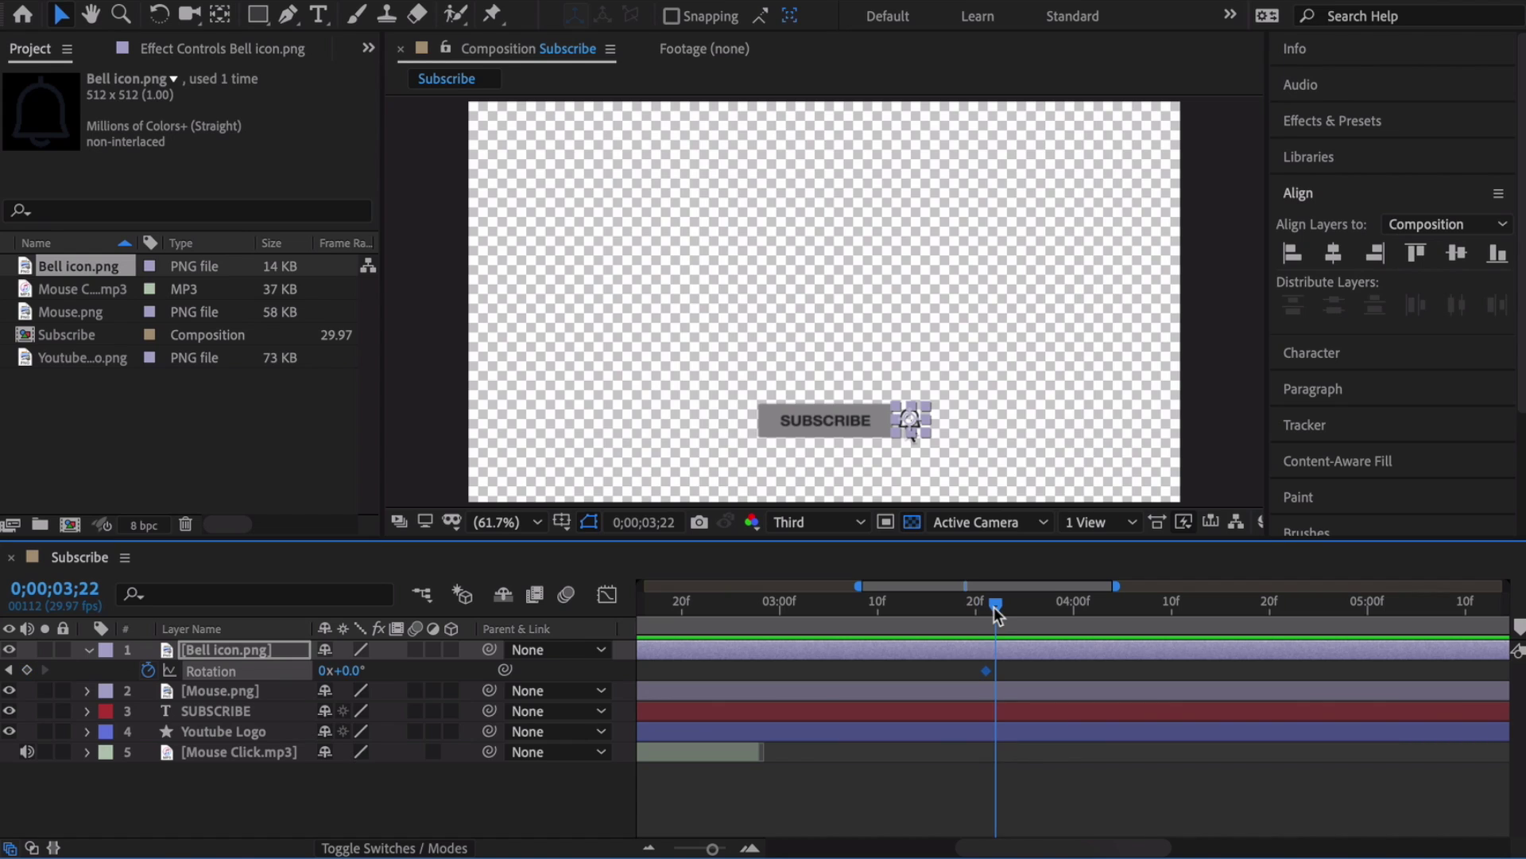
{"action": "left_click_drag", "start_coordinate": [996, 612], "coordinate": [1005, 610]}
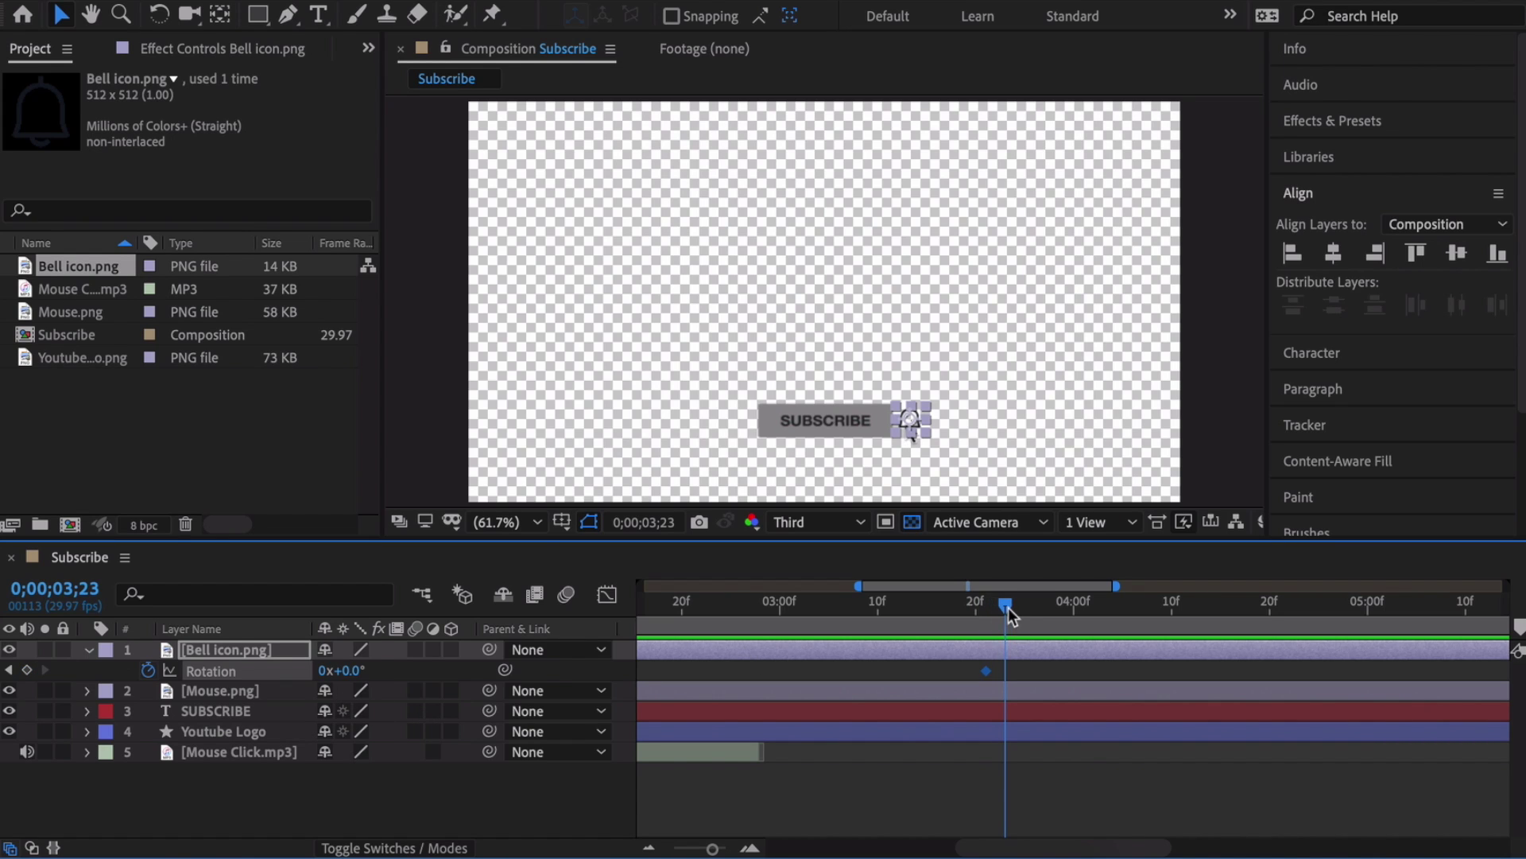
{"action": "left_click_drag", "start_coordinate": [1010, 612], "coordinate": [1020, 610]}
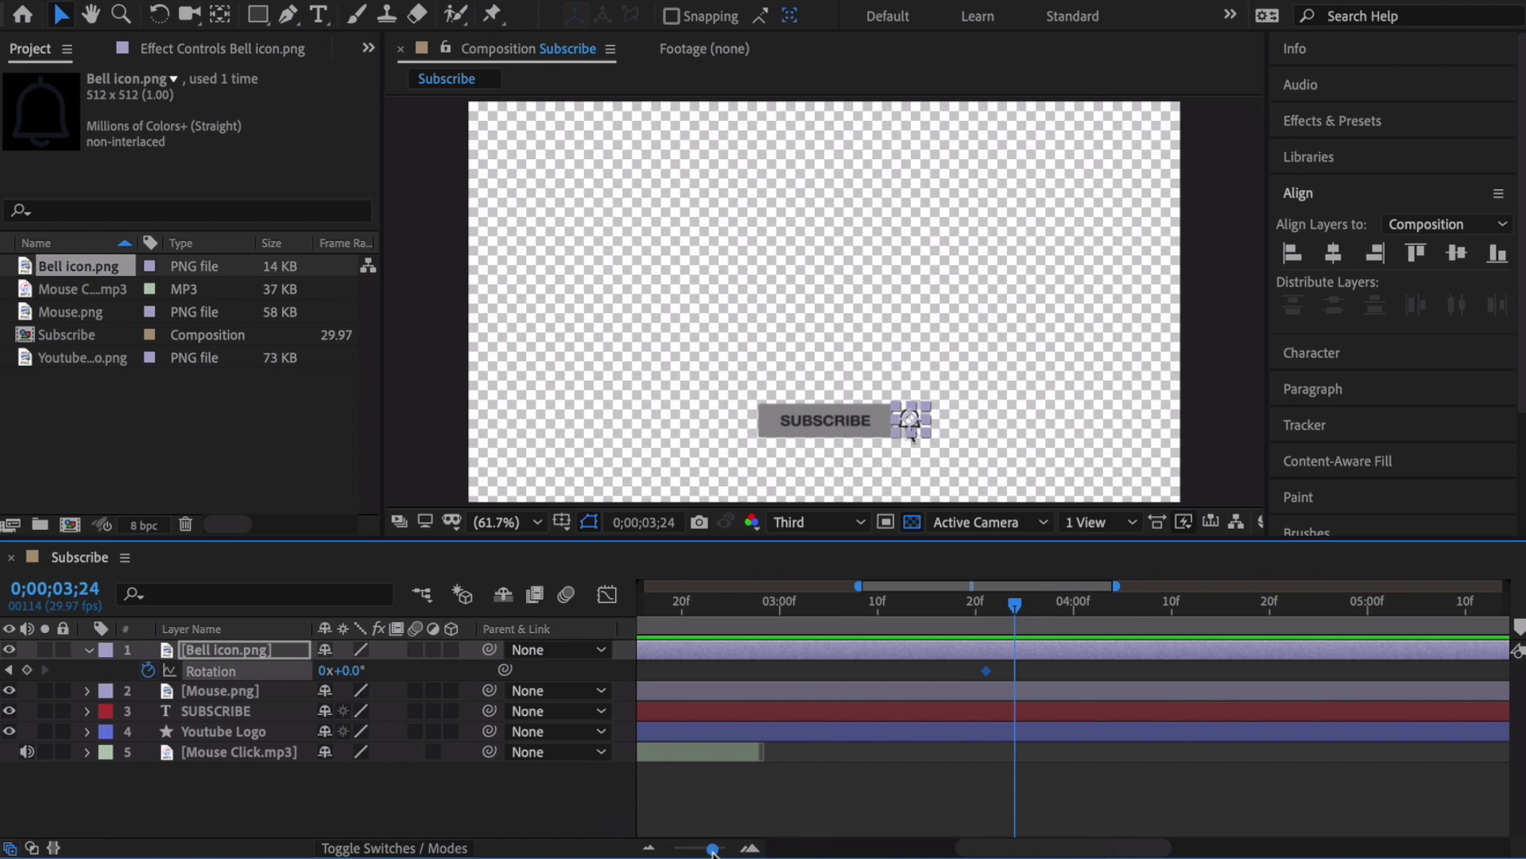
{"action": "left_click_drag", "start_coordinate": [713, 849], "coordinate": [696, 852]}
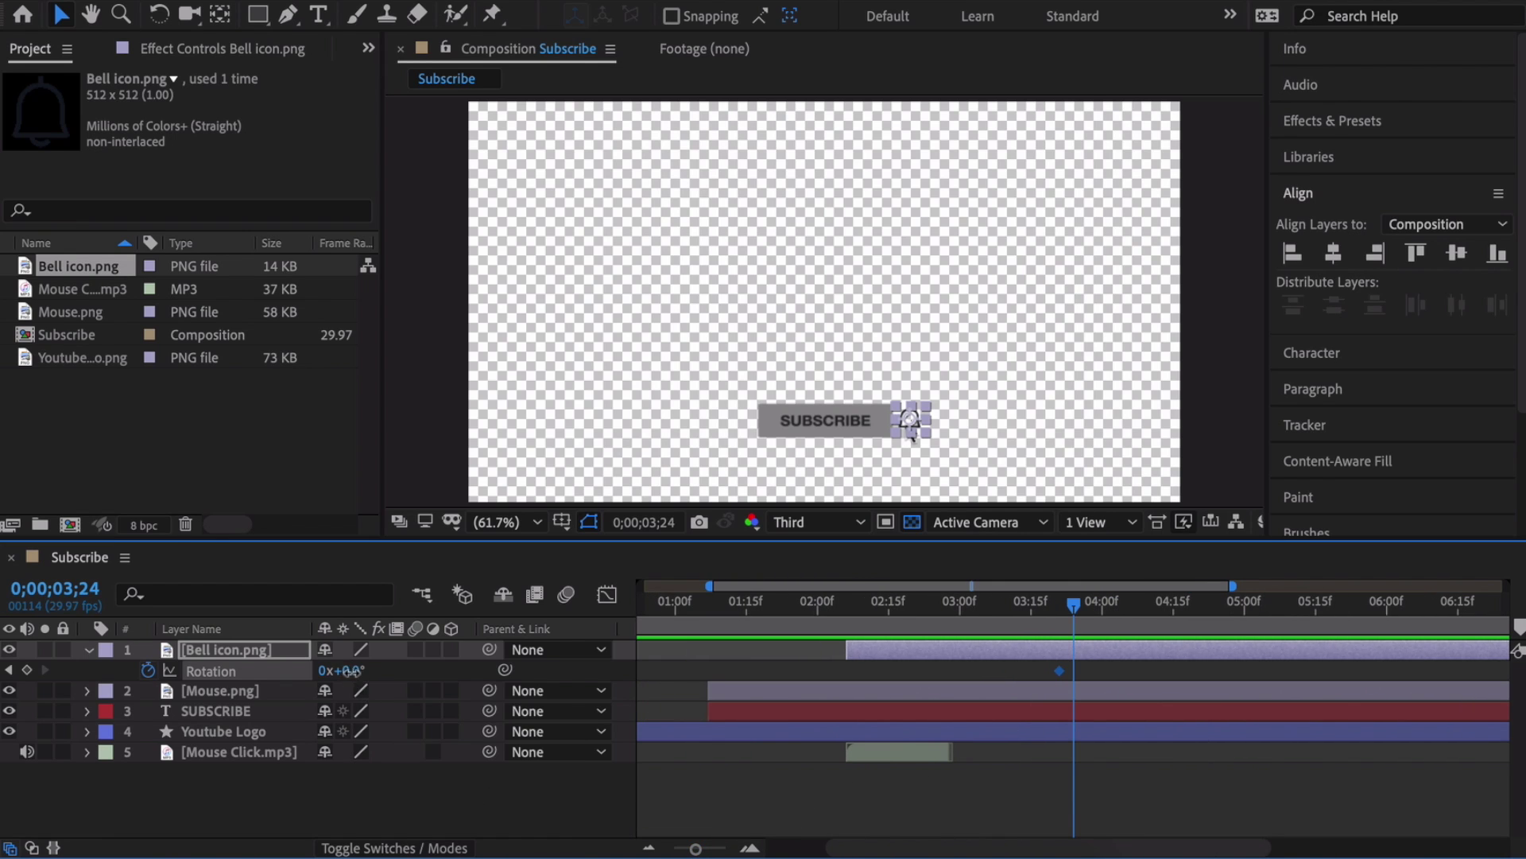
{"action": "left_click_drag", "start_coordinate": [343, 670], "coordinate": [297, 672]}
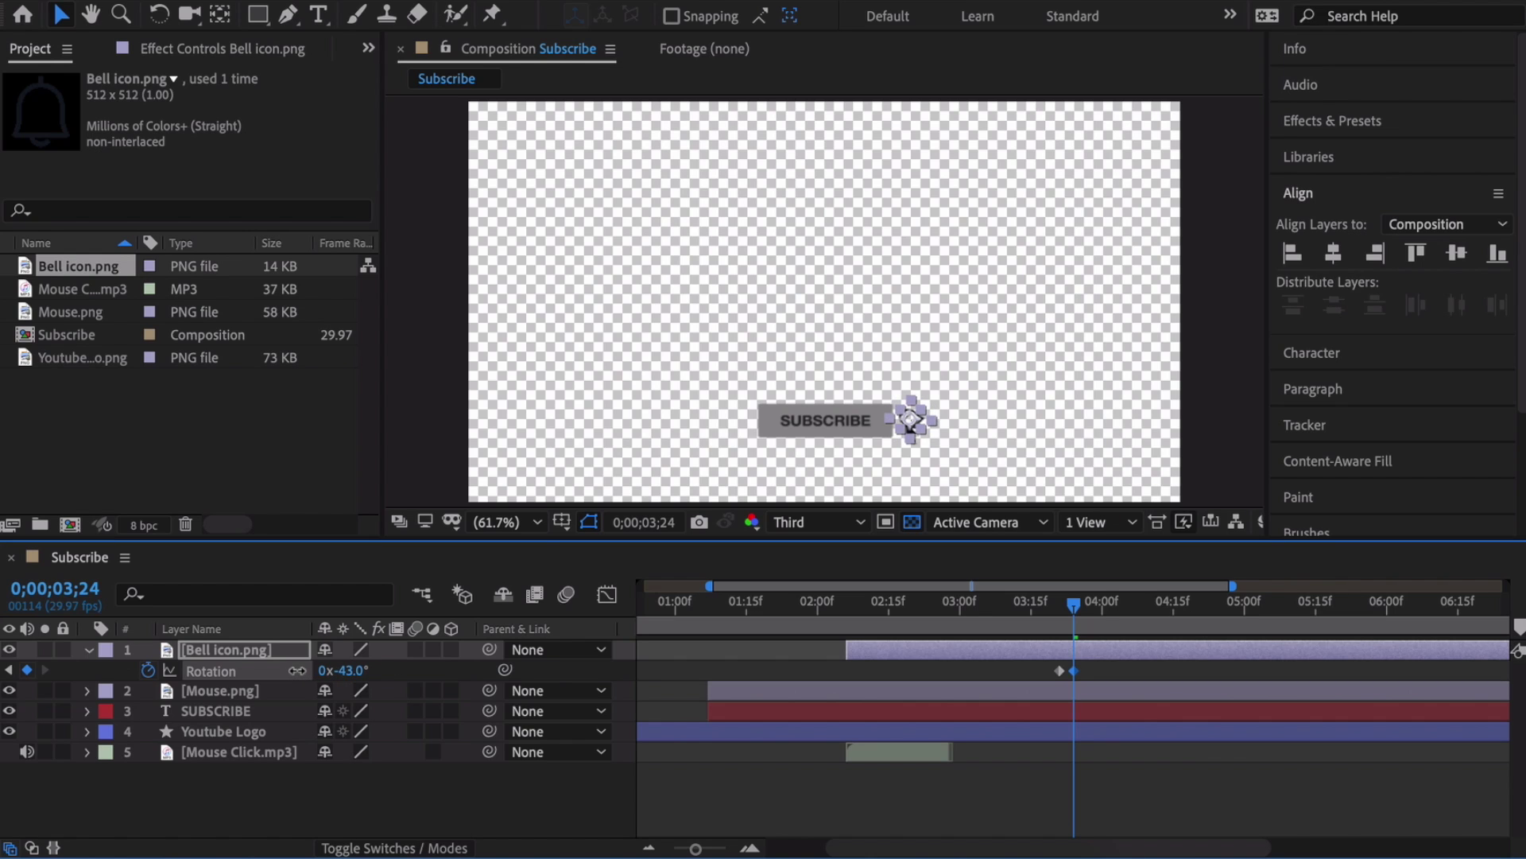
{"action": "left_click_drag", "start_coordinate": [1071, 607], "coordinate": [1039, 608]}
{"action": "key", "text": "space"}
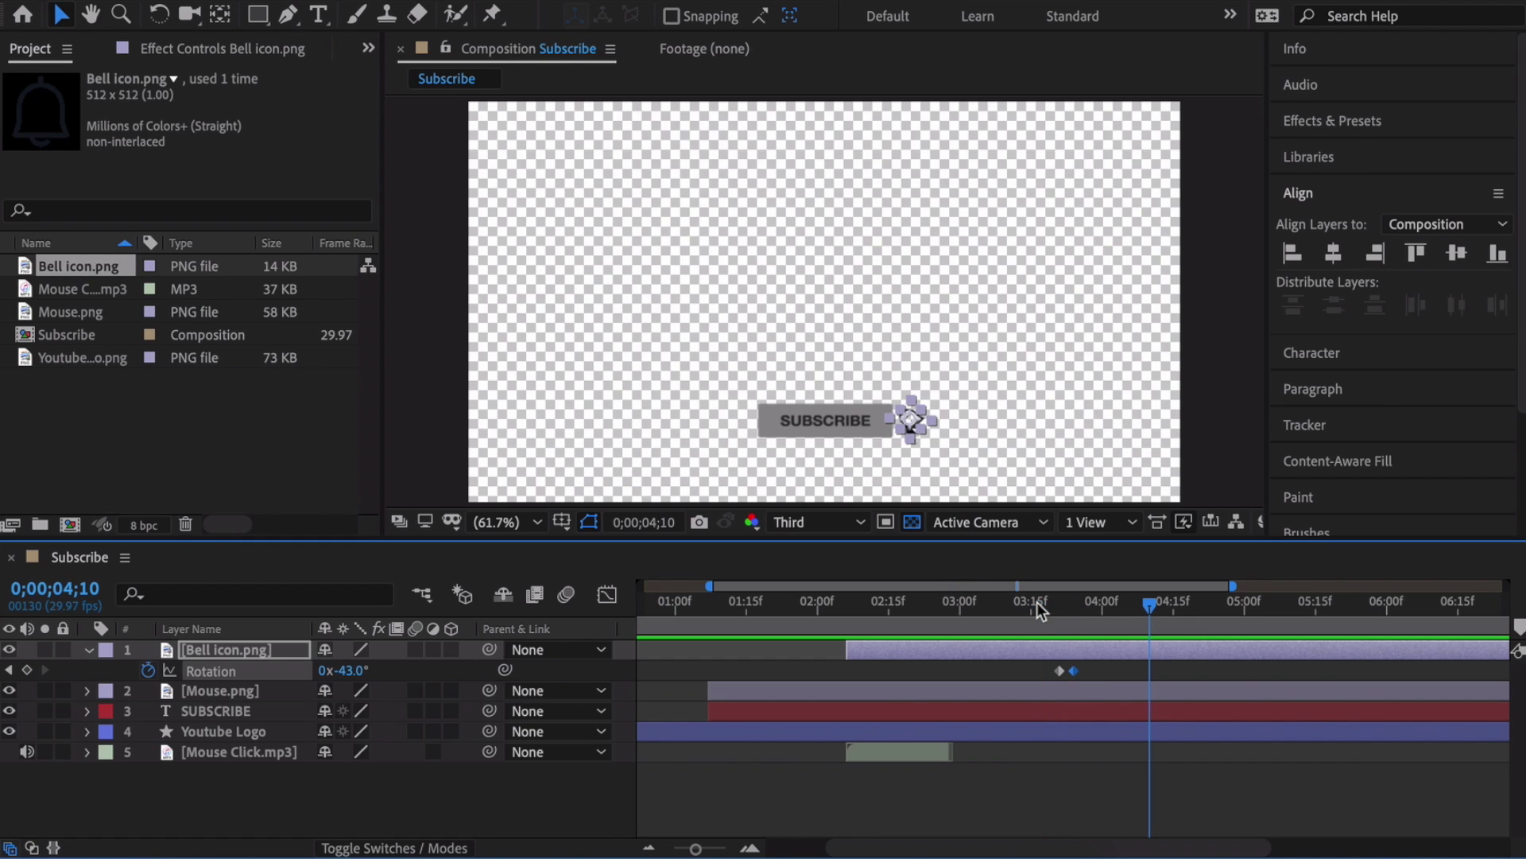
Step: Swing Bell icon.png to +32° at 0;00;04;00 and back to -12° at about 0;00;04;06
{"action": "left_click_drag", "start_coordinate": [1146, 604], "coordinate": [1102, 607]}
{"action": "left_click_drag", "start_coordinate": [344, 670], "coordinate": [433, 664]}
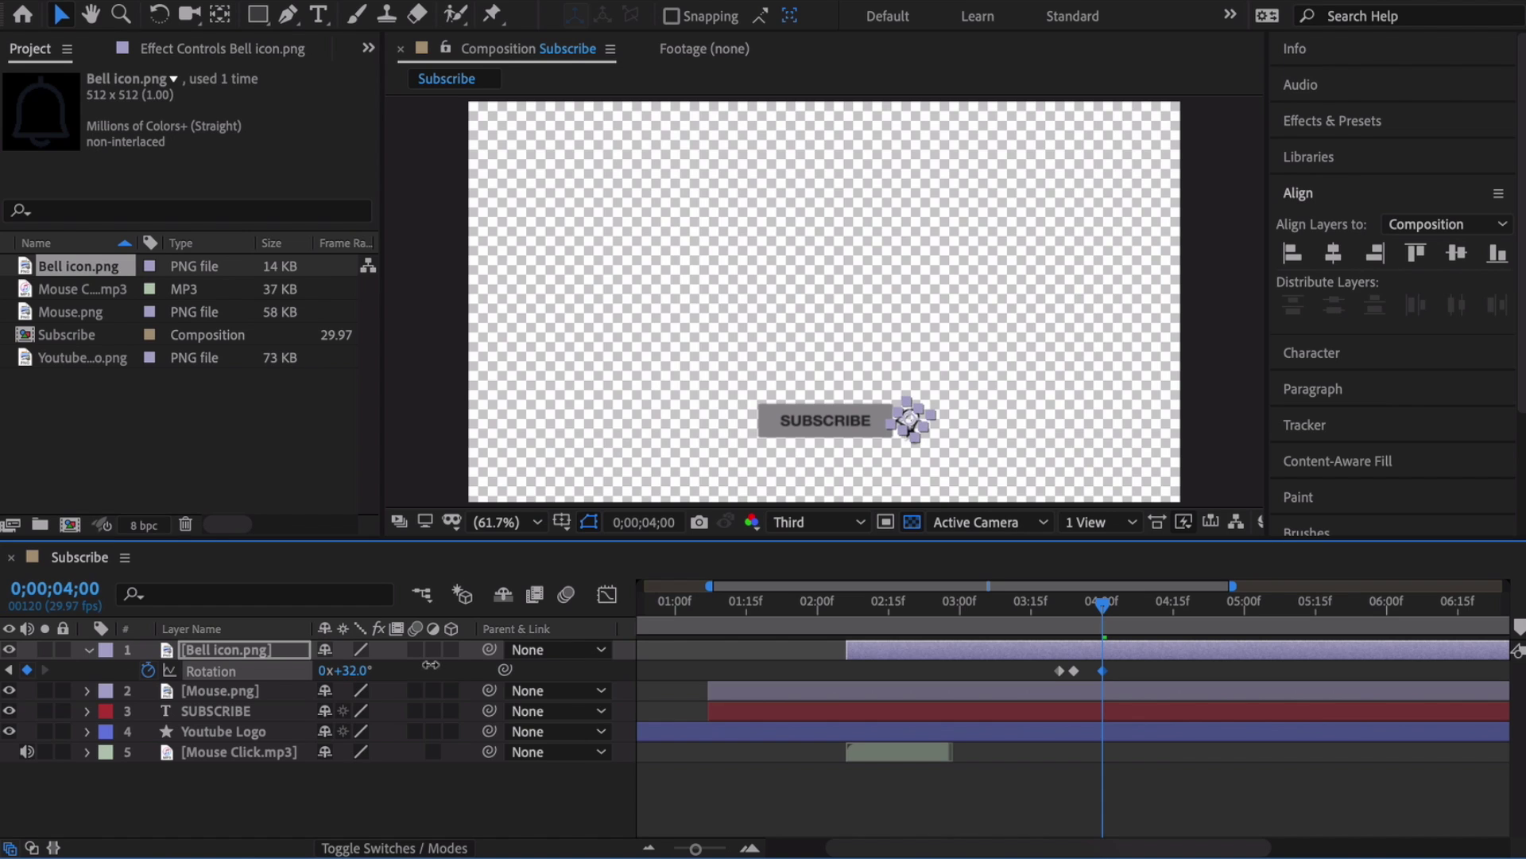
{"action": "left_click", "coordinate": [1130, 607]}
{"action": "left_click_drag", "start_coordinate": [355, 671], "coordinate": [301, 668]}
Step: Return Bell icon.png's rotation to 0° at 0;00;04;08
{"action": "left_click_drag", "start_coordinate": [1131, 606], "coordinate": [1140, 611]}
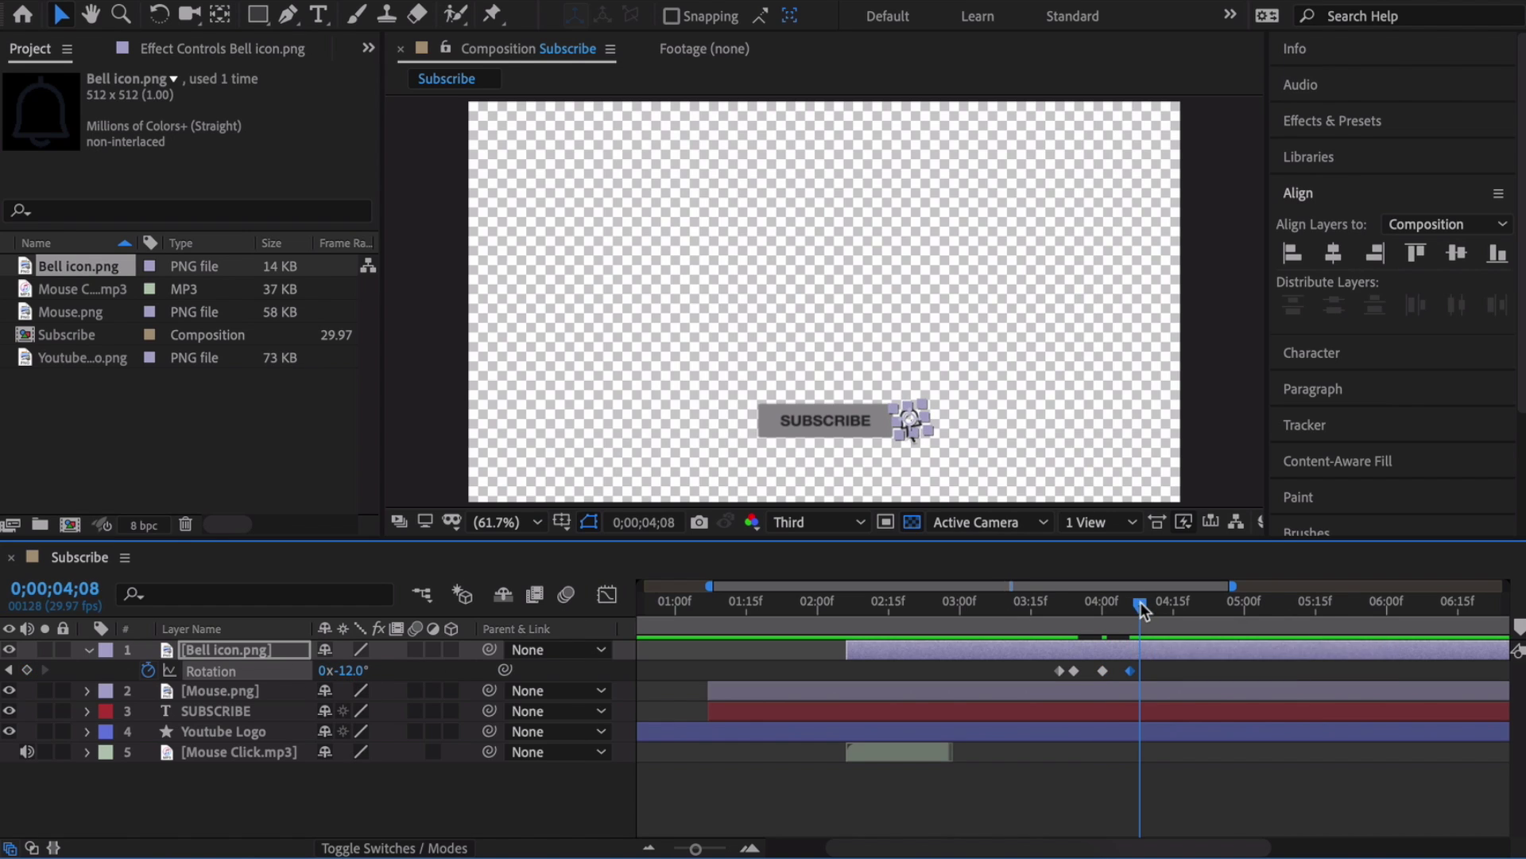
{"action": "left_click", "coordinate": [350, 671]}
{"action": "type", "text": "0"}
{"action": "key", "text": "Return"}
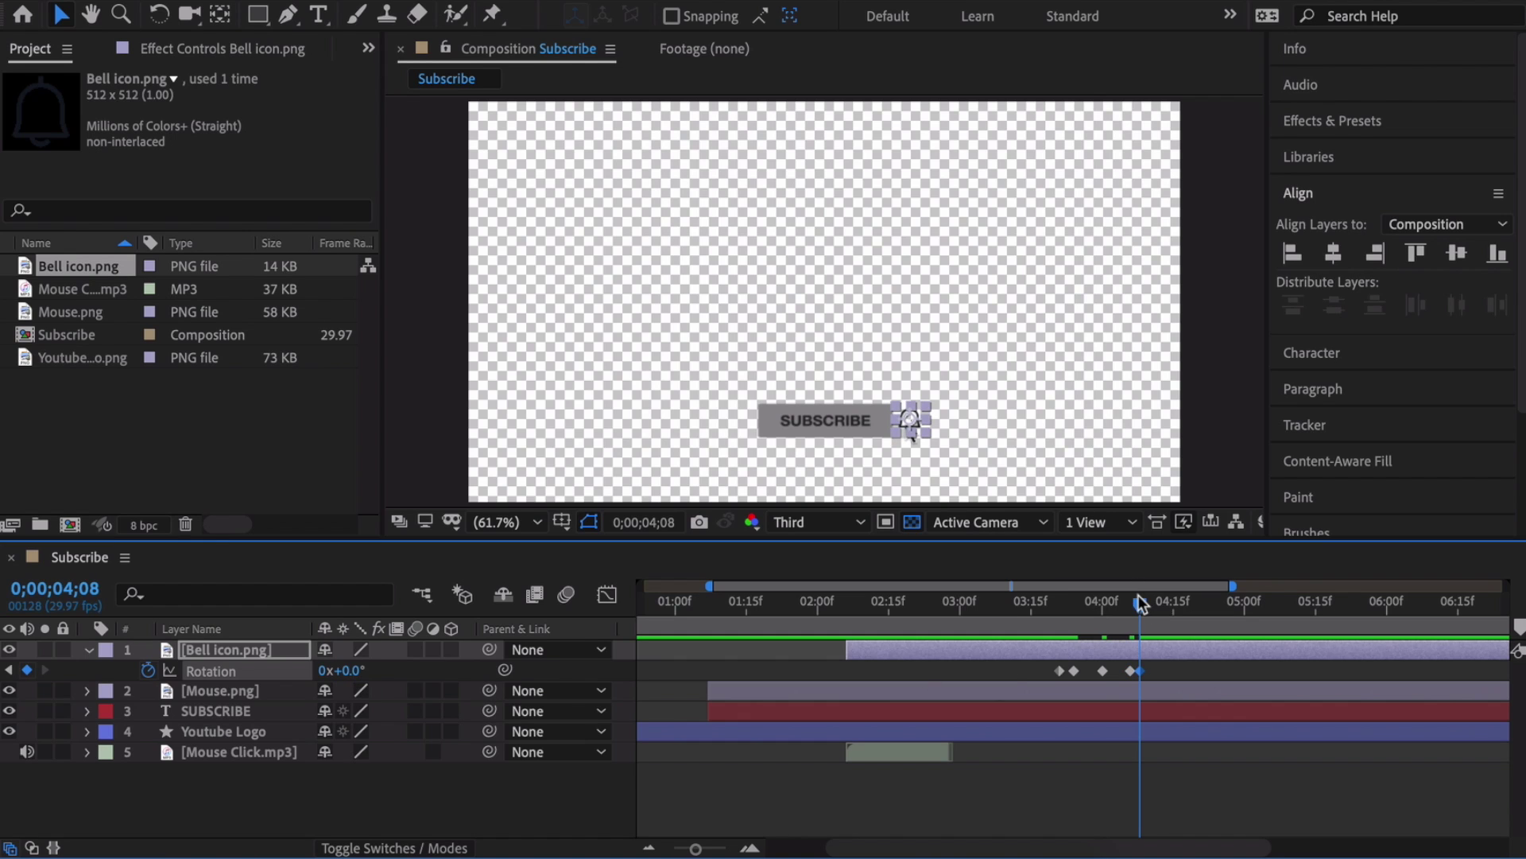
Step: Preview the cursor's move to the bell and the bell's ringing motion, starting before the cursor leaves the button
{"action": "left_click", "coordinate": [998, 604]}
{"action": "key", "text": "space"}
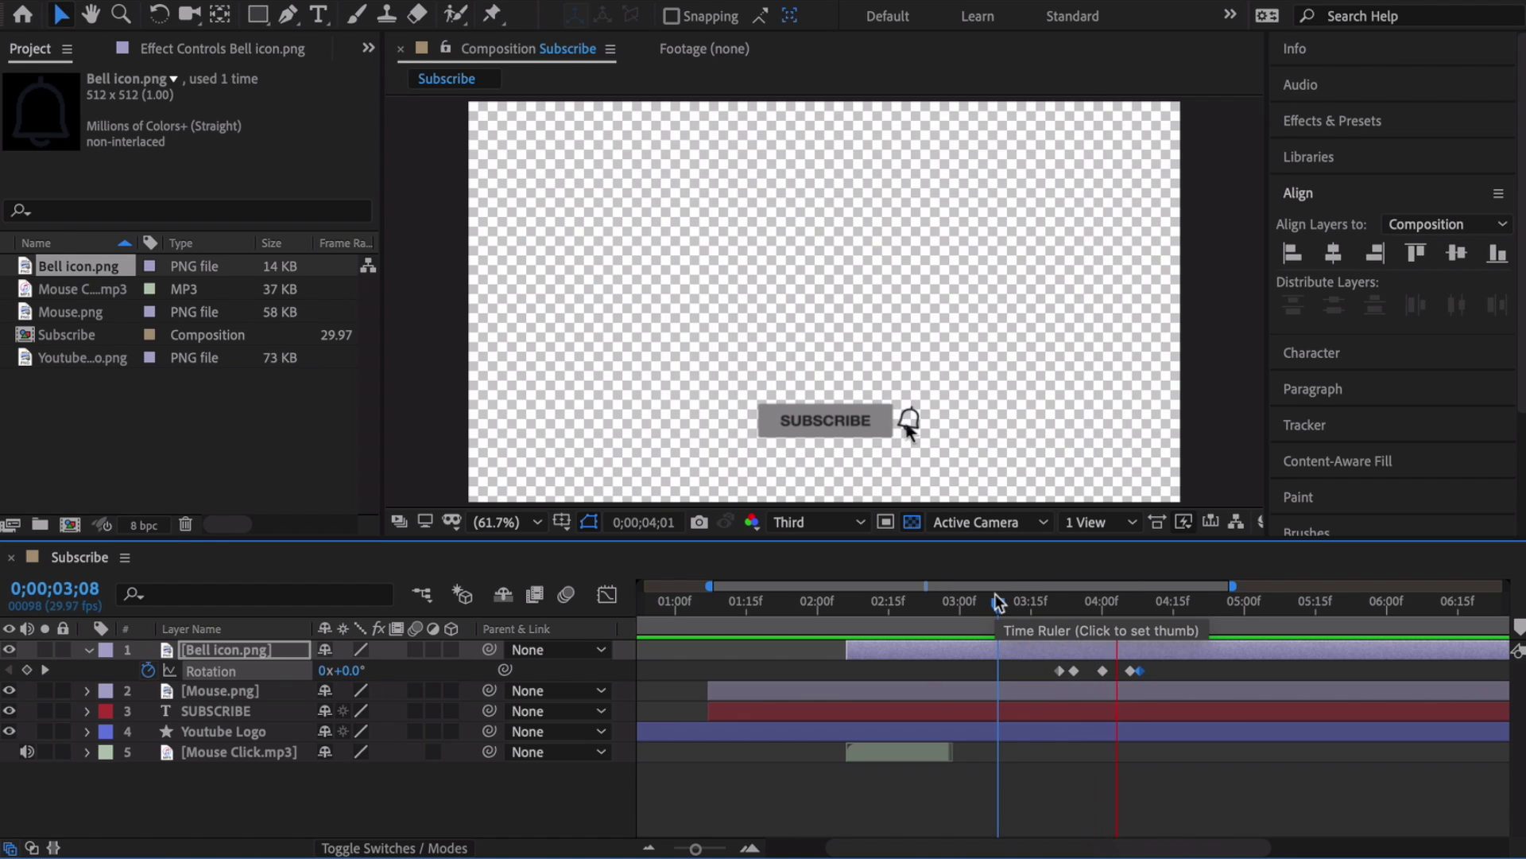
{"action": "key", "text": "space"}
{"action": "left_click_drag", "start_coordinate": [1202, 609], "coordinate": [920, 608]}
{"action": "key", "text": "space"}
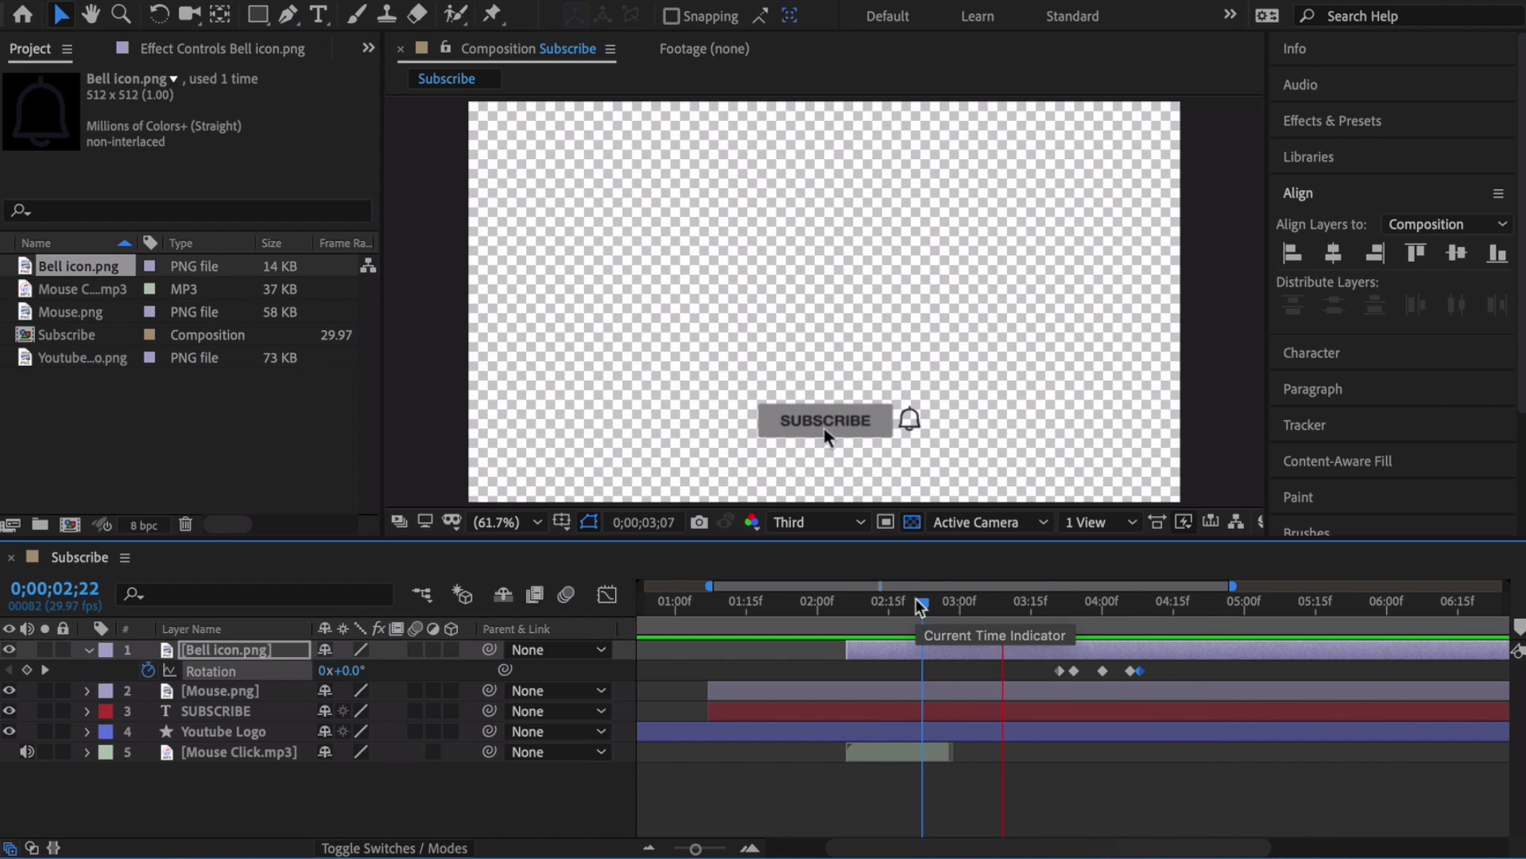
Step: Duplicate the Mouse Click.mp3 layer and move the copy to start at about 0;00;03;15
{"action": "key", "text": "space"}
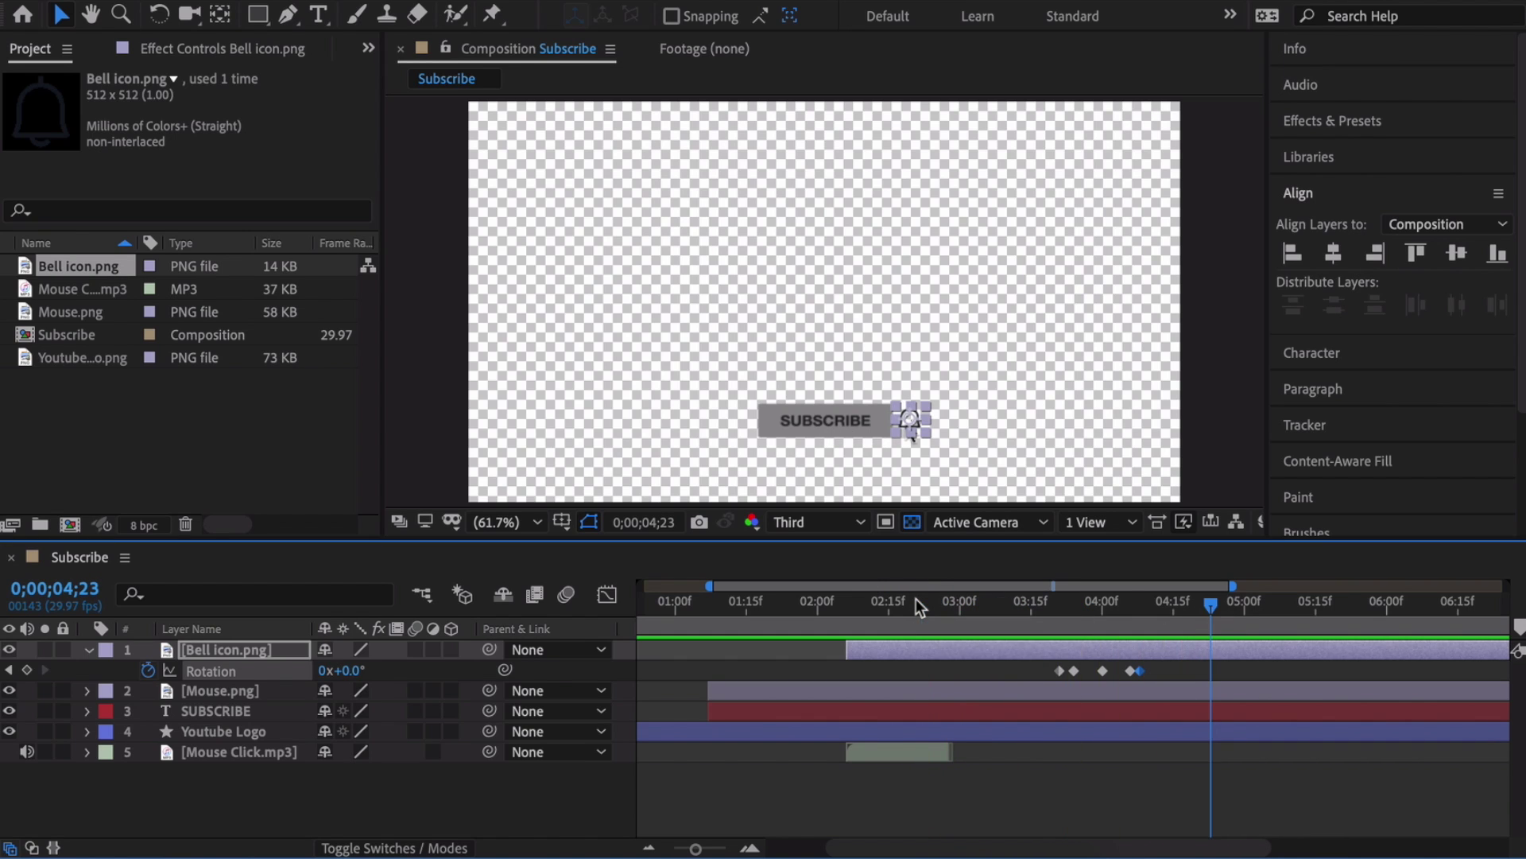
{"action": "left_click", "coordinate": [607, 595]}
{"action": "left_click", "coordinate": [609, 595]}
{"action": "key", "text": "u"}
{"action": "left_click", "coordinate": [886, 738]}
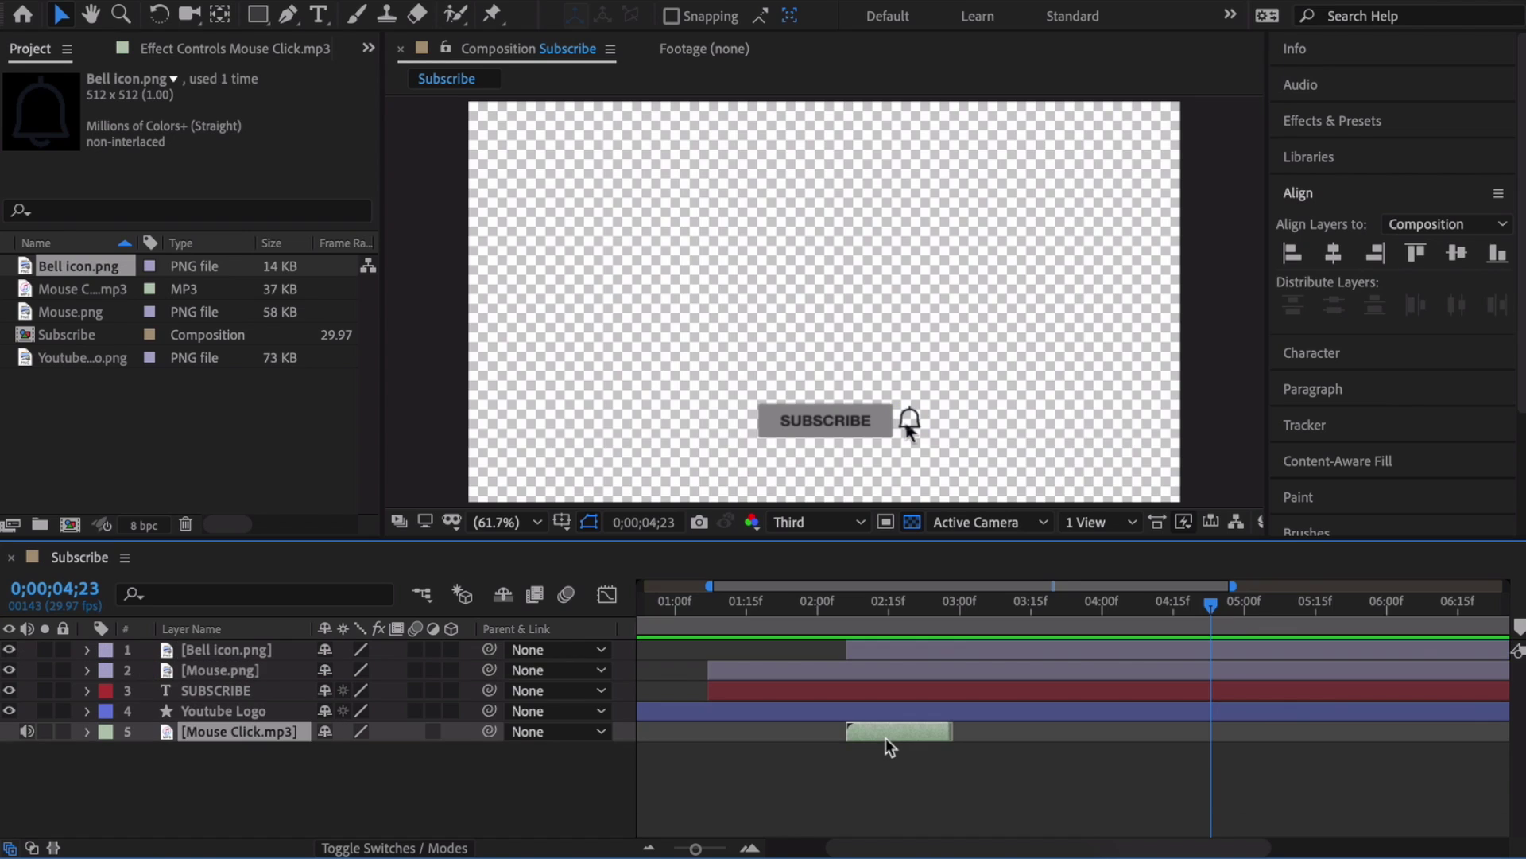
{"action": "key", "text": "ctrl+d"}
{"action": "left_click_drag", "start_coordinate": [896, 749], "coordinate": [1082, 705]}
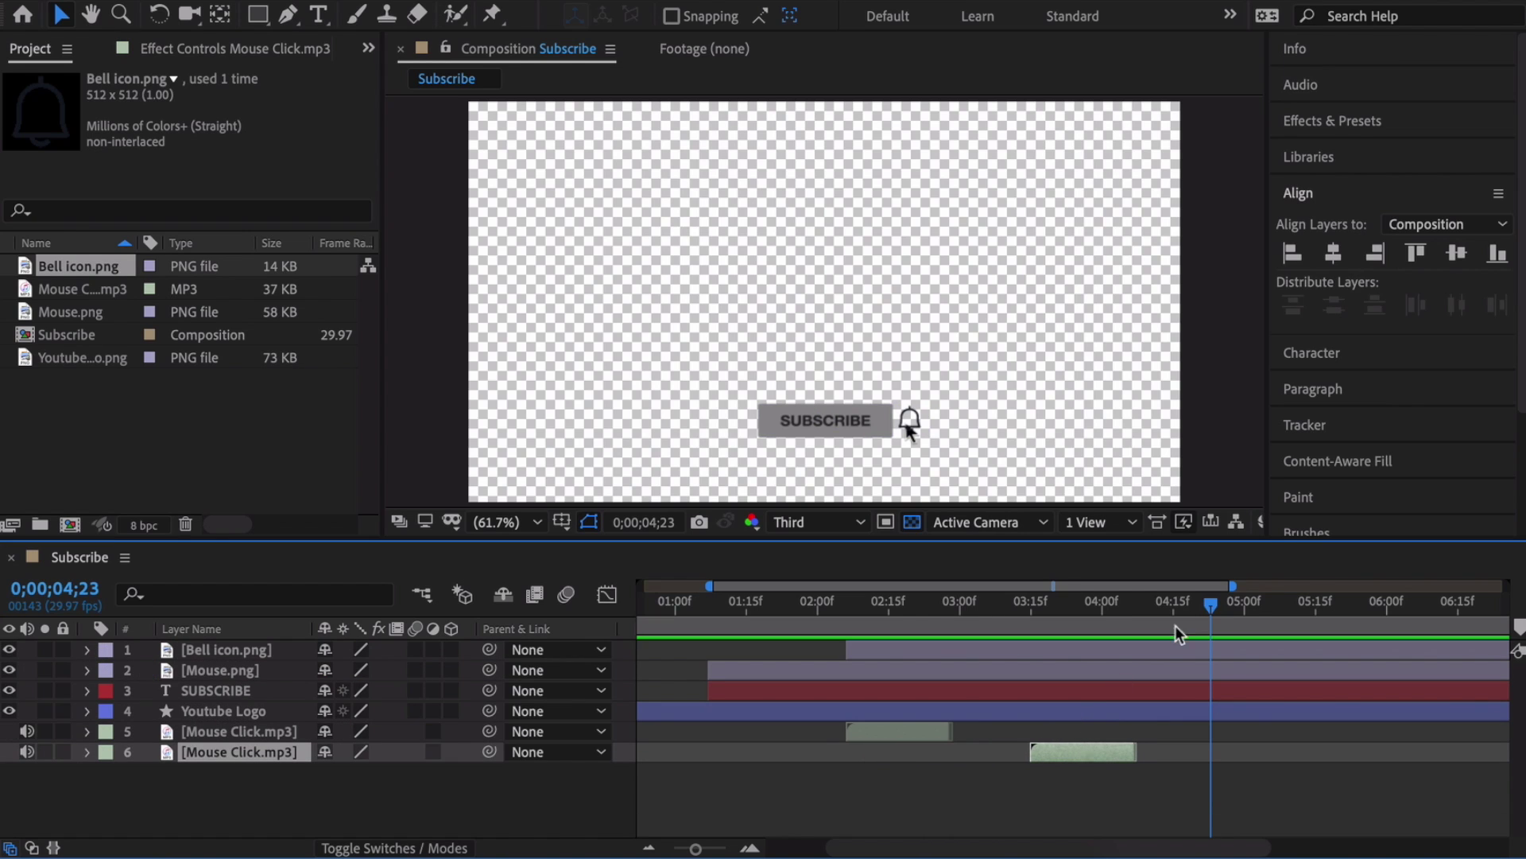
Step: Shift the second Mouse Click.mp3 layer to start at about 0;00;03;18 and preview the bell click
{"action": "left_click_drag", "start_coordinate": [1209, 606], "coordinate": [1052, 604]}
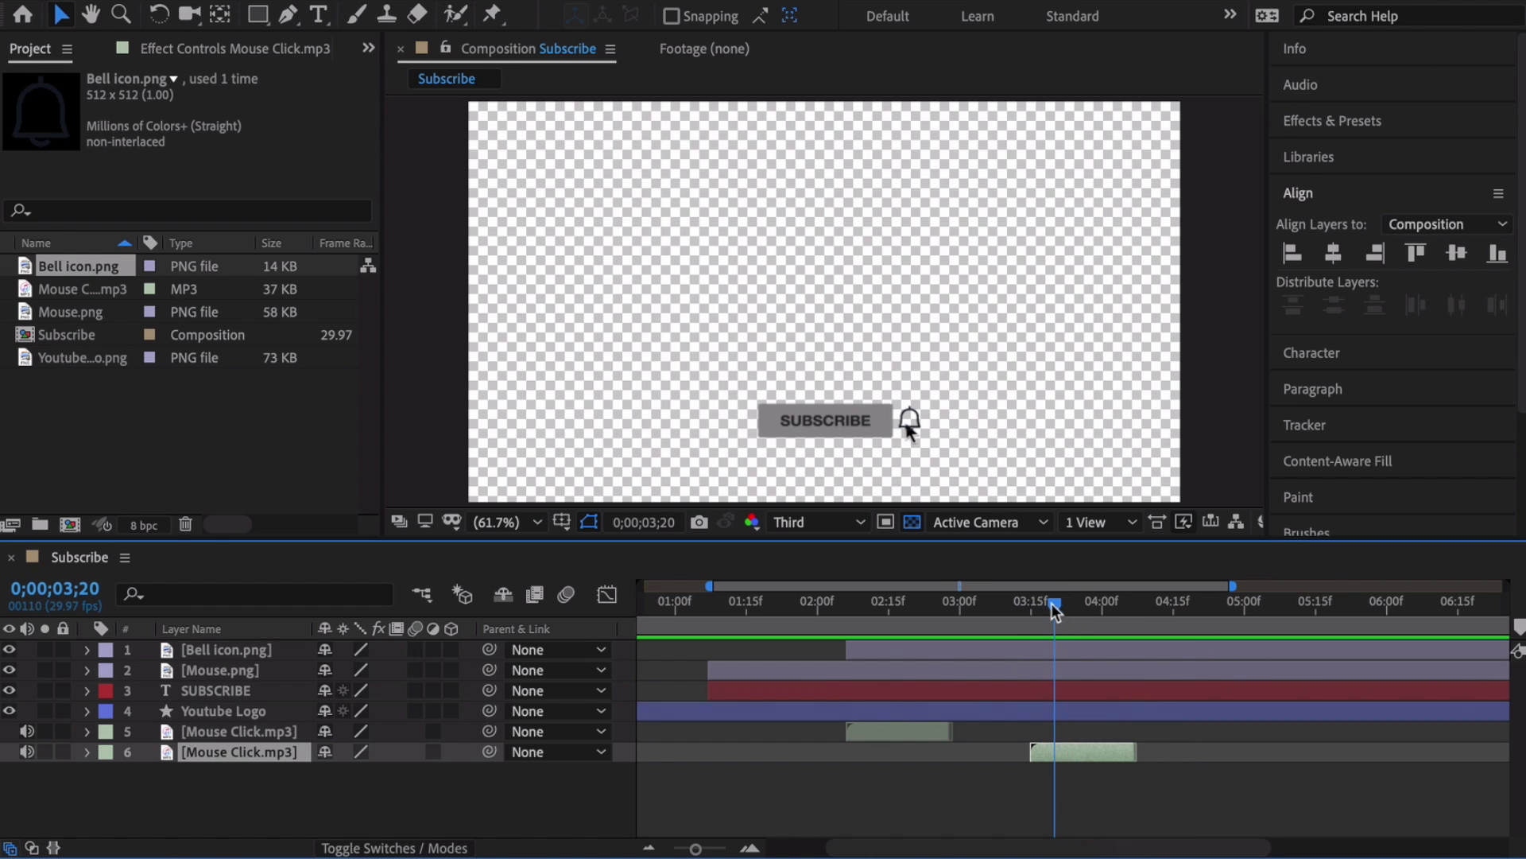
{"action": "left_click_drag", "start_coordinate": [1069, 758], "coordinate": [1083, 758]}
{"action": "key", "text": "space"}
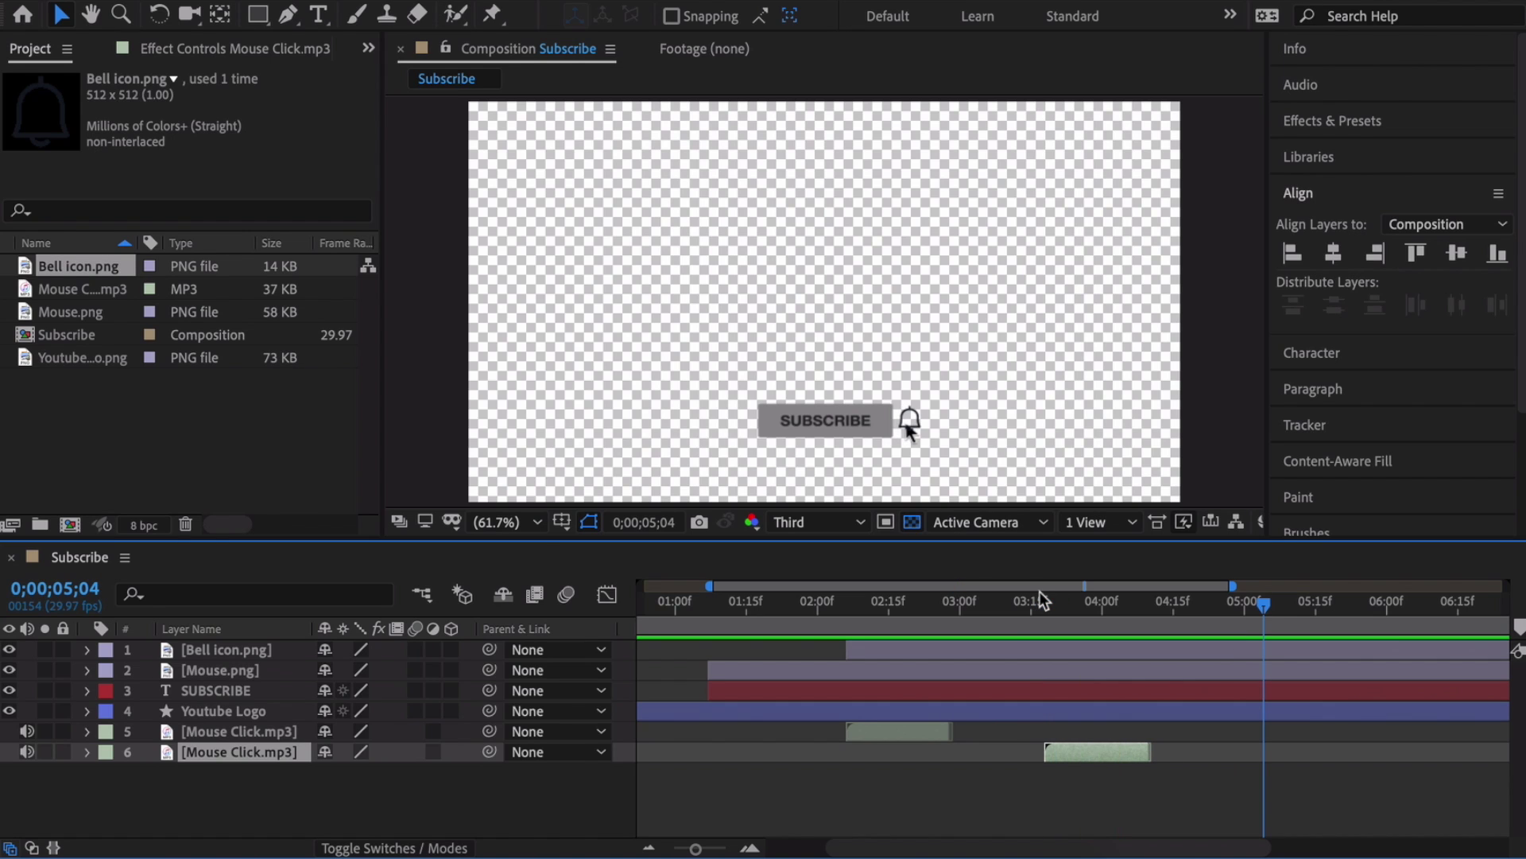
Step: Fade out the Mouse.png layer with opacity keyframes from 100% at 0;00;05;04 to 0% at 0;00;05;13
{"action": "left_click", "coordinate": [217, 672]}
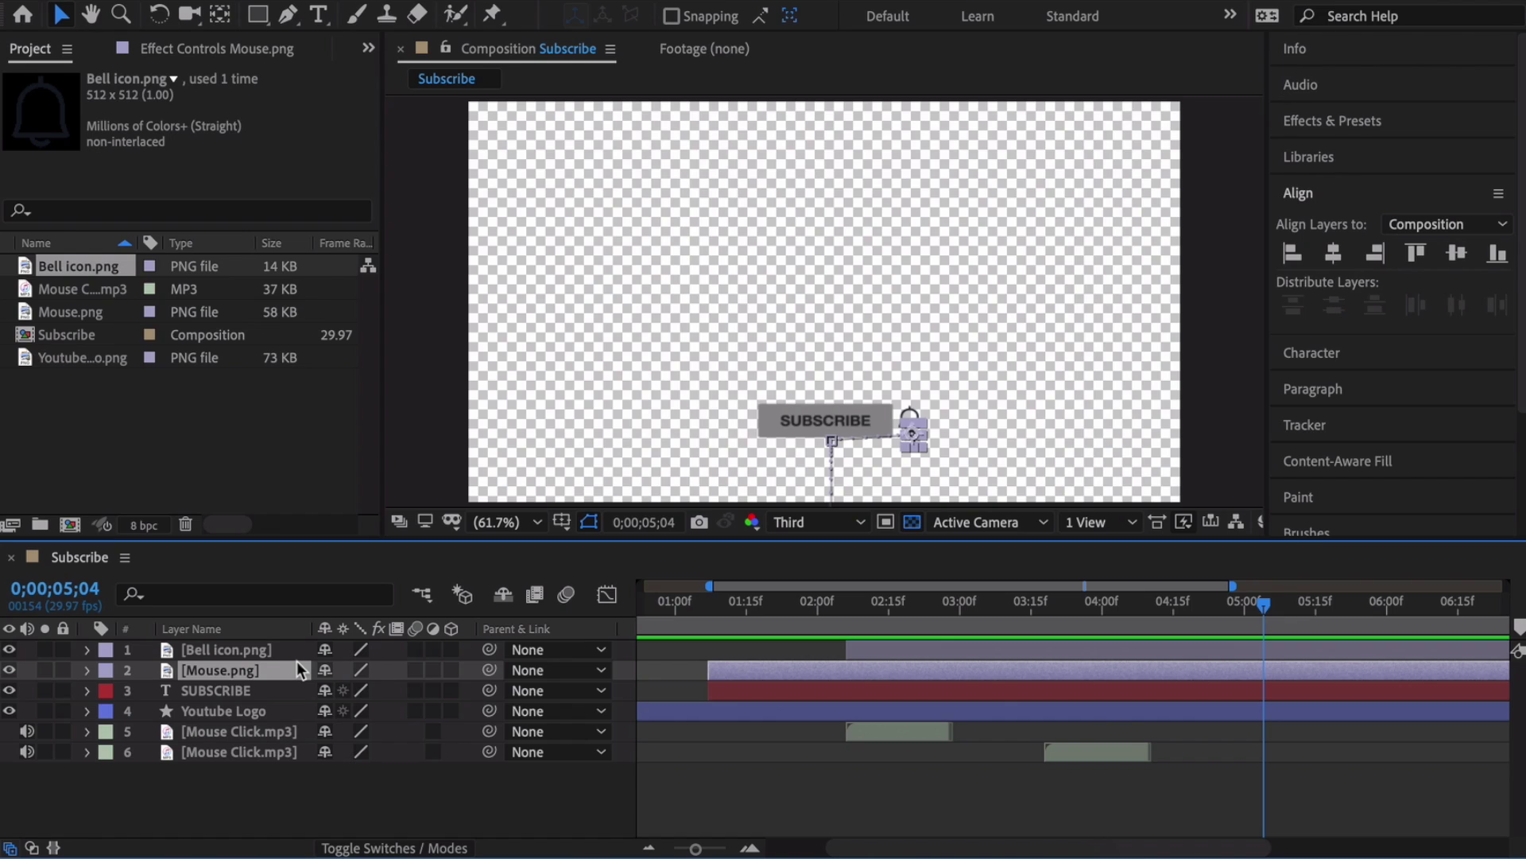
{"action": "key", "text": "t"}
{"action": "left_click", "coordinate": [148, 690]}
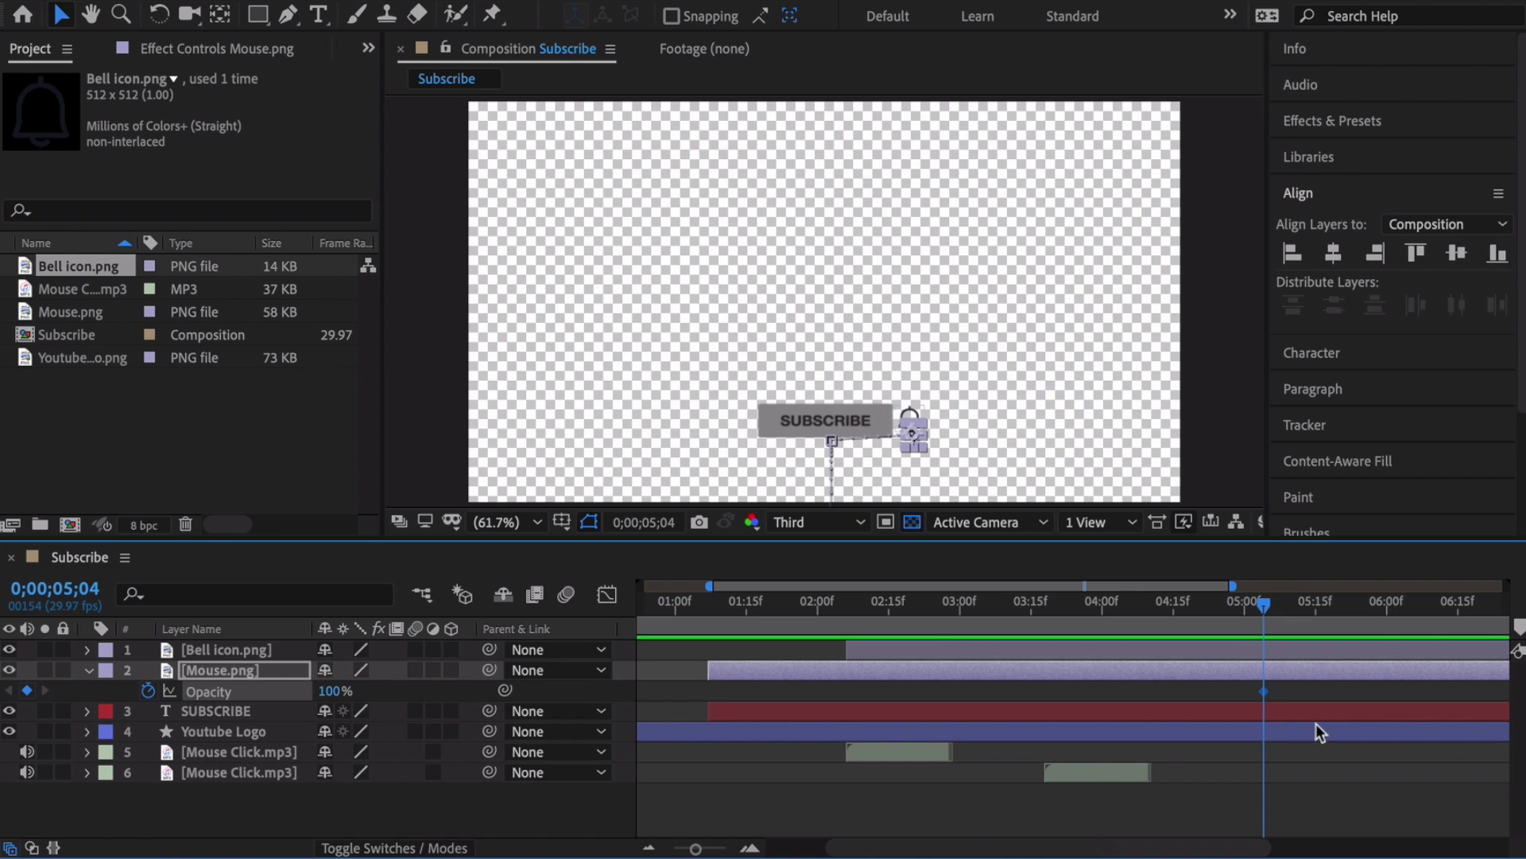
{"action": "left_click_drag", "start_coordinate": [1262, 608], "coordinate": [1304, 611]}
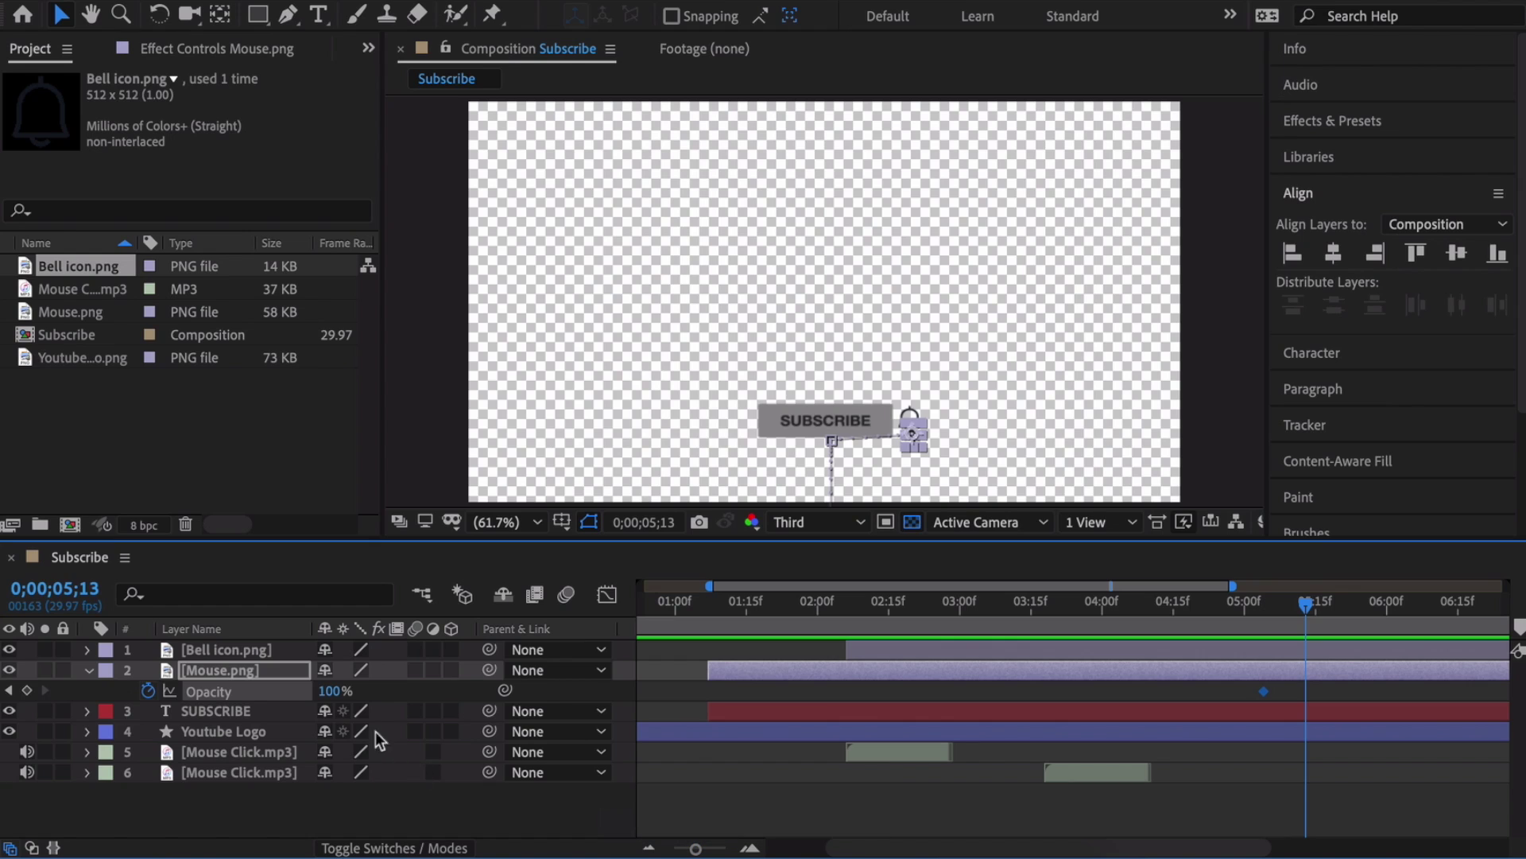
{"action": "left_click", "coordinate": [335, 691]}
{"action": "type", "text": "0"}
{"action": "key", "text": "Return"}
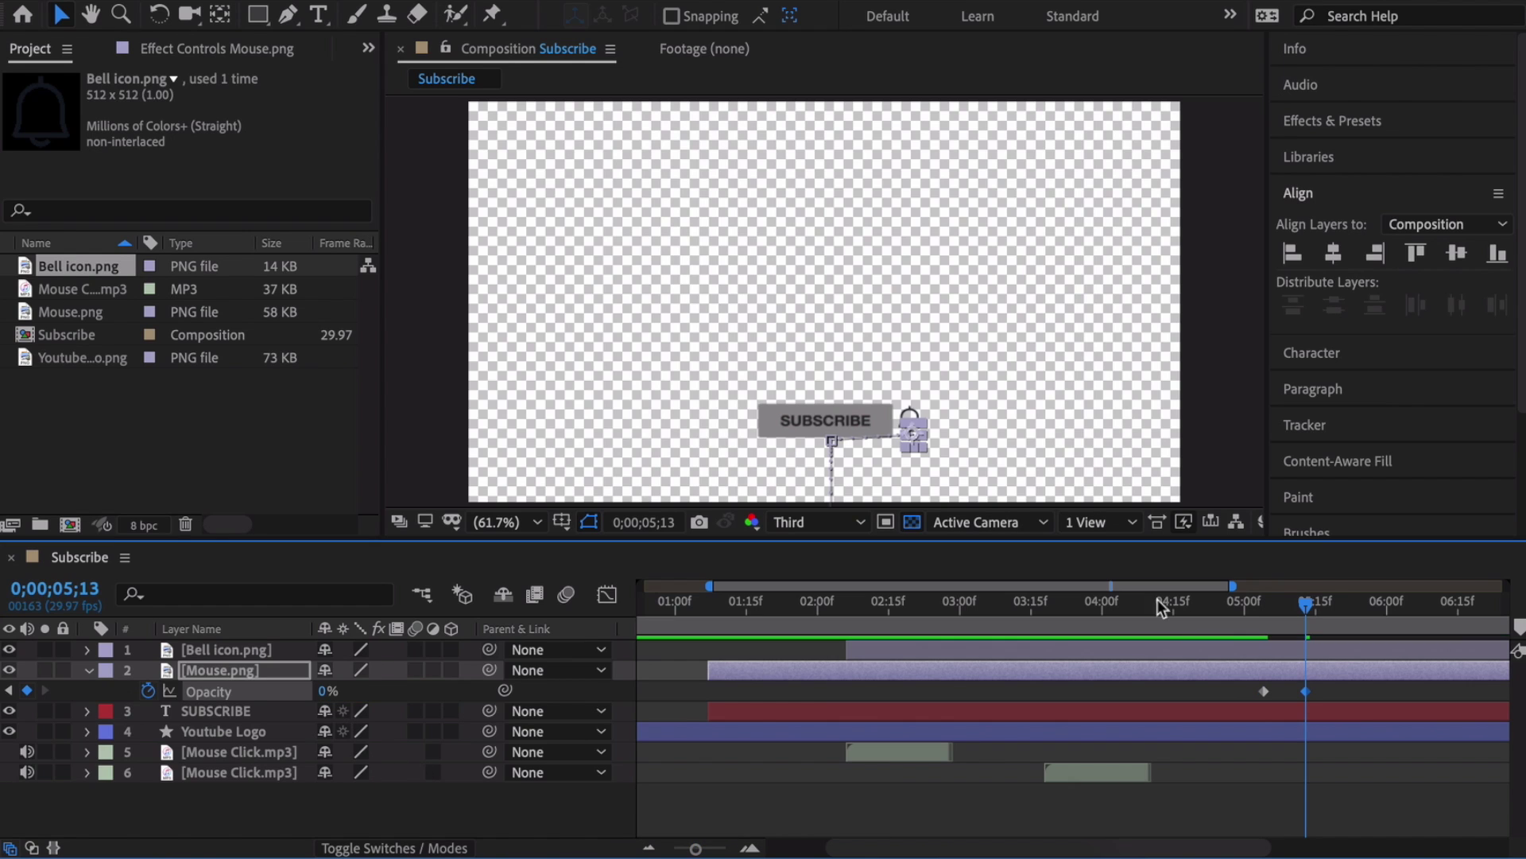
Step: Add 100% opacity keyframes to the Bell icon.png, SUBSCRIBE and Youtube Logo layers at 0;00;09;00
{"action": "left_click_drag", "start_coordinate": [1308, 609], "coordinate": [997, 612]}
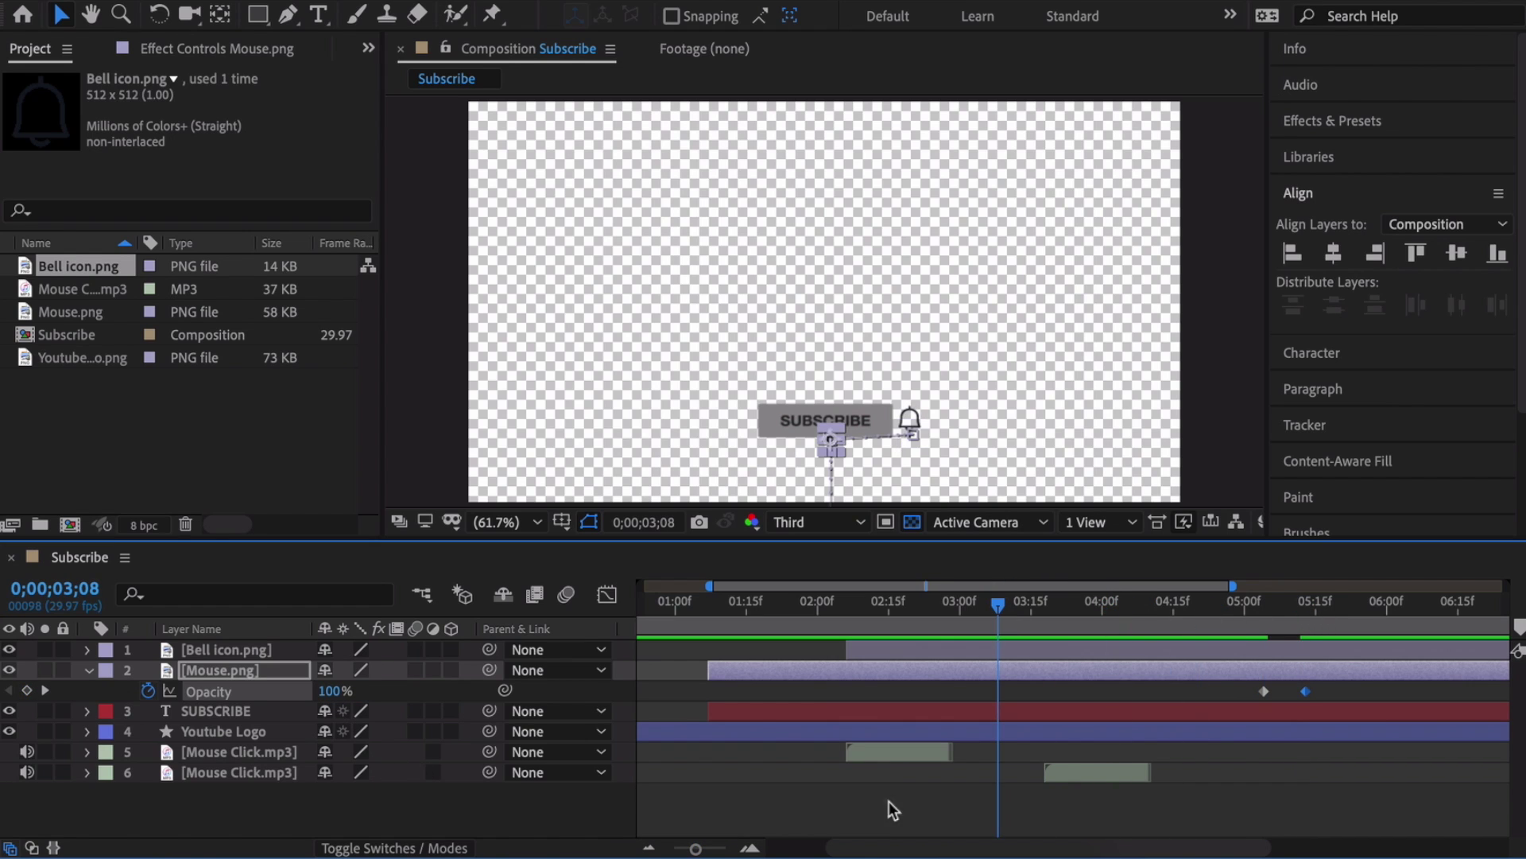
{"action": "left_click", "coordinate": [650, 849]}
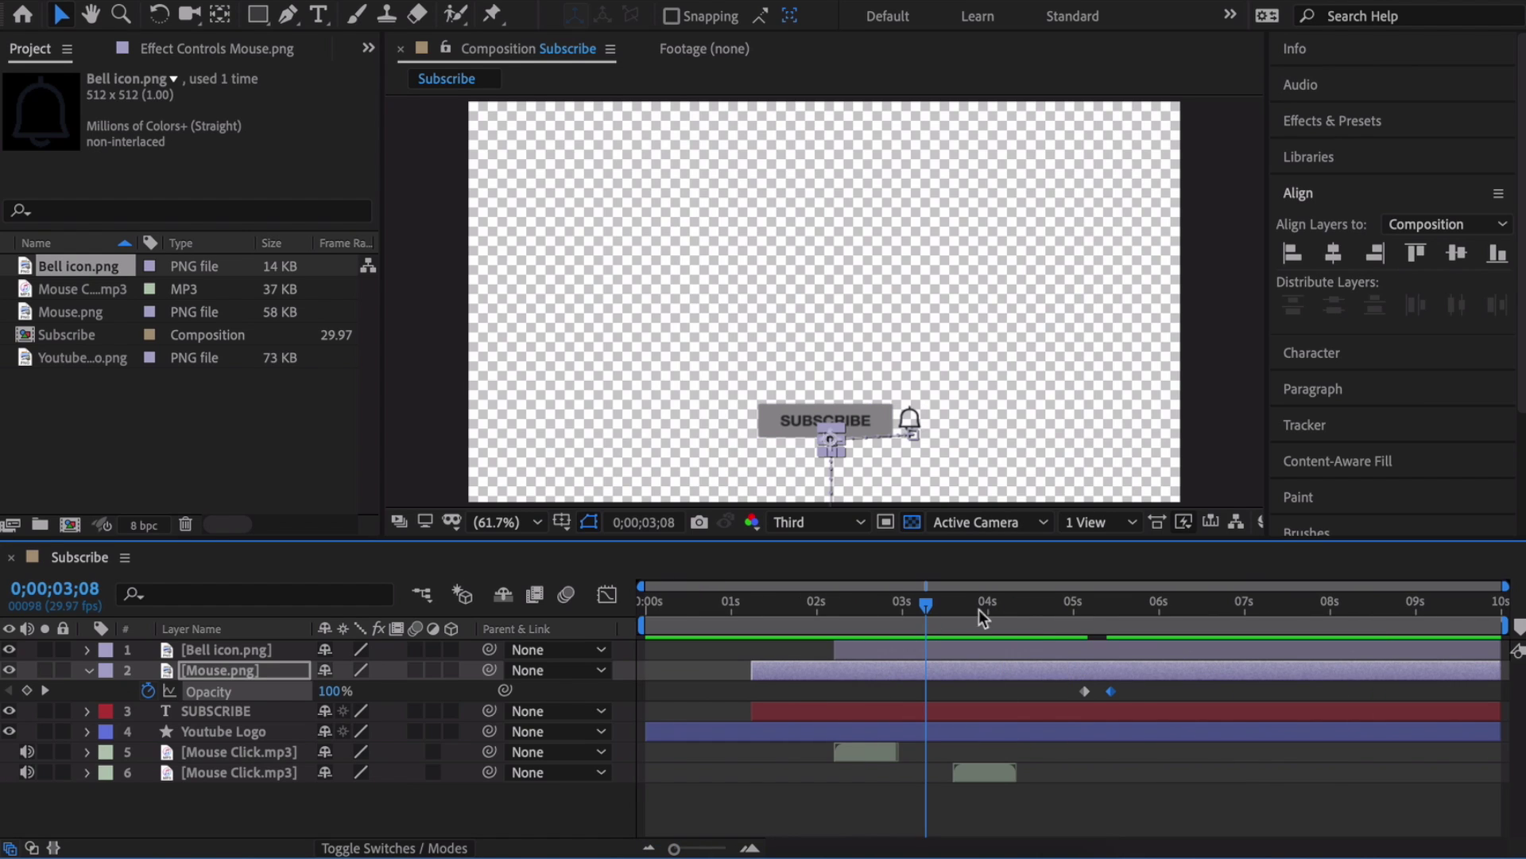
{"action": "left_click", "coordinate": [1051, 618]}
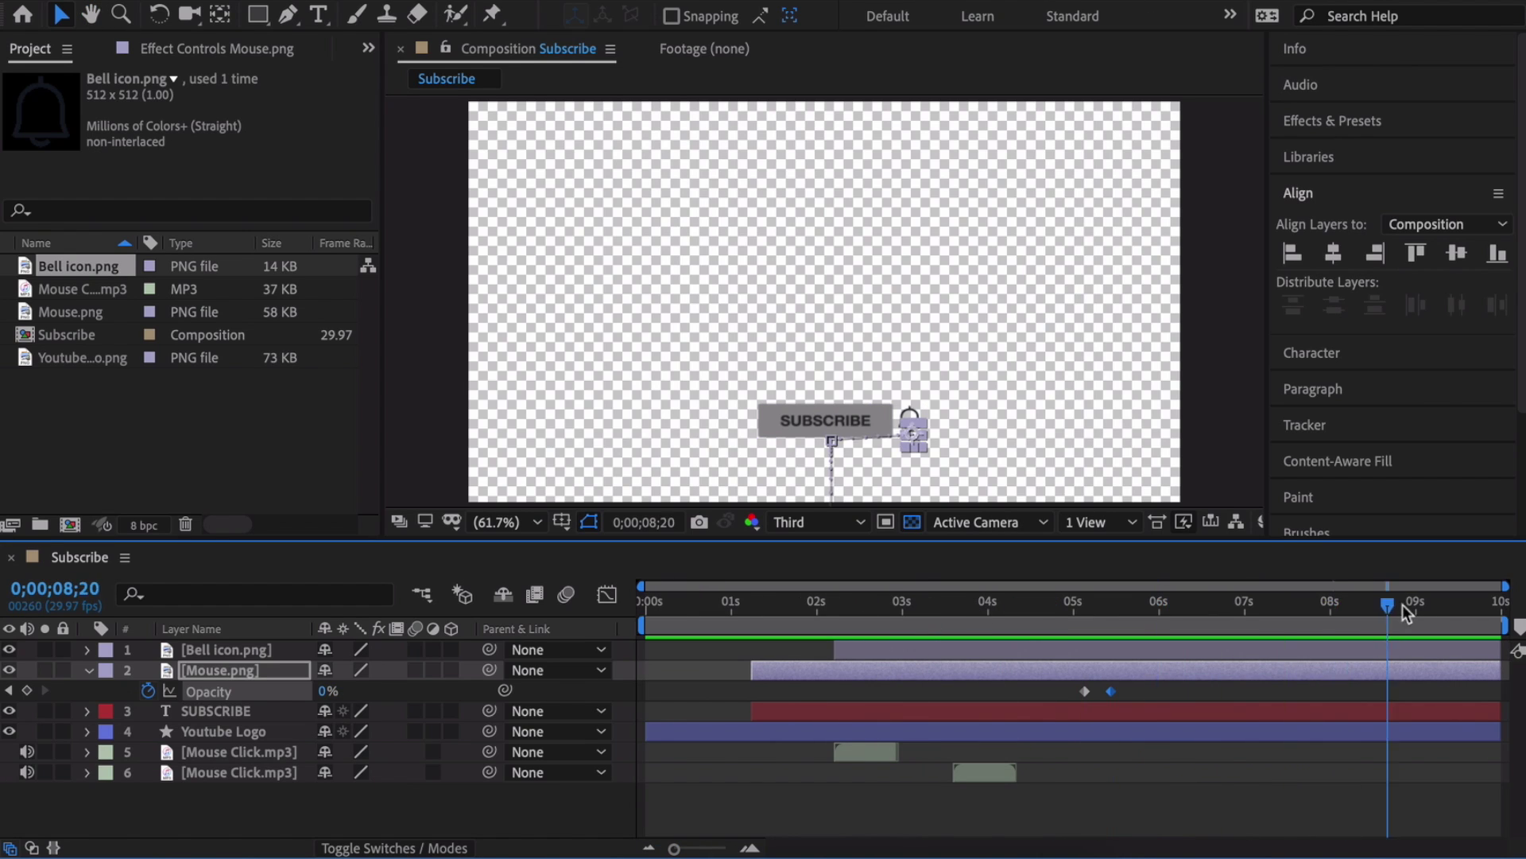
{"action": "left_click_drag", "start_coordinate": [1417, 607], "coordinate": [1415, 608]}
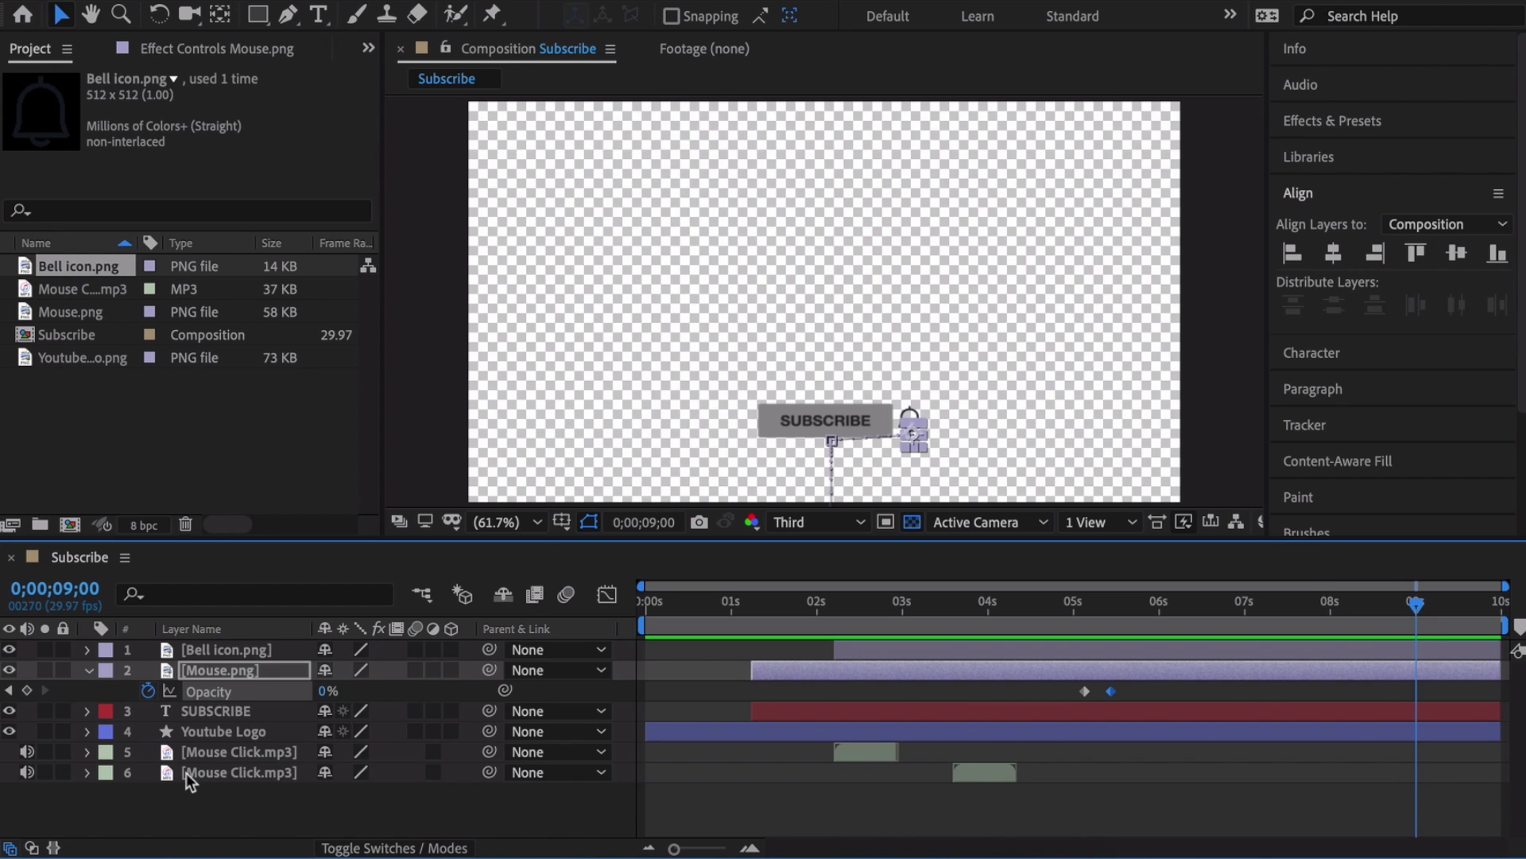
{"action": "left_click", "coordinate": [91, 674]}
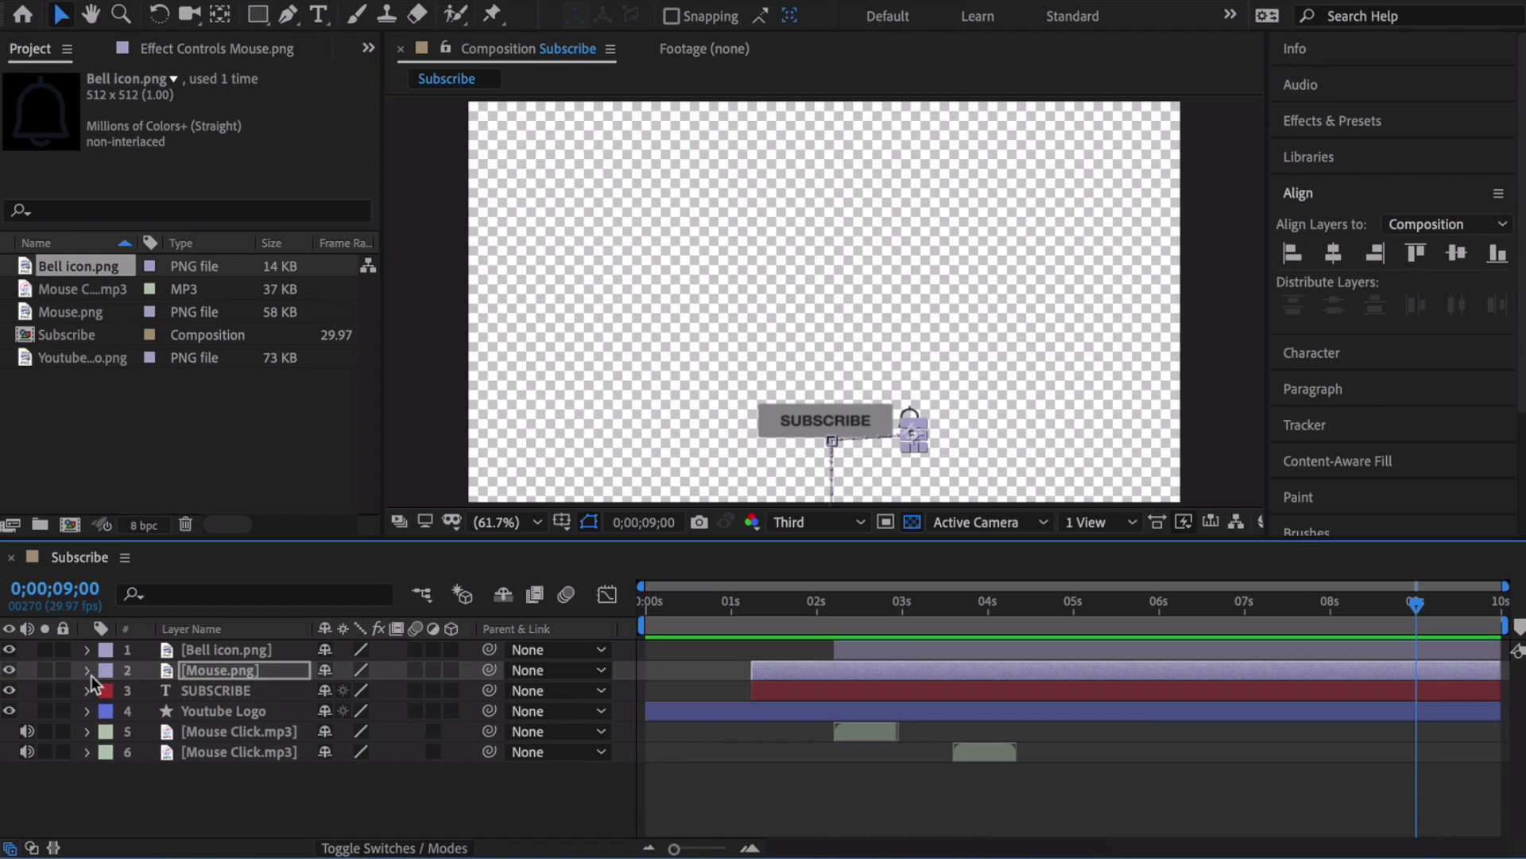
{"action": "left_click", "coordinate": [236, 644]}
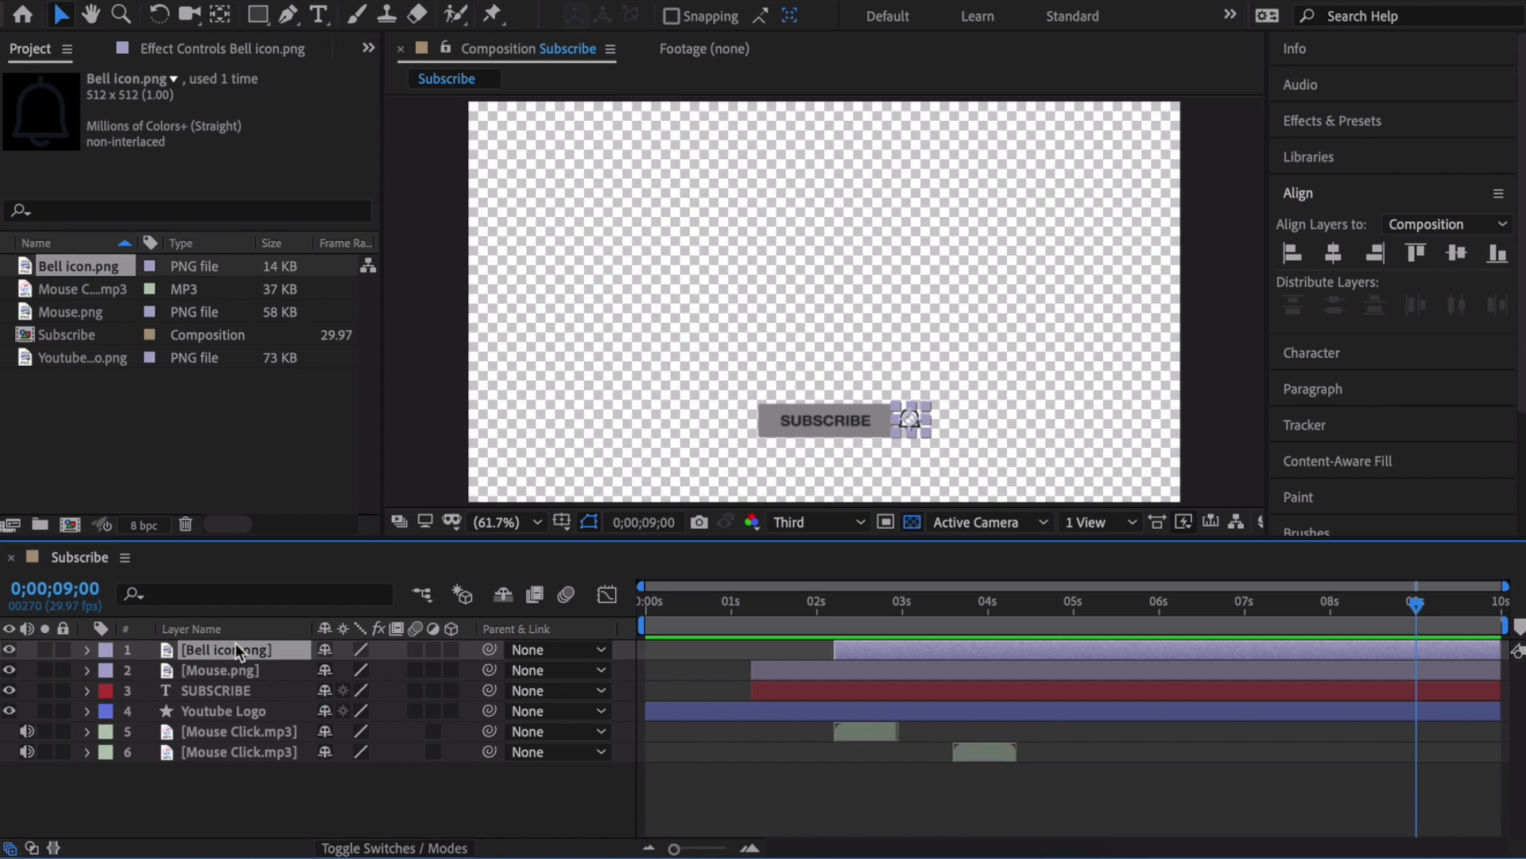
{"action": "left_click", "coordinate": [226, 688], "text": "ctrl"}
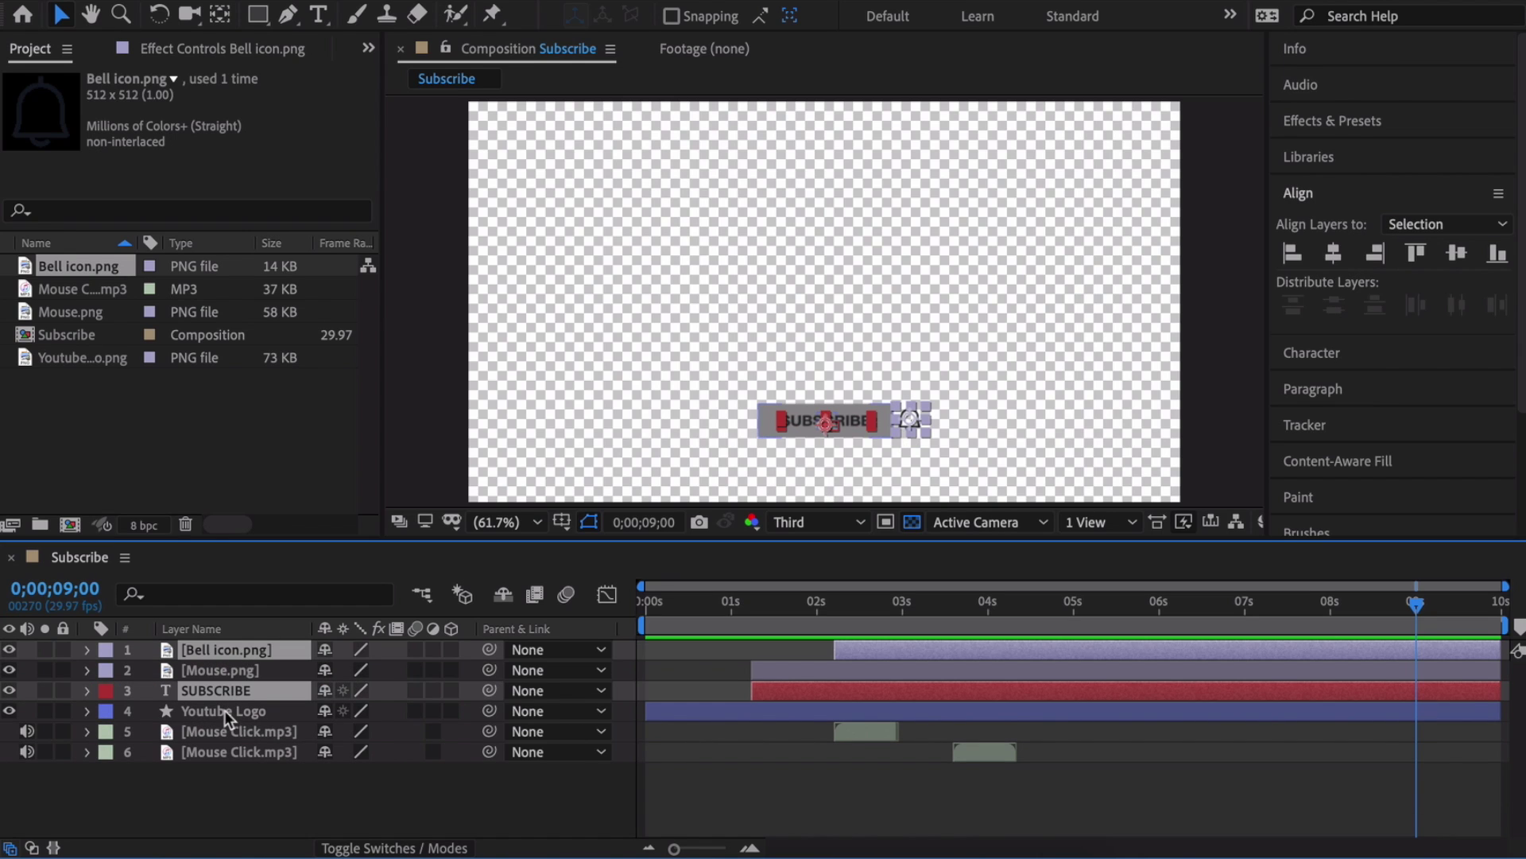
{"action": "left_click", "coordinate": [225, 709], "text": "ctrl"}
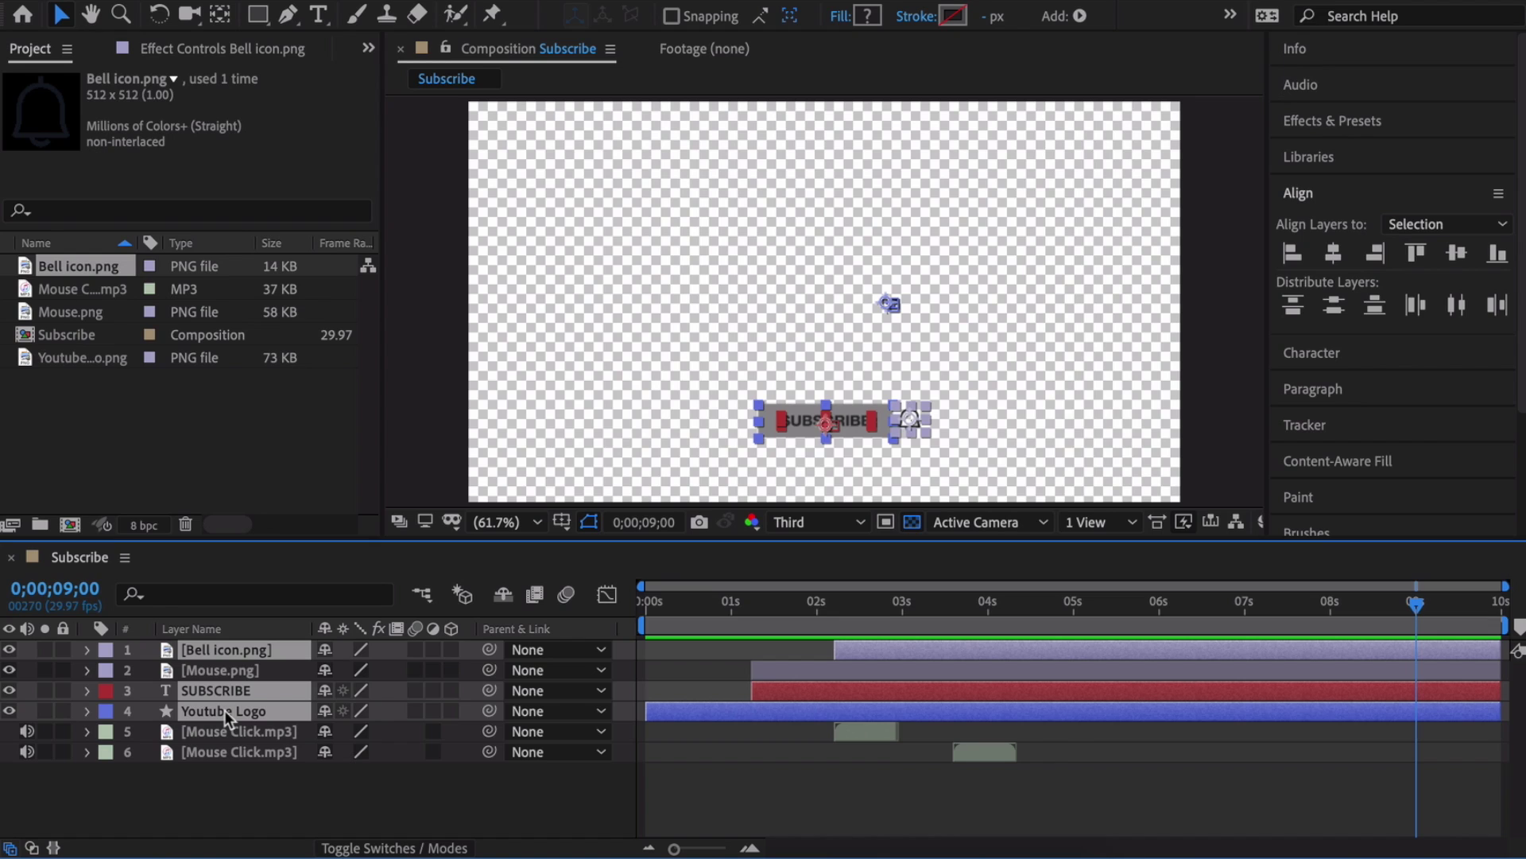
{"action": "key", "text": "t"}
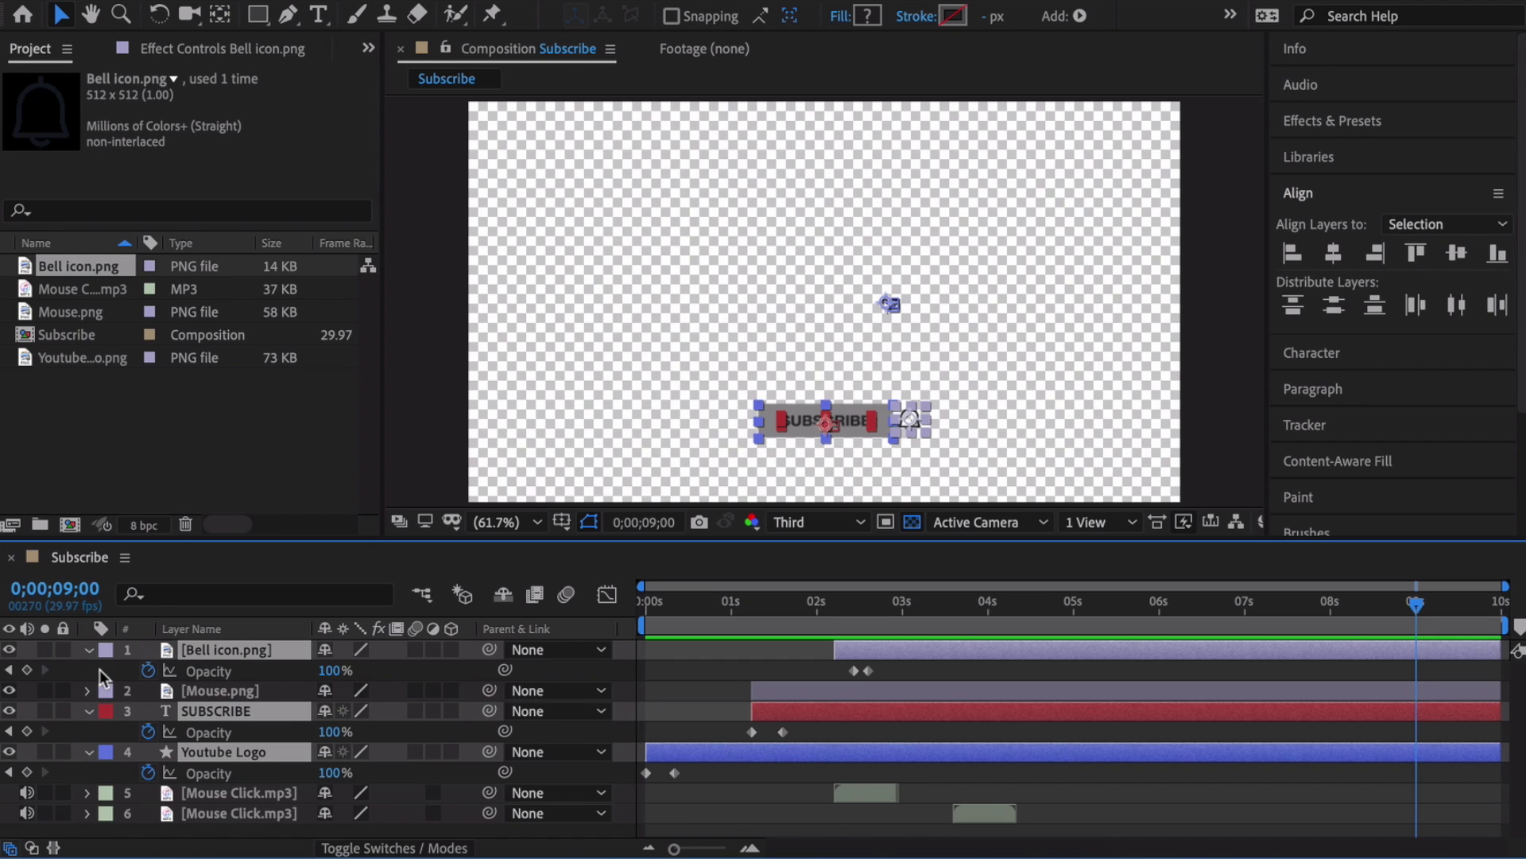
{"action": "left_click", "coordinate": [28, 669]}
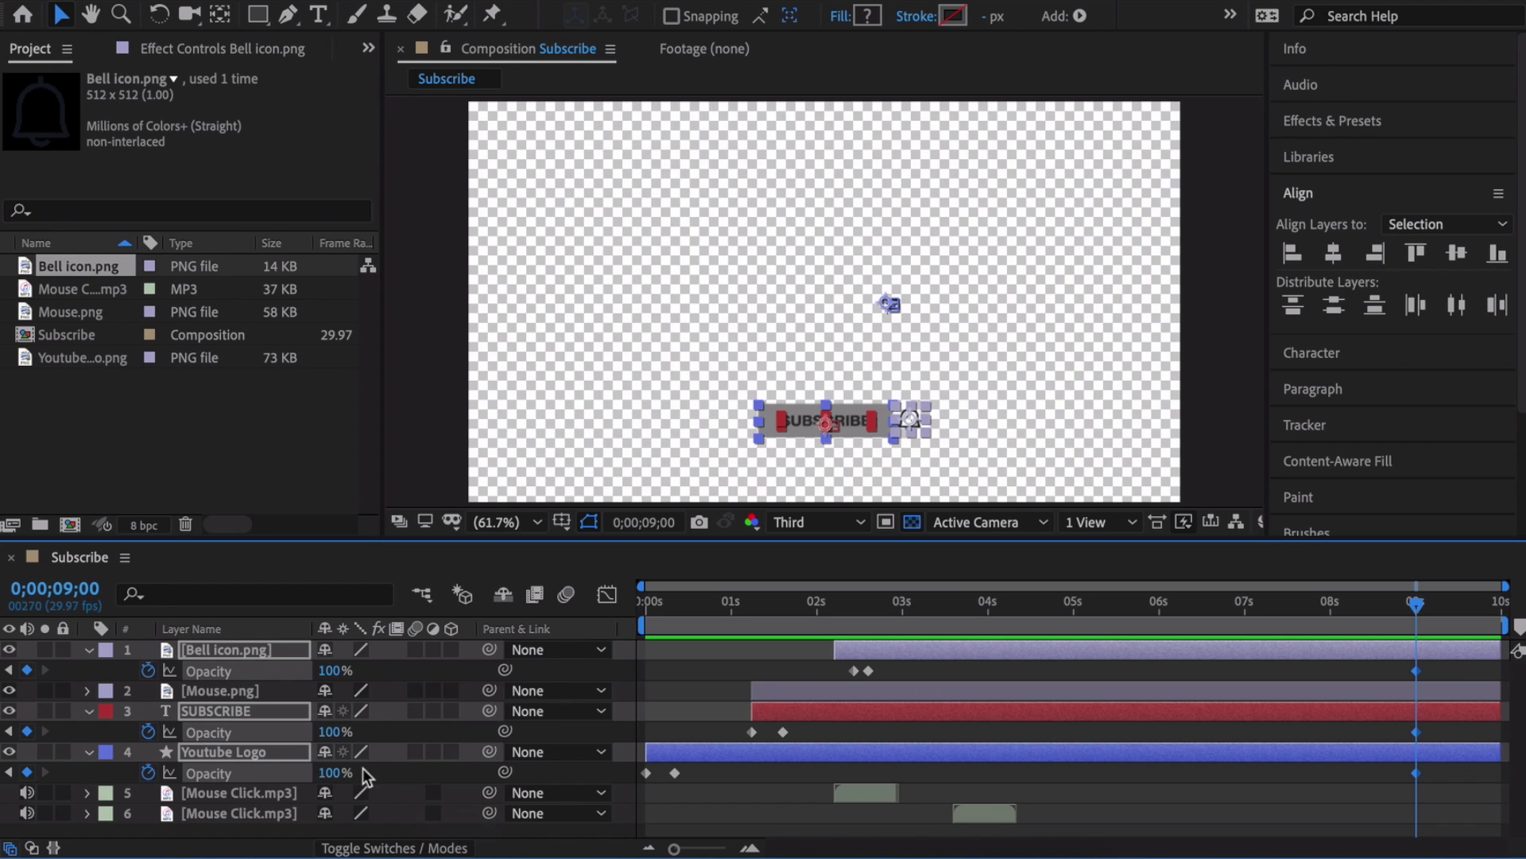
Step: Set the opacity of the bell, SUBSCRIBE and Youtube Logo layers to 0% at 0;00;09;29
{"action": "left_click_drag", "start_coordinate": [1418, 608], "coordinate": [1500, 604]}
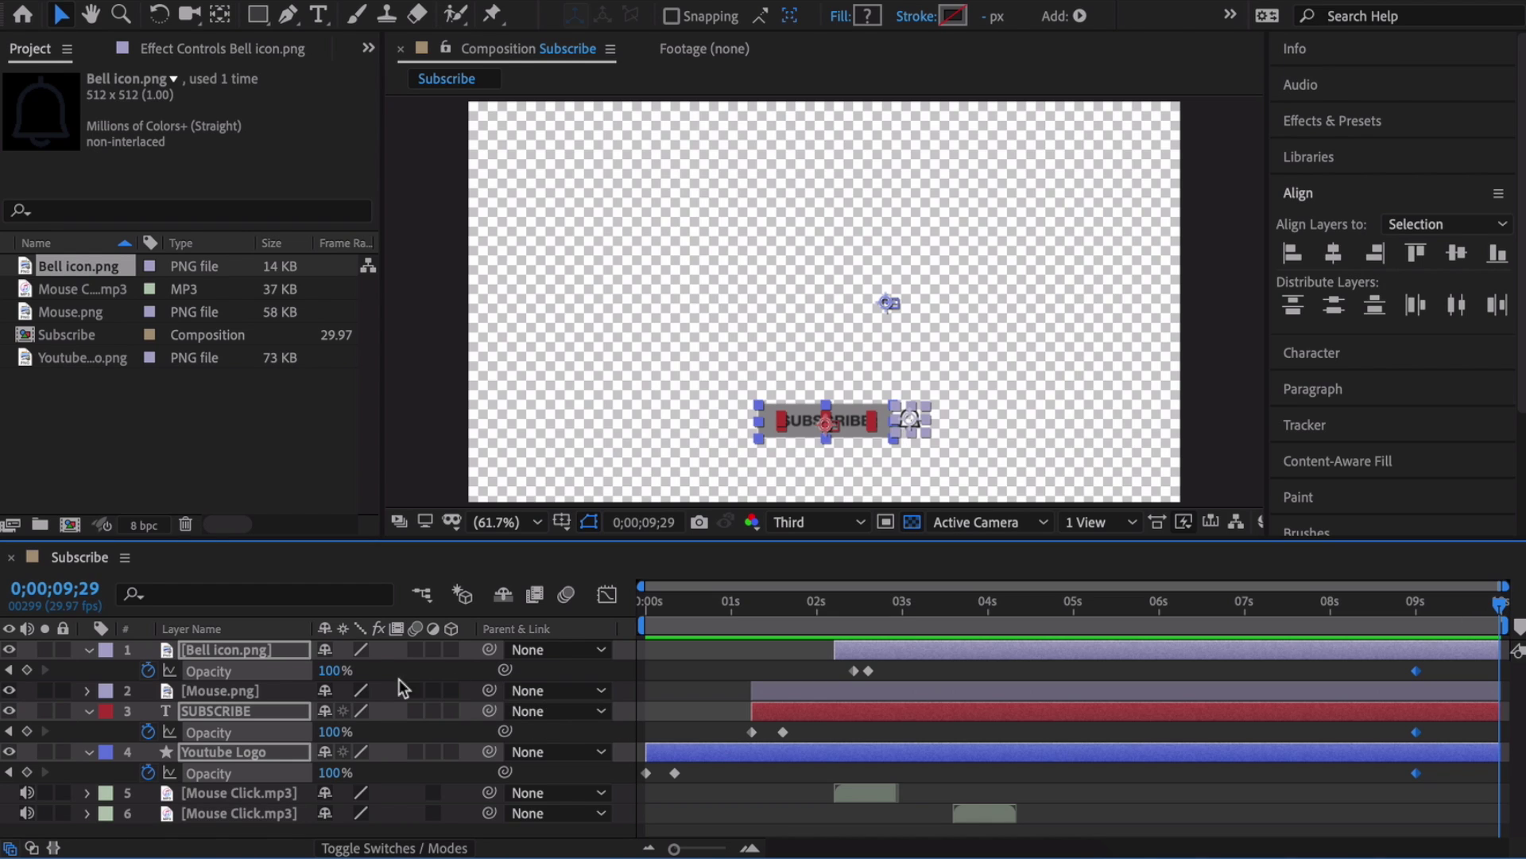
{"action": "type", "text": "0"}
{"action": "key", "text": "Return"}
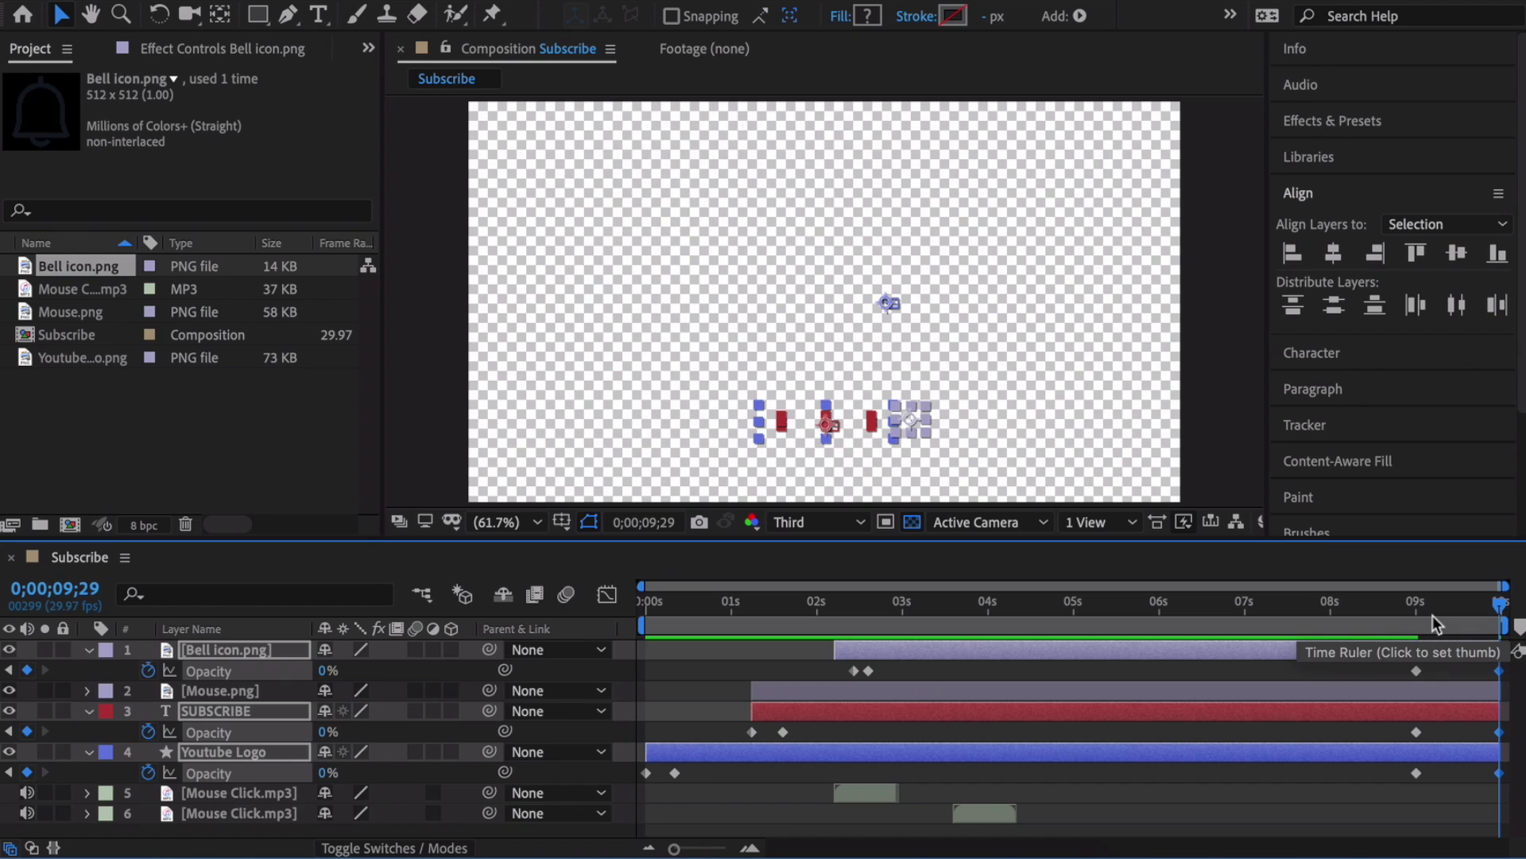
Step: Preview the whole subscribe animation from the beginning of the composition
{"action": "left_click_drag", "start_coordinate": [1498, 610], "coordinate": [812, 604]}
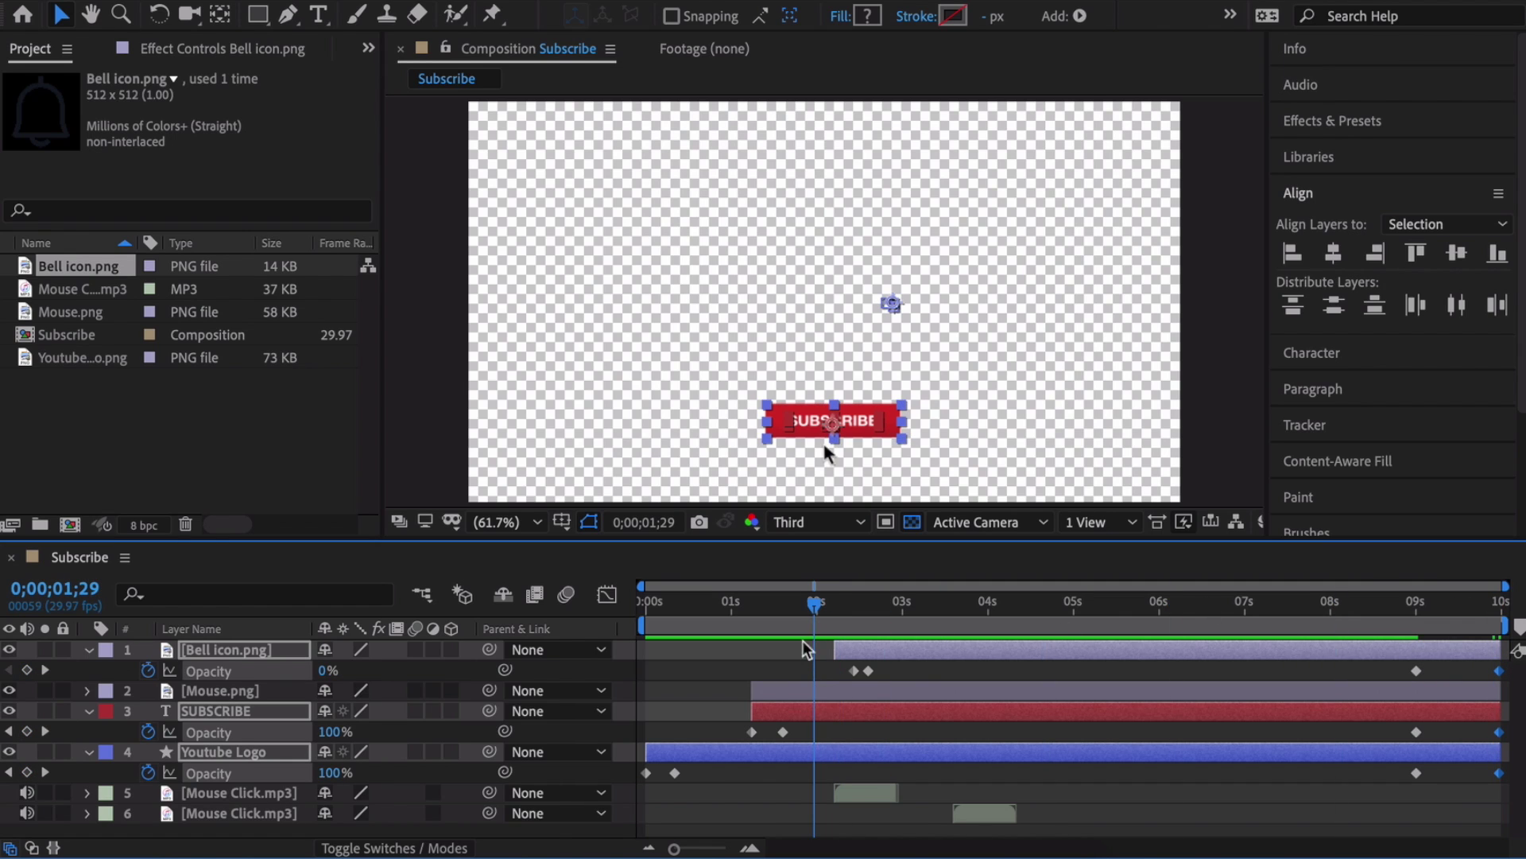
{"action": "key", "text": "Home"}
{"action": "key", "text": "space"}
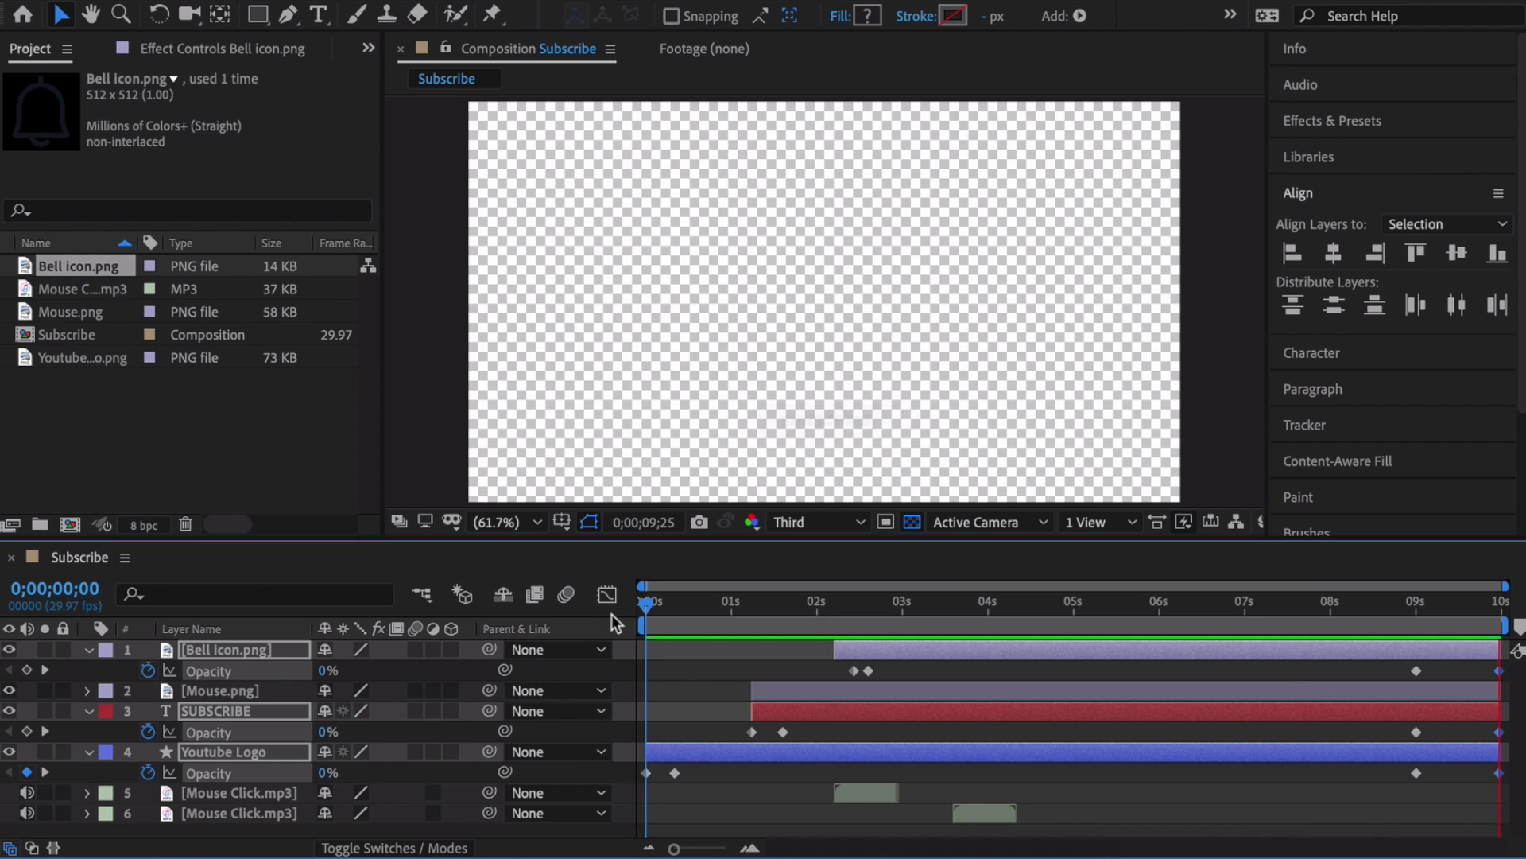
{"action": "key", "text": "space"}
Step: Render the Subscribe composition through the render queue as QuickTime file Subscribe_1.mov with RGB + Alpha channels
{"action": "left_click", "coordinate": [326, 0]}
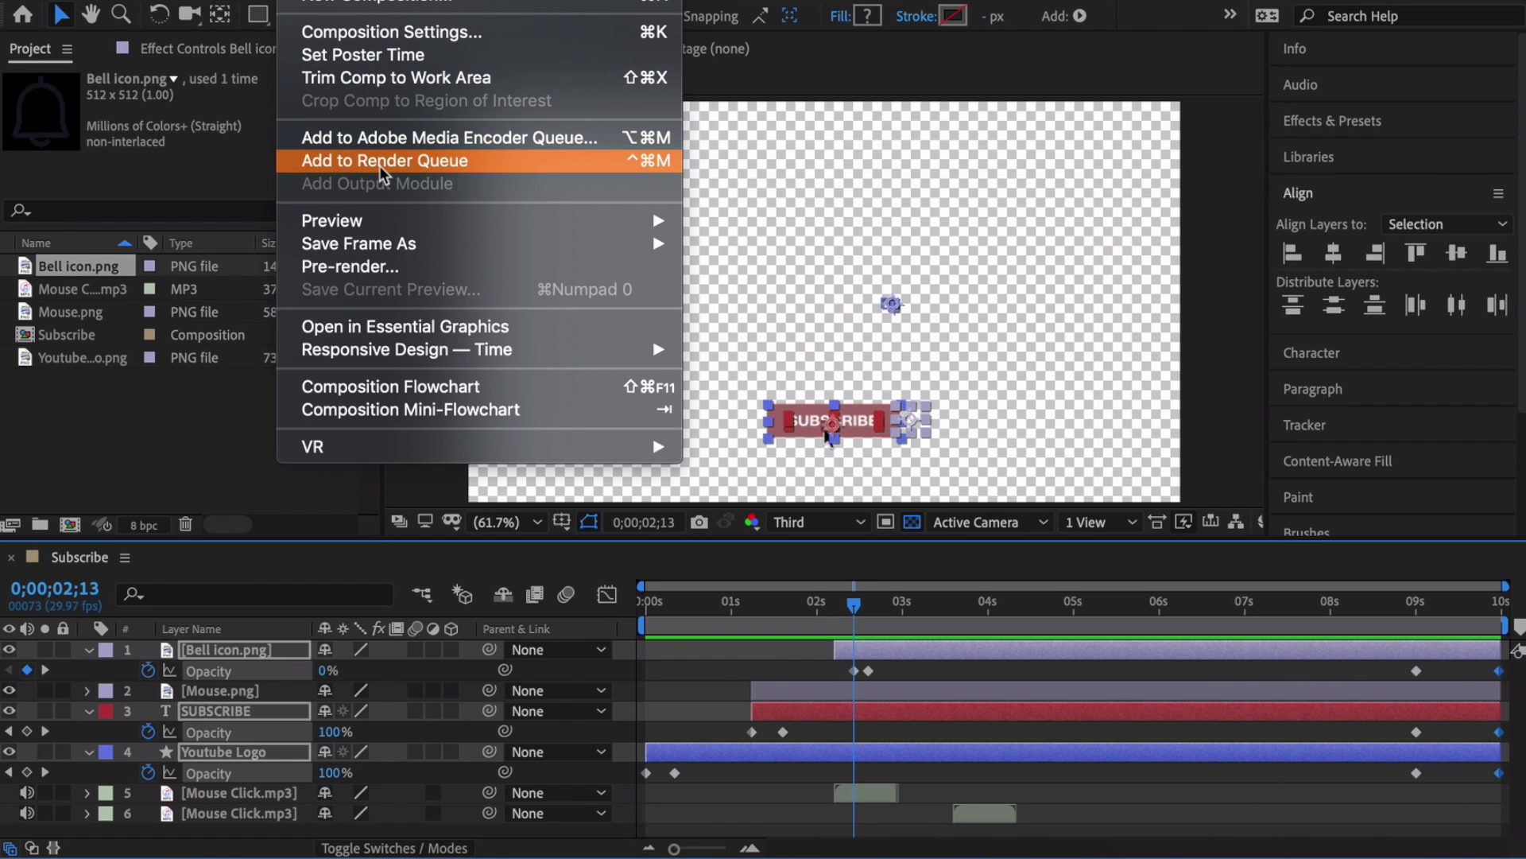
{"action": "left_click", "coordinate": [385, 160]}
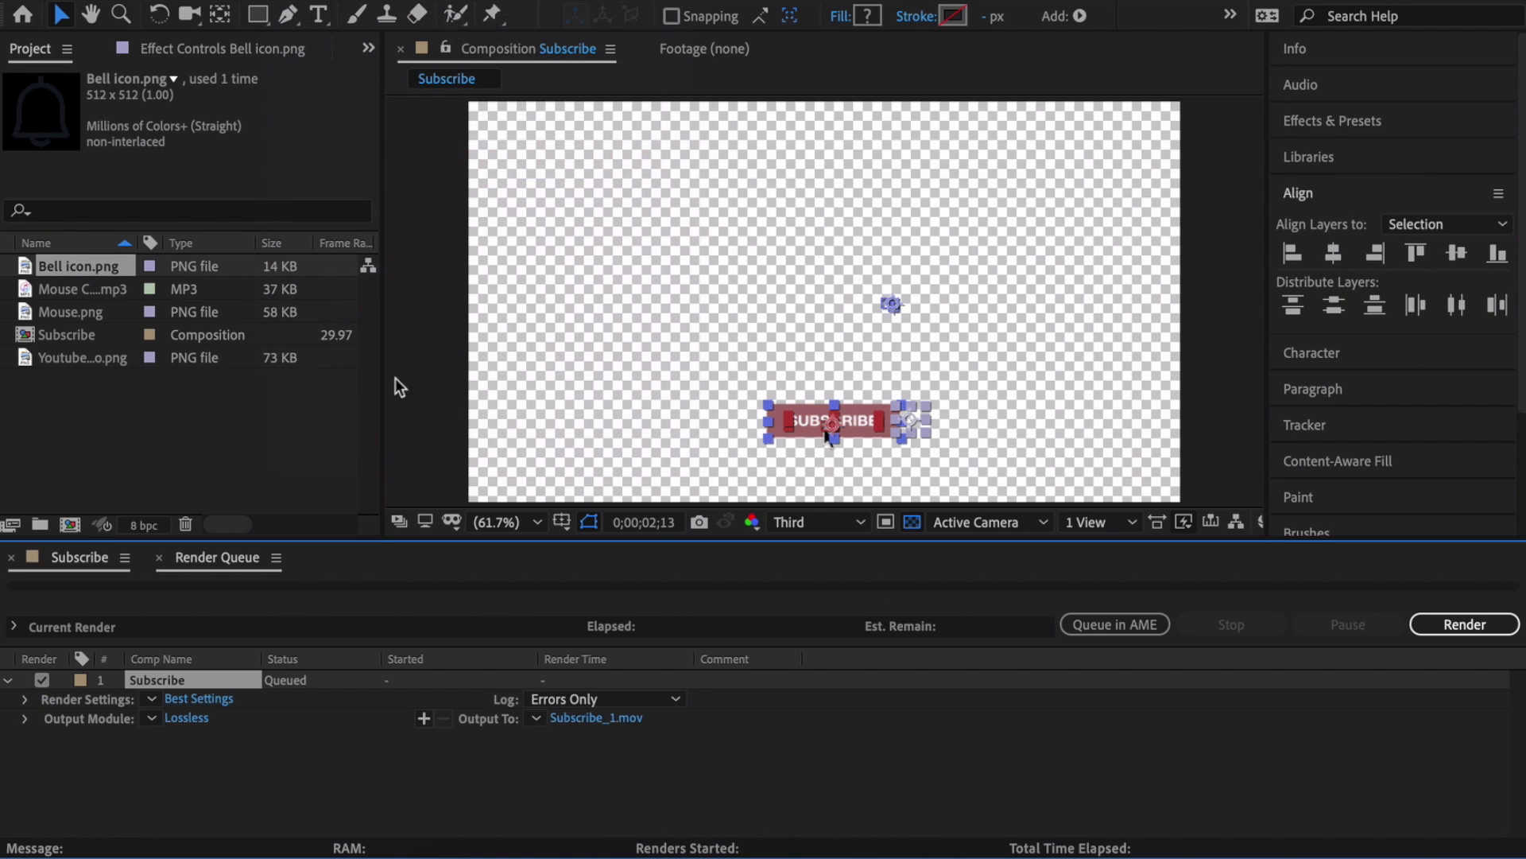
{"action": "left_click", "coordinate": [191, 720]}
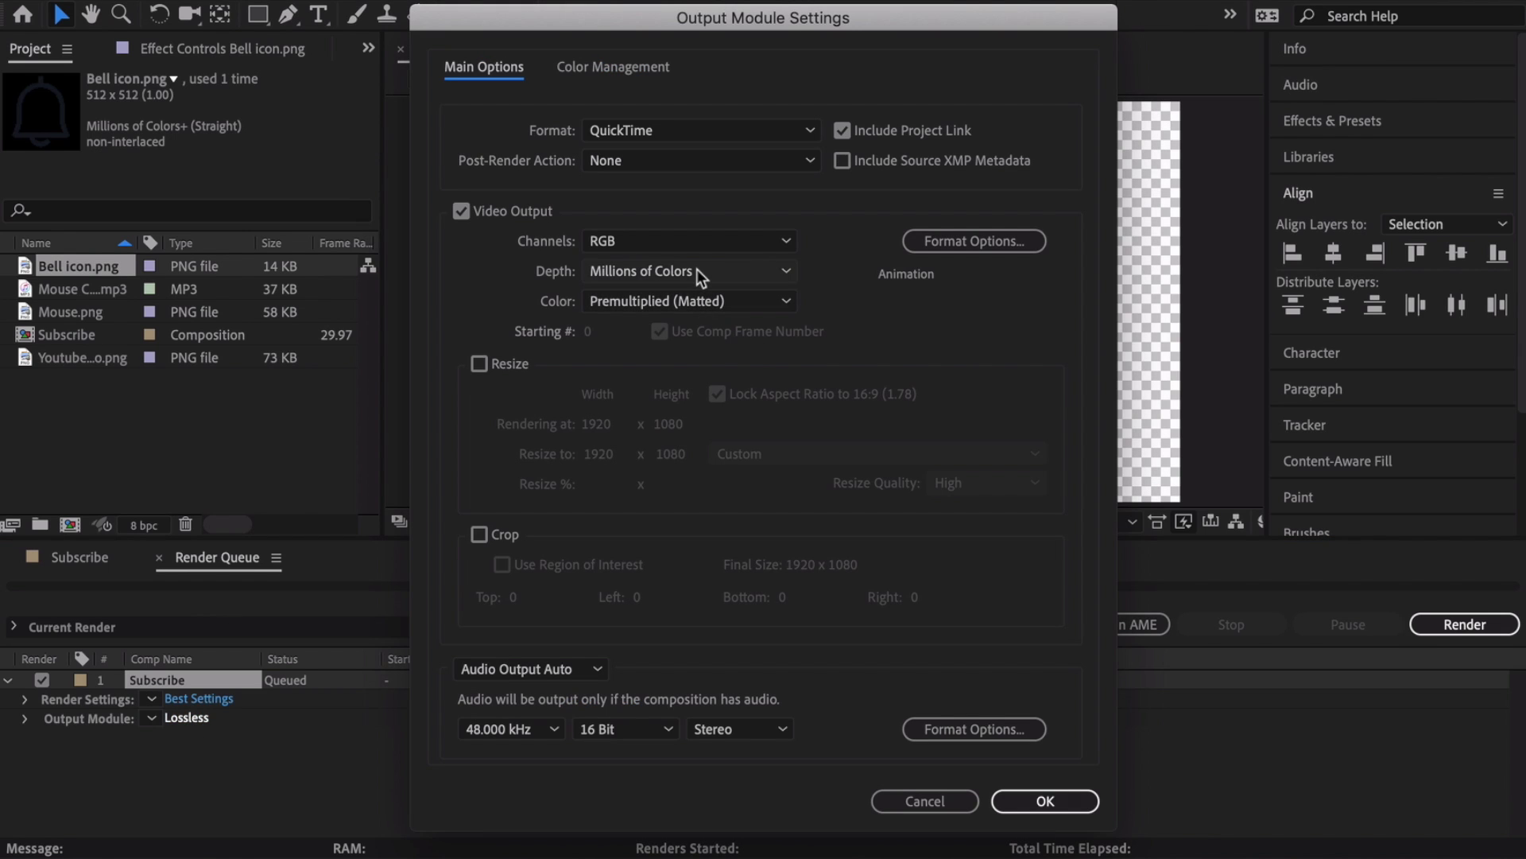
{"action": "left_click", "coordinate": [701, 242]}
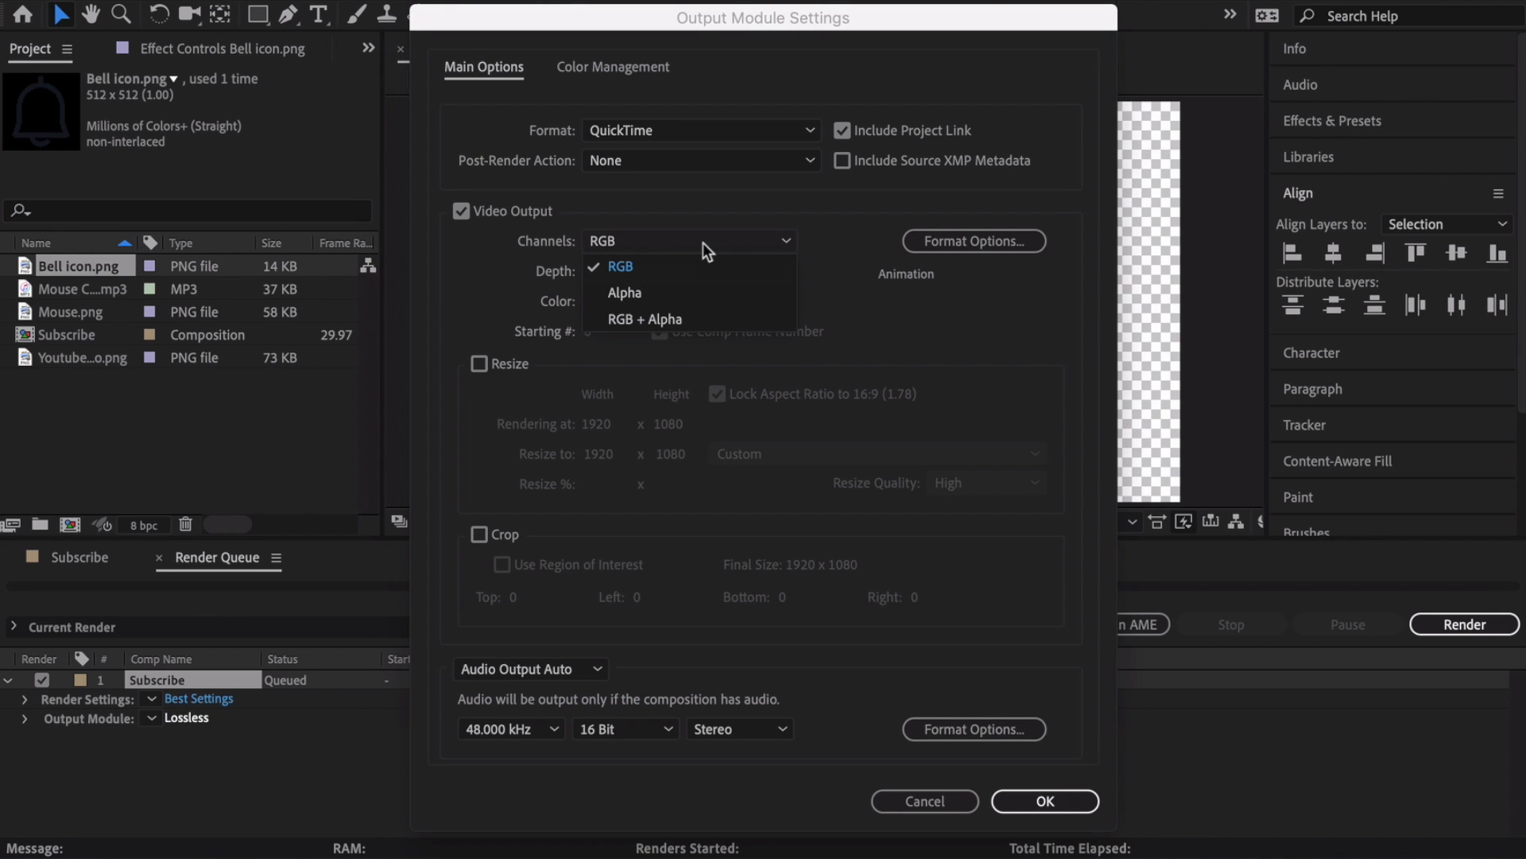
{"action": "left_click", "coordinate": [698, 319]}
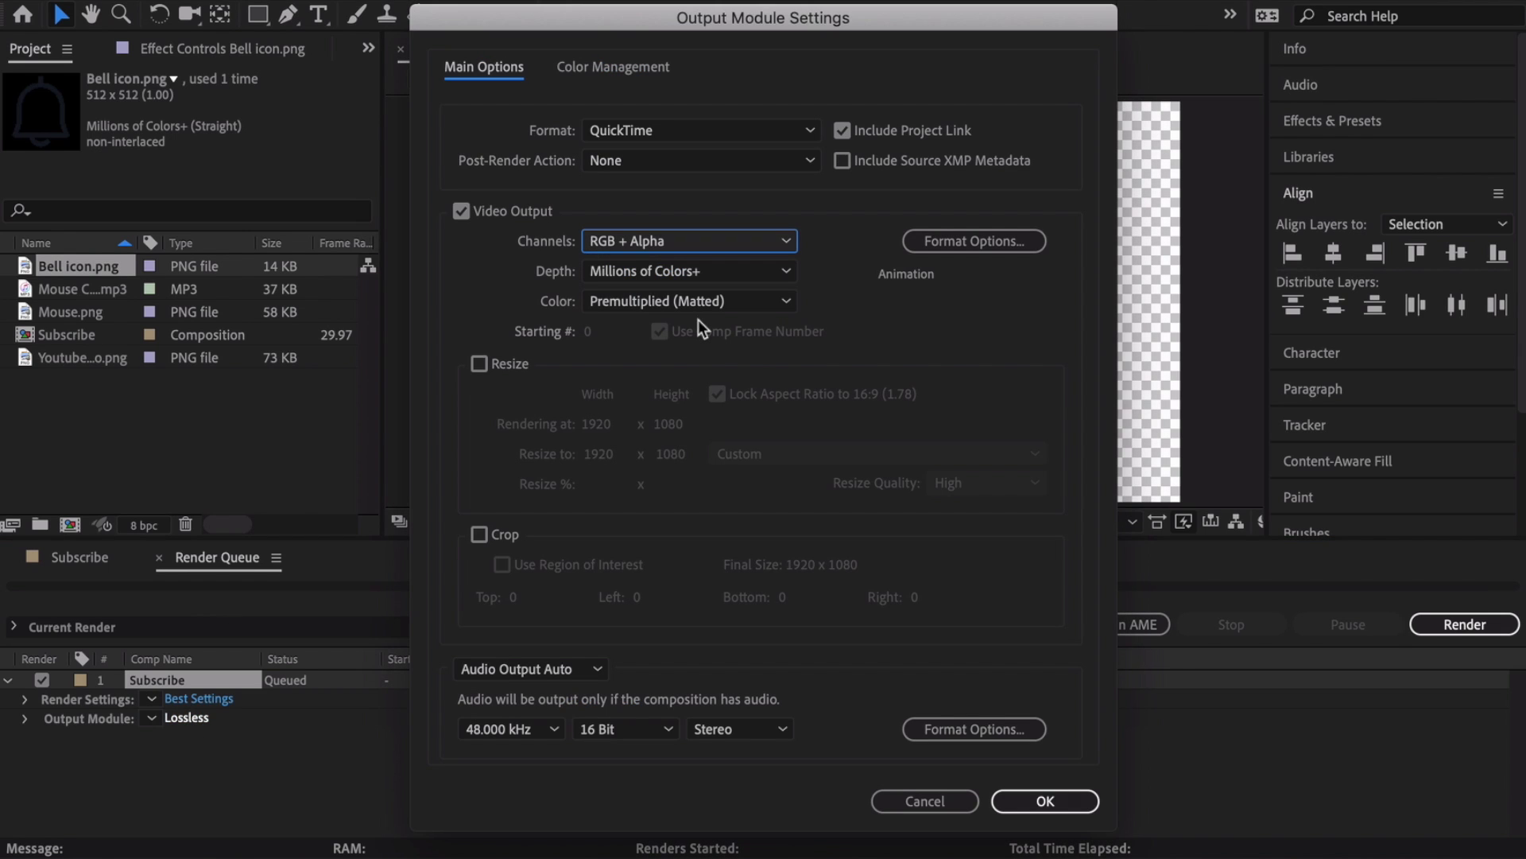
{"action": "left_click", "coordinate": [1015, 798]}
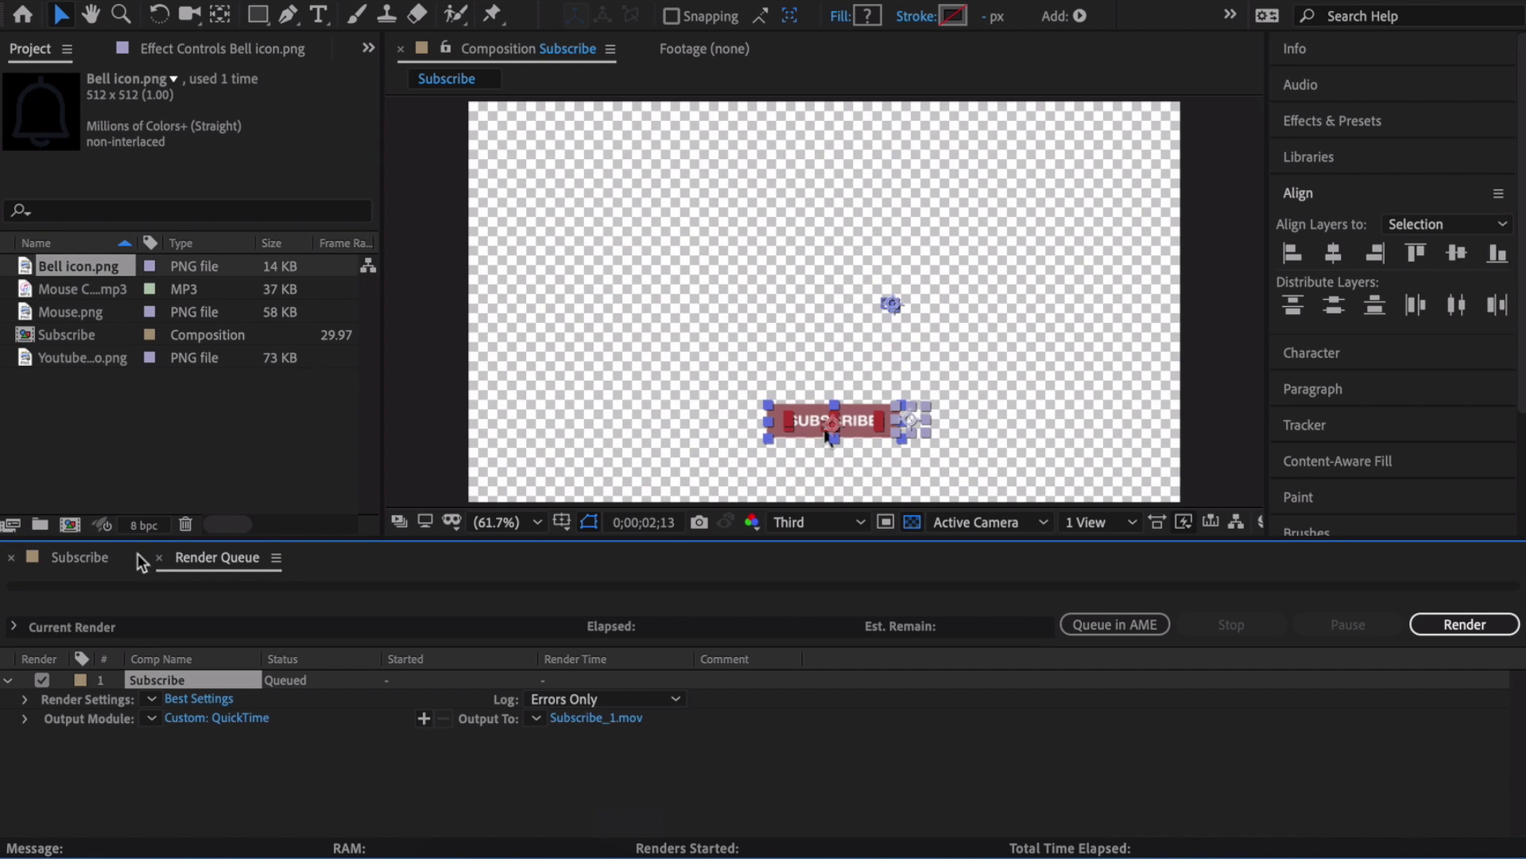
{"action": "left_click", "coordinate": [1443, 622]}
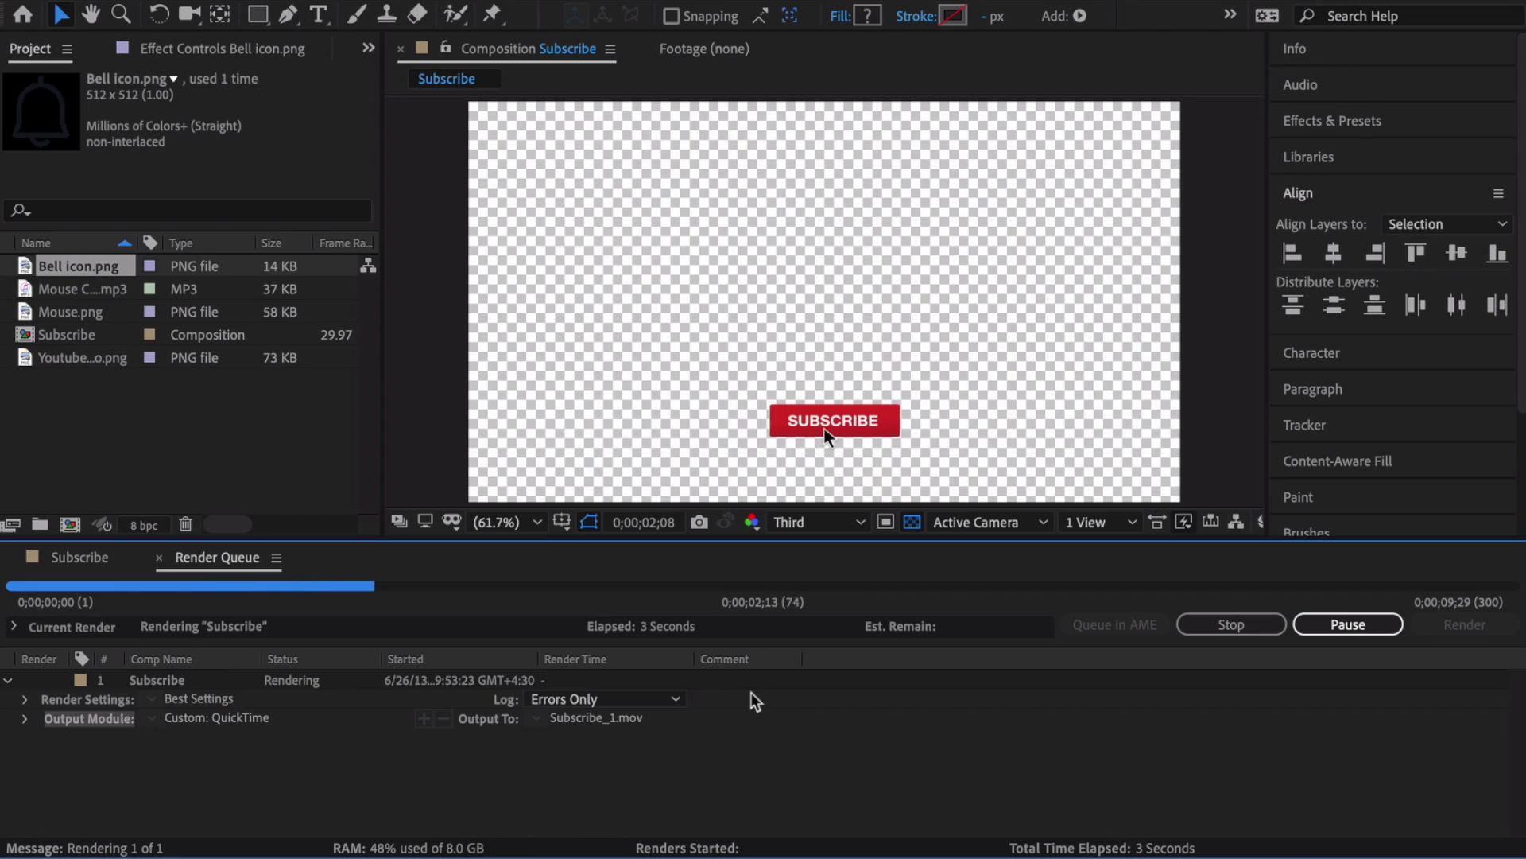
{"action": "left_click", "coordinate": [902, 0]}
{"action": "left_click", "coordinate": [963, 18]}
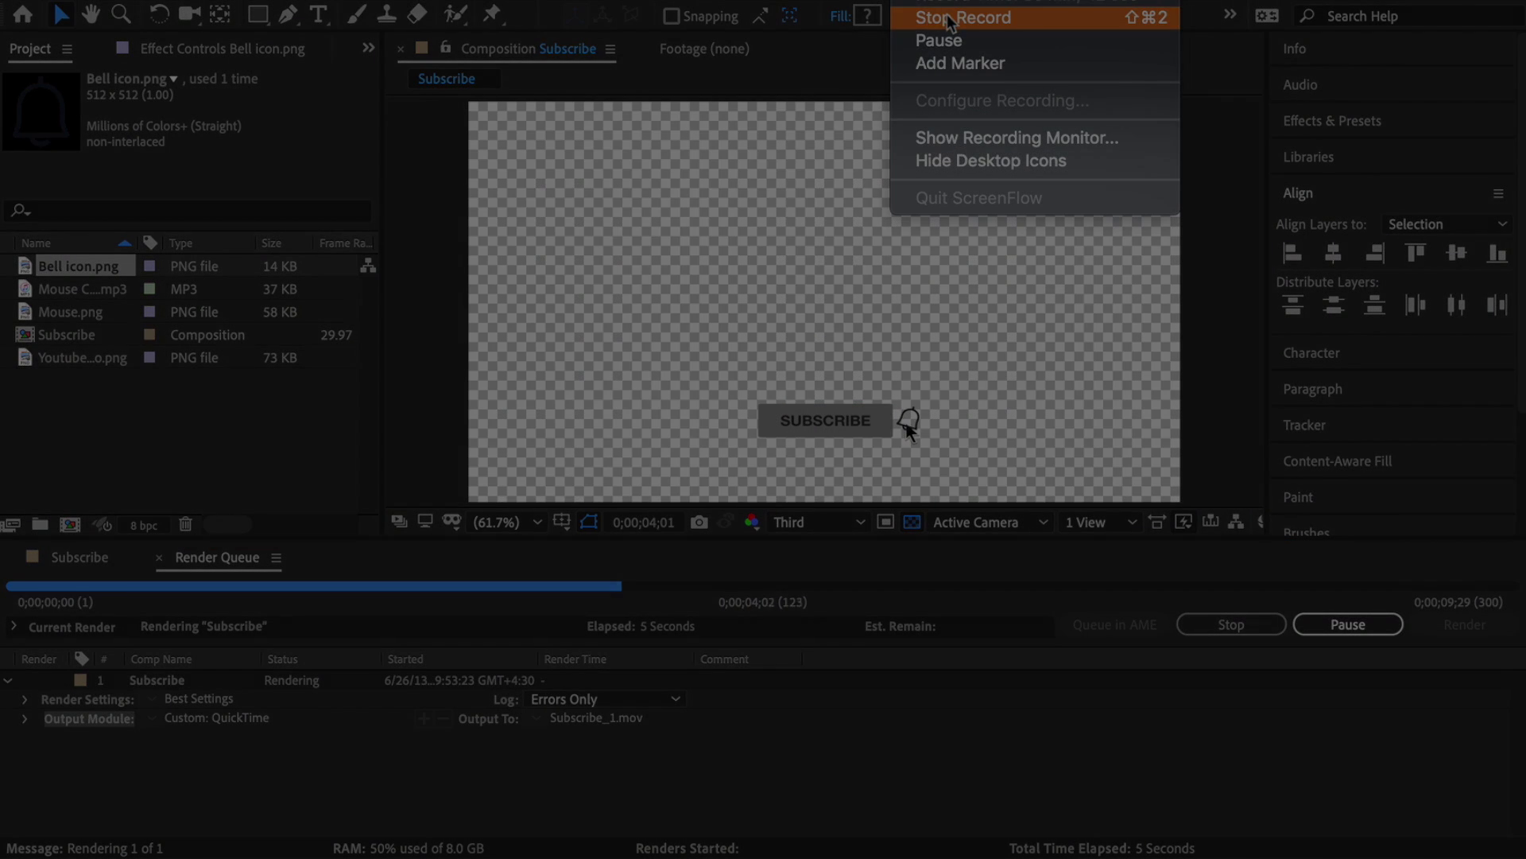